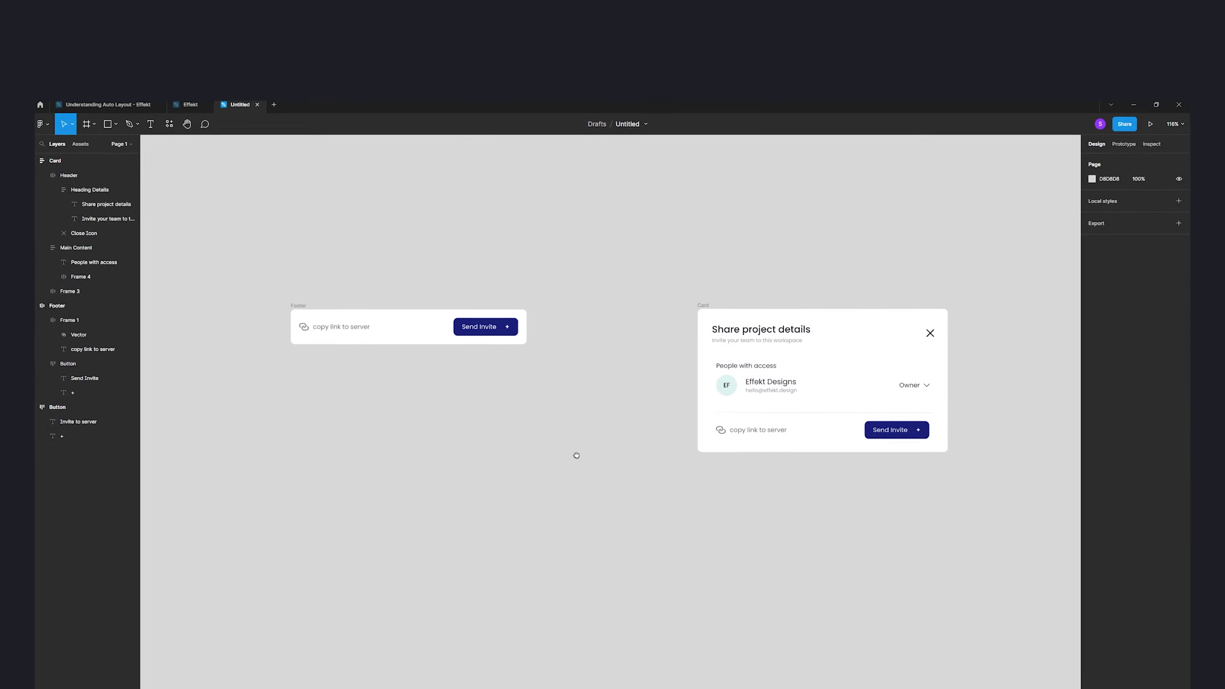
drag(576, 456, 889, 433)
drag(451, 361, 569, 380)
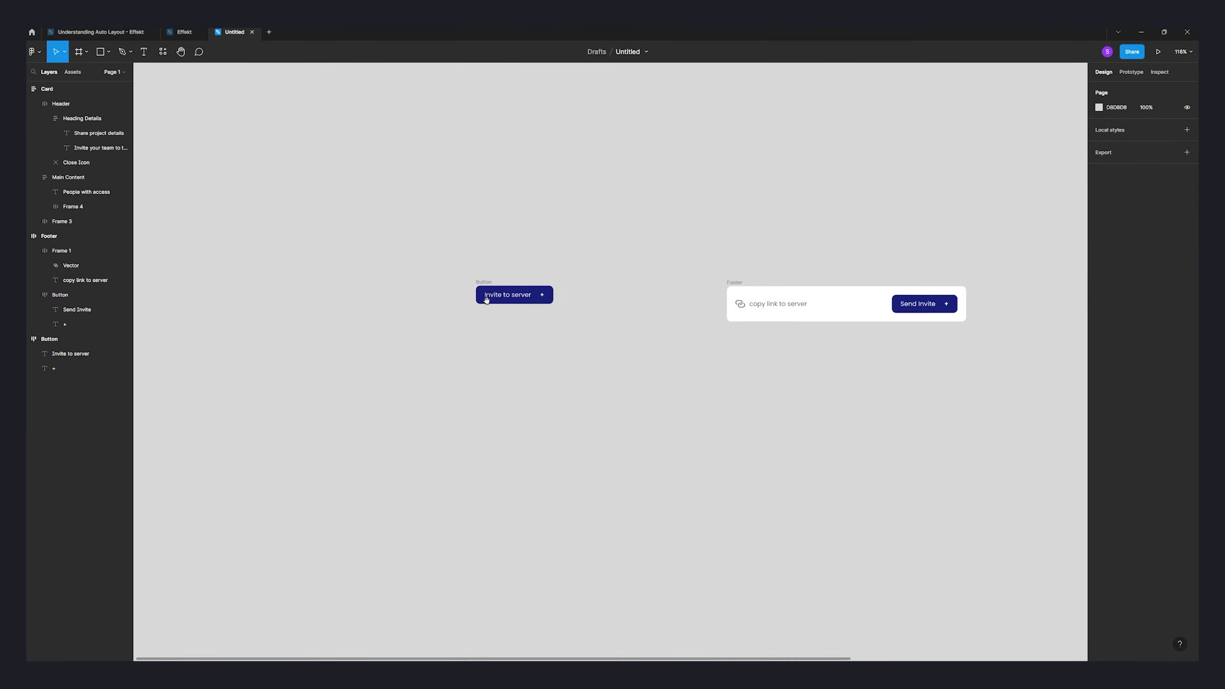
scroll(510, 304, up, 5)
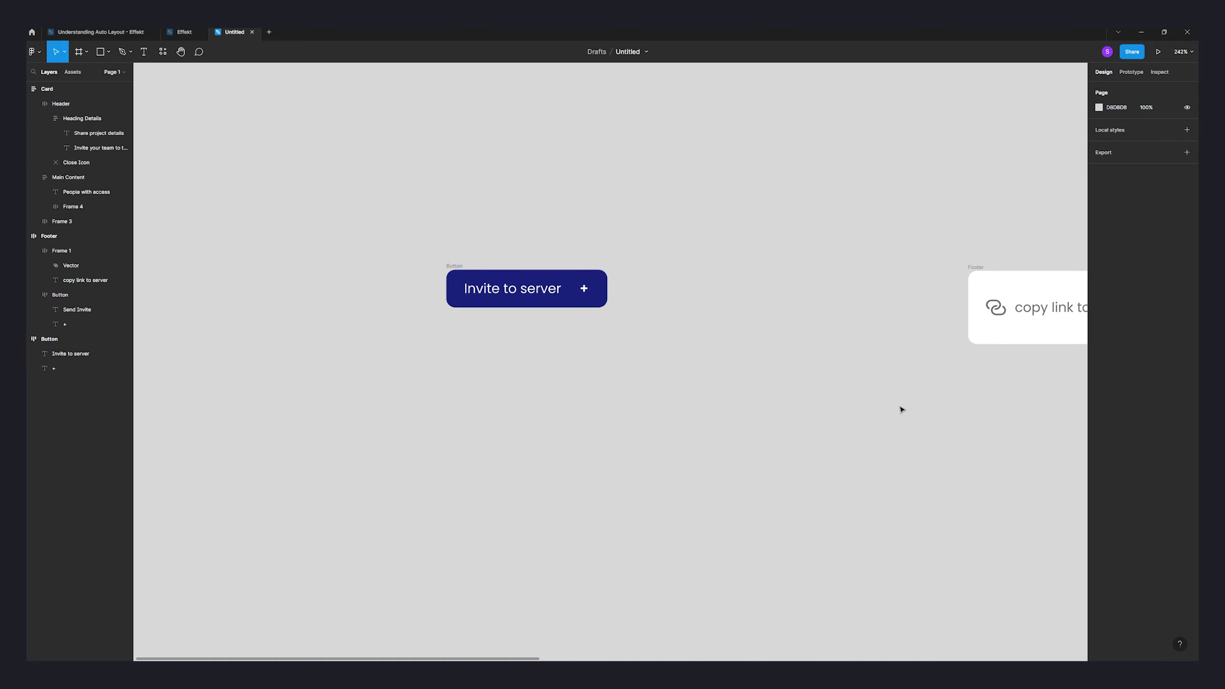
drag(902, 409, 304, 392)
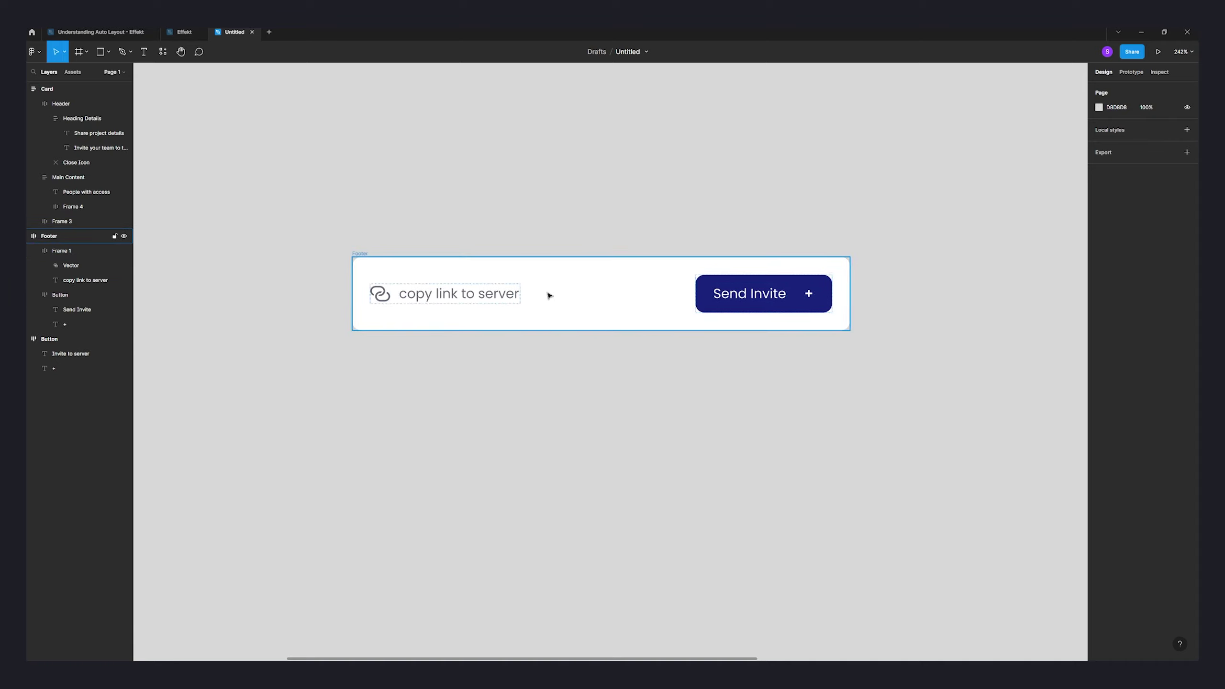
scroll(857, 387, down, 4)
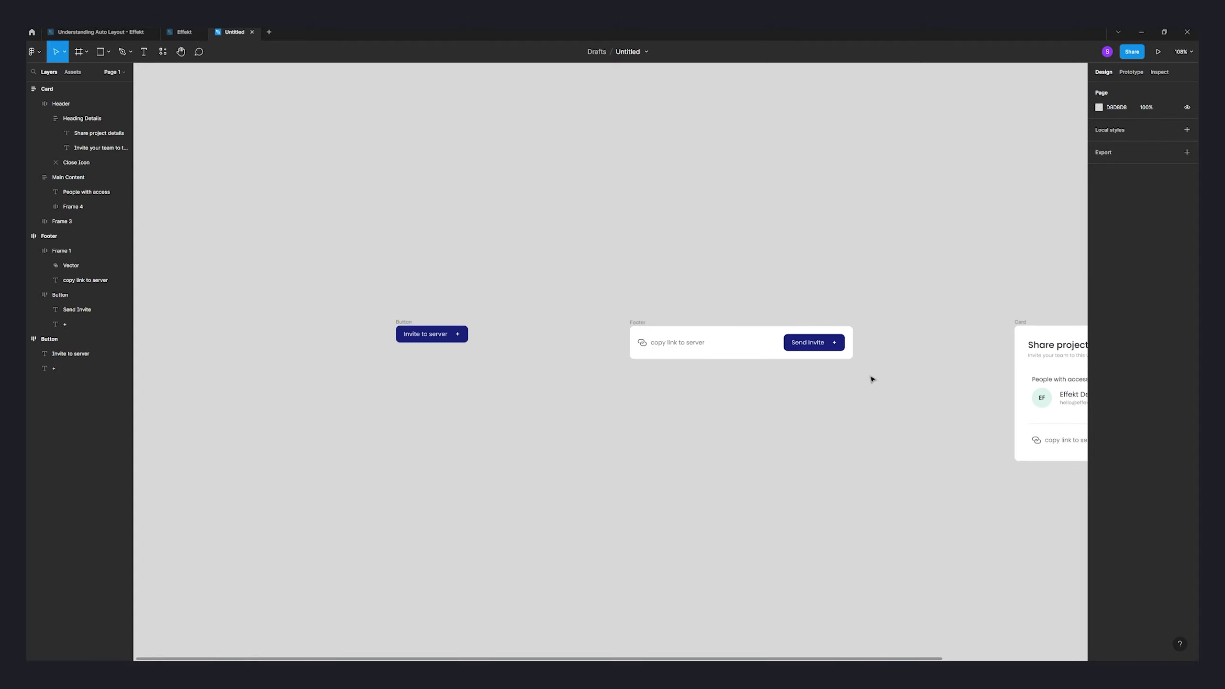
scroll(881, 369, right, 8)
scroll(780, 357, up, 5)
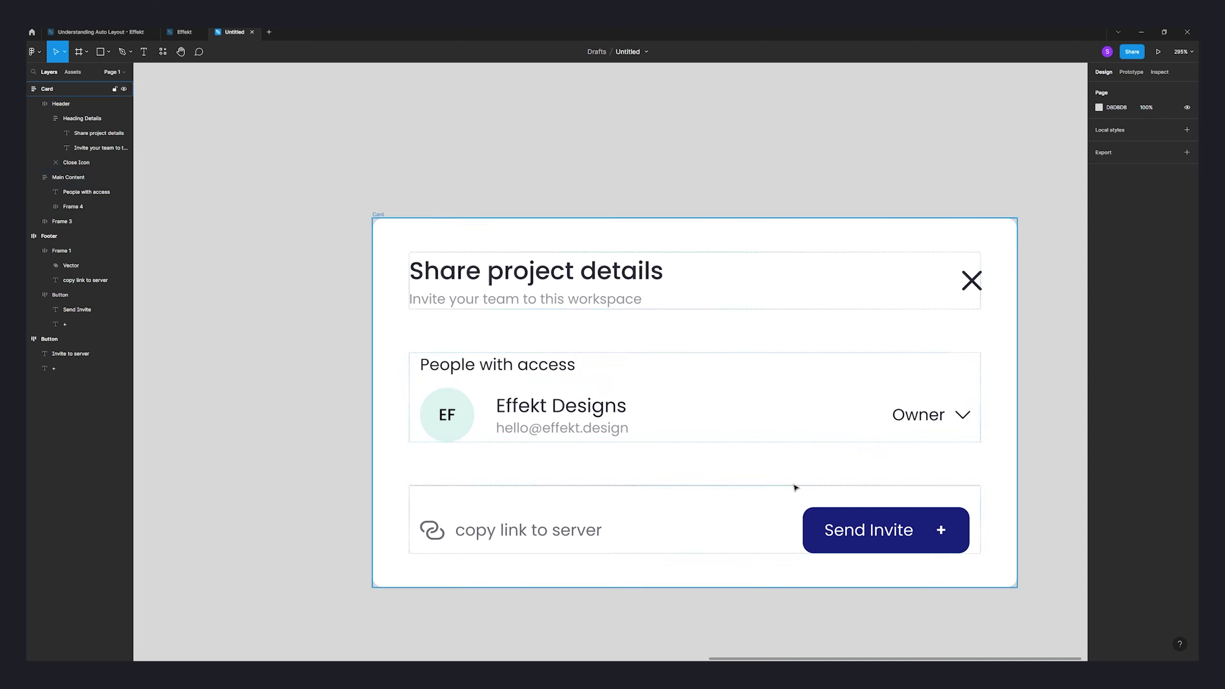
scroll(434, 381, down, 10)
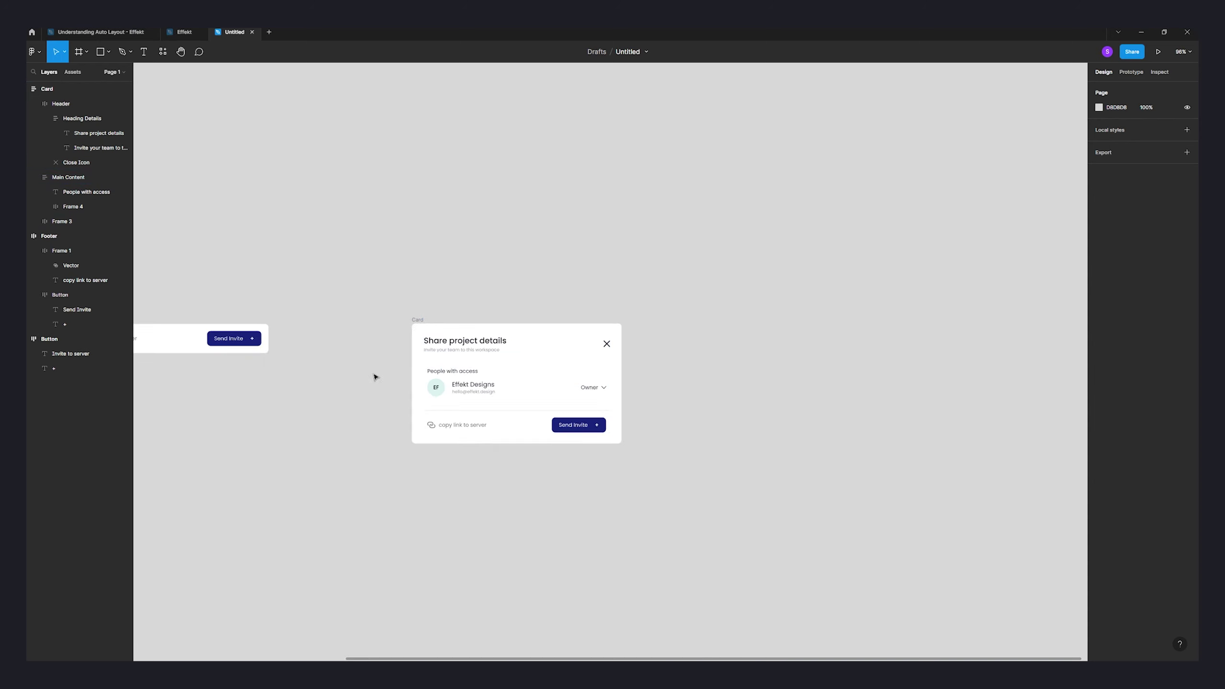
drag(374, 377, 725, 384)
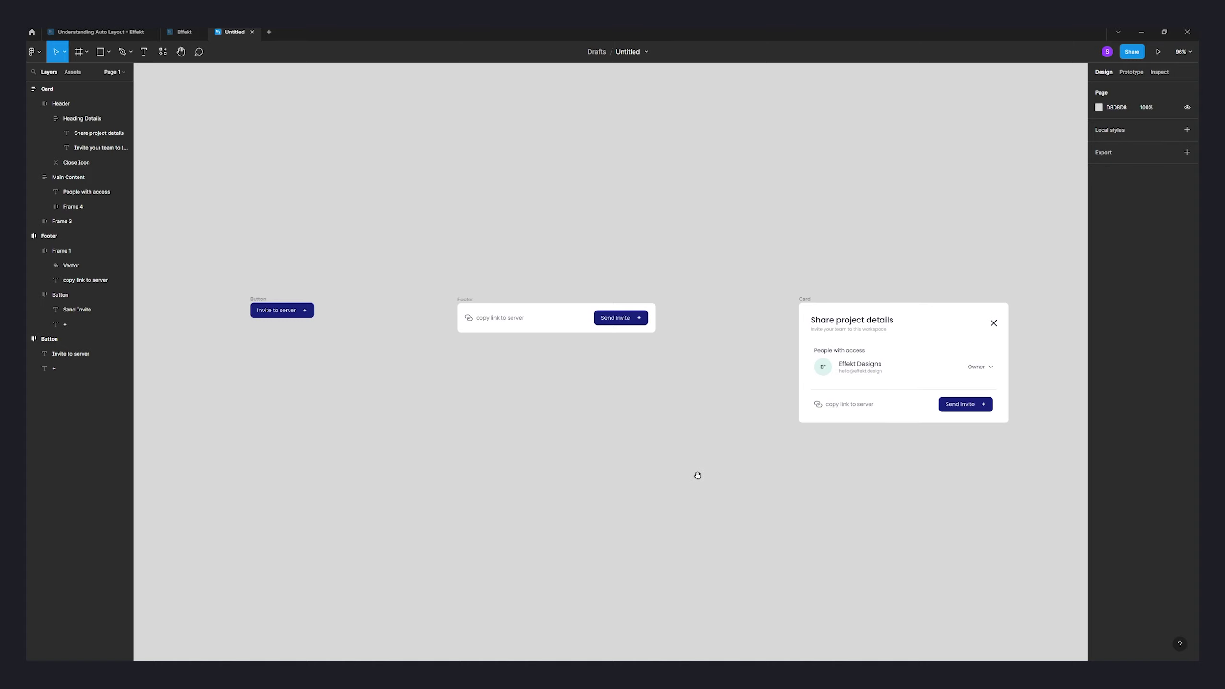
scroll(705, 459, left, 5)
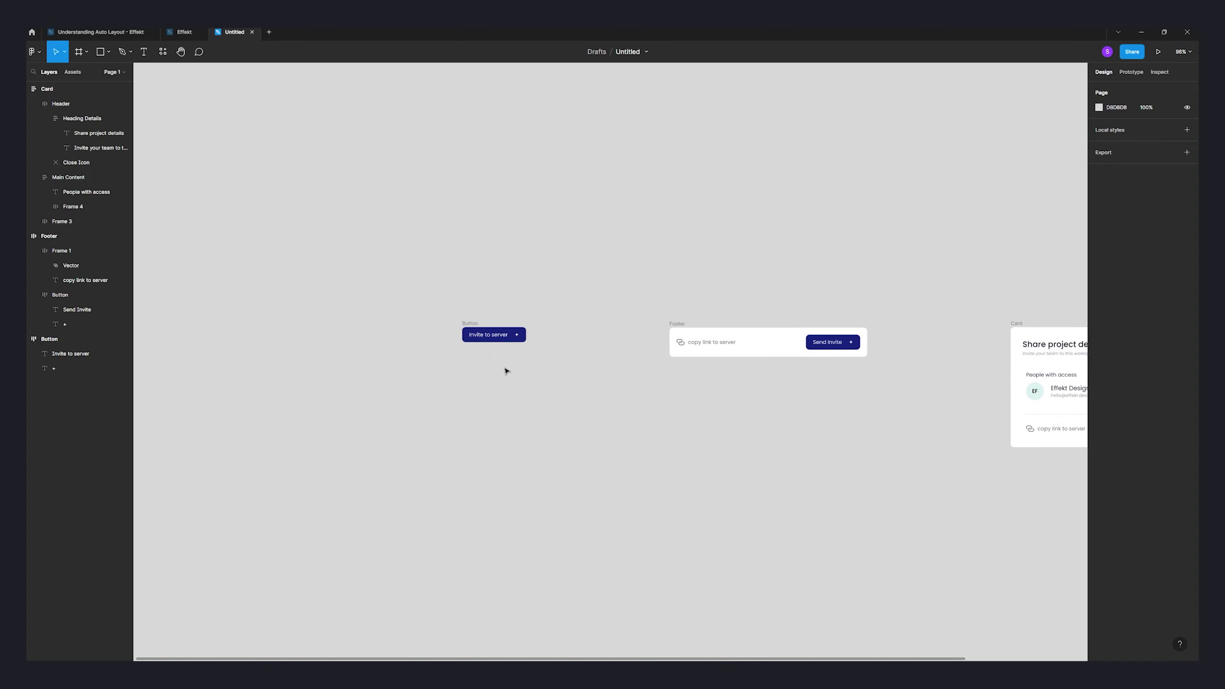
scroll(506, 370, up, 10)
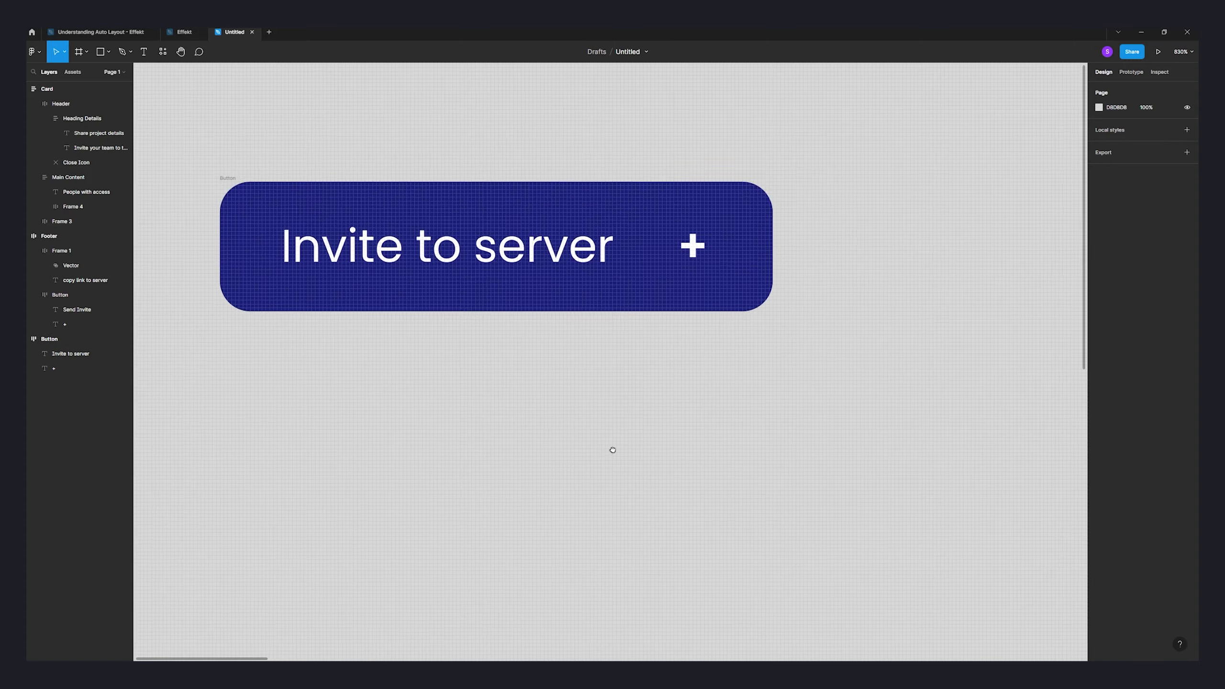
scroll(613, 450, down, 5)
scroll(575, 205, up, 5)
scroll(320, 159, left, 3)
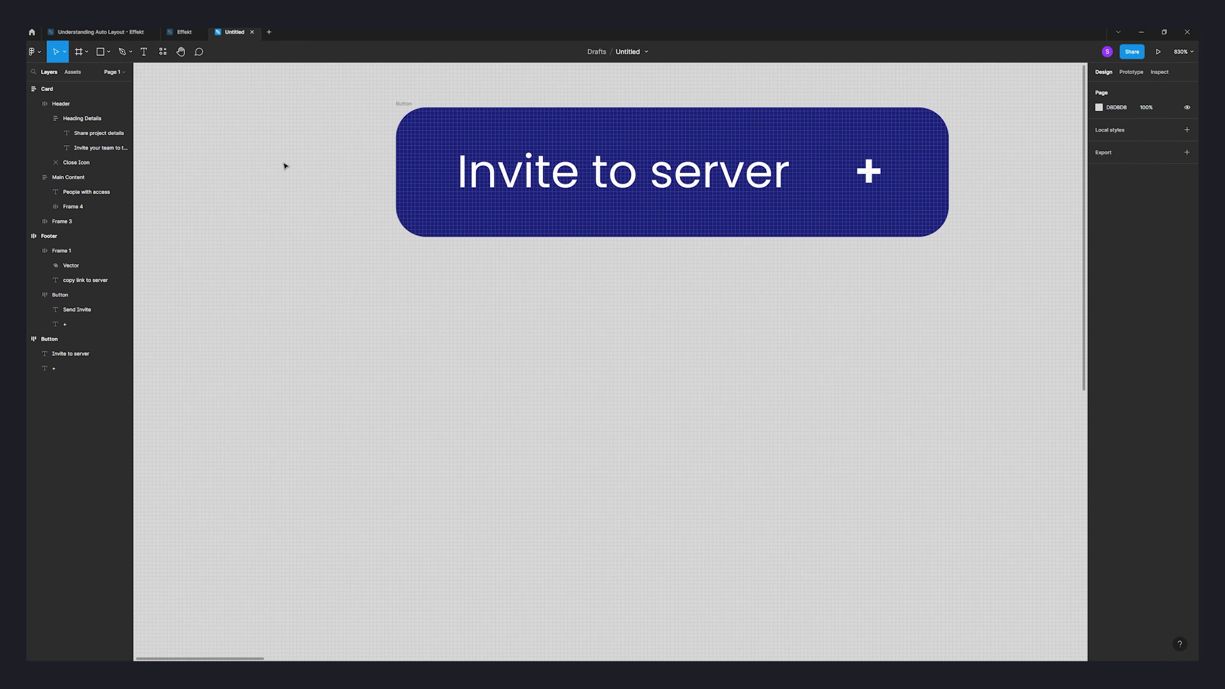
scroll(355, 238, down, 10)
scroll(416, 268, down, 1)
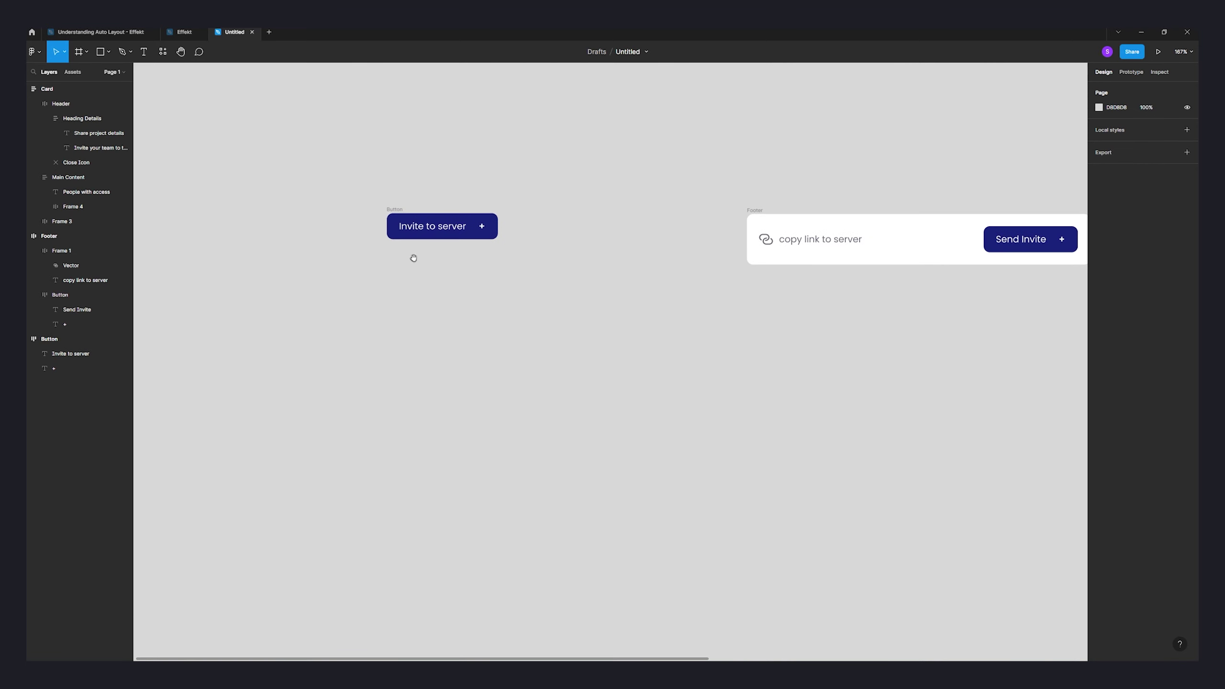
- Create a 'Send invite' text layer and a '+' text layer beside it, aligned in a row
click(145, 56)
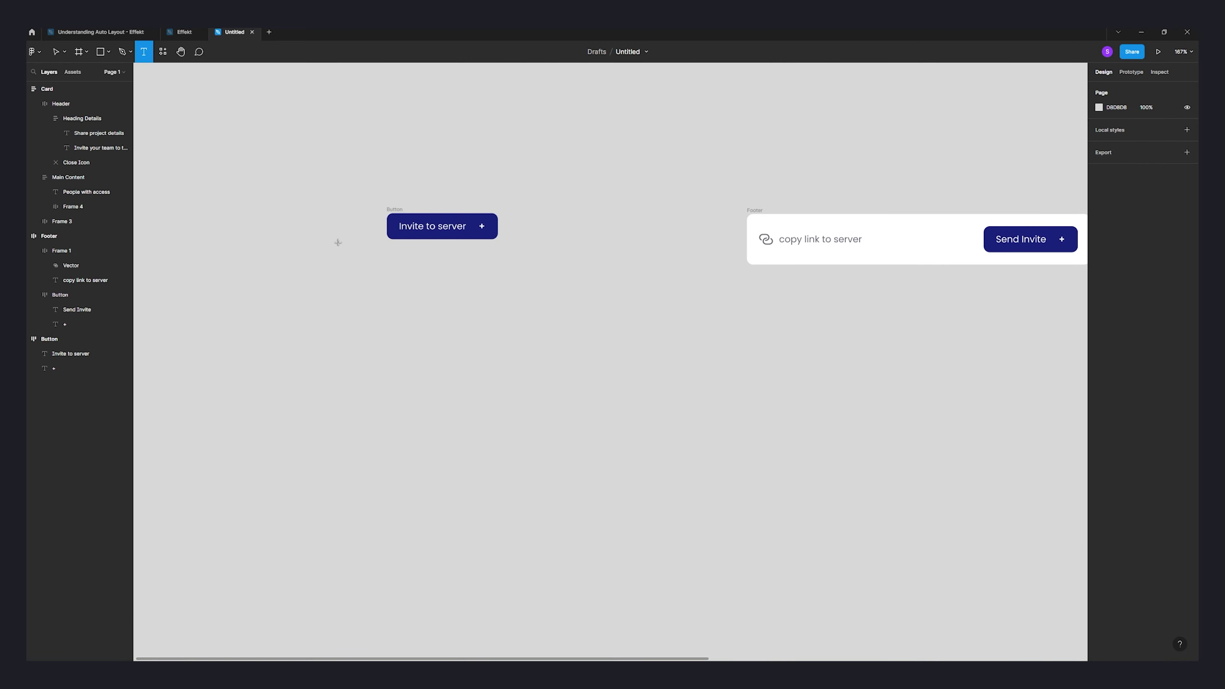
click(396, 324)
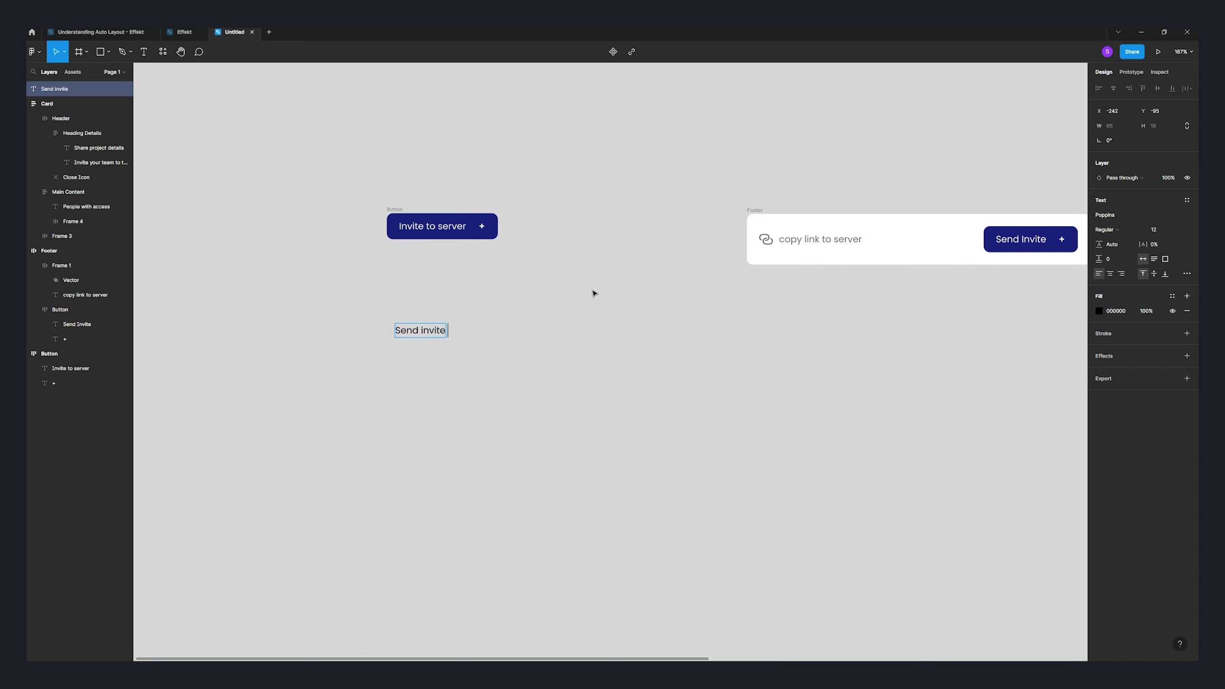
click(369, 337)
key(ctrl+z)
click(147, 53)
click(472, 329)
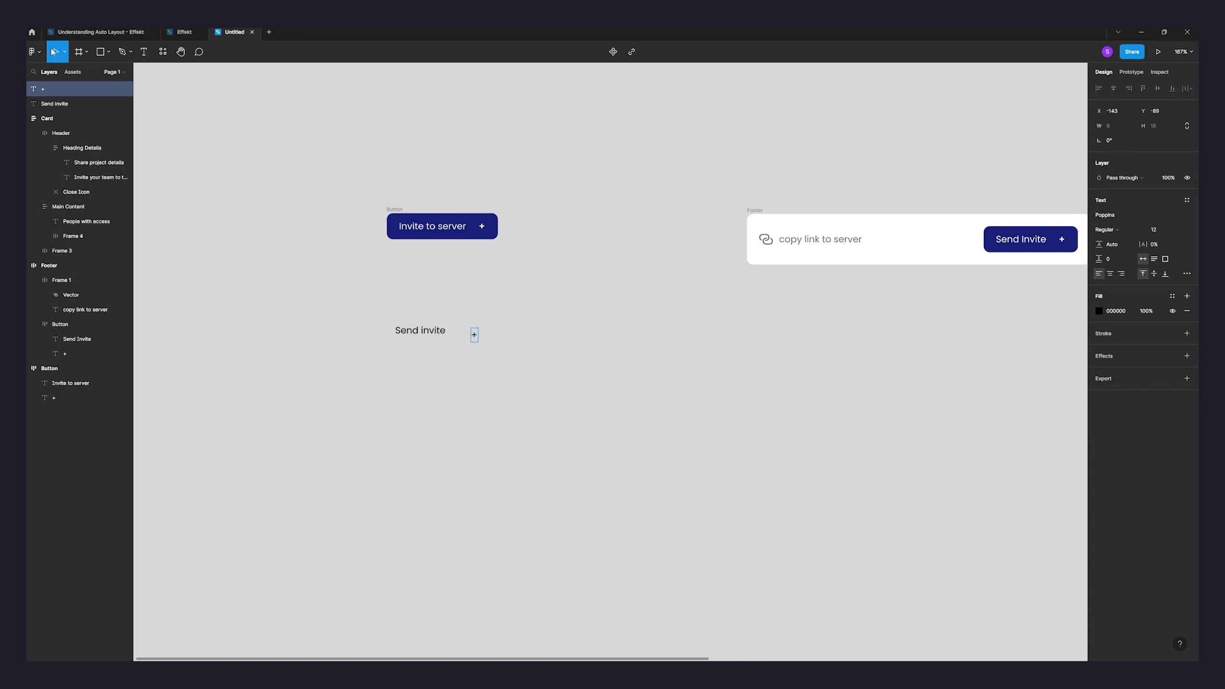
scroll(474, 341, up, 10)
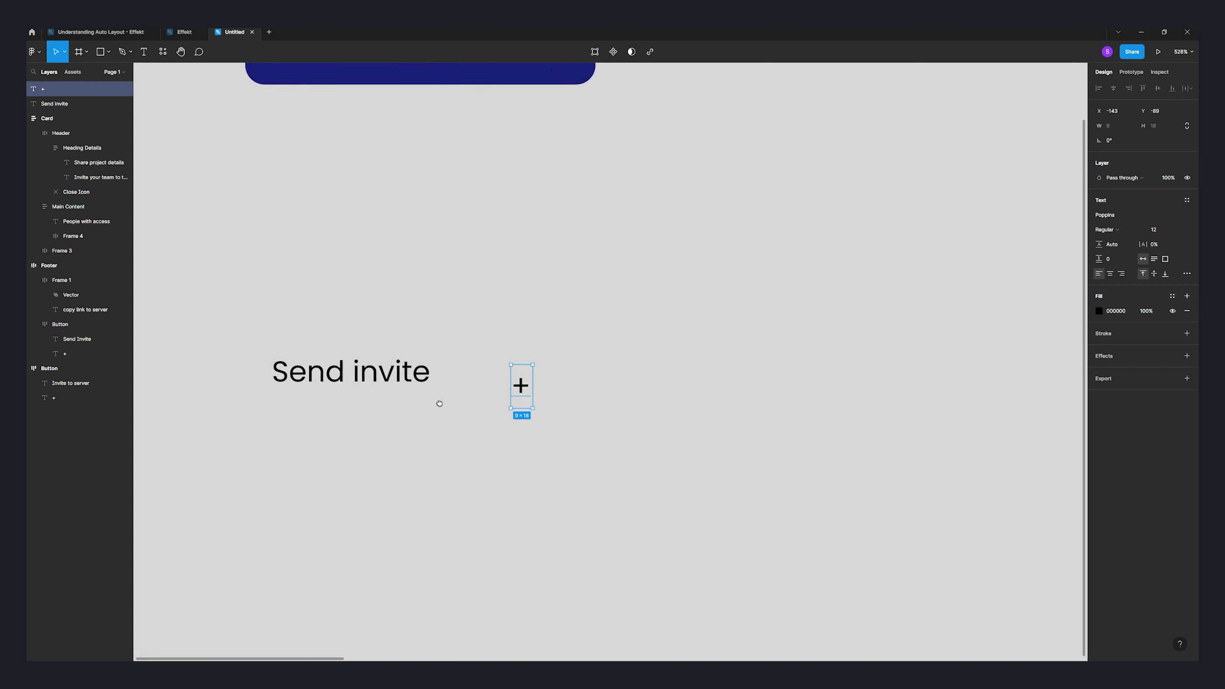
drag(499, 402, 485, 405)
- Set the '+' text's font weight to Bold
double_click(467, 72)
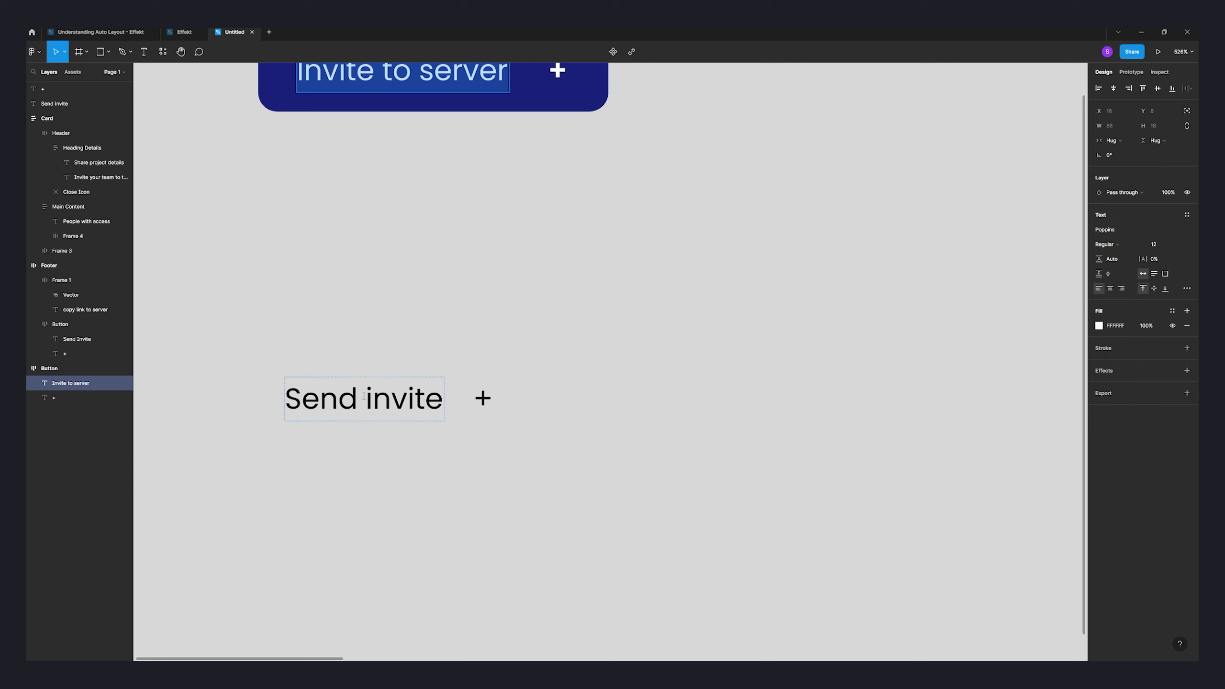
click(364, 397)
shift+click(483, 398)
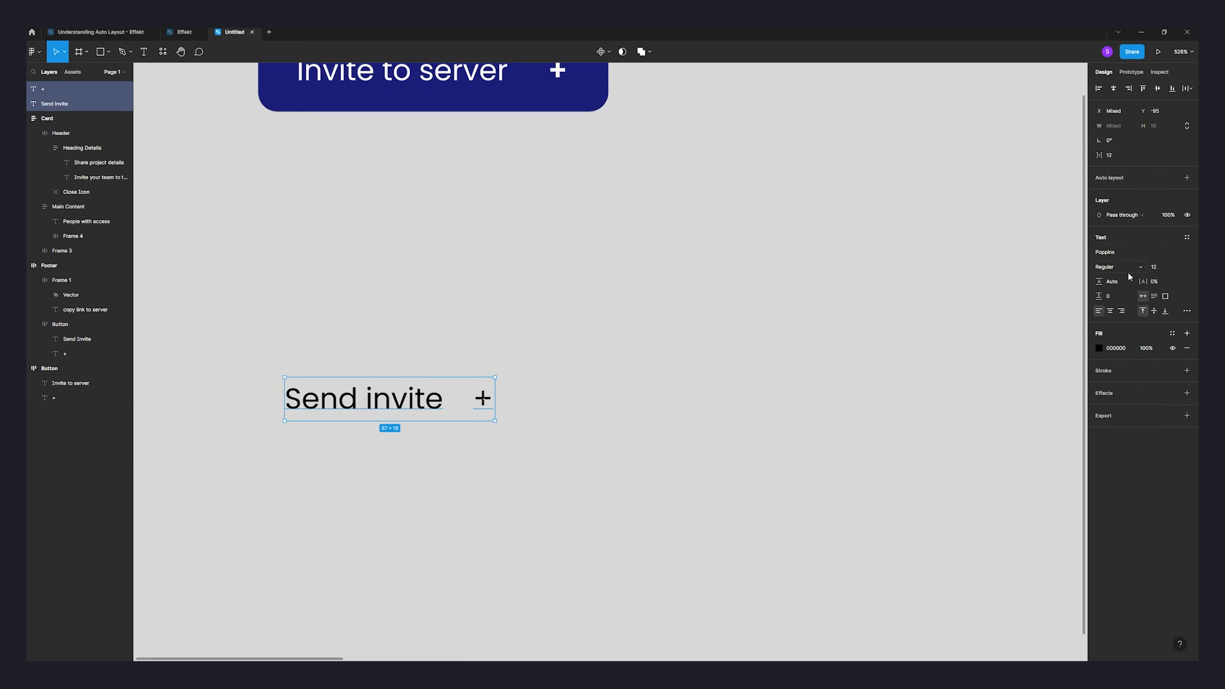
click(667, 377)
key(Tab)
click(1112, 231)
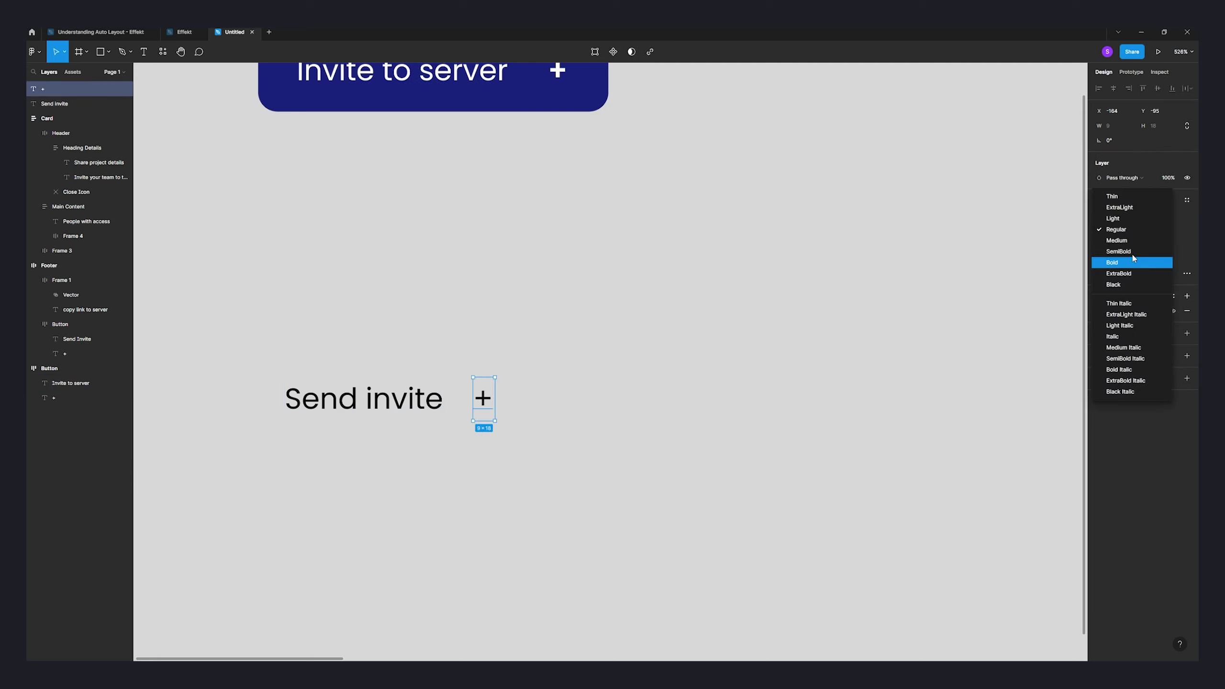
click(968, 295)
- Select the 'Send invite' and '+' layers together by marquee
click(682, 370)
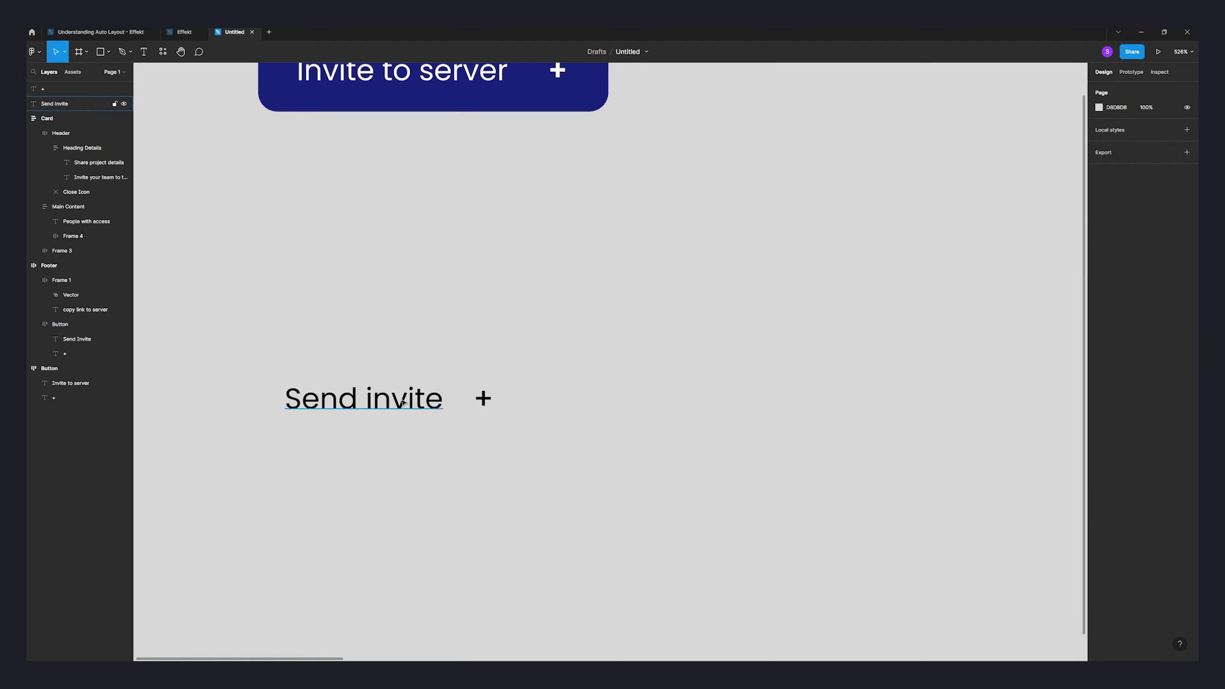
click(402, 403)
shift+click(483, 399)
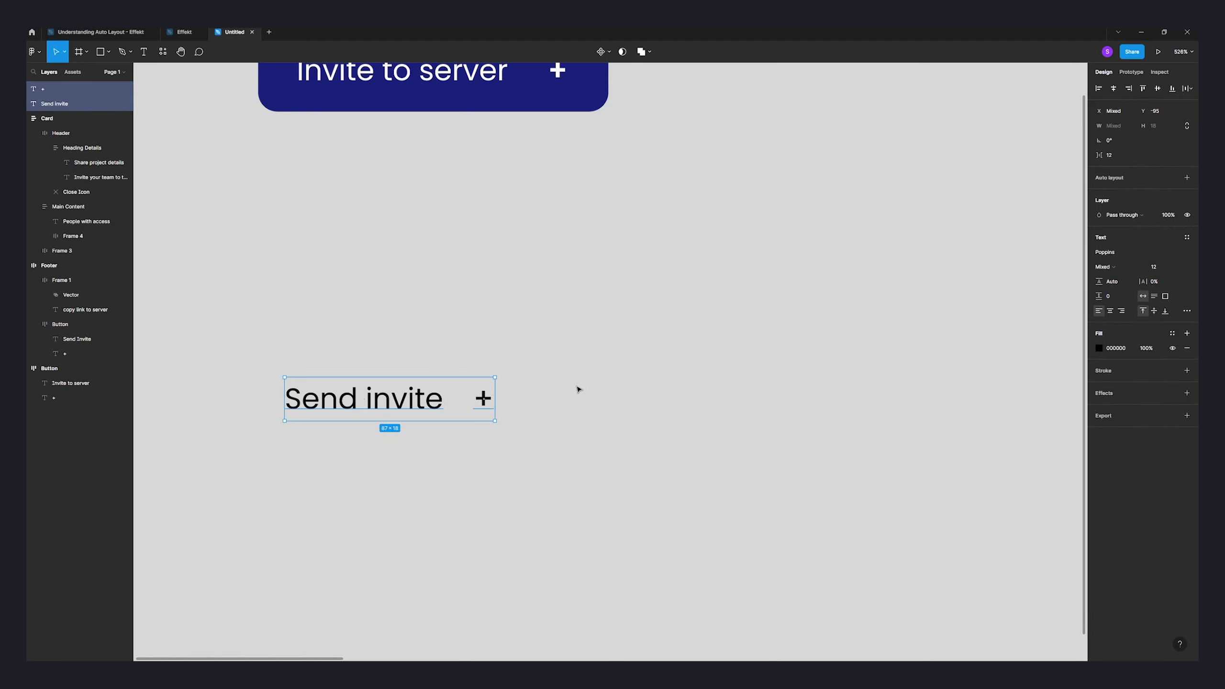
drag(562, 435, 278, 356)
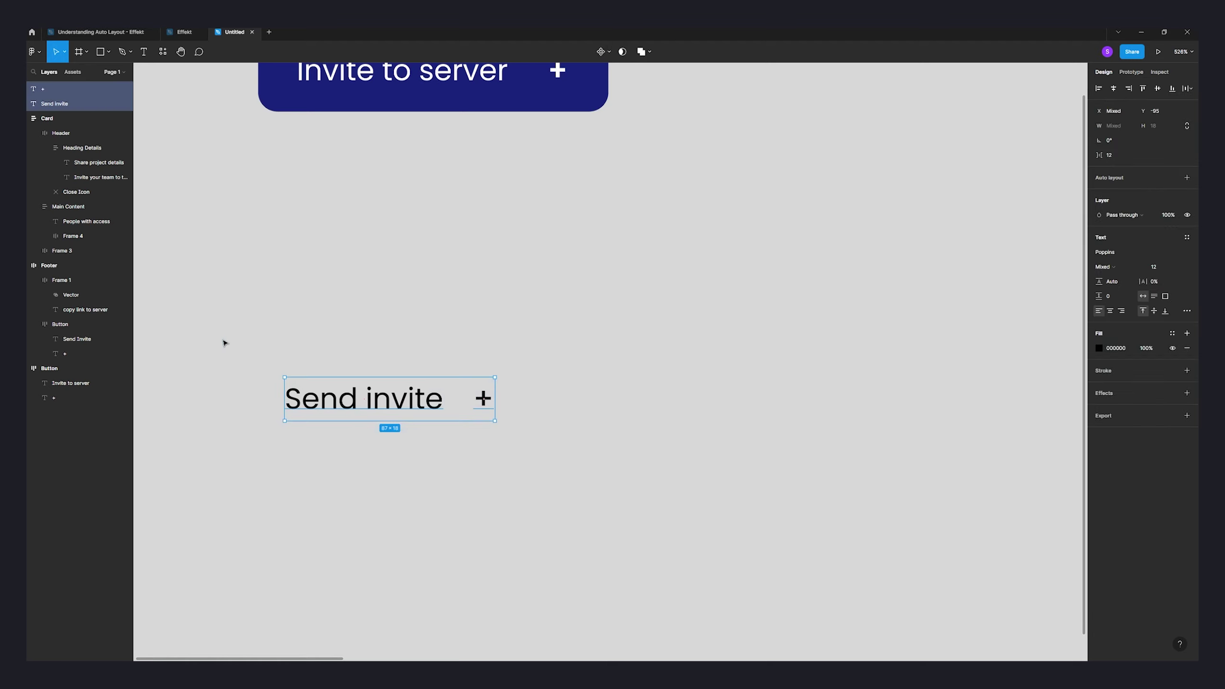
click(592, 453)
- Wrap both texts in an auto layout frame filled with dark blue 19237B from the Invite button
drag(608, 478, 223, 310)
key(shift+a)
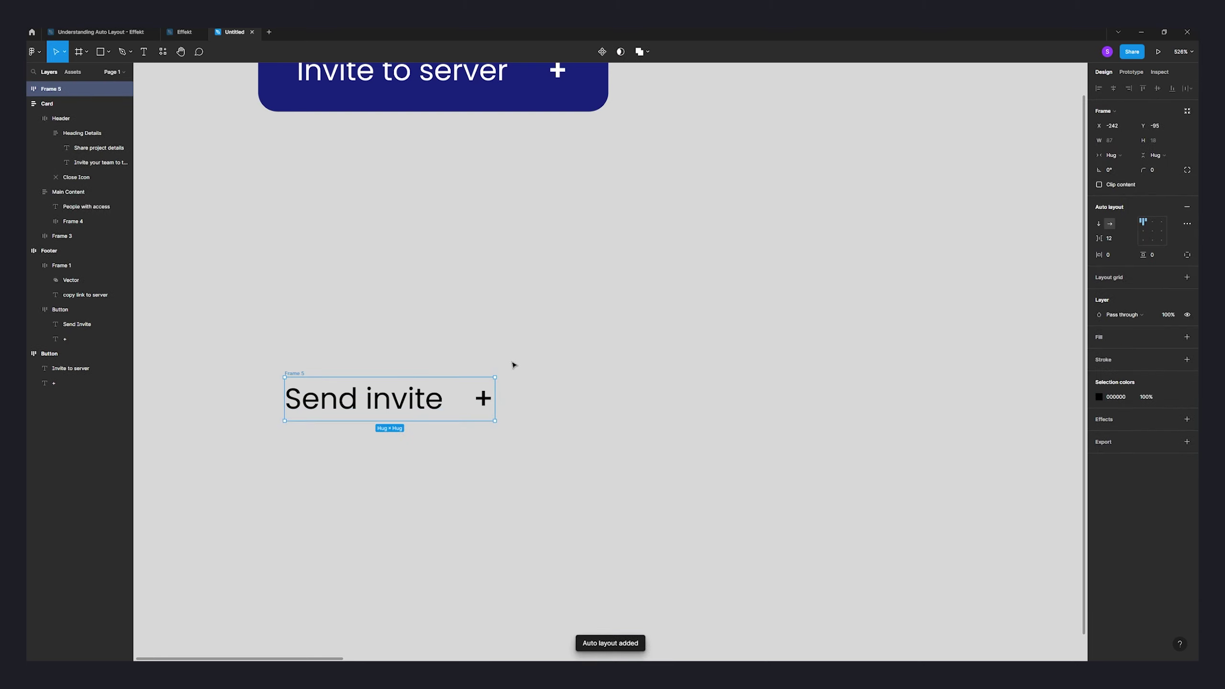
click(1187, 337)
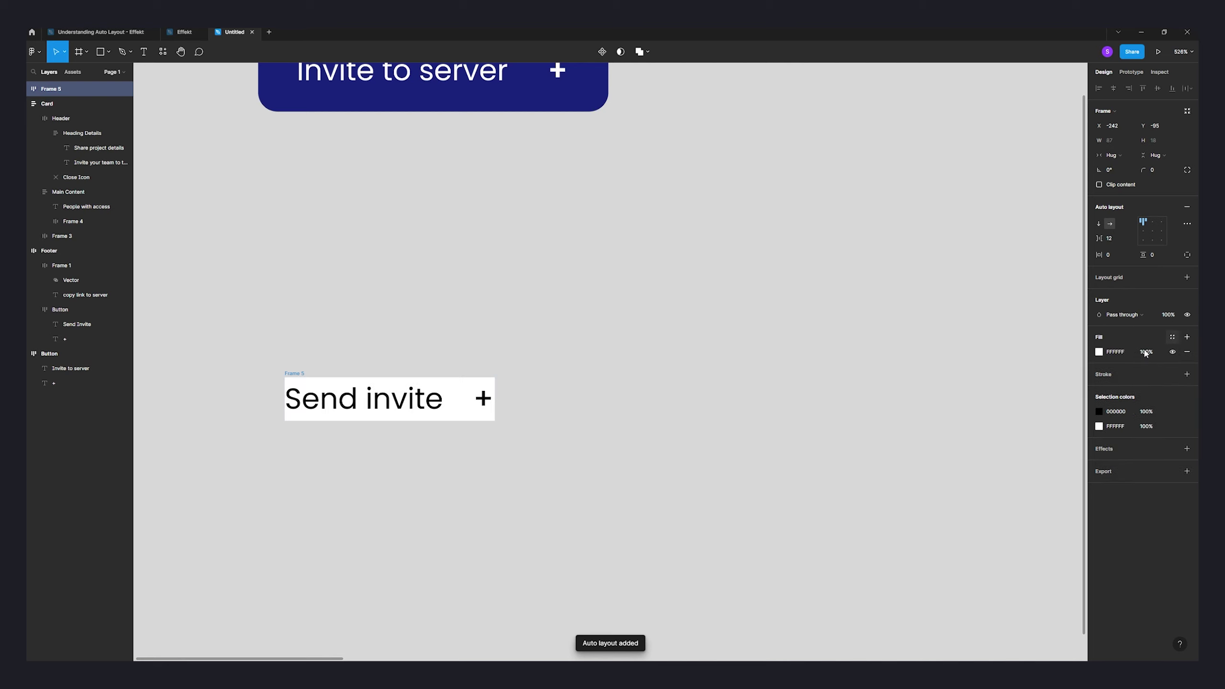
click(1099, 352)
click(991, 491)
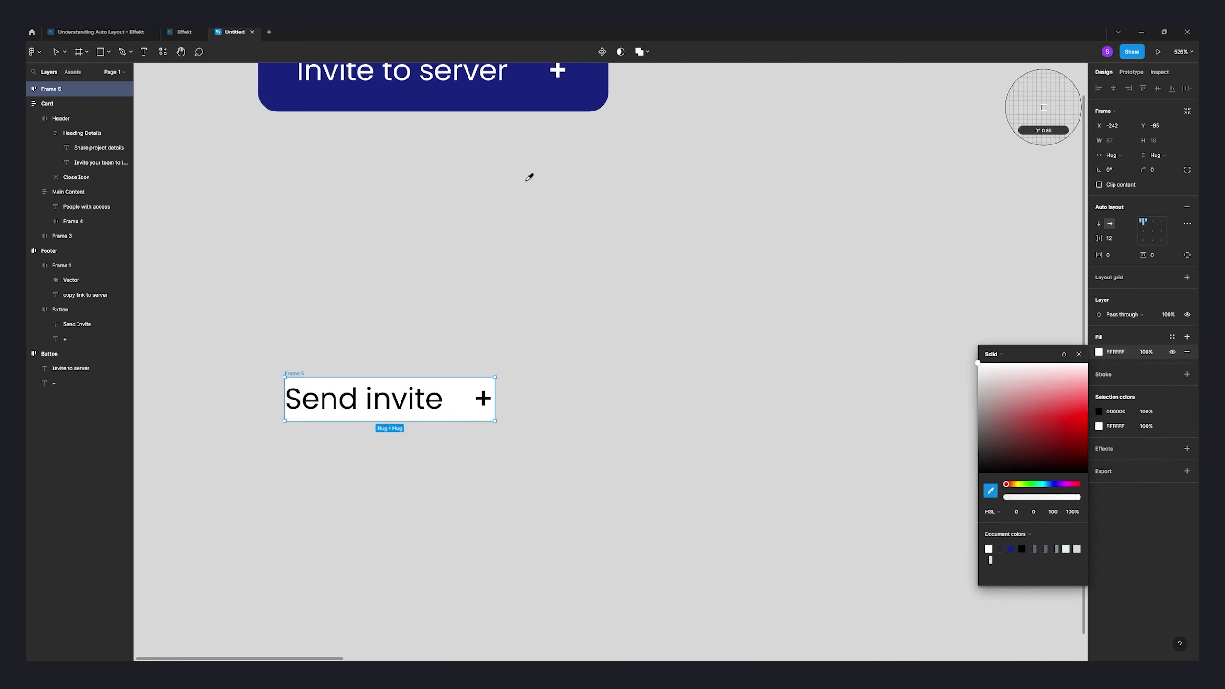
click(526, 99)
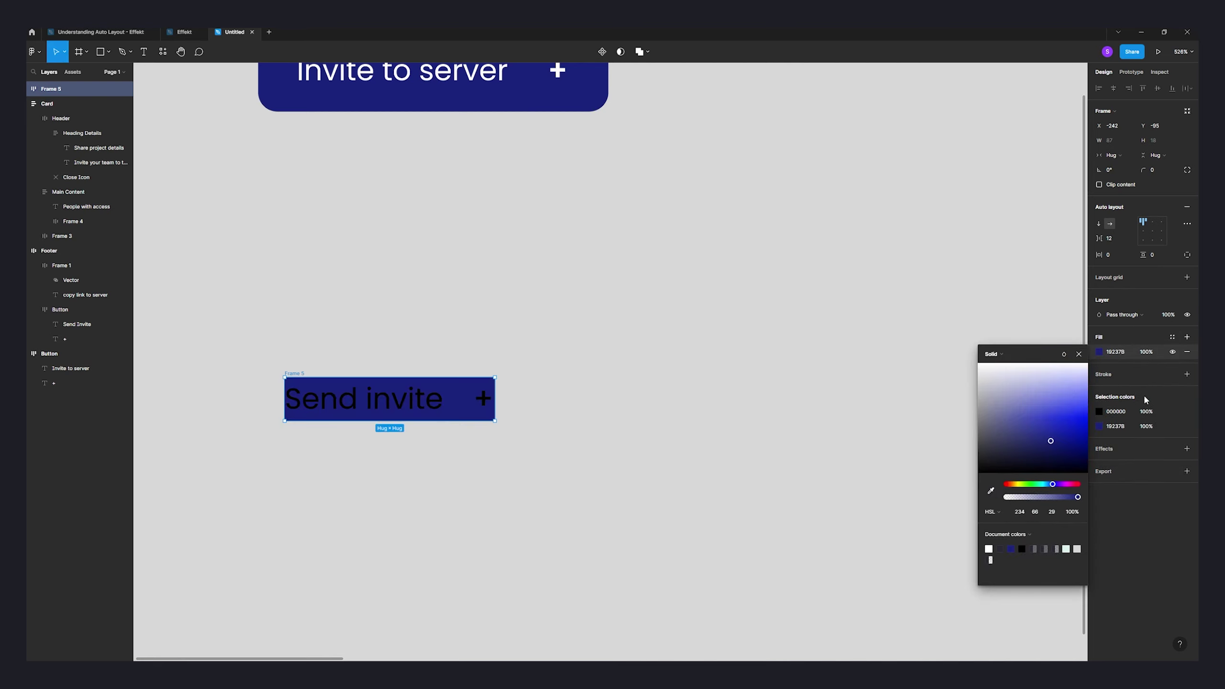
- Change the button text from 000000 to white and nudge Frame 5 slightly right
click(1100, 412)
click(989, 606)
click(654, 347)
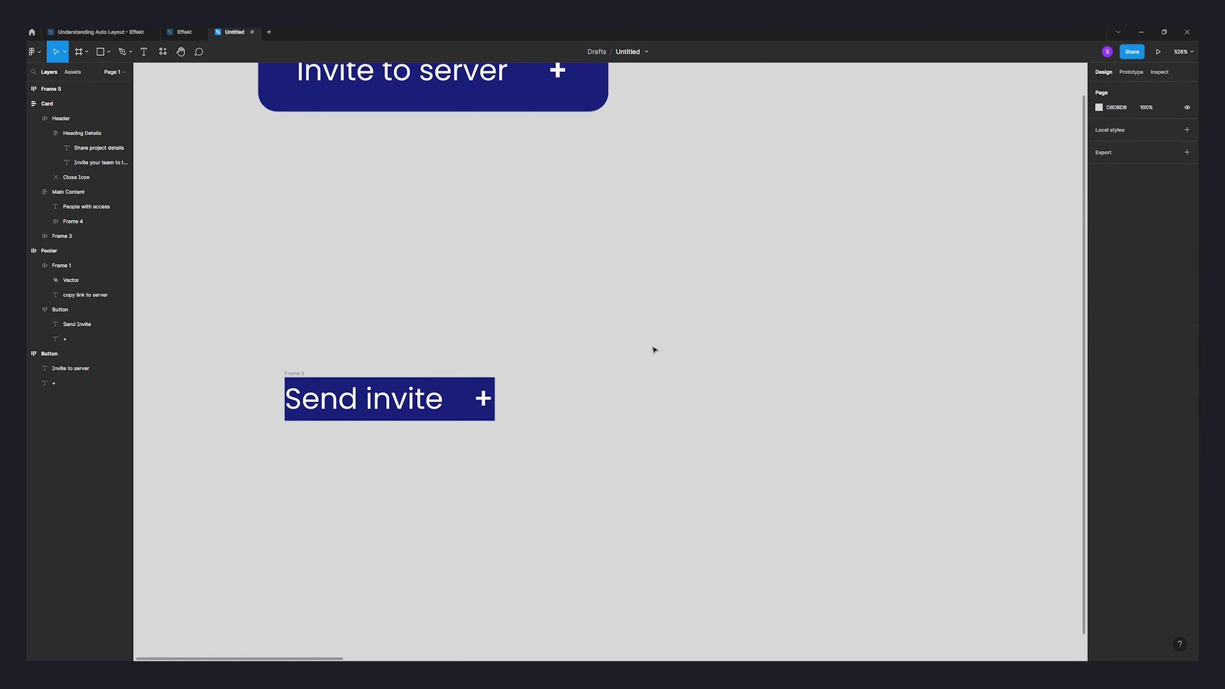
click(358, 387)
drag(293, 375, 315, 373)
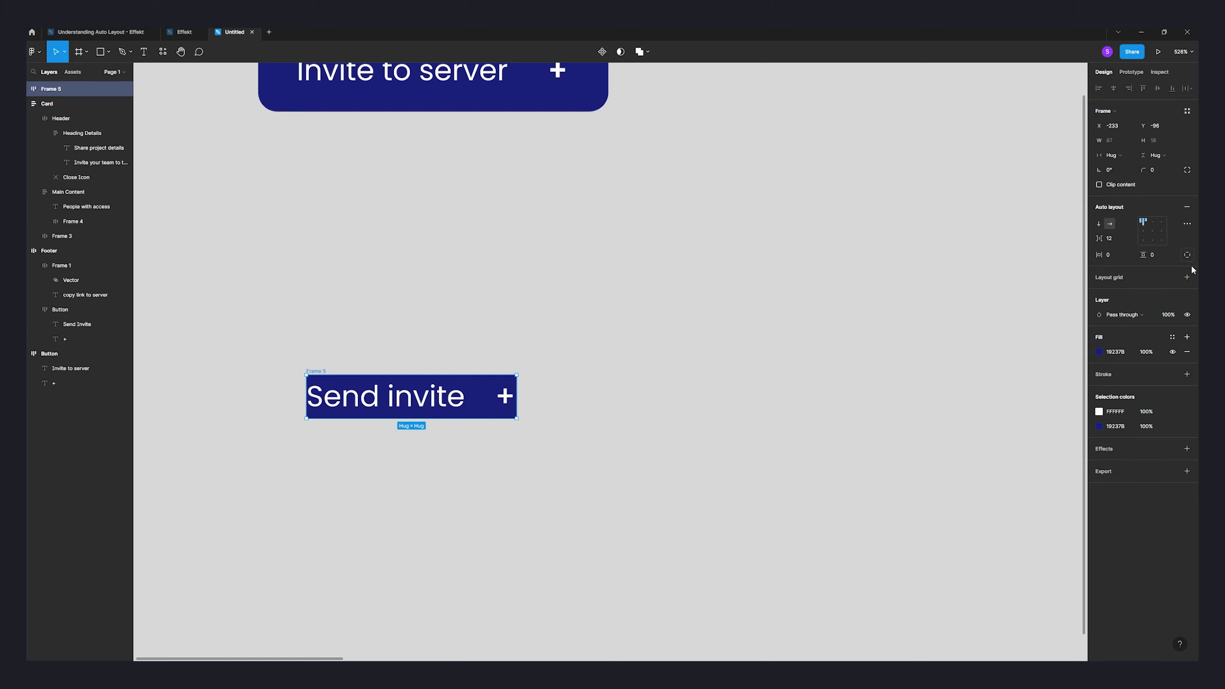
- Set Frame 5's padding to 8 px vertical and 16 px horizontal
click(1158, 256)
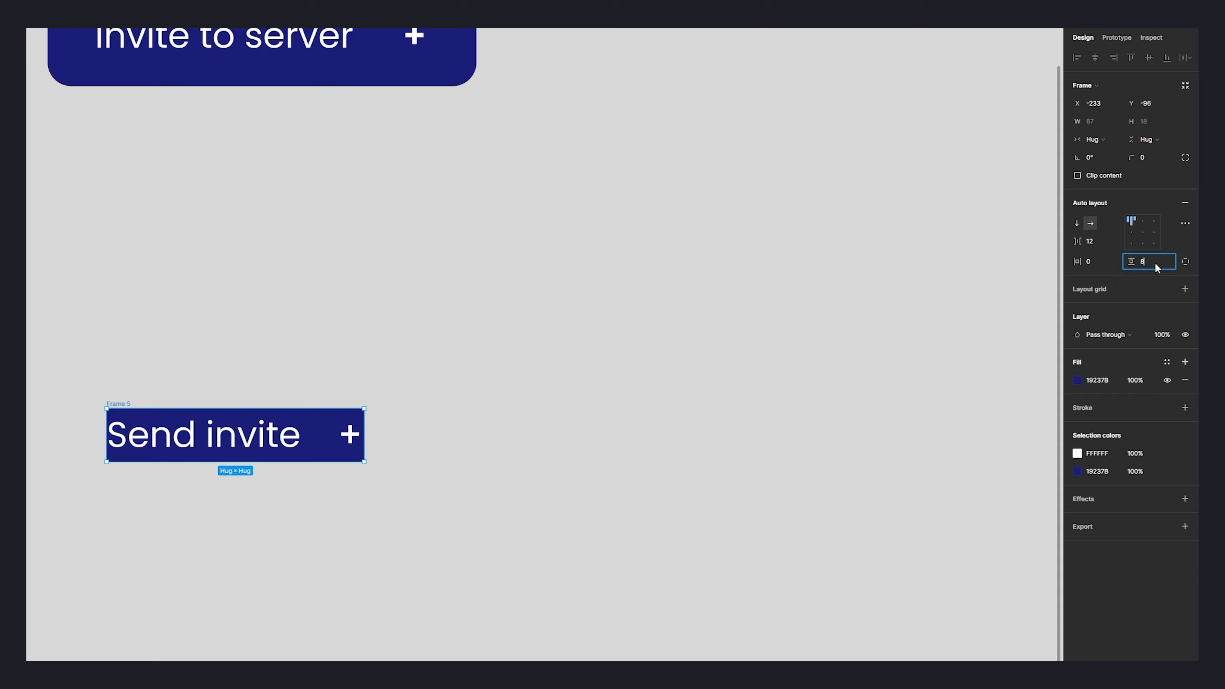
text(8)
click(1099, 257)
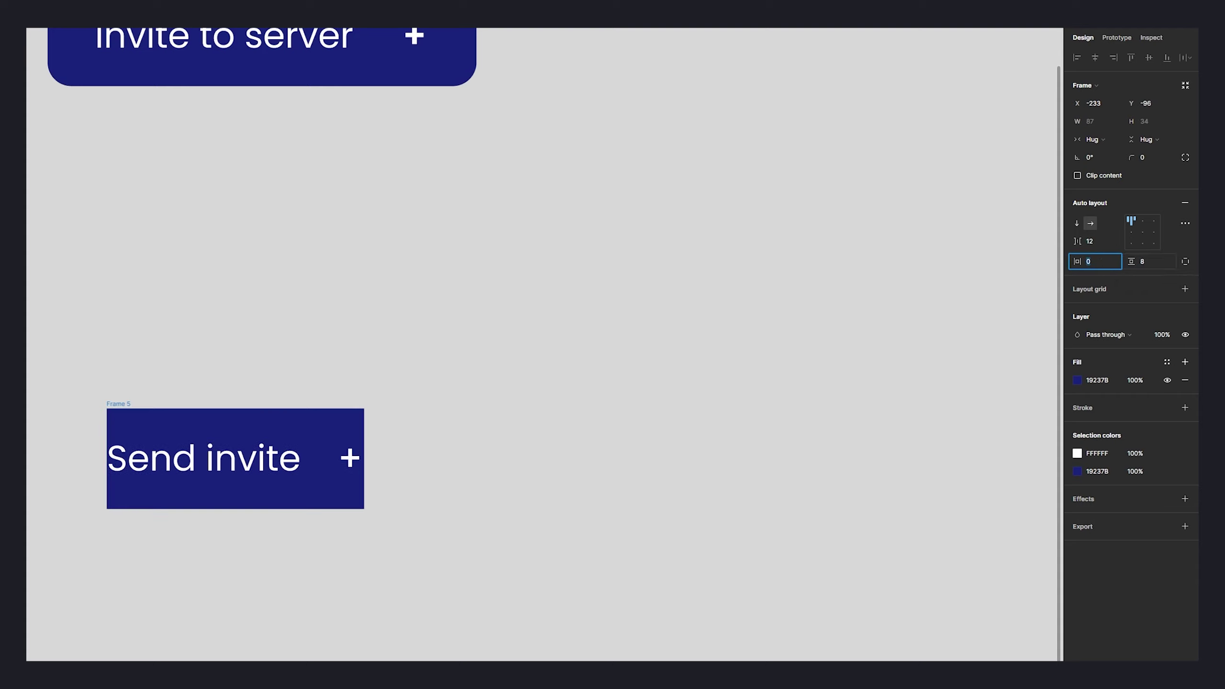
drag(1132, 262, 1130, 262)
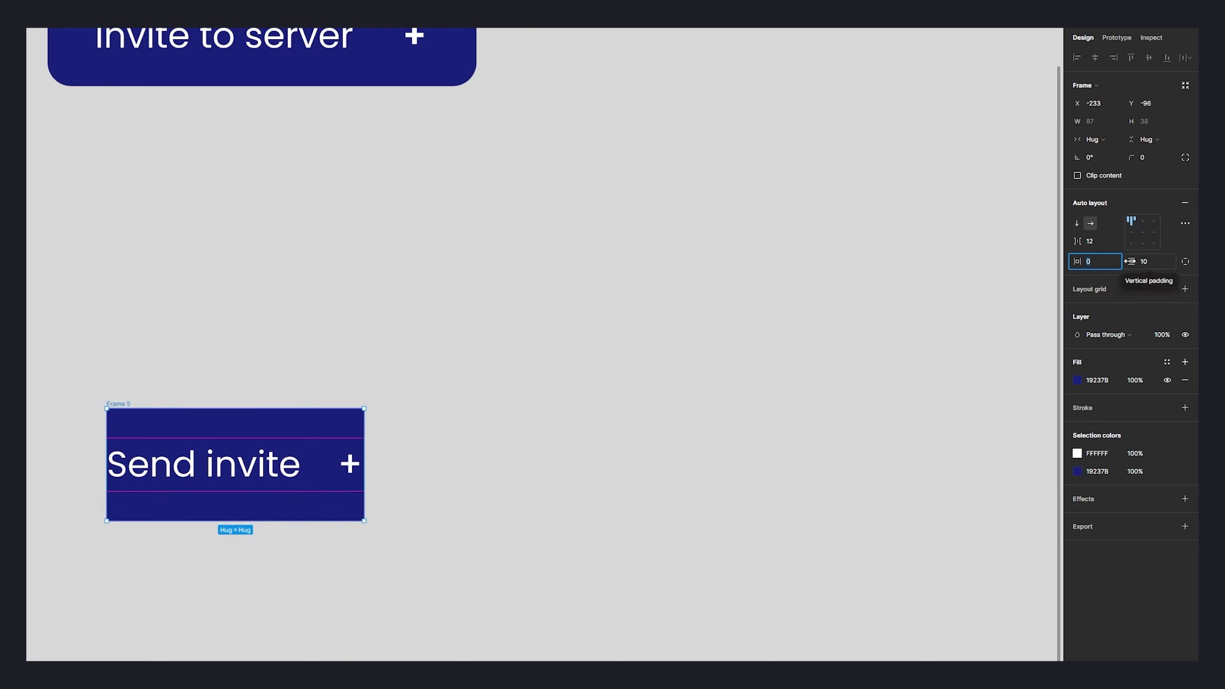
click(1146, 265)
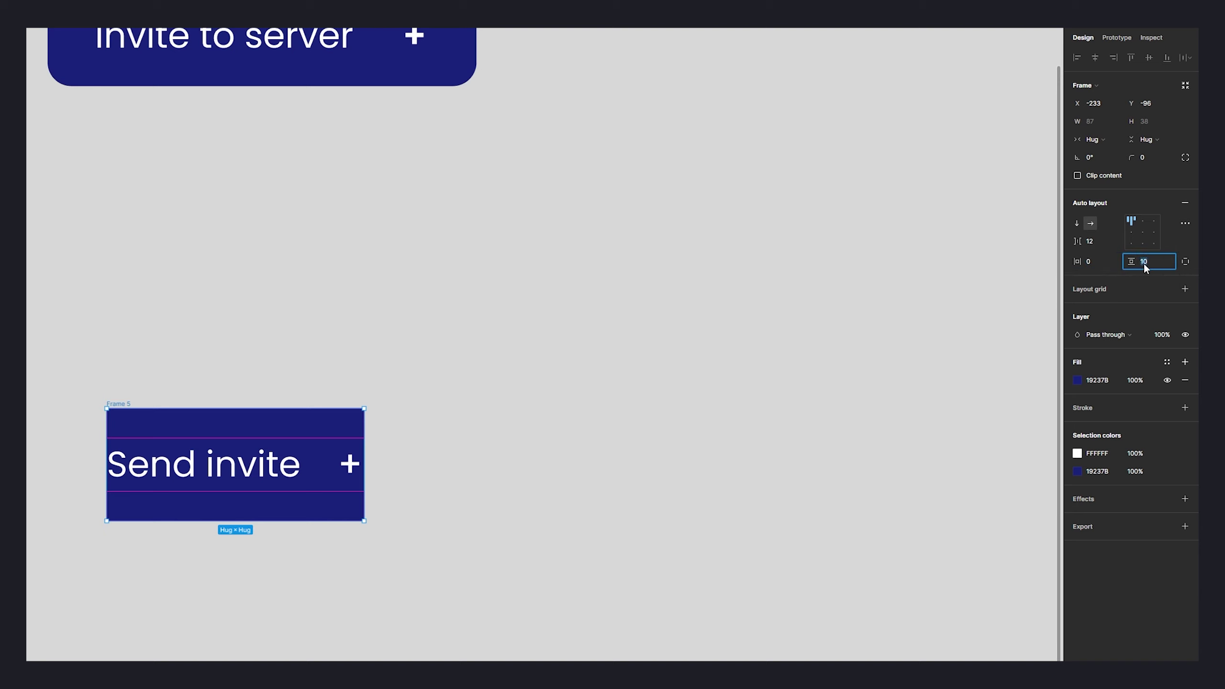
click(1118, 262)
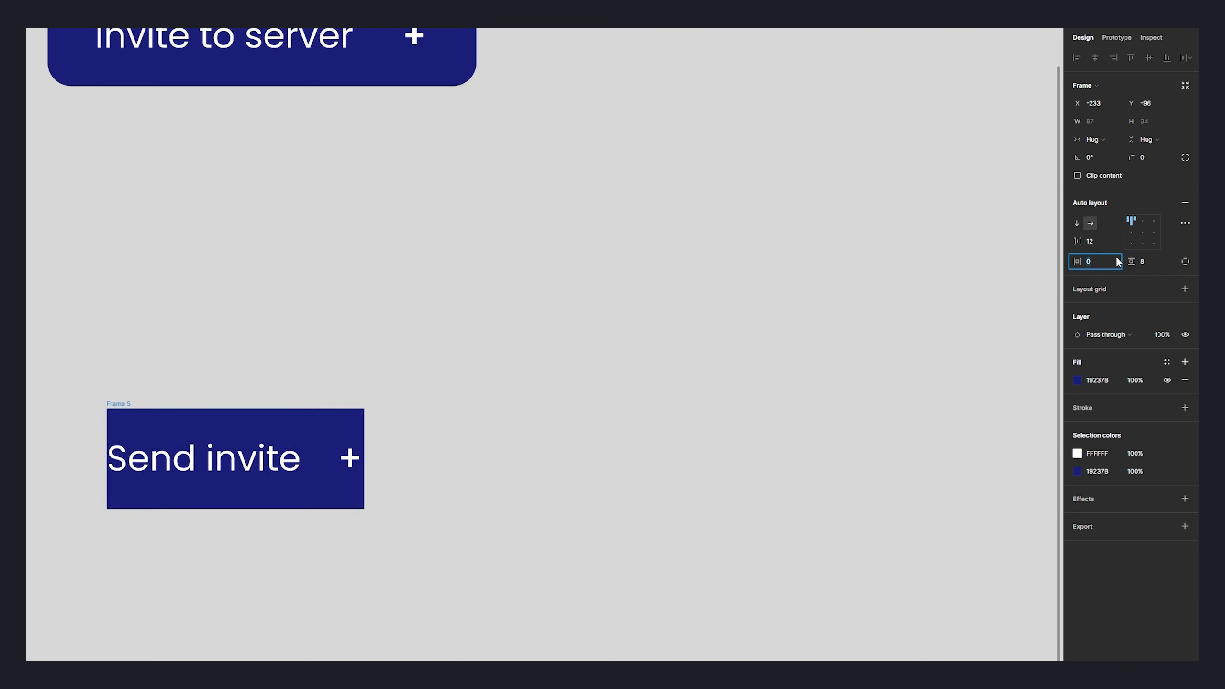
text(16)
key(Return)
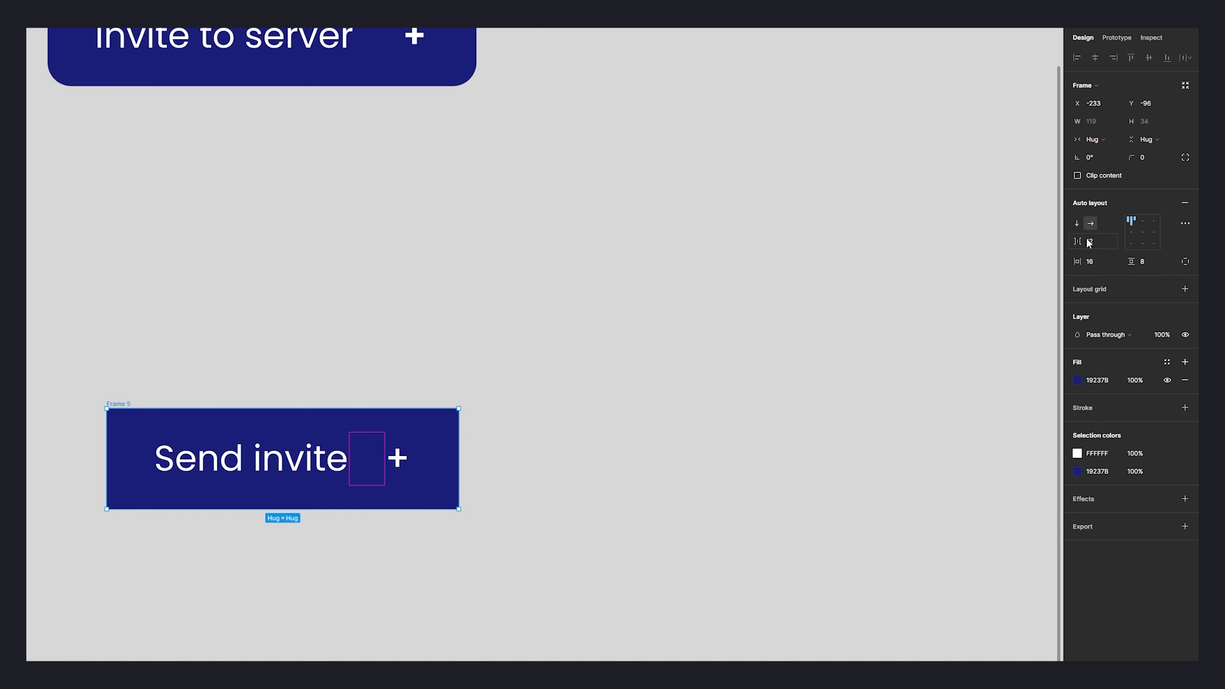
- Set 16 px spacing before the plus and an 8 corner radius
drag(1078, 240, 1118, 257)
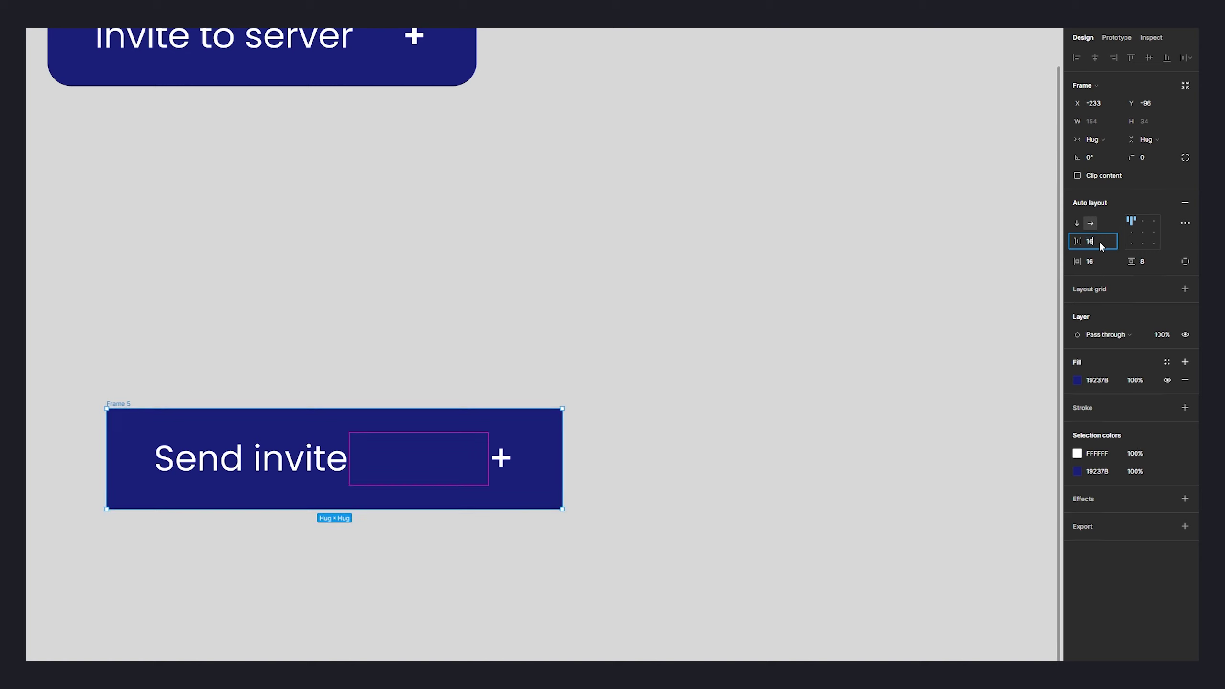
key(Return)
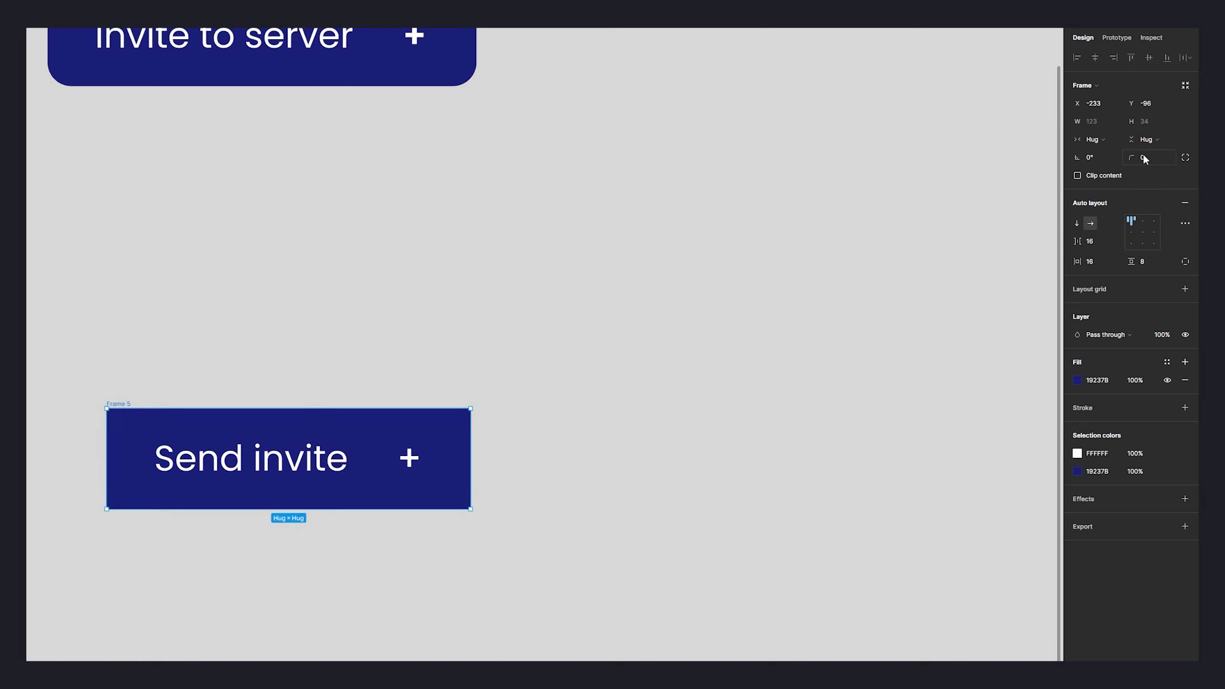
click(1137, 155)
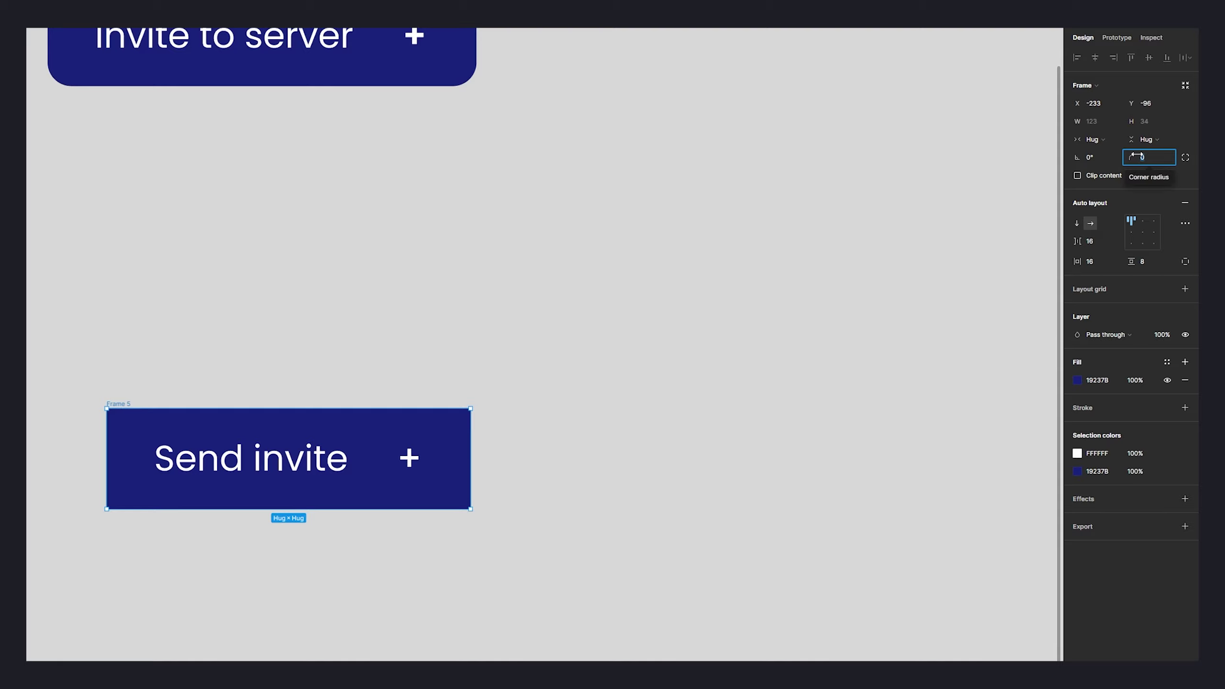
drag(1137, 155, 1168, 155)
click(812, 257)
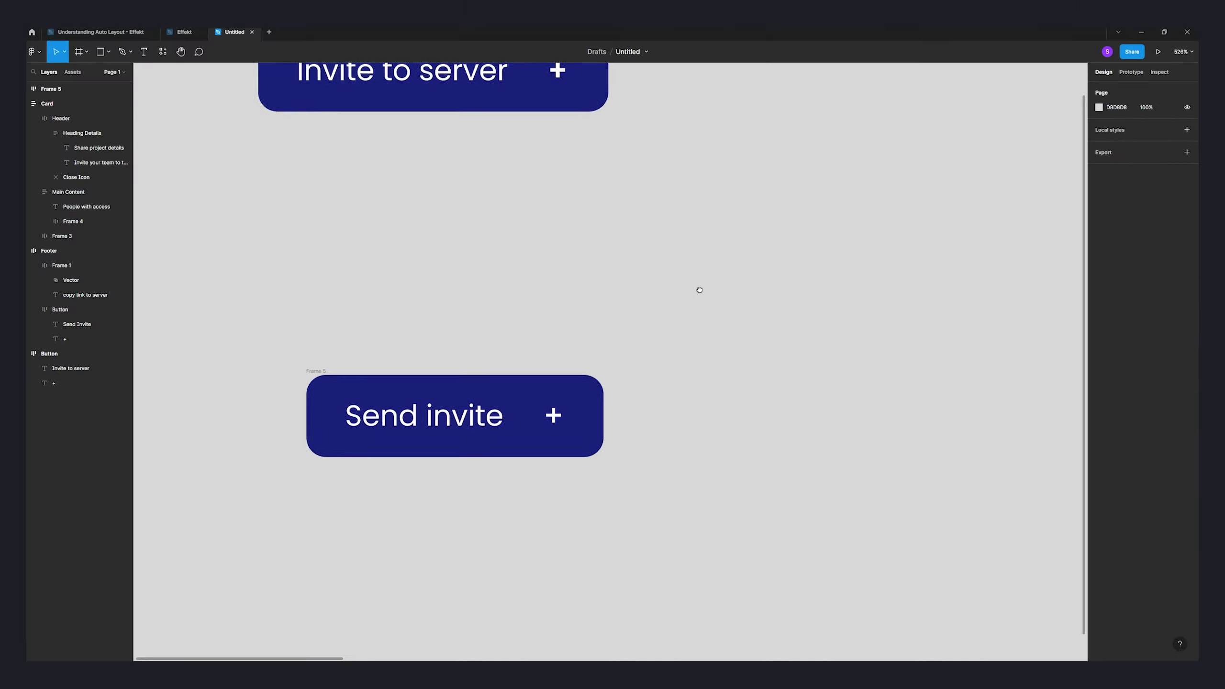
drag(699, 290, 751, 344)
- Move the button under the first one and relabel it 'Invite to server'
drag(377, 422, 321, 342)
double_click(396, 381)
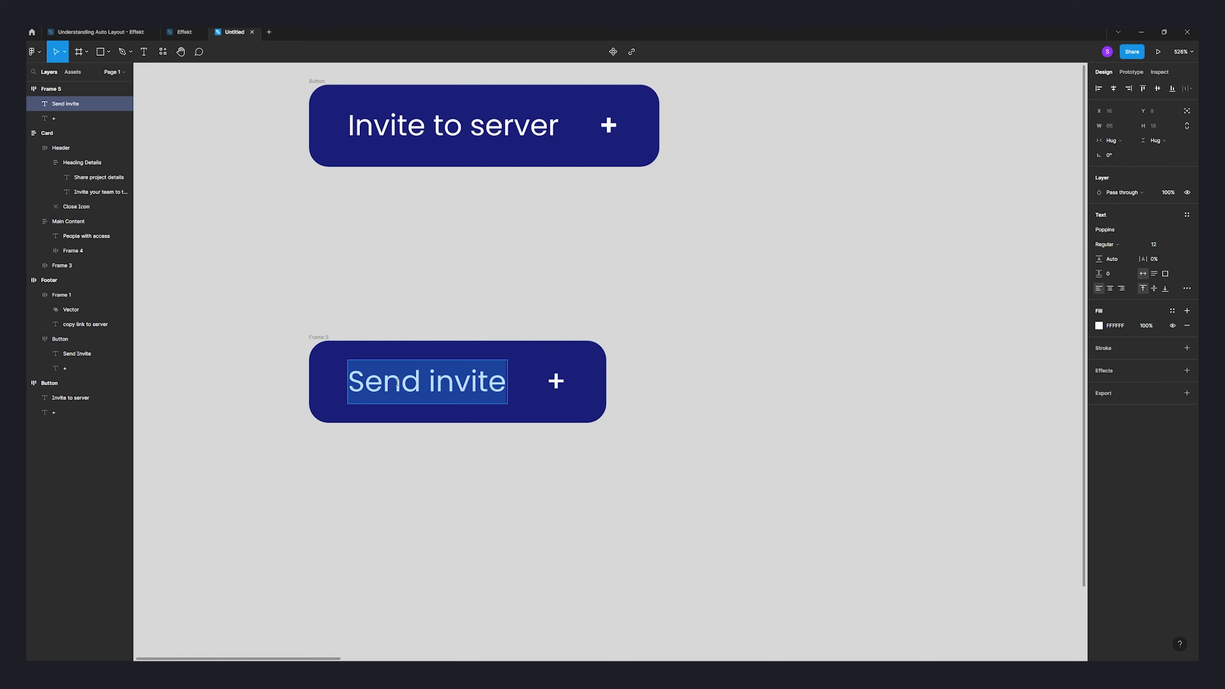
text(Inivte)
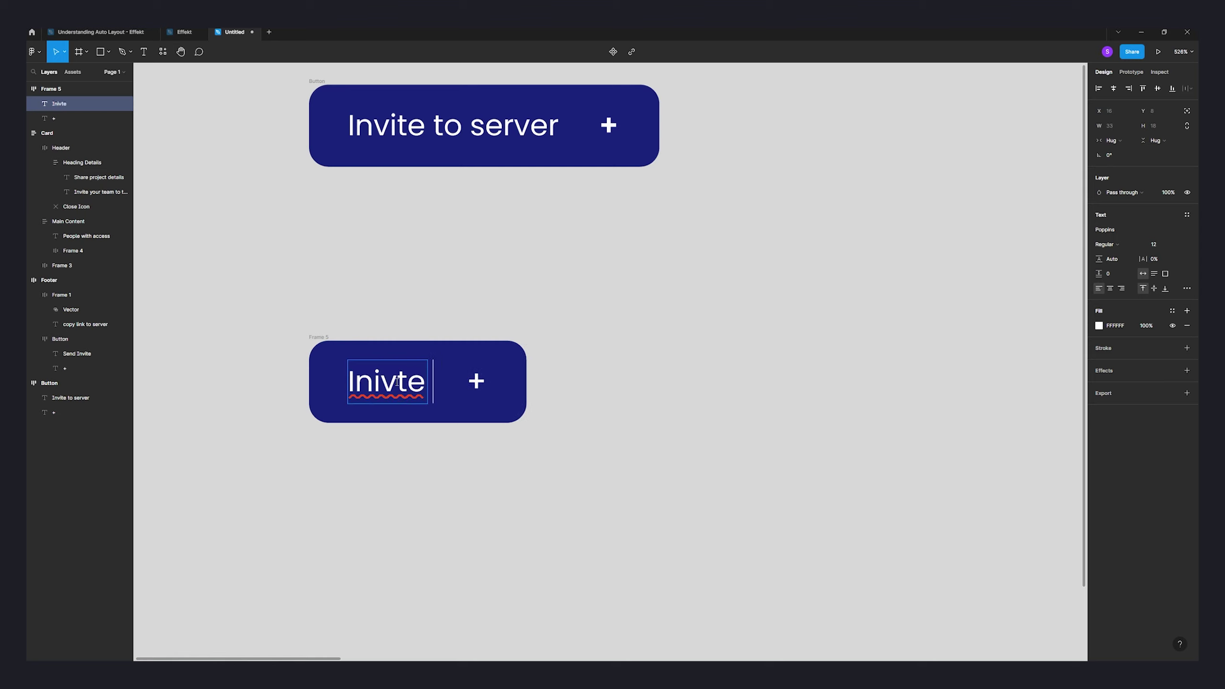
key(BackSpace)
key(BackSpace)
key(BackSpace)
key(BackSpace)
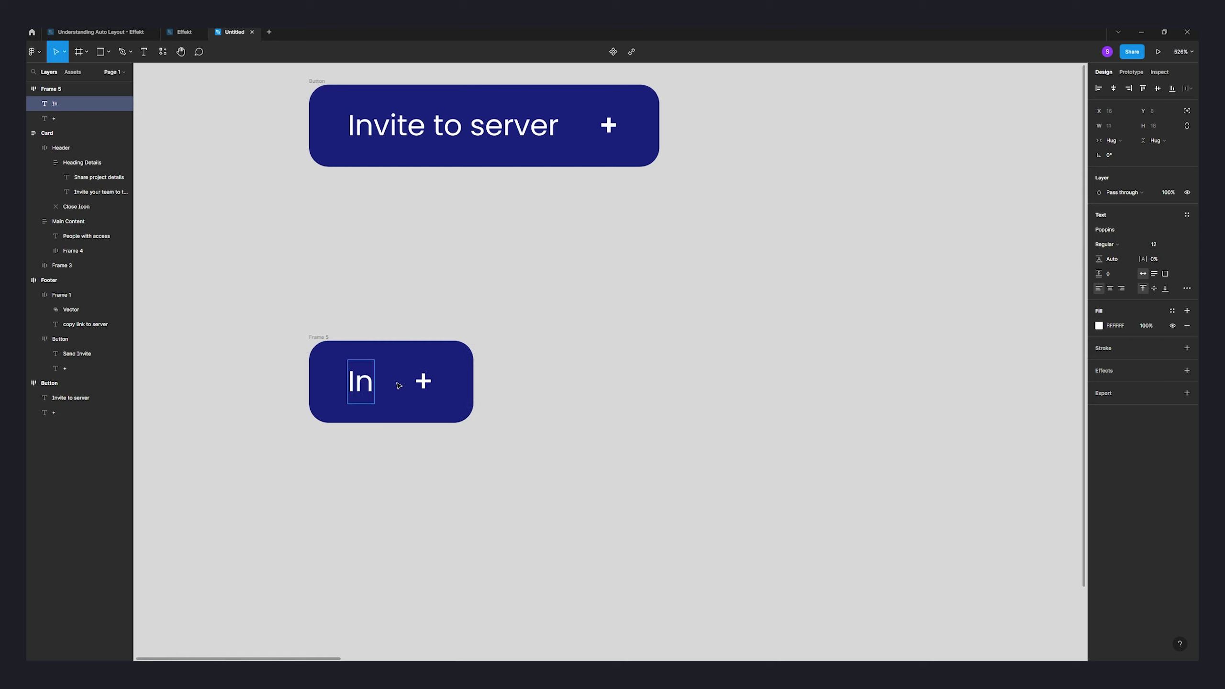
text(vite to server)
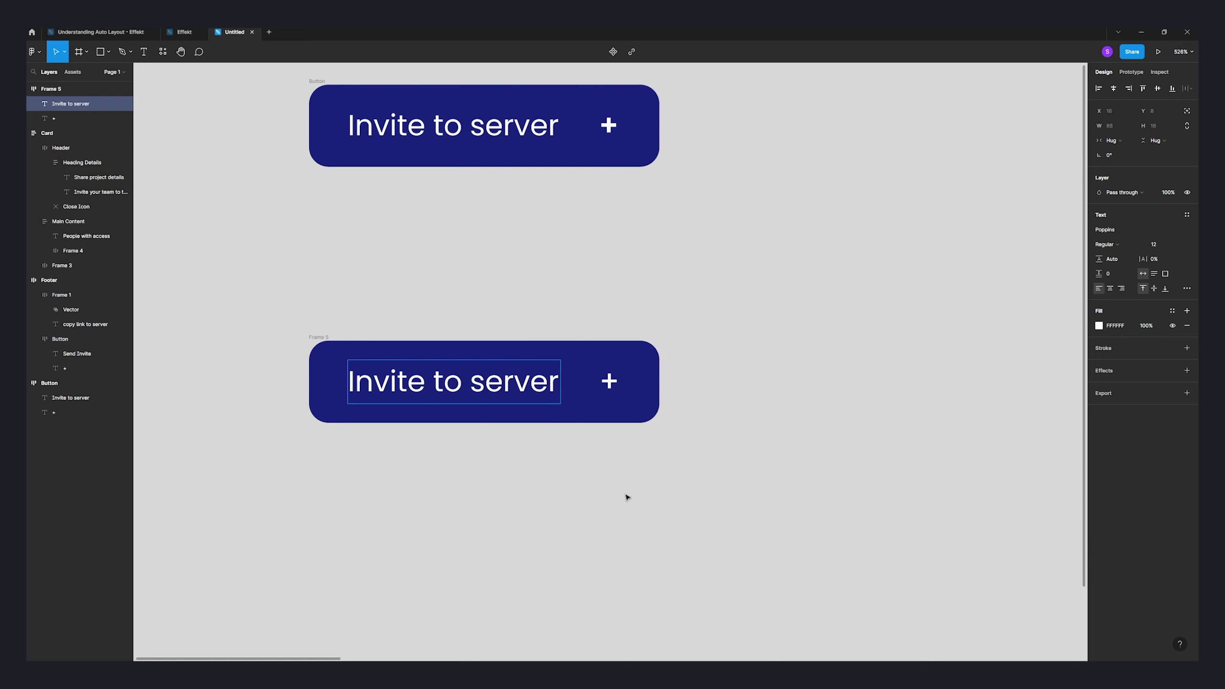
key(Escape)
click(702, 406)
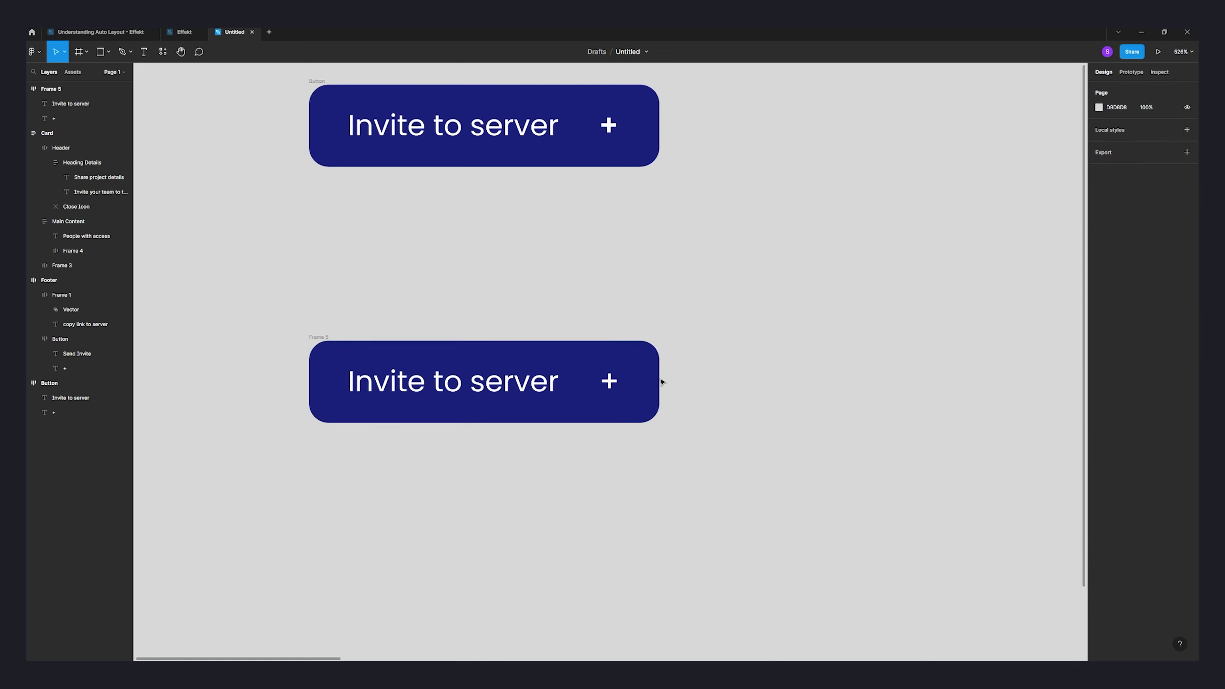
- Duplicate the plus sign, undo the extra copies, and check the lower button
click(608, 385)
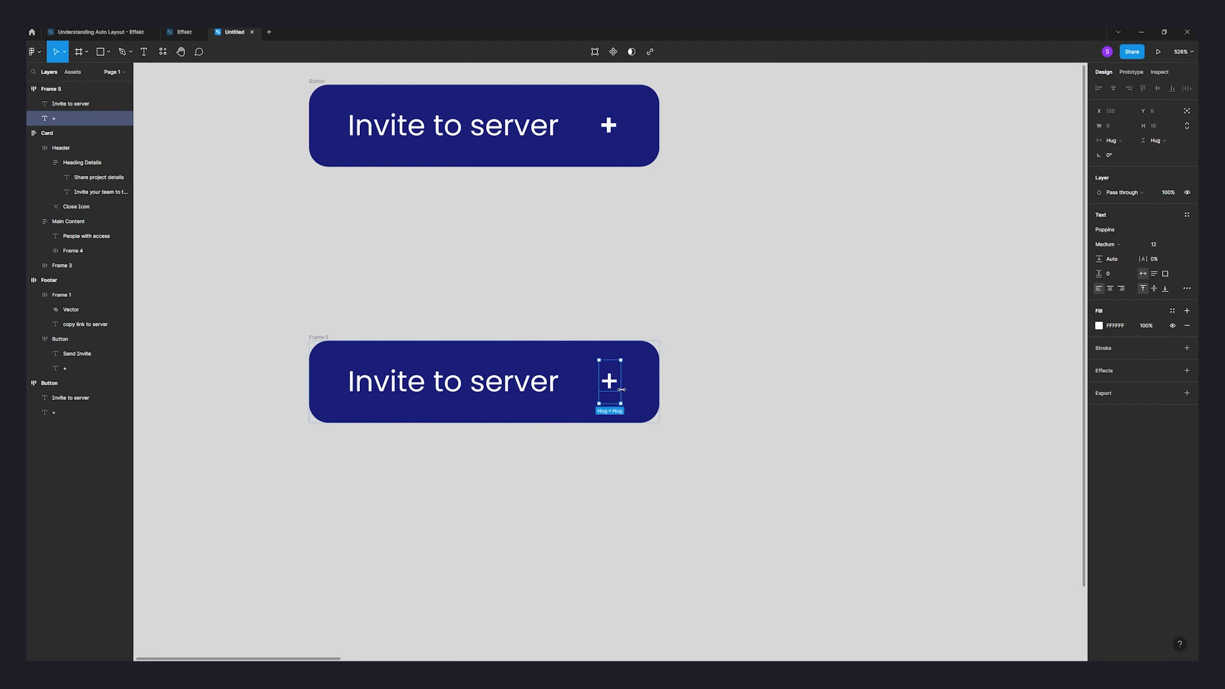
key(ctrl+d)
key(ctrl+d)
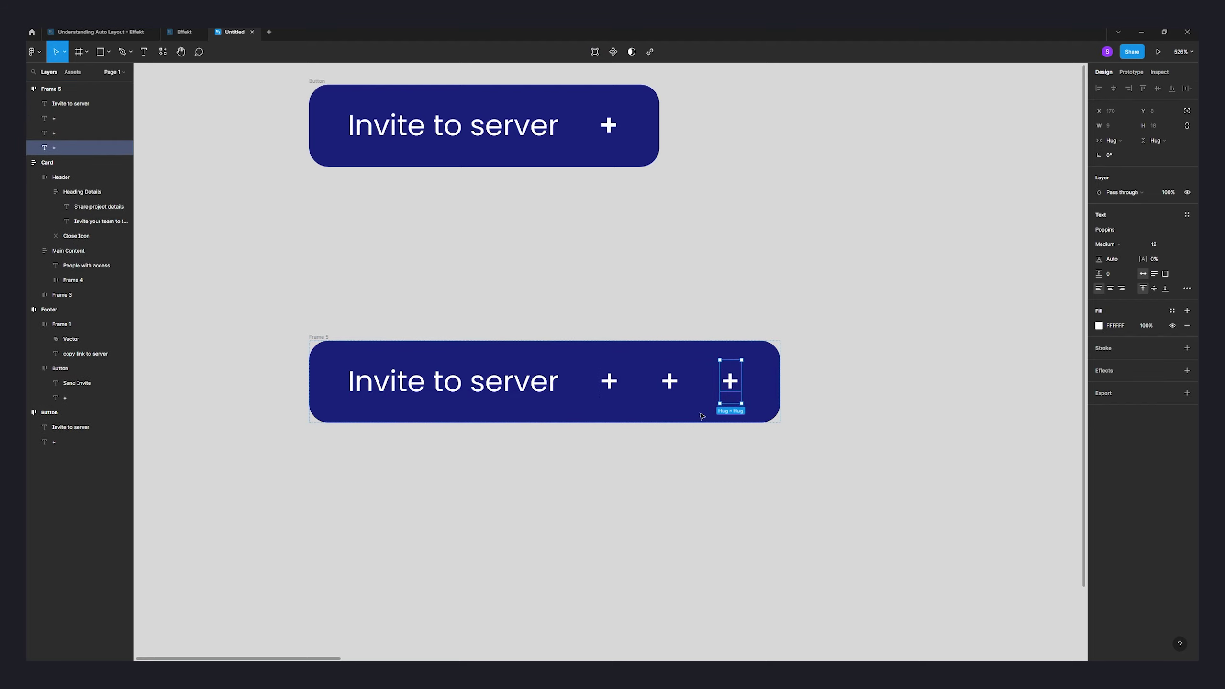
key(ctrl+z)
key(ctrl+z)
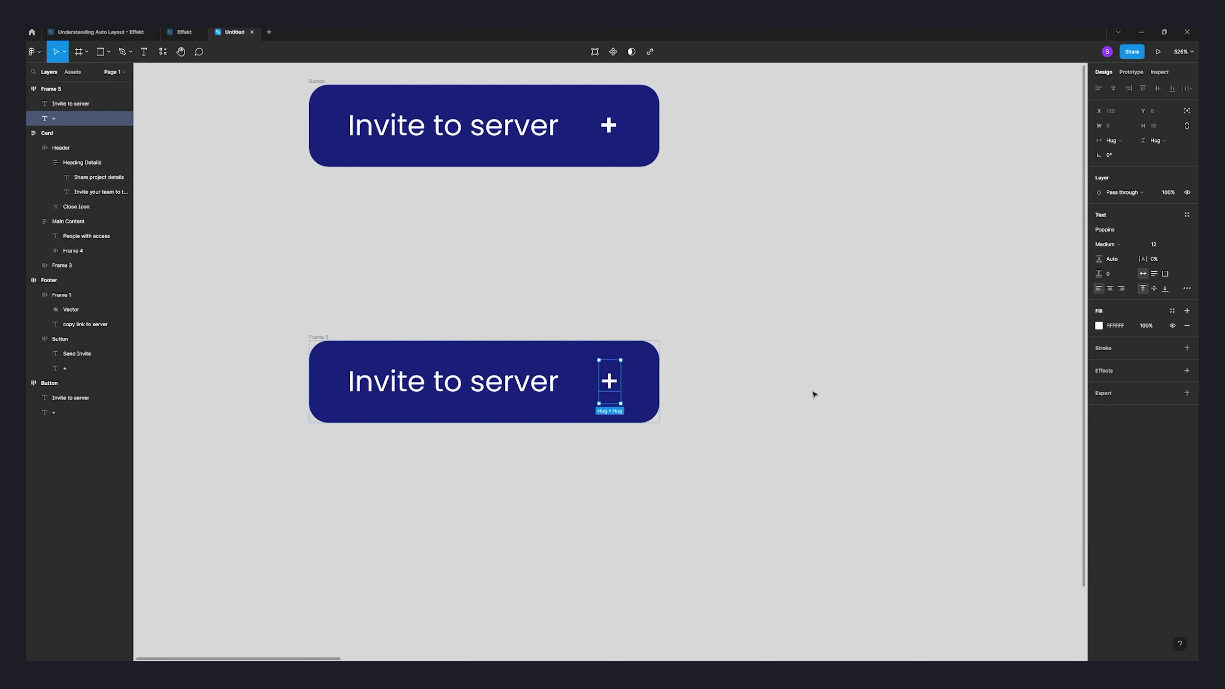
click(813, 394)
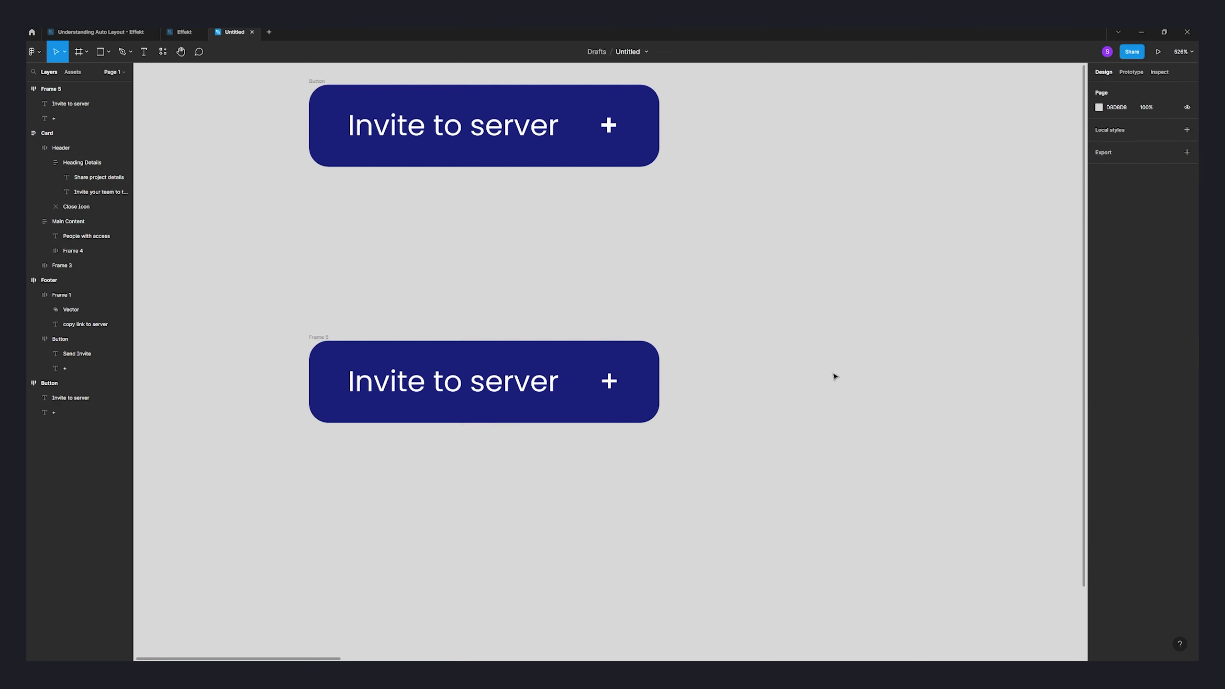
click(316, 338)
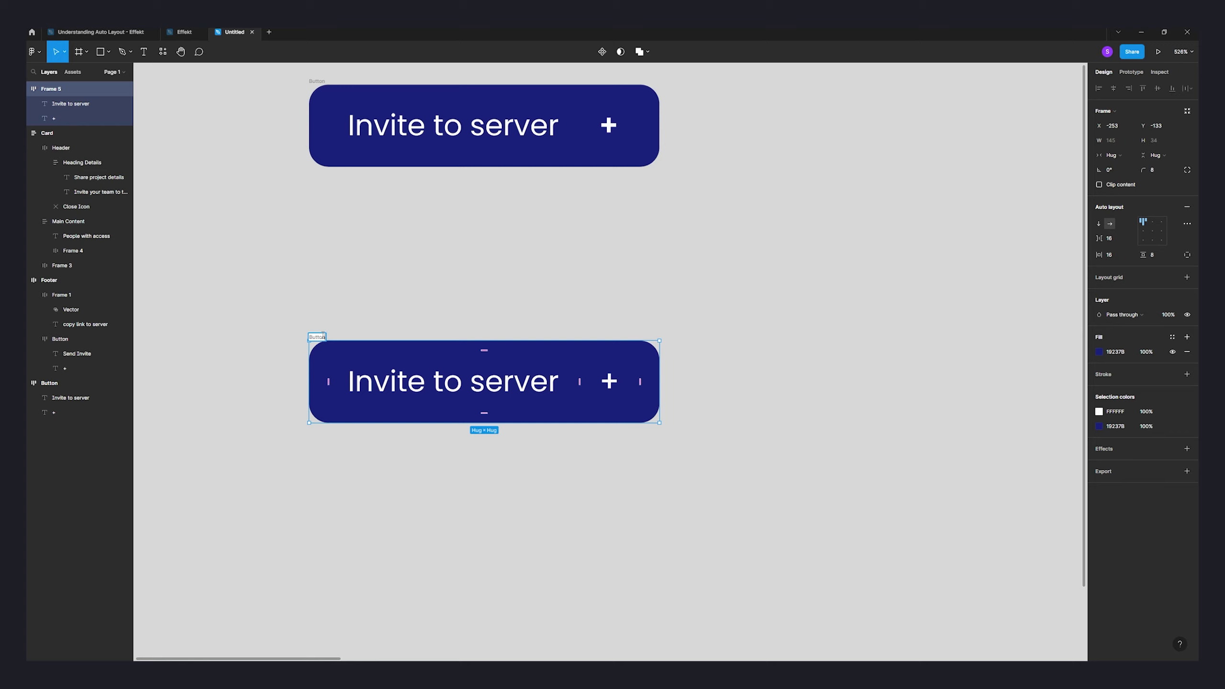
click(830, 436)
scroll(947, 400, down, 3)
- Move the lower Invite to server button further down
scroll(596, 392, right, 10)
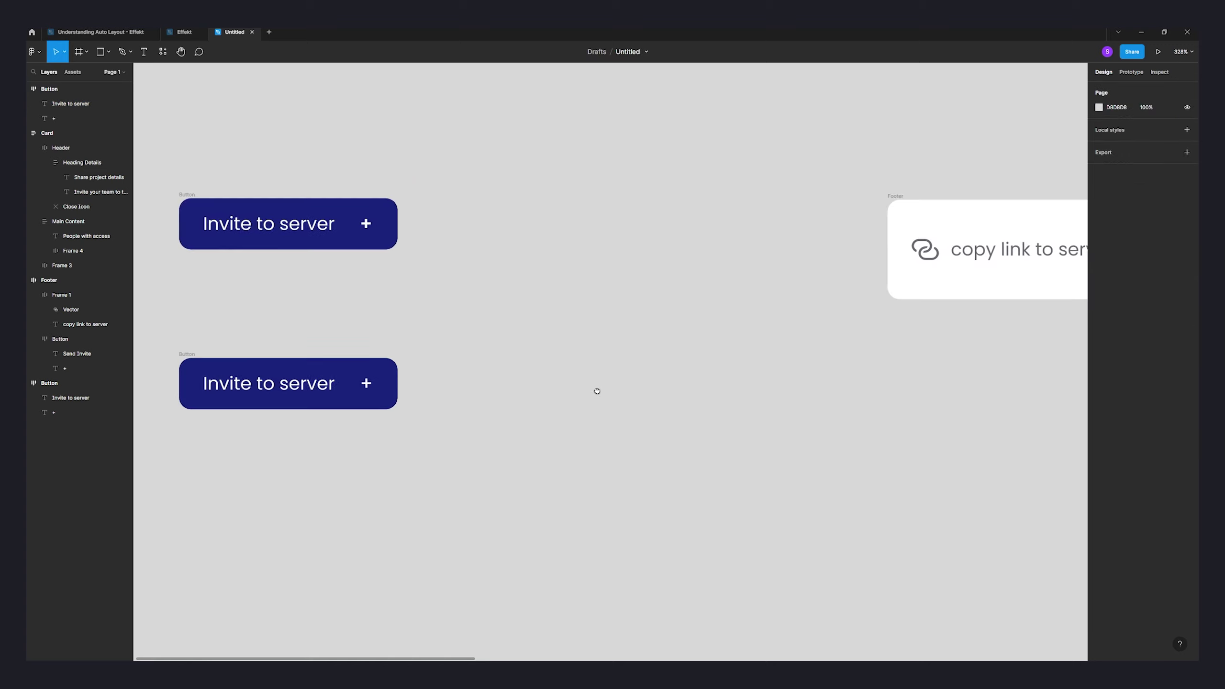
scroll(711, 402, down, 3)
scroll(560, 418, left, 6)
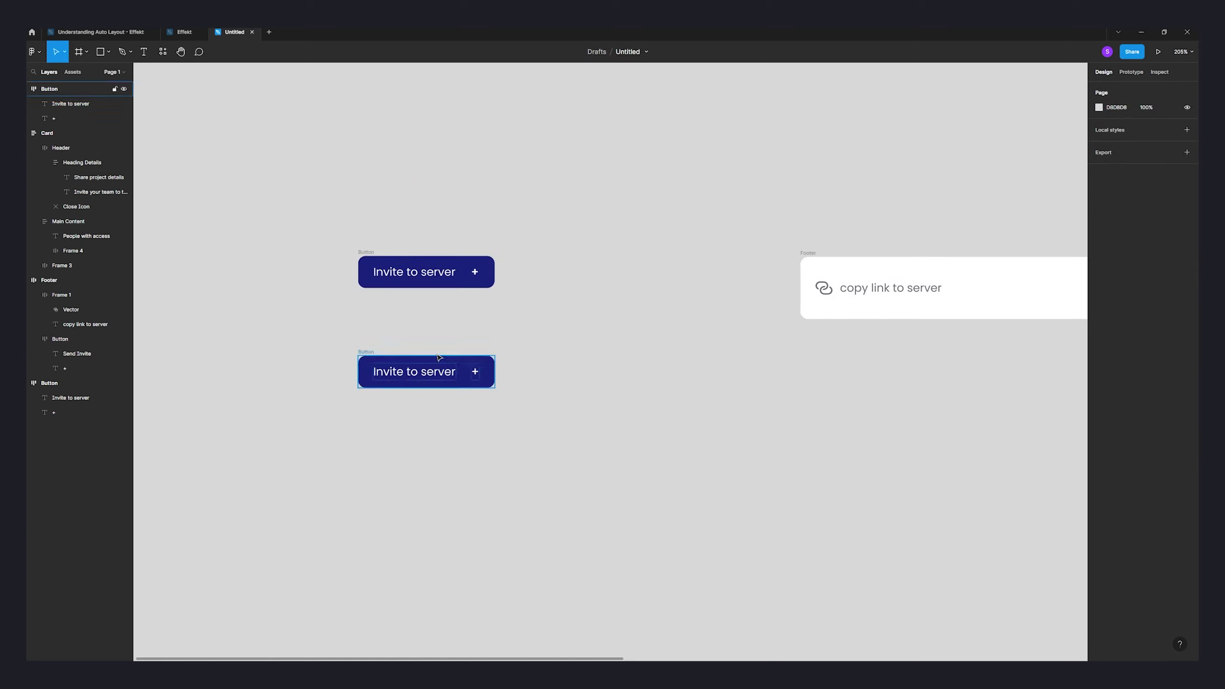
click(365, 361)
drag(365, 361, 366, 420)
- Pull the link icon out of the footer frame and place it below the footer
scroll(425, 454, right, 10)
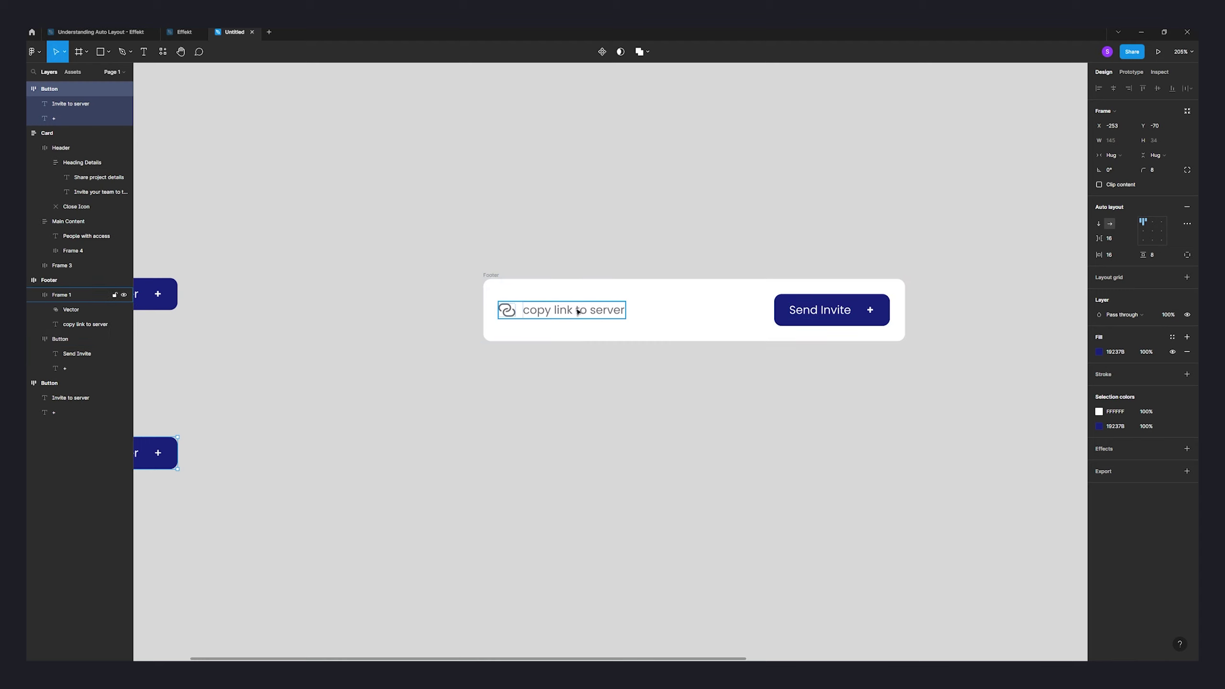
scroll(562, 290, left, 2)
scroll(562, 289, down, 1)
double_click(560, 281)
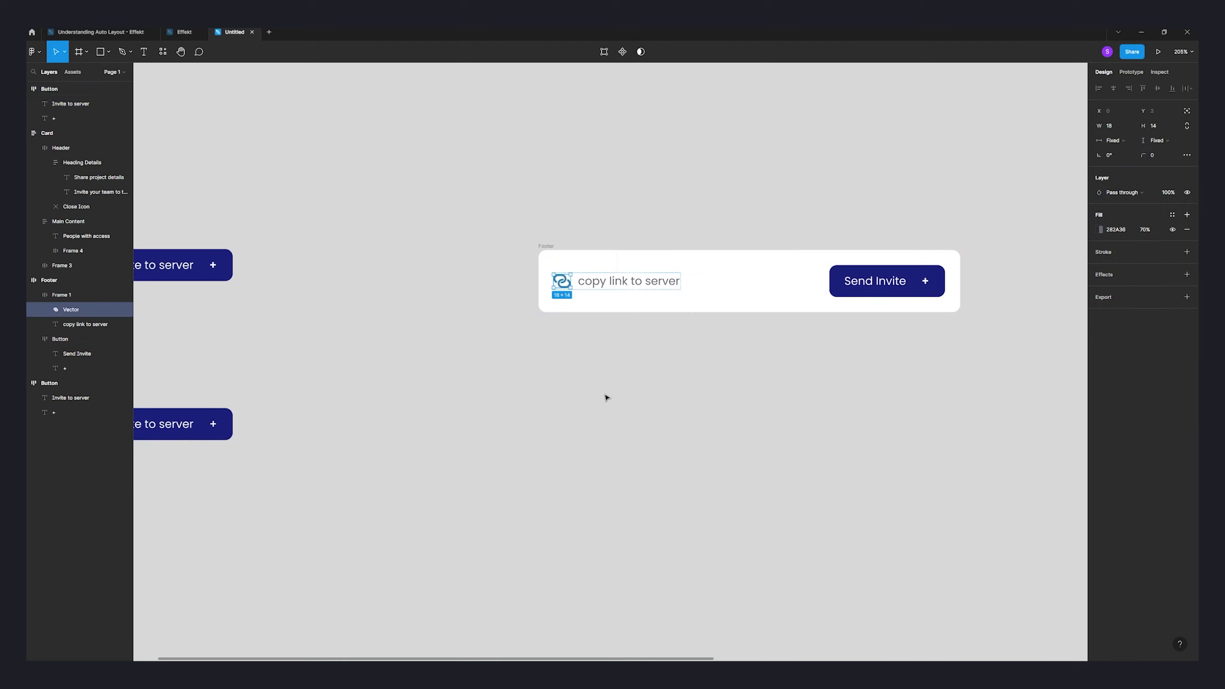
click(596, 418)
drag(562, 281, 518, 424)
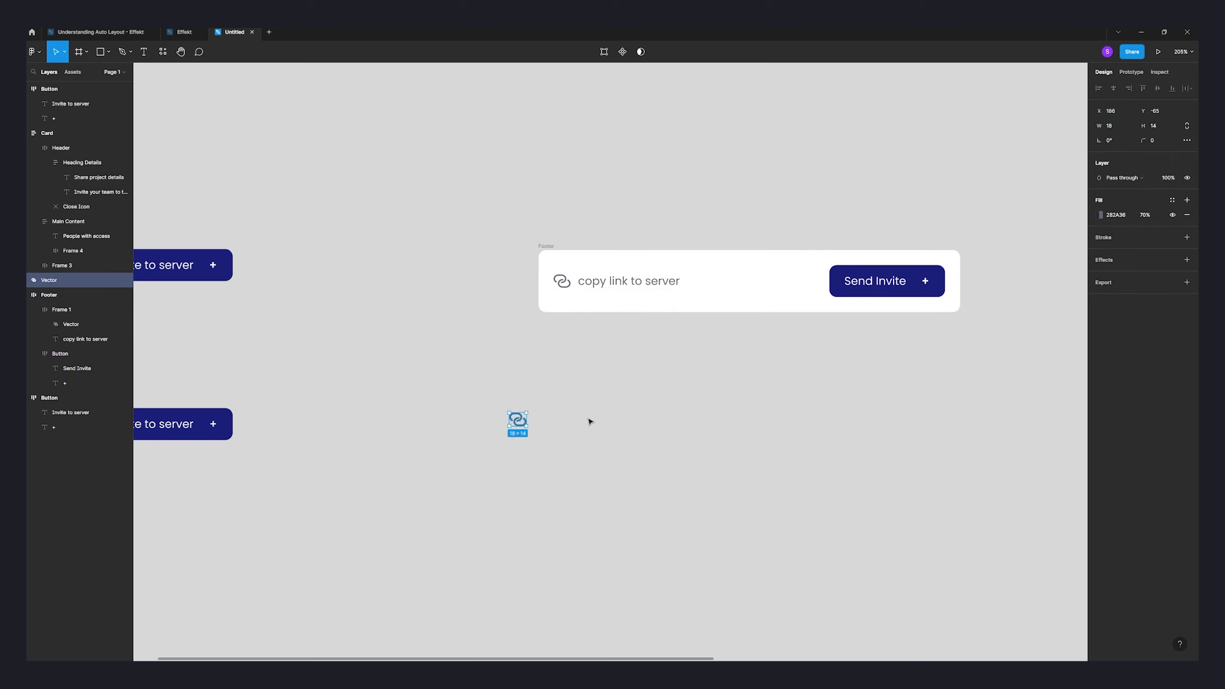
scroll(569, 416, down, 2)
scroll(569, 416, left, 1)
drag(532, 366, 561, 407)
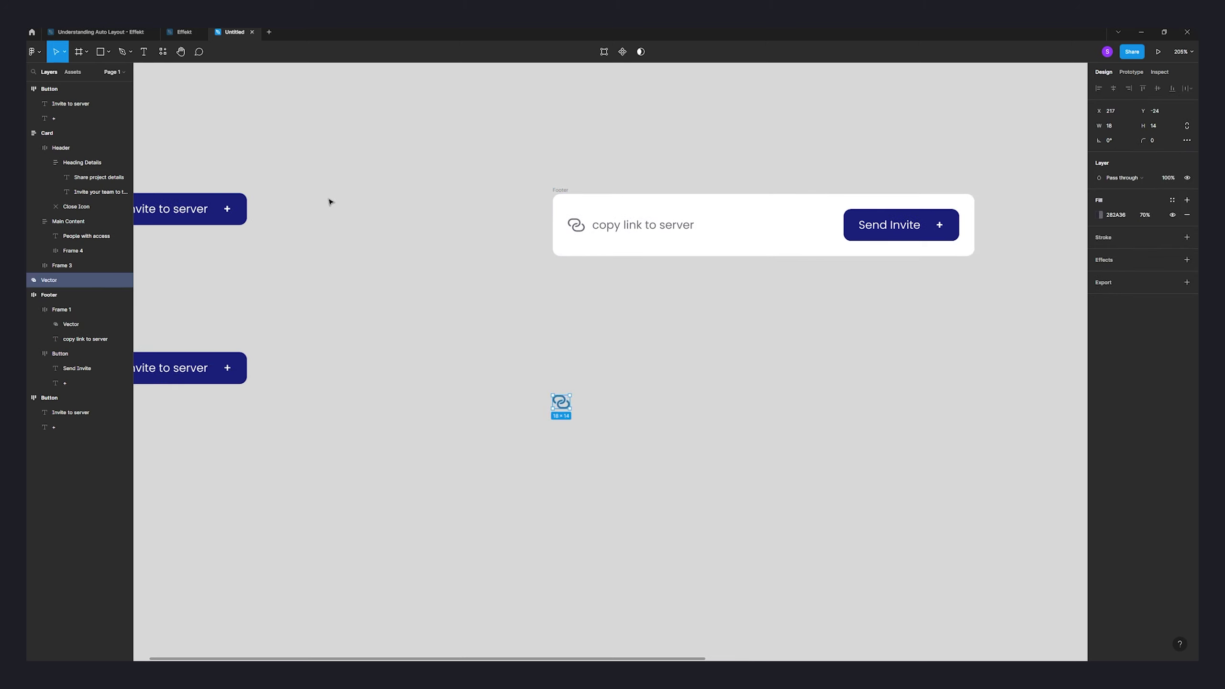
- Add a 'copy link to server' text right of the link icon
click(143, 56)
click(587, 410)
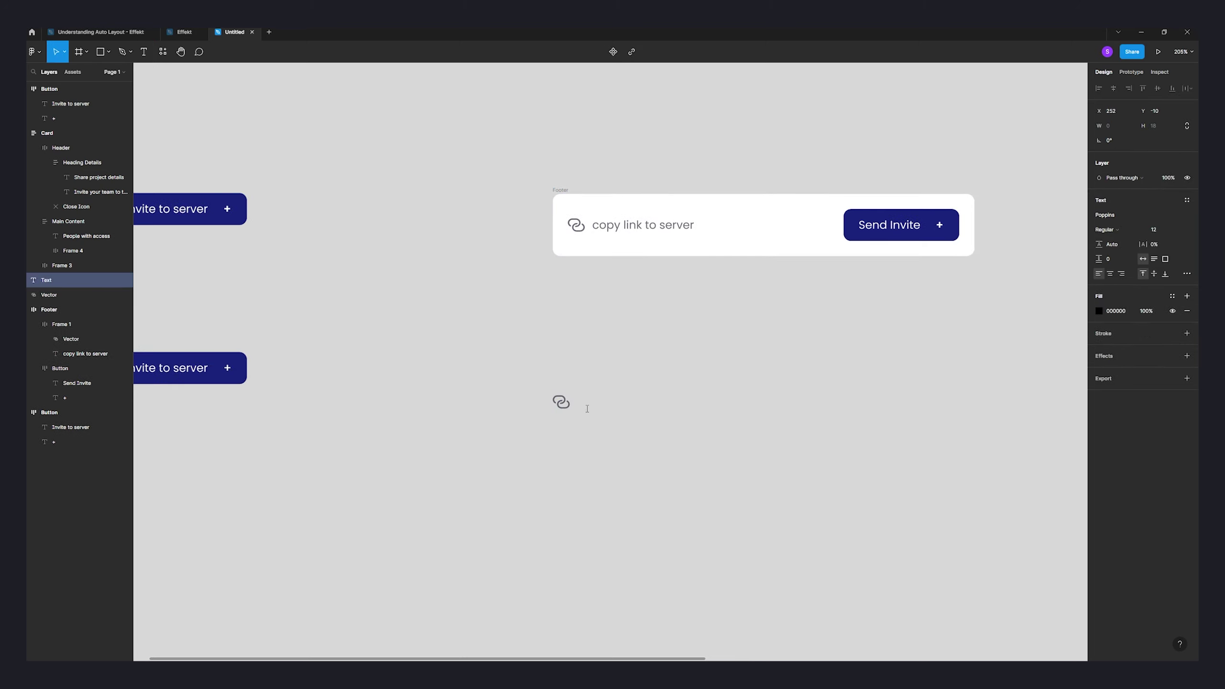
text(copy link to server)
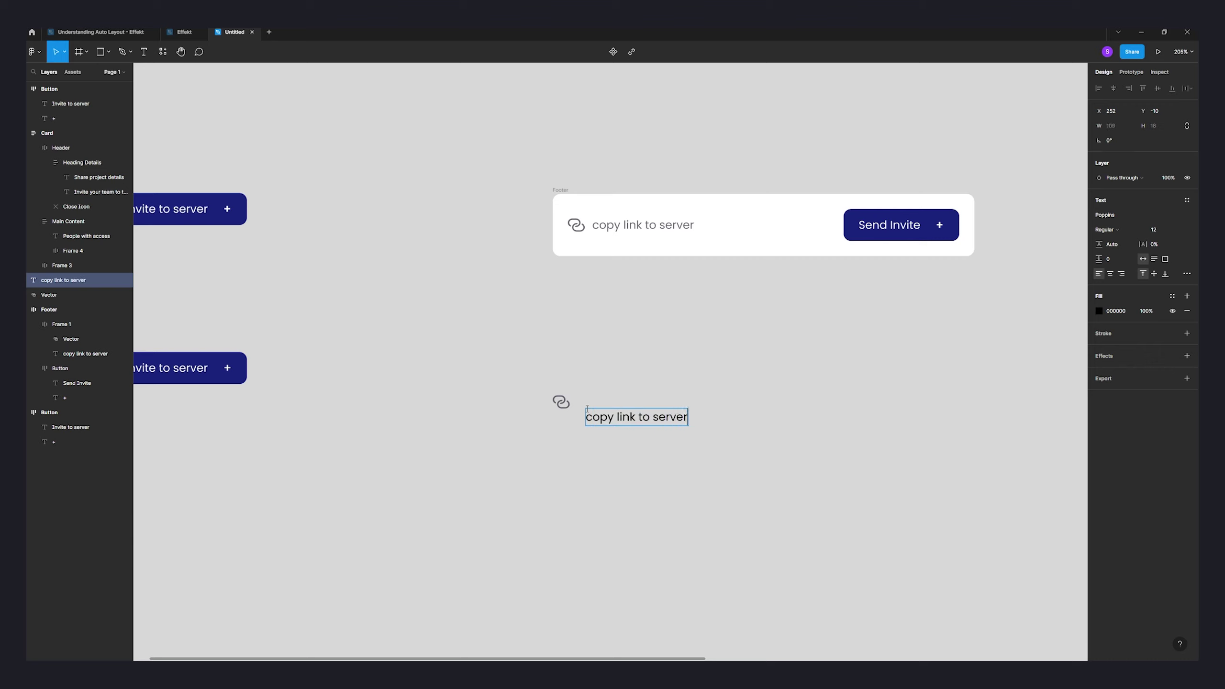
key(Escape)
key(Tab)
key(Escape)
- Give the text a 282A36 fill at 70% opacity and line it up with the icon
key(Tab)
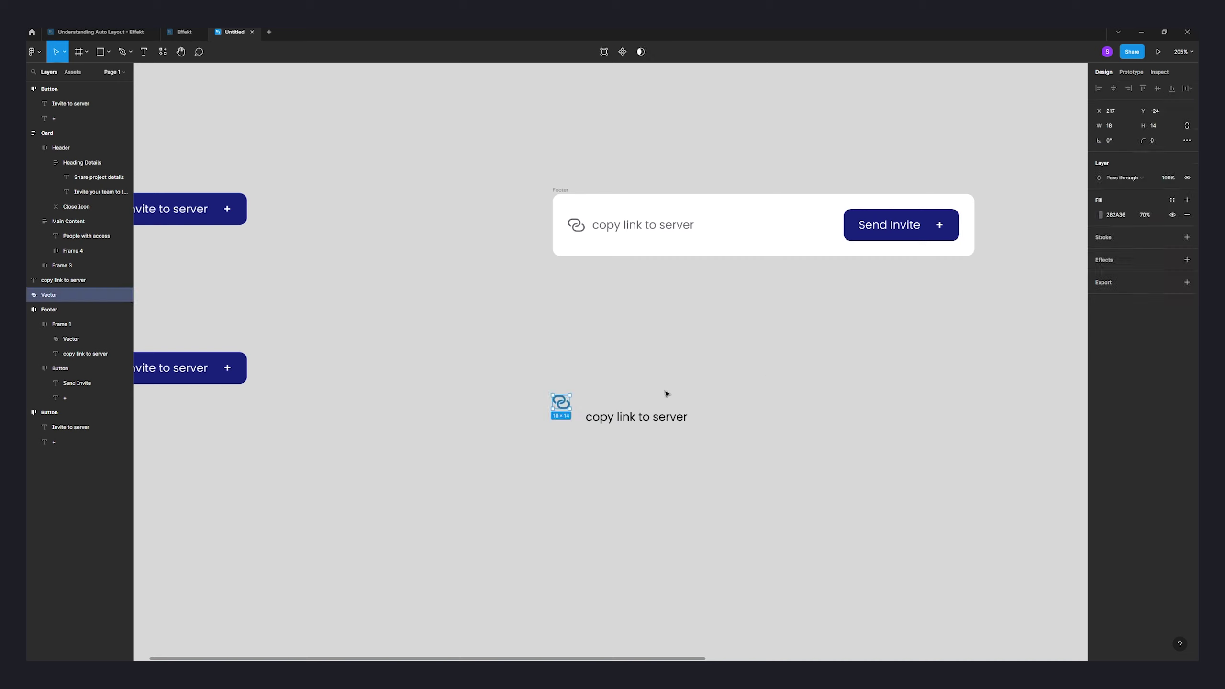
key(shift+Tab)
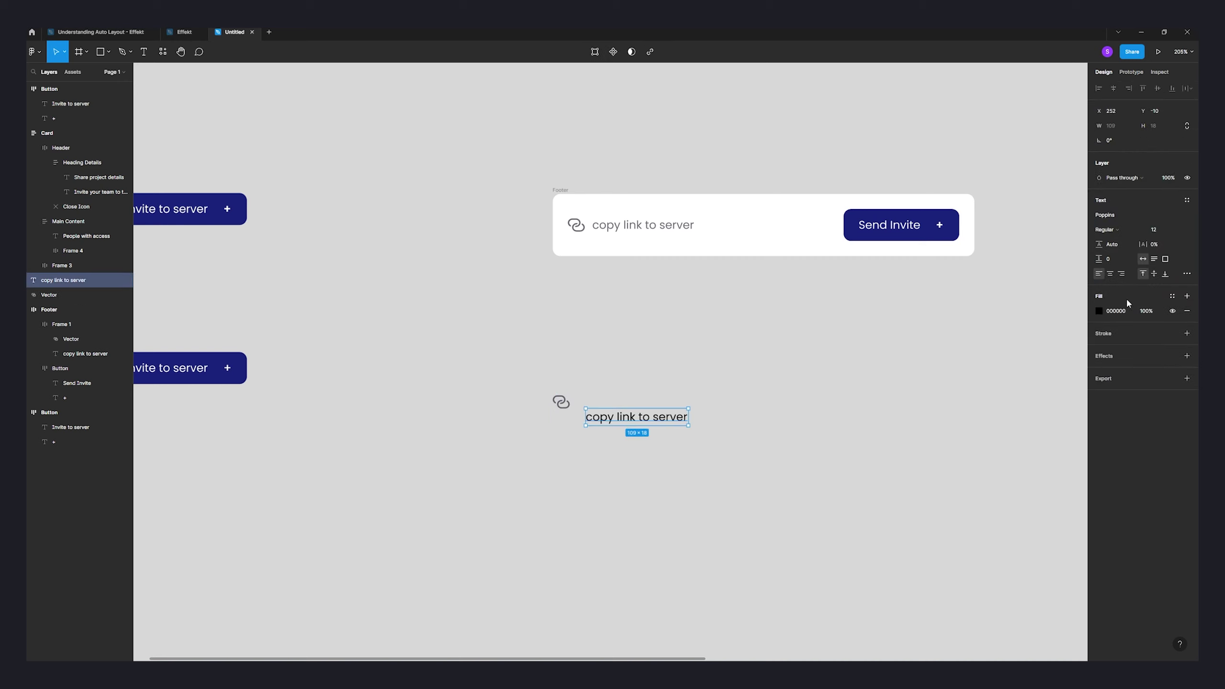
key(ctrl+v)
key(ctrl+z)
click(1124, 311)
text(282A36)
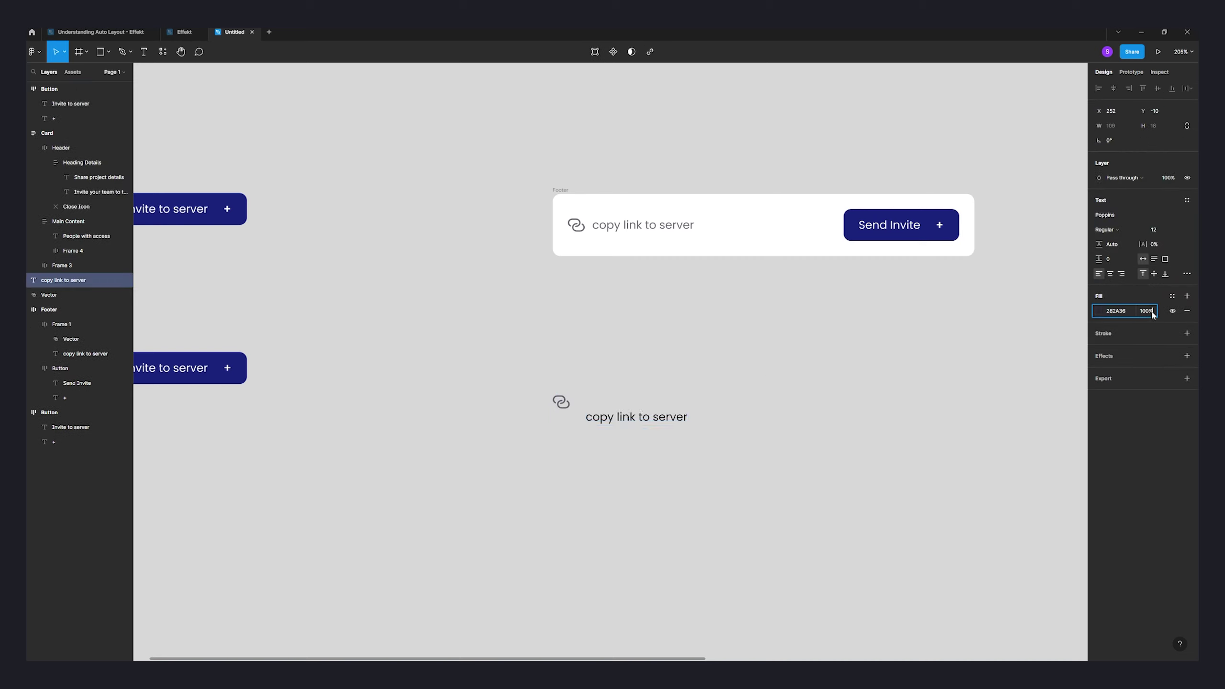
text(70)
key(Return)
click(561, 409)
click(621, 421)
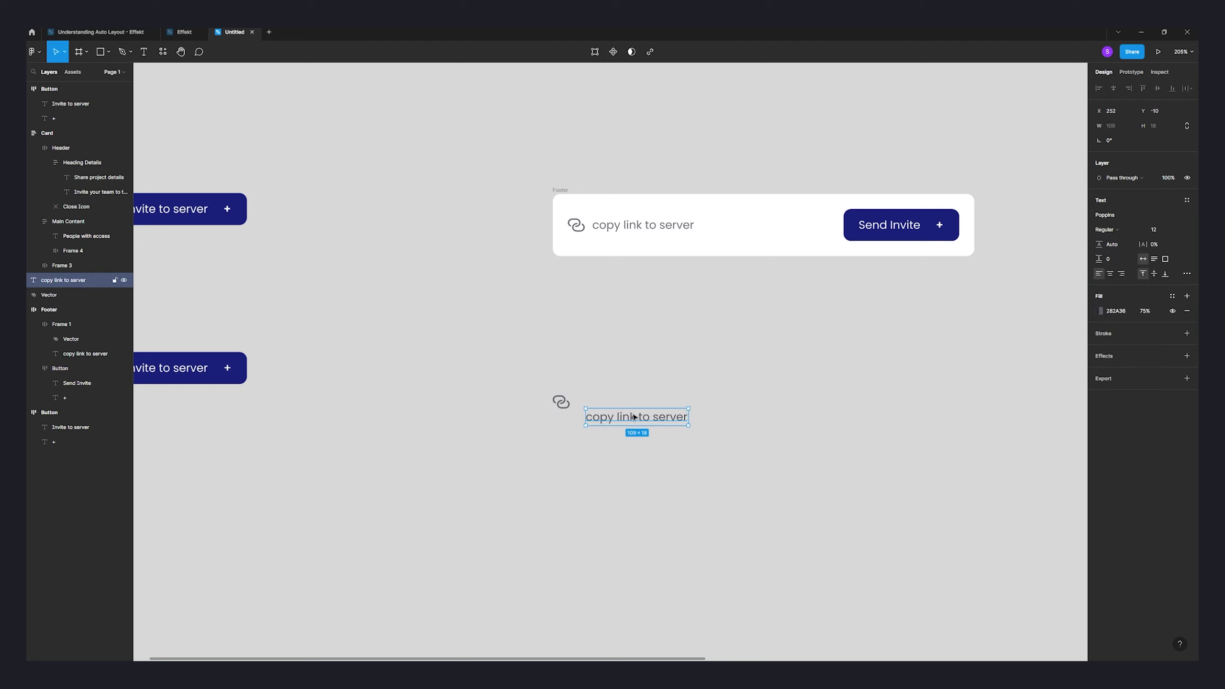
drag(621, 420, 588, 398)
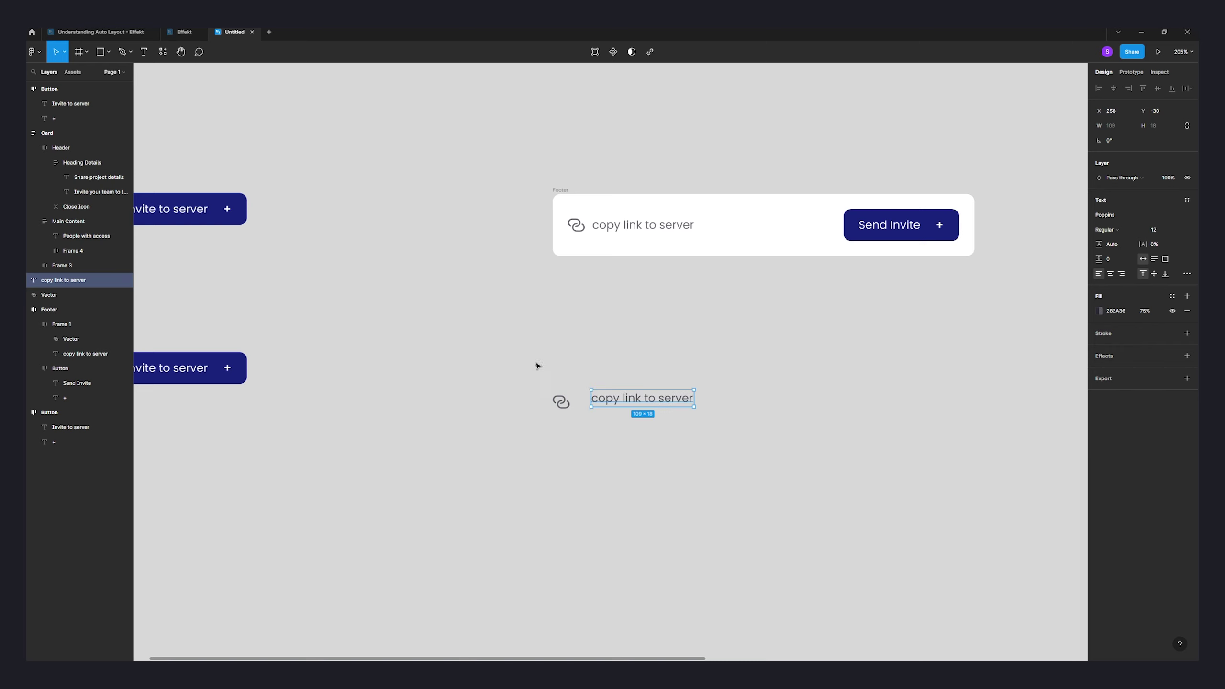
- Wrap the link icon and text in a 16-spaced auto layout frame named 'secondary button'
drag(537, 366, 731, 446)
key(shift+a)
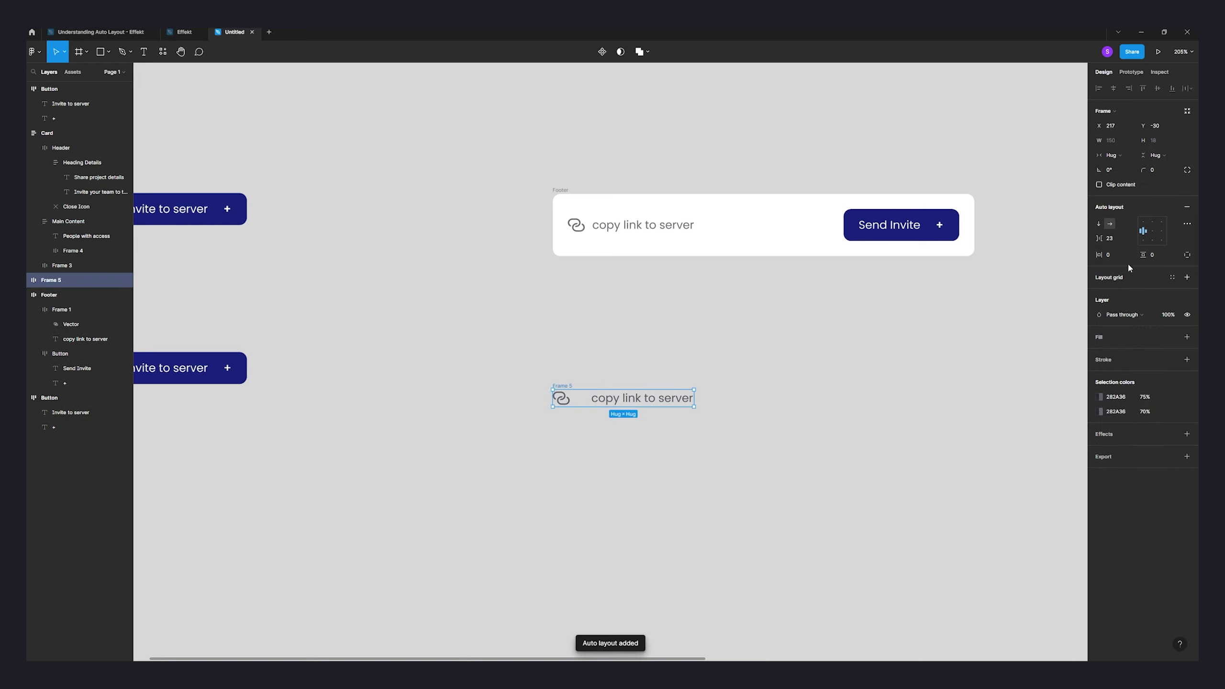
click(1117, 237)
key(Return)
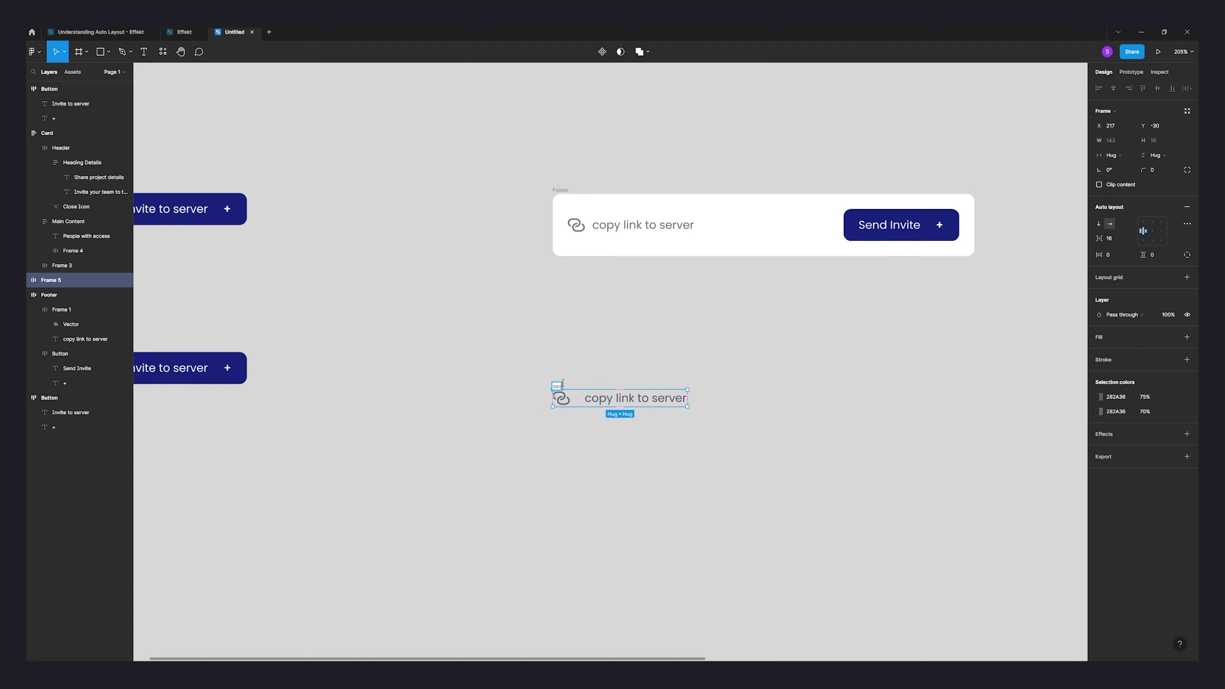
text(ondary butt)
key(Return)
- Duplicate the lower Invite to server button to the right
click(498, 353)
key(shift+1)
drag(242, 383, 610, 388)
- Relabel the duplicated button 'Send Invite'
click(558, 449)
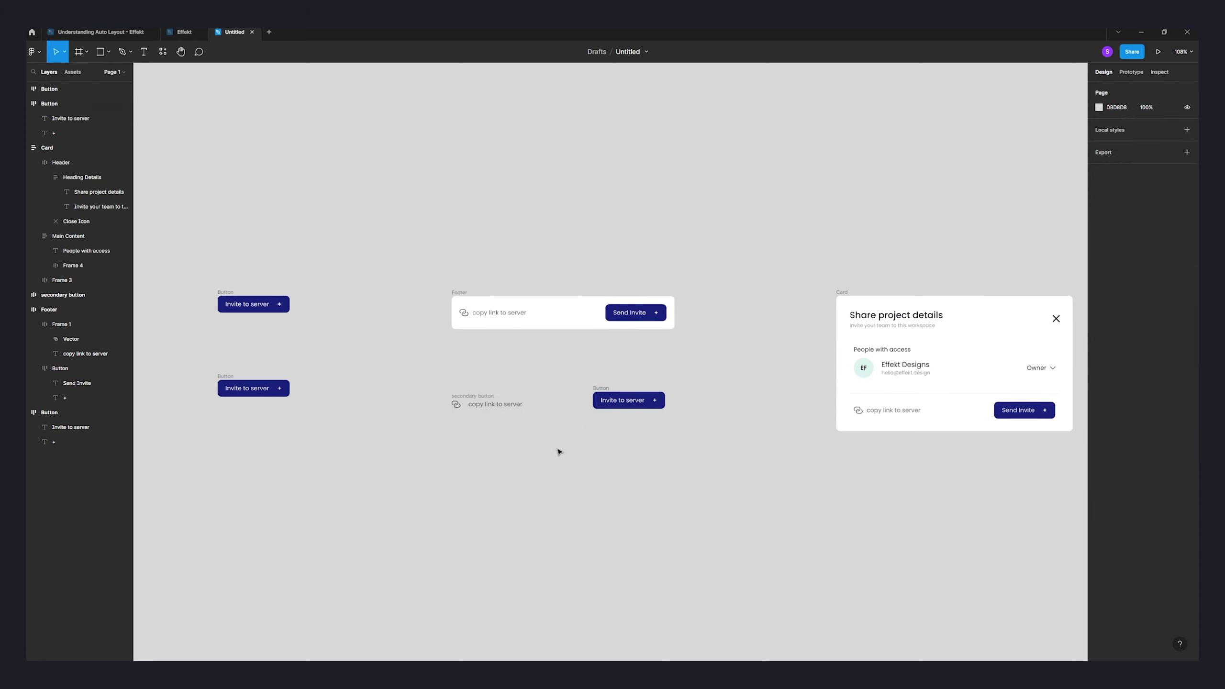
scroll(584, 418, up, 5)
scroll(598, 435, up, 3)
scroll(601, 483, down, 1)
double_click(714, 429)
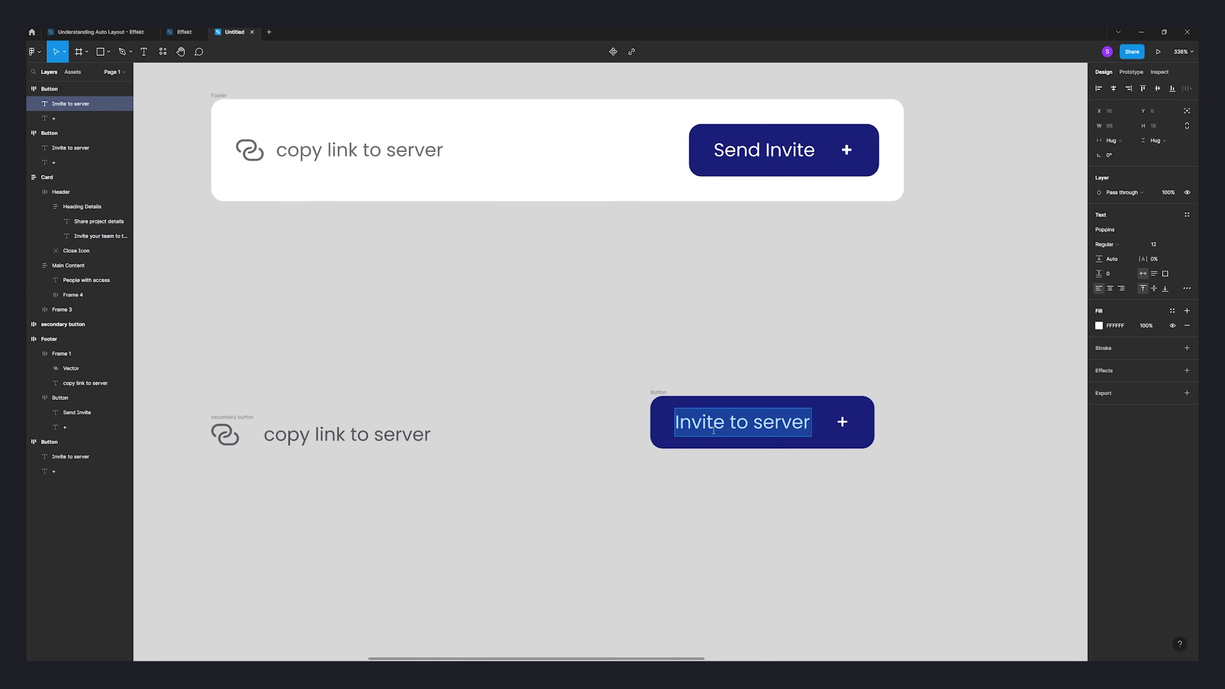
text(Send)
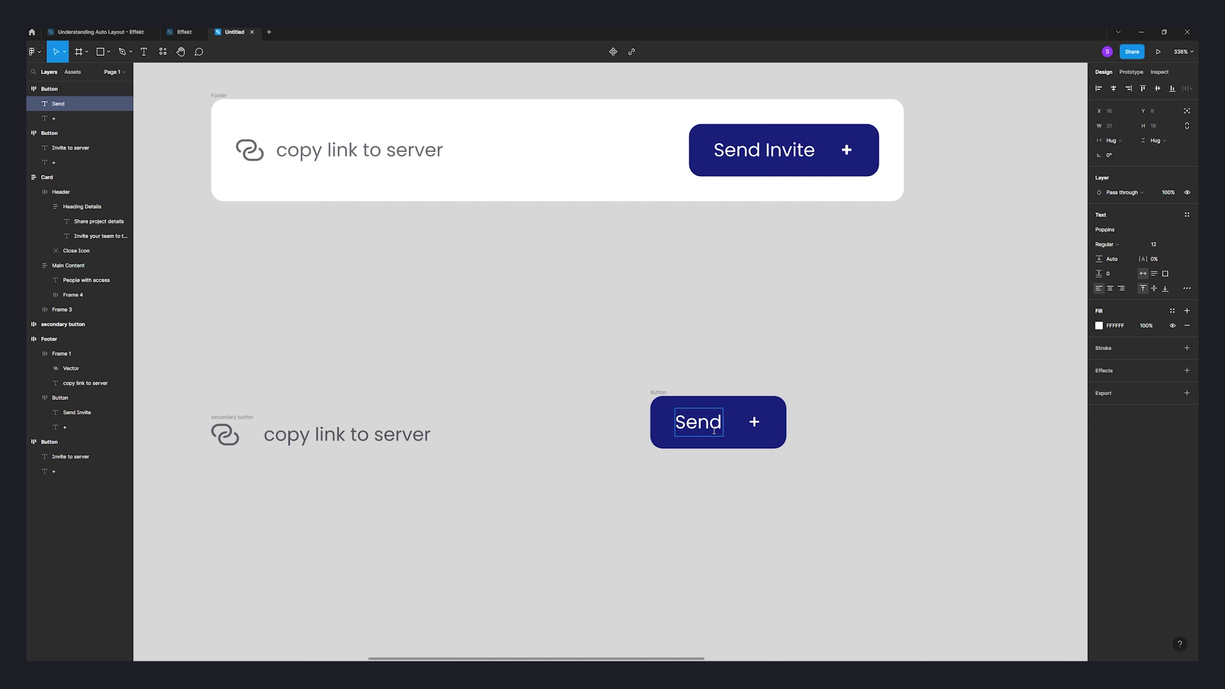
text( Invite)
key(Escape)
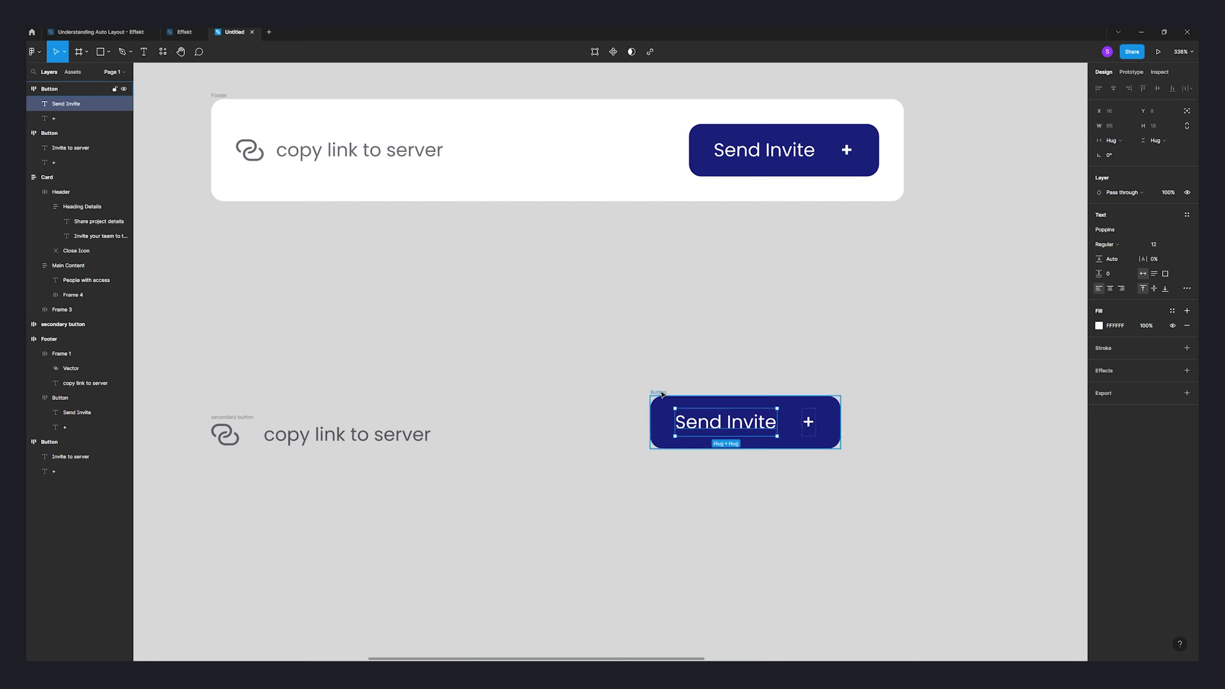
key(Escape)
key(Escape)
- Move the Send Invite button beside the secondary button group
drag(661, 394, 530, 406)
scroll(676, 367, left, 5)
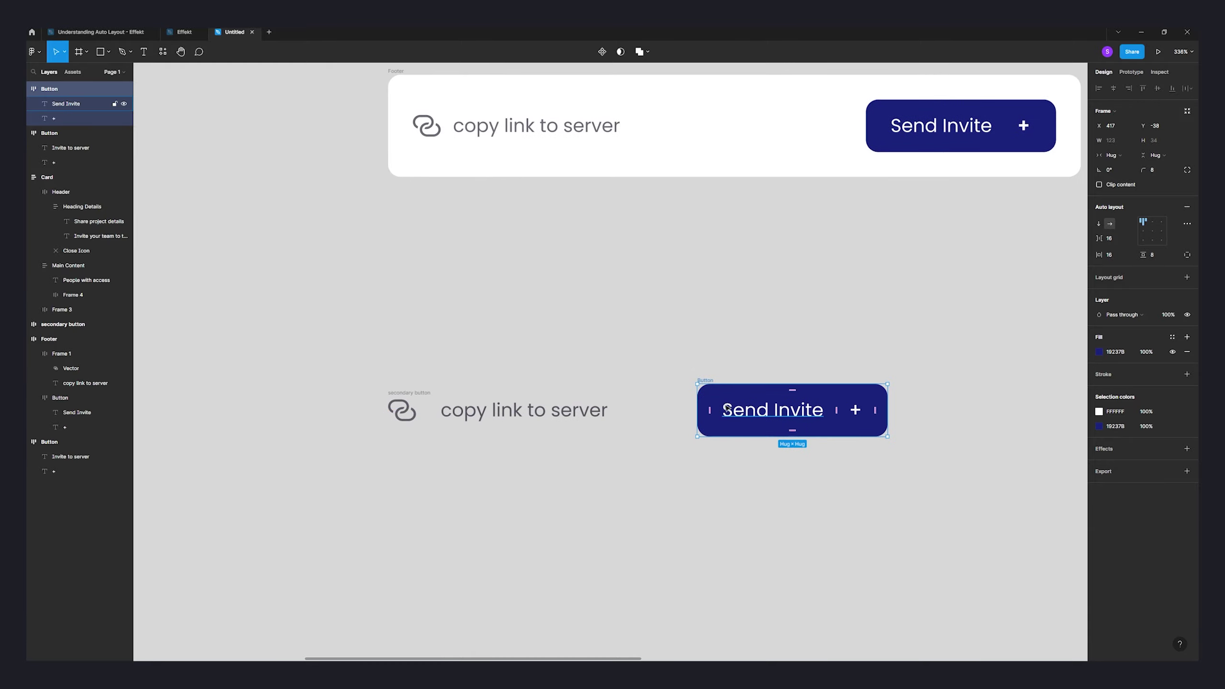
shift+click(436, 392)
scroll(727, 365, right, 3)
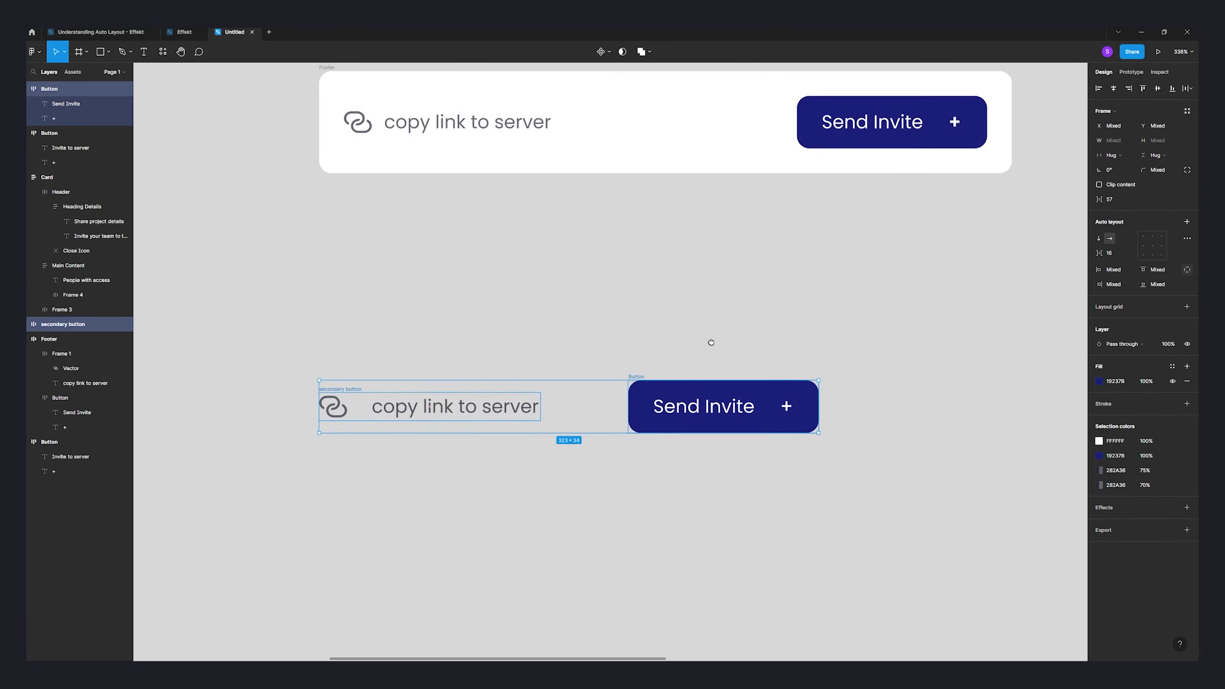
click(834, 380)
- Rearrange the link group and Send Invite button and wrap them in an auto layout frame
drag(889, 486, 260, 315)
click(661, 346)
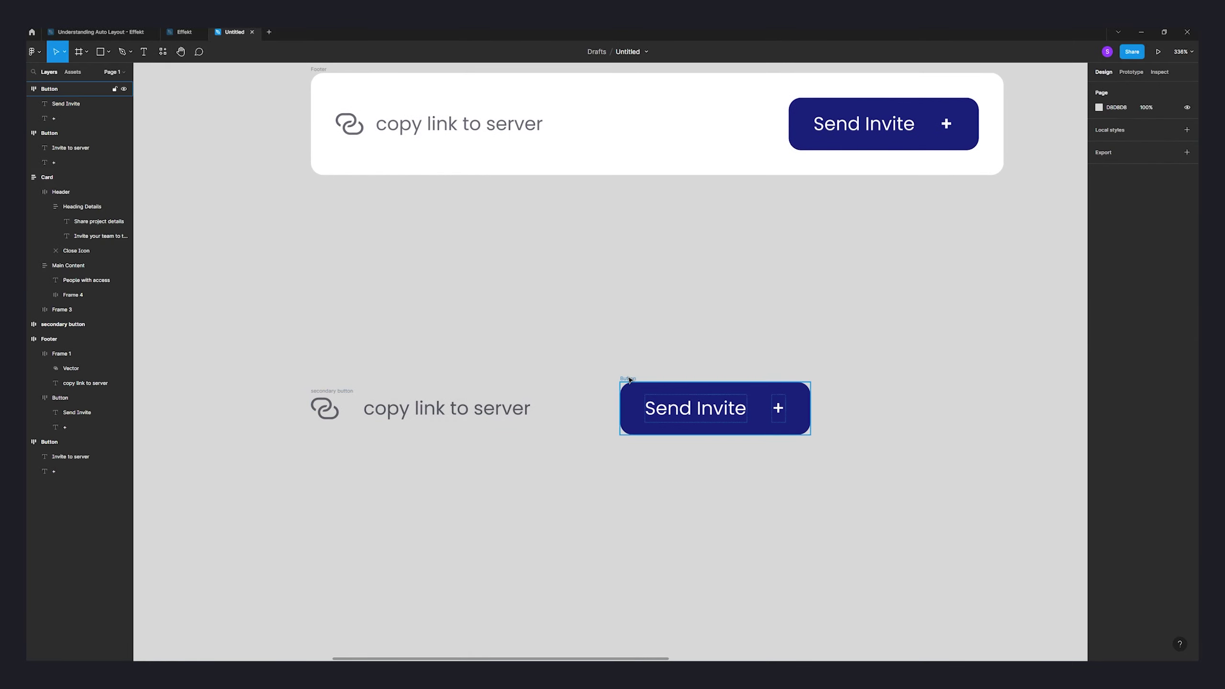
drag(627, 387, 679, 380)
drag(332, 386, 340, 309)
drag(935, 506, 241, 272)
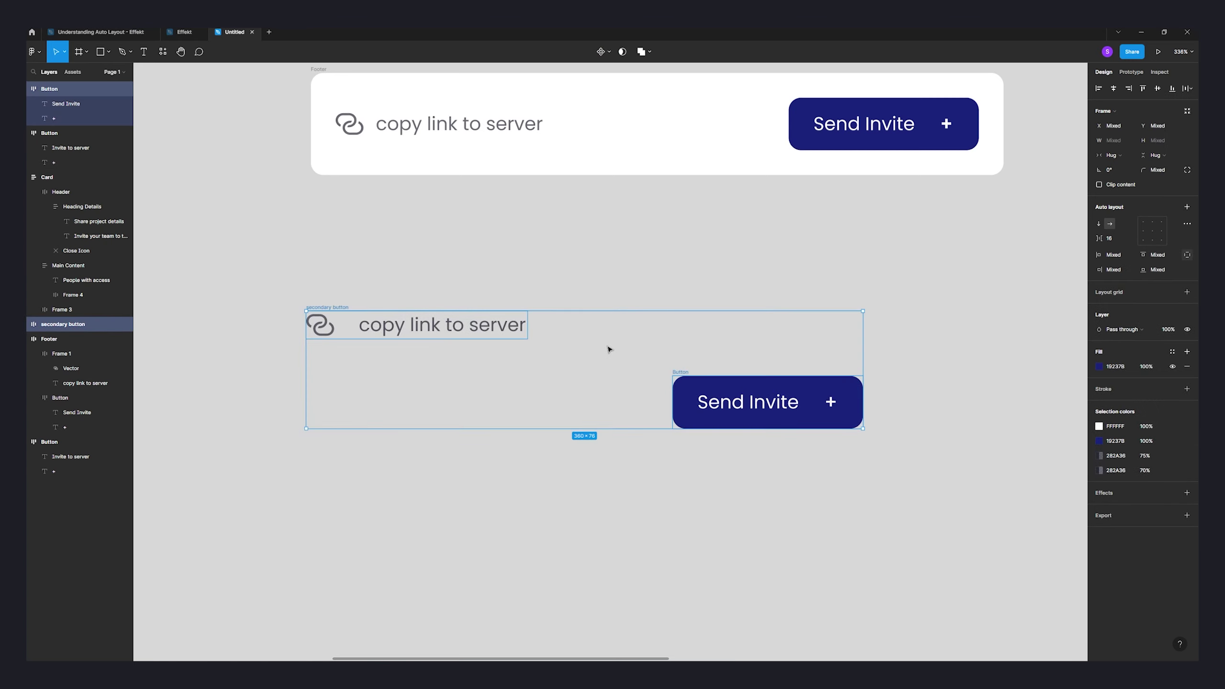
key(shift+a)
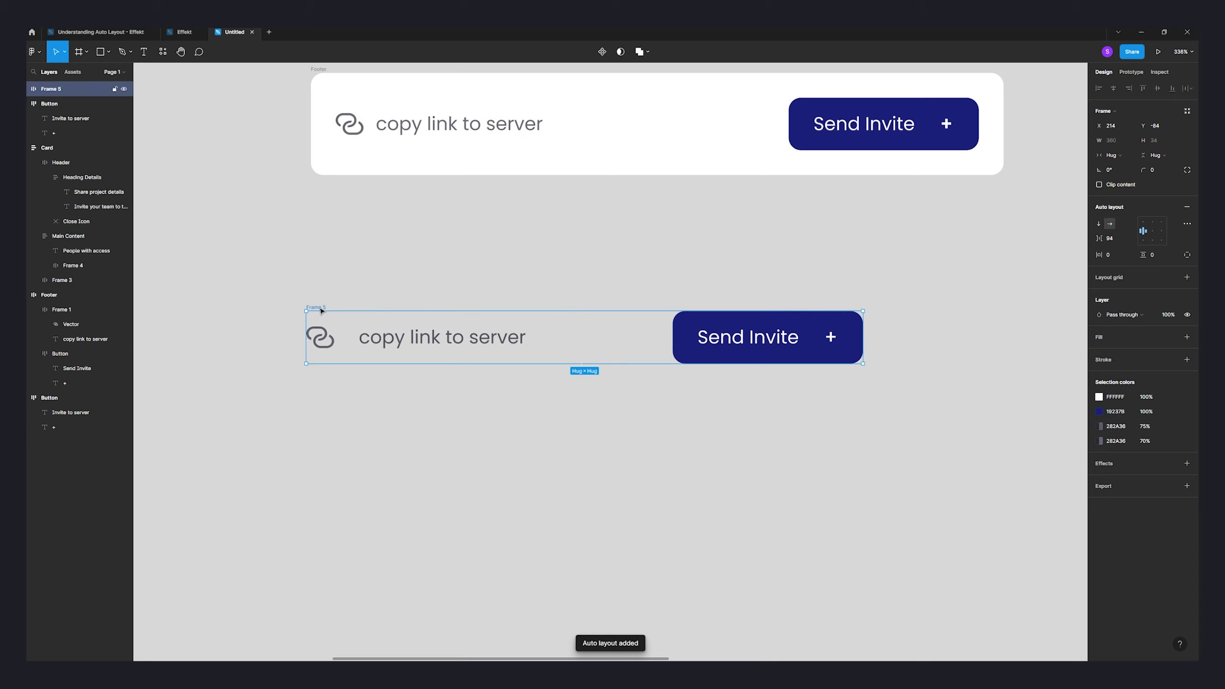
drag(322, 311, 339, 342)
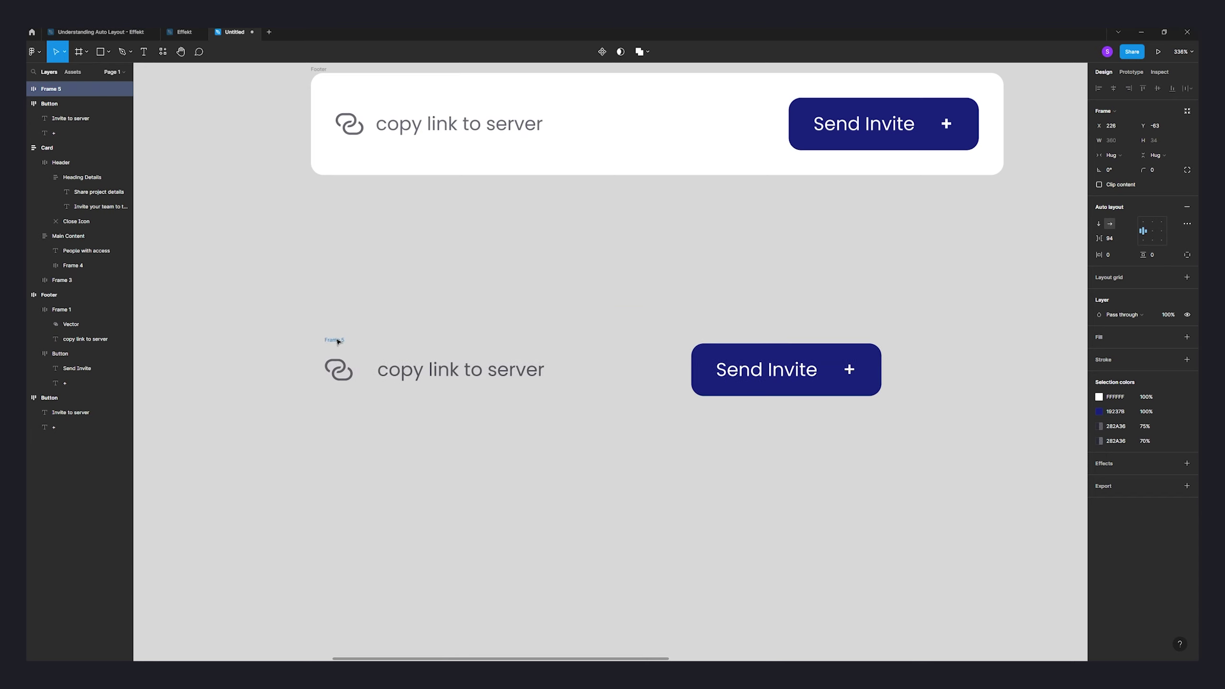
- Give Frame 5 a white fill and 16 px vertical and horizontal padding
click(675, 123)
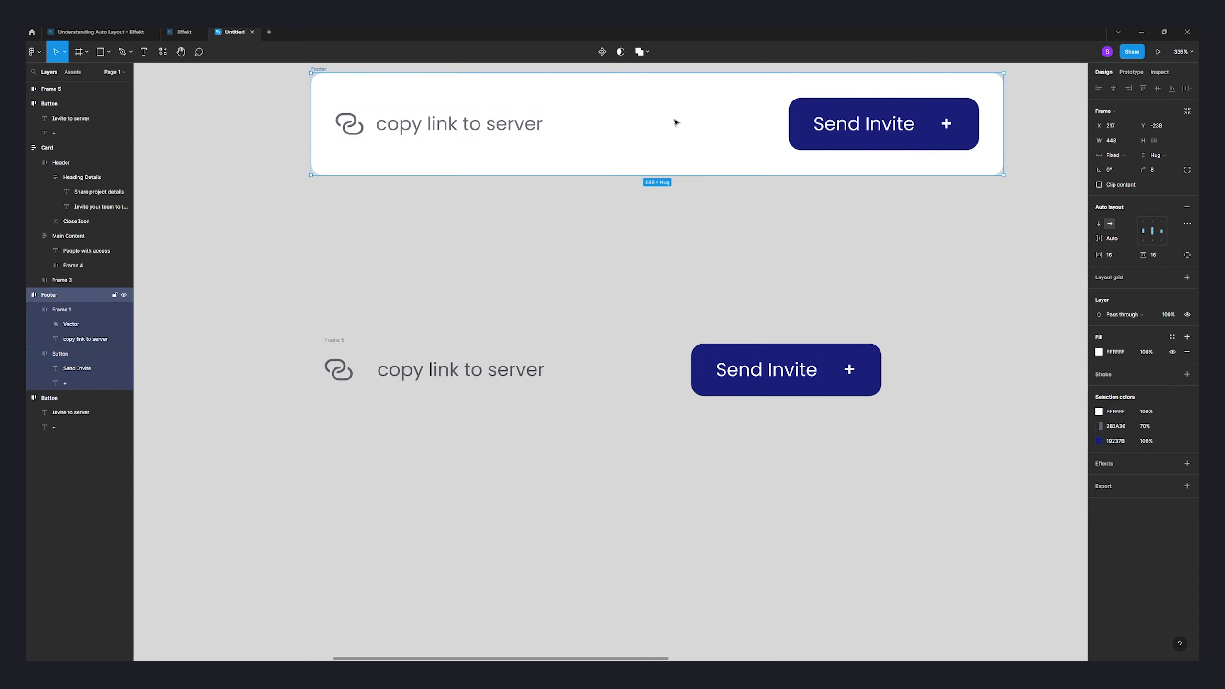
click(332, 345)
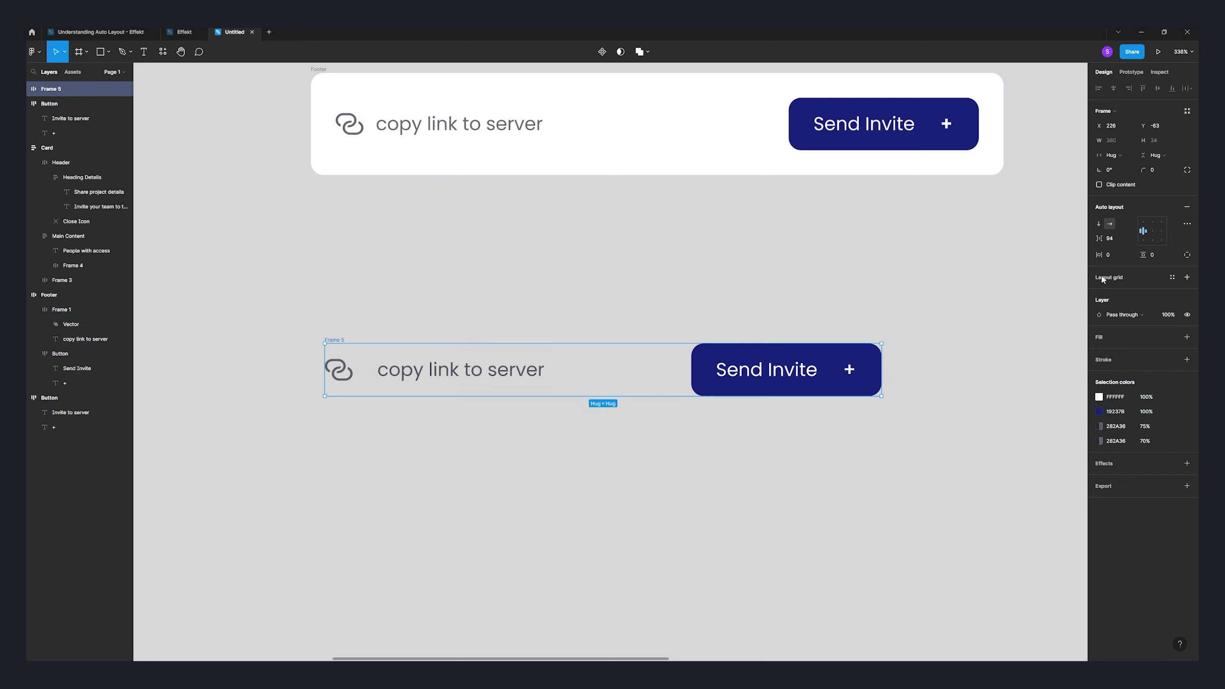
click(1186, 337)
click(1103, 354)
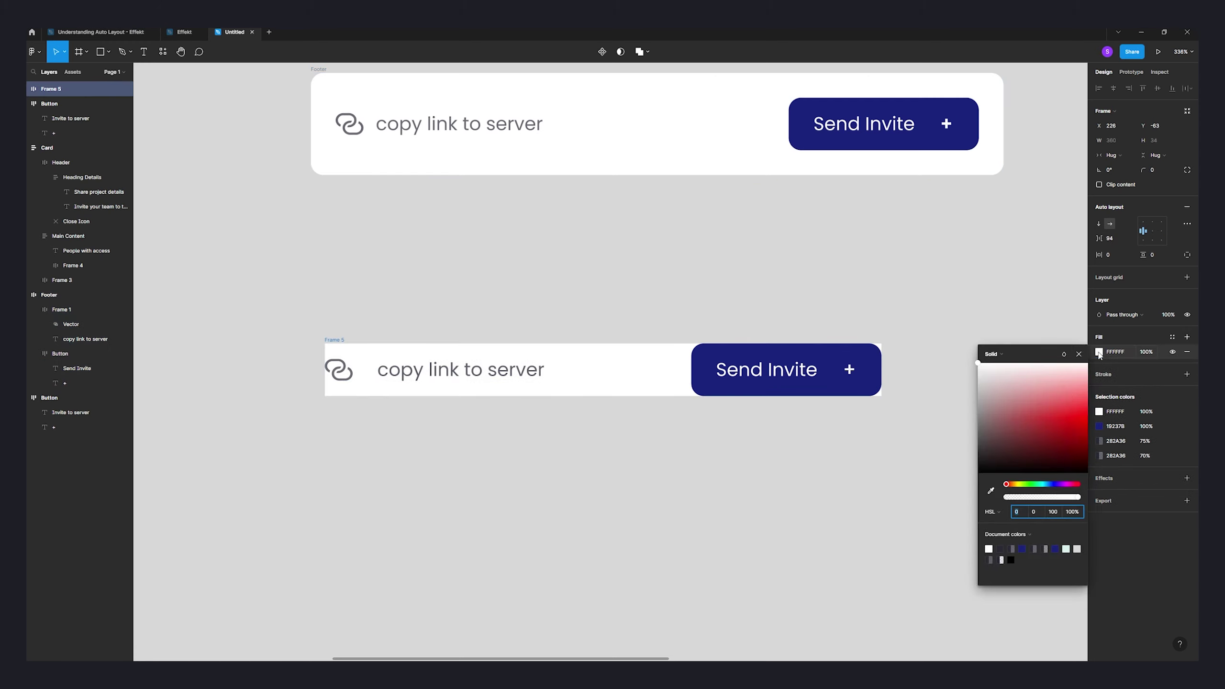
click(1154, 256)
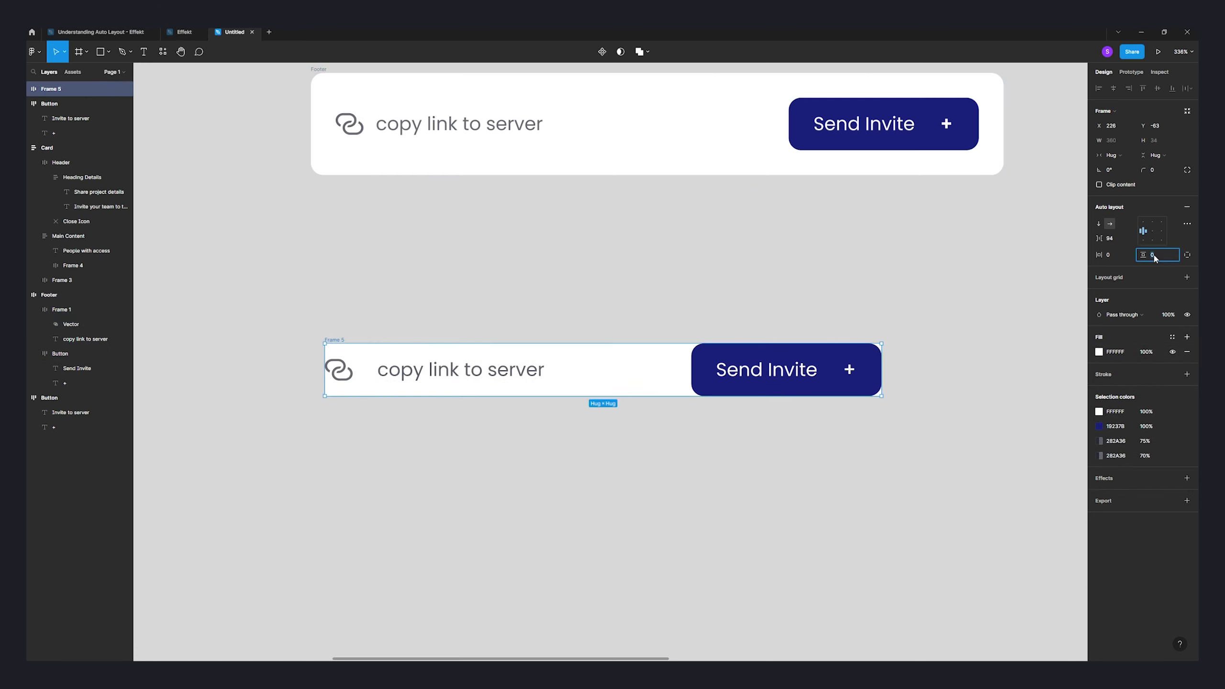
click(1118, 255)
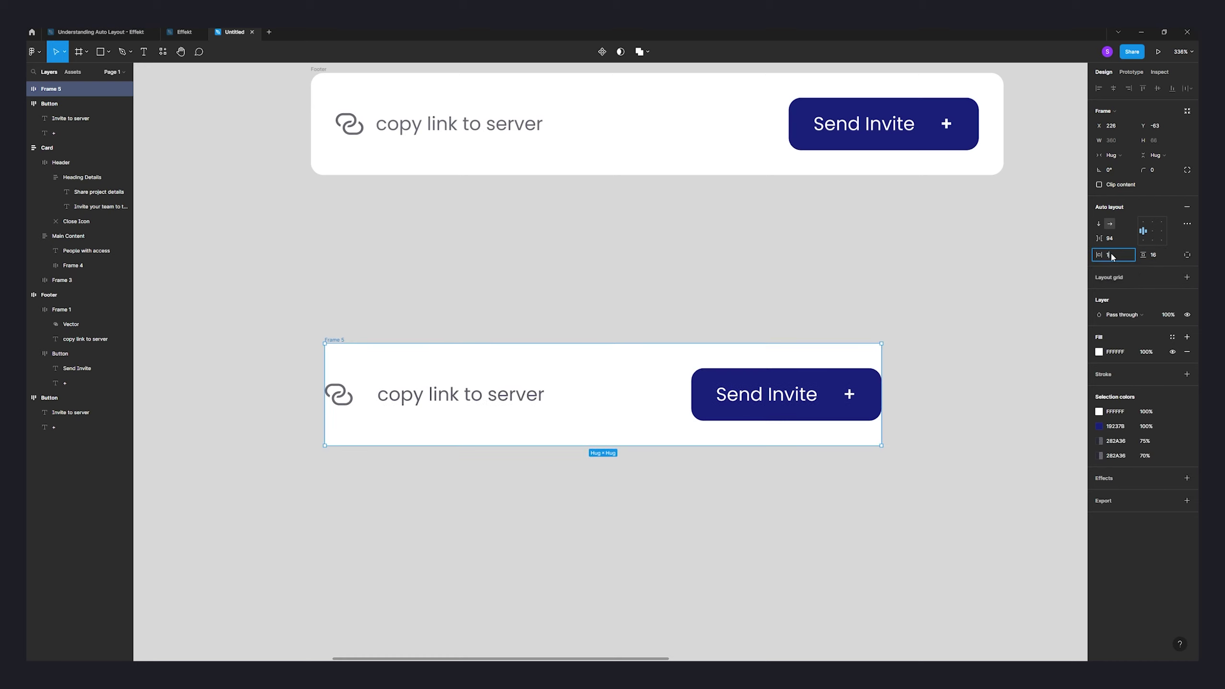
text(16)
key(Return)
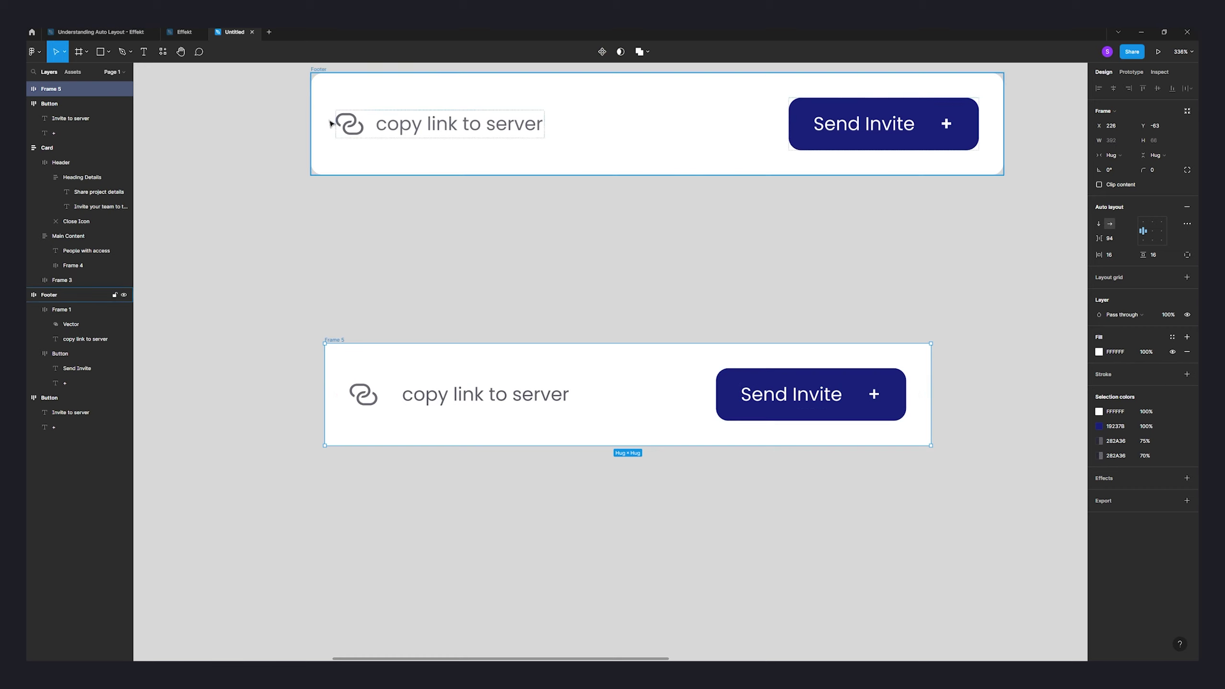
click(578, 125)
- Nudge Frame 5 into place and stretch it wider, widening the gap between link and button
click(361, 318)
click(329, 342)
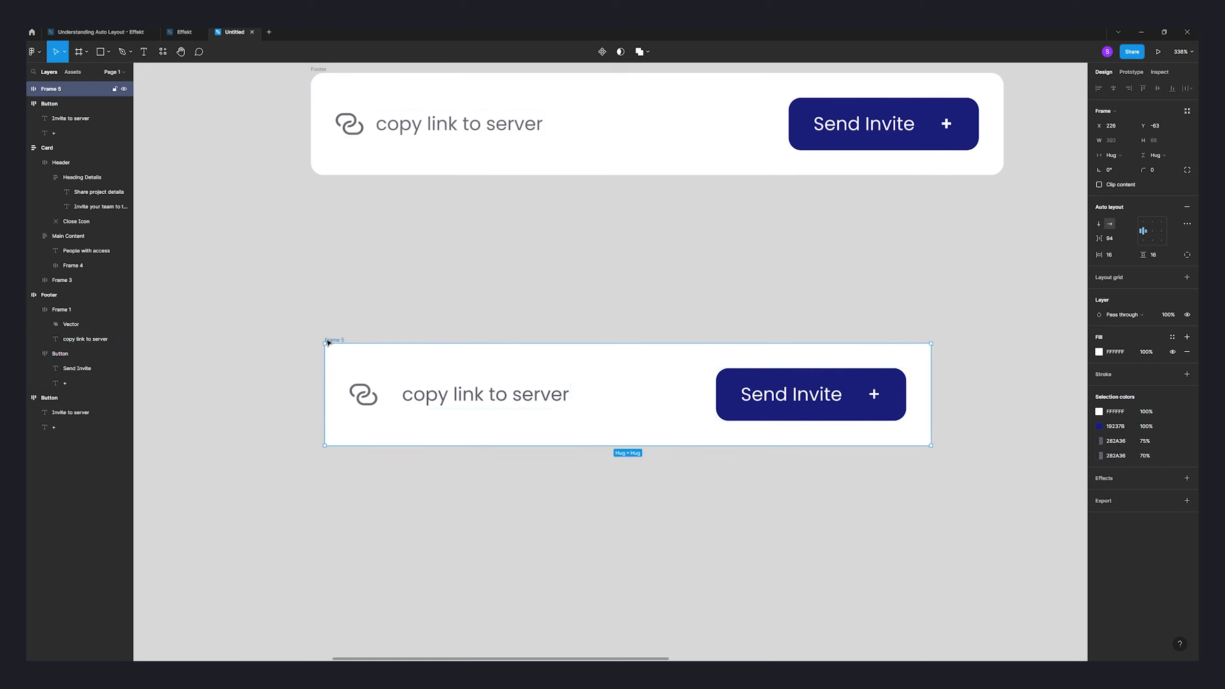
drag(329, 341, 324, 330)
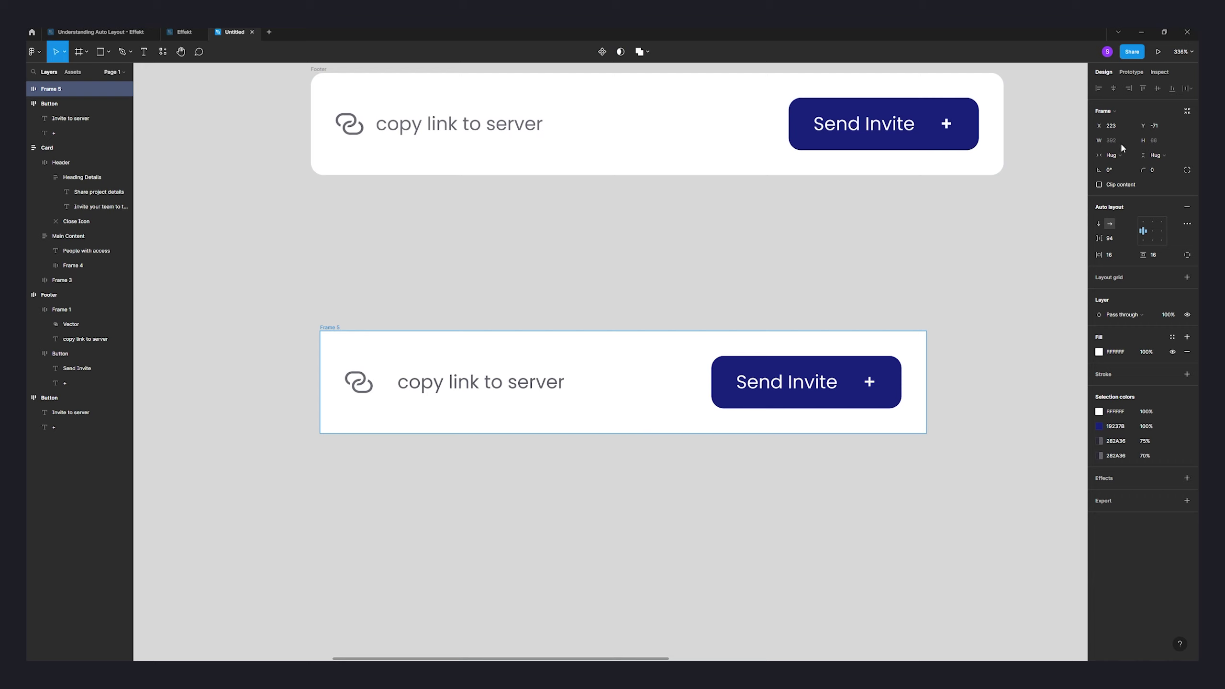
drag(926, 385, 1003, 384)
drag(320, 399, 309, 396)
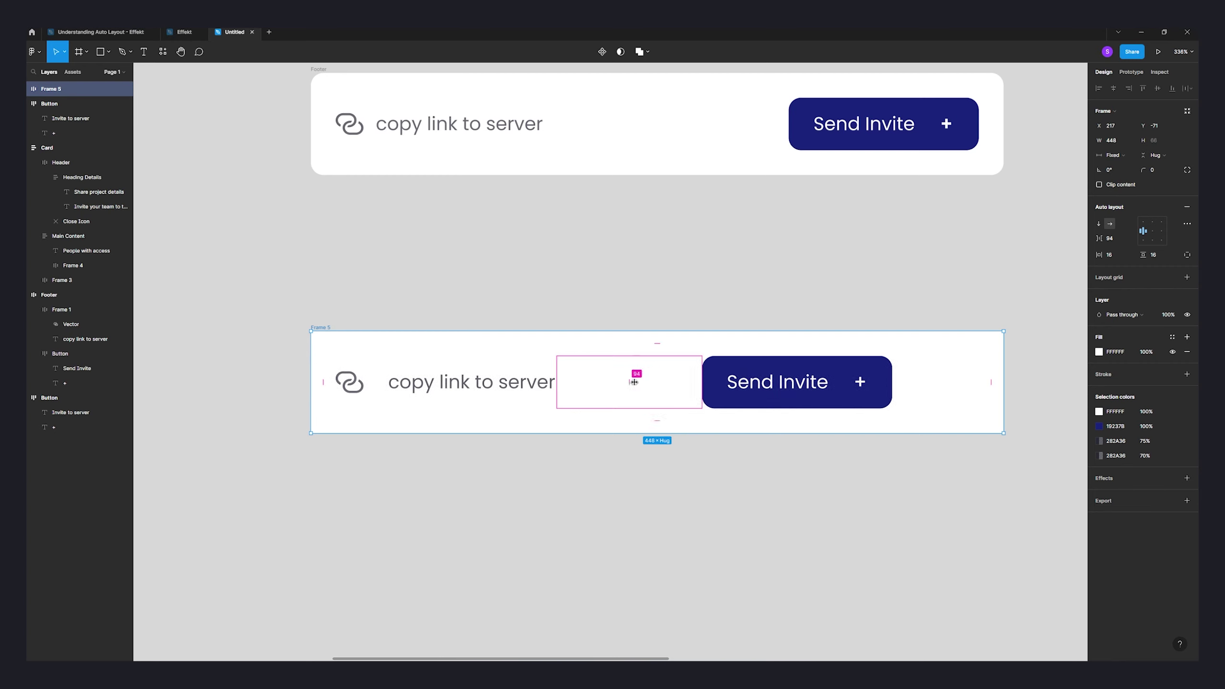
drag(631, 383, 629, 375)
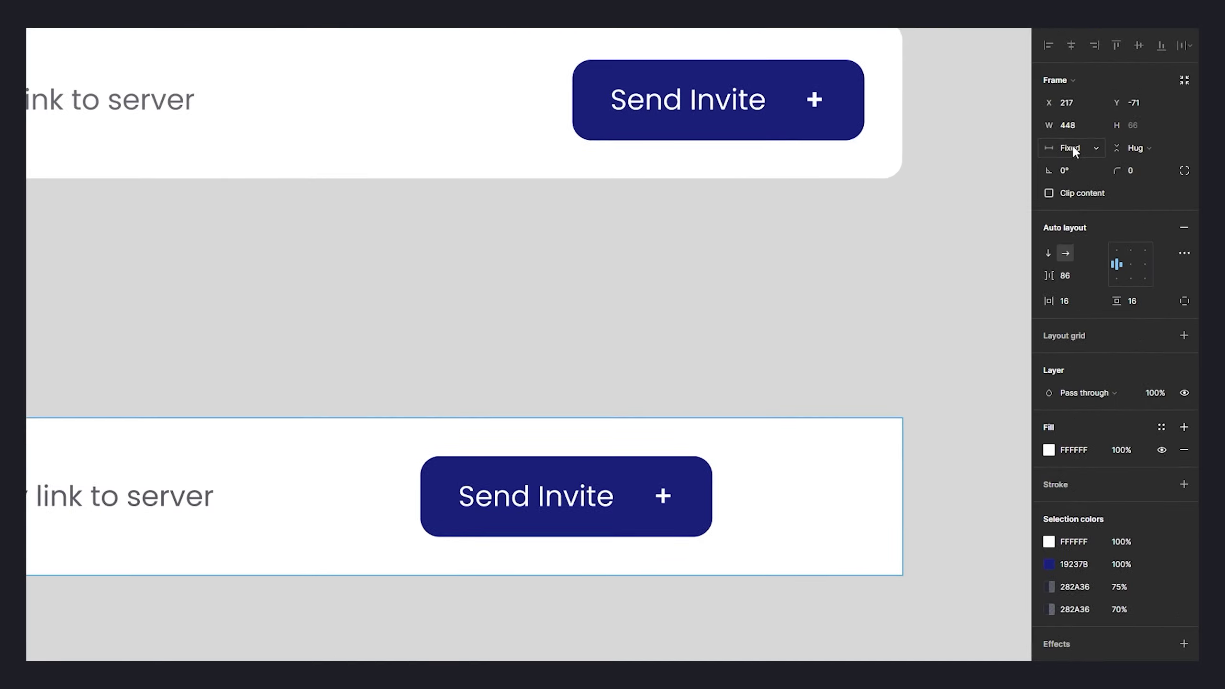
- Set Frame 5's width sizing to Fixed at 450 and line it up beneath the Footer
click(1114, 155)
click(1117, 166)
click(1118, 156)
click(1052, 124)
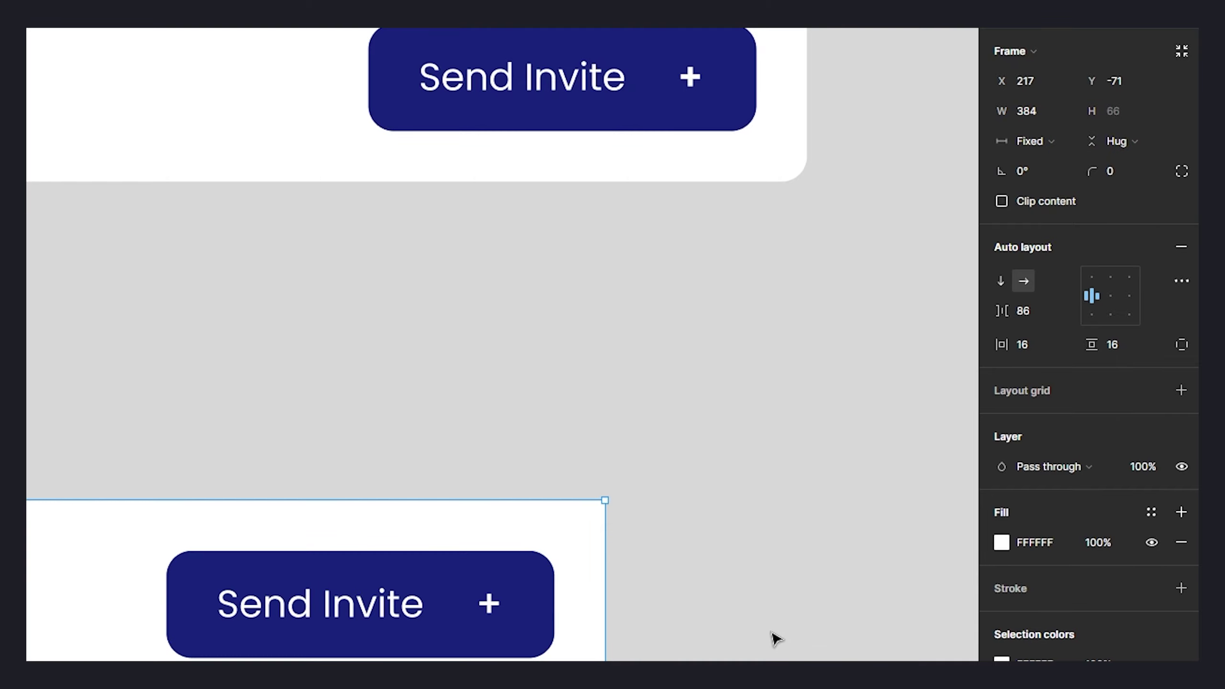
drag(601, 646, 808, 633)
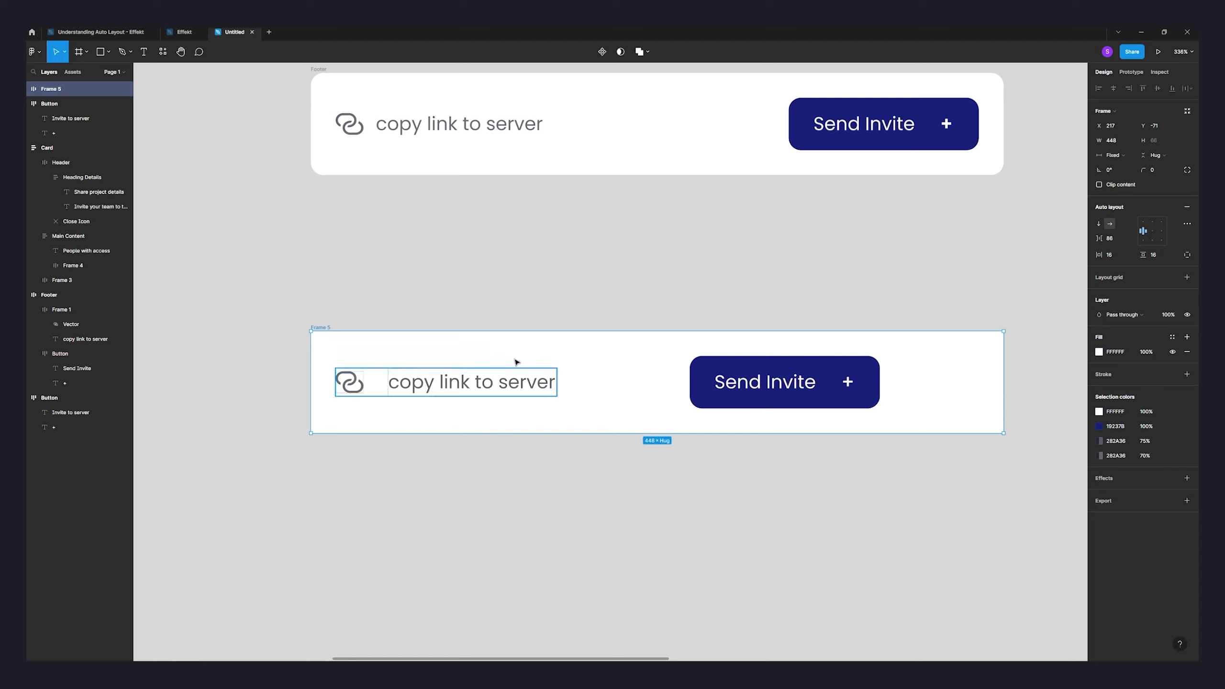
drag(325, 331, 323, 292)
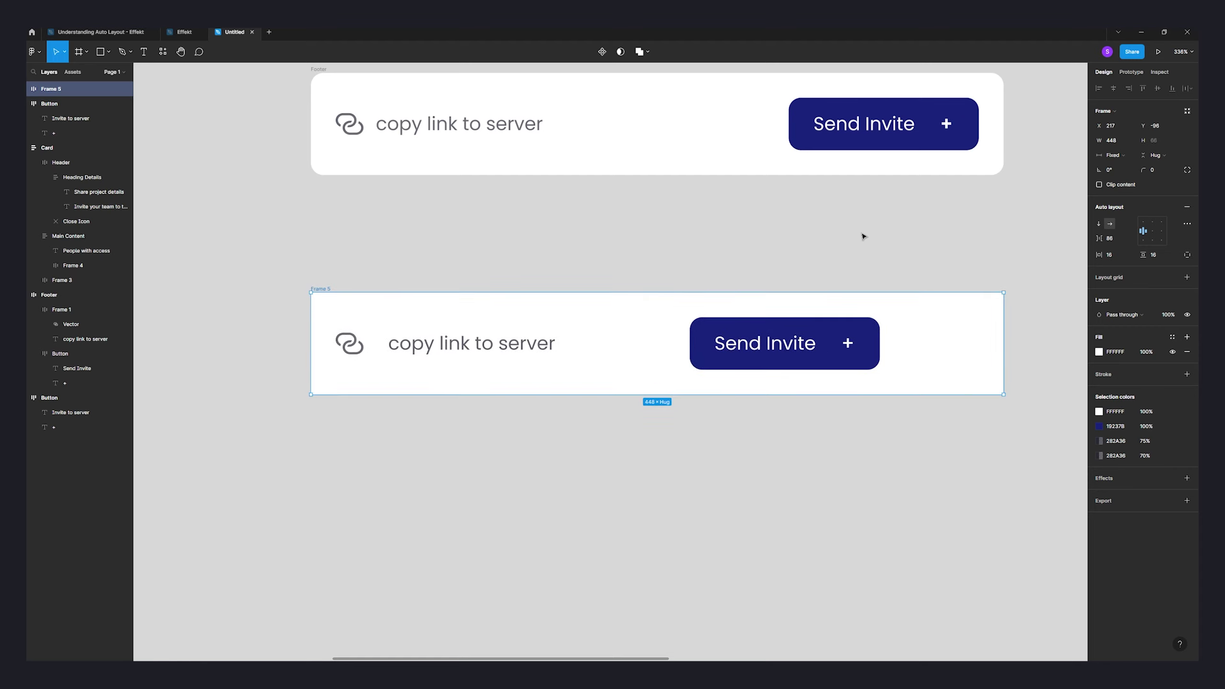
click(1117, 145)
key(Return)
- Check the Send Invite button, the copy-link group and Frame 5 by selecting each in turn
click(939, 289)
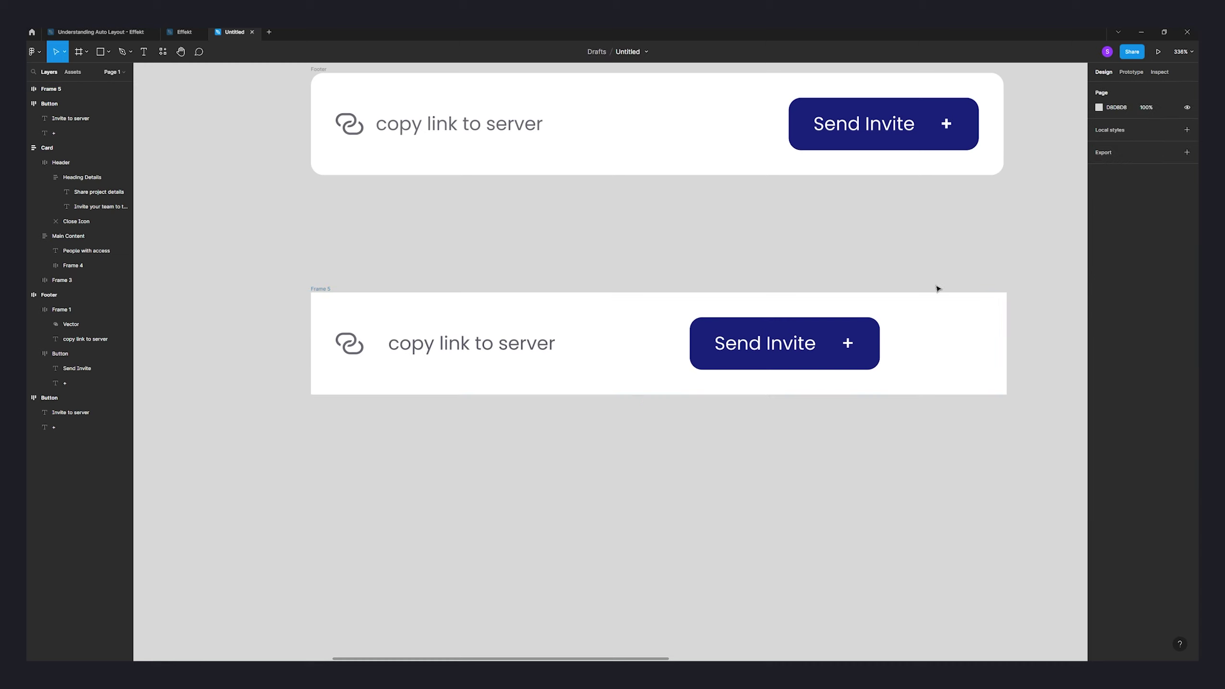
click(846, 339)
click(536, 344)
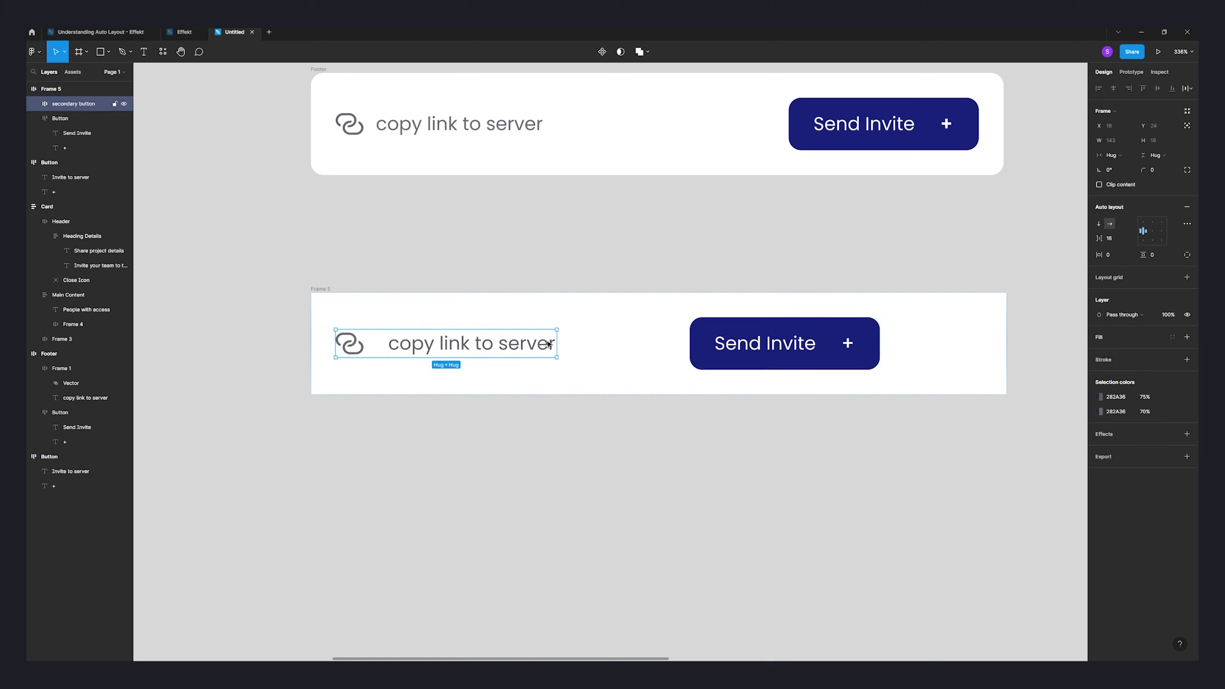
click(719, 344)
click(985, 357)
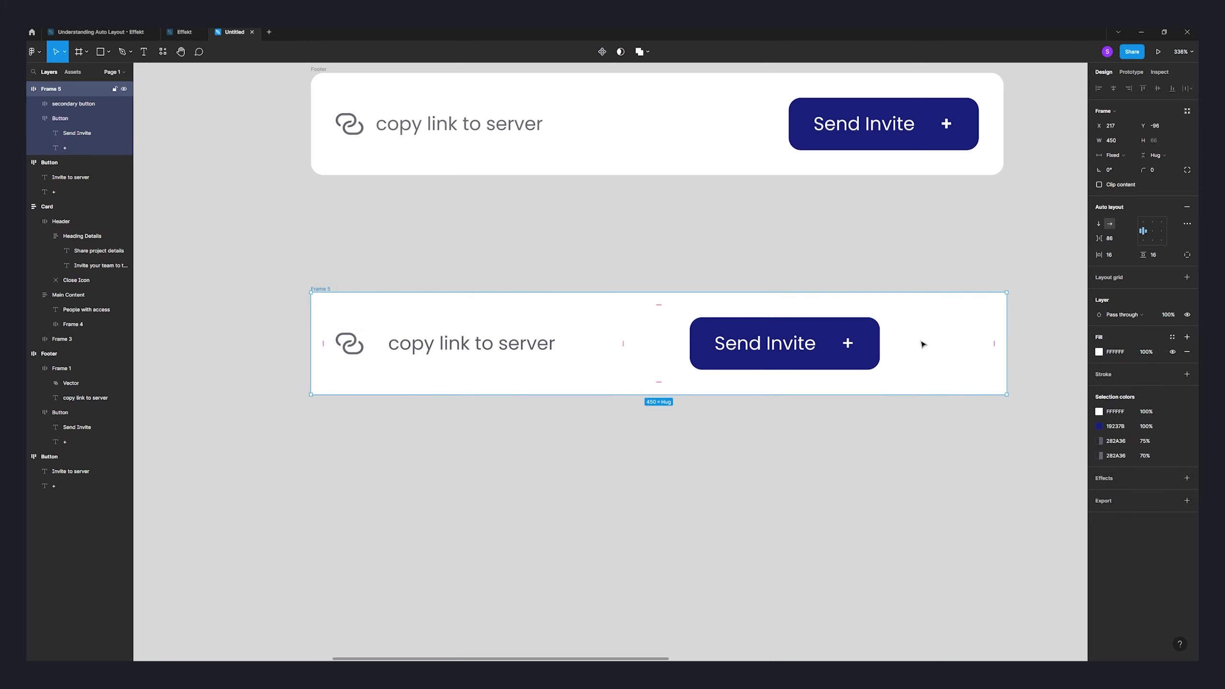
click(504, 342)
click(919, 306)
- Set the second footer's spacing mode to Space between, narrowing it to test the spread
click(1187, 223)
click(1067, 301)
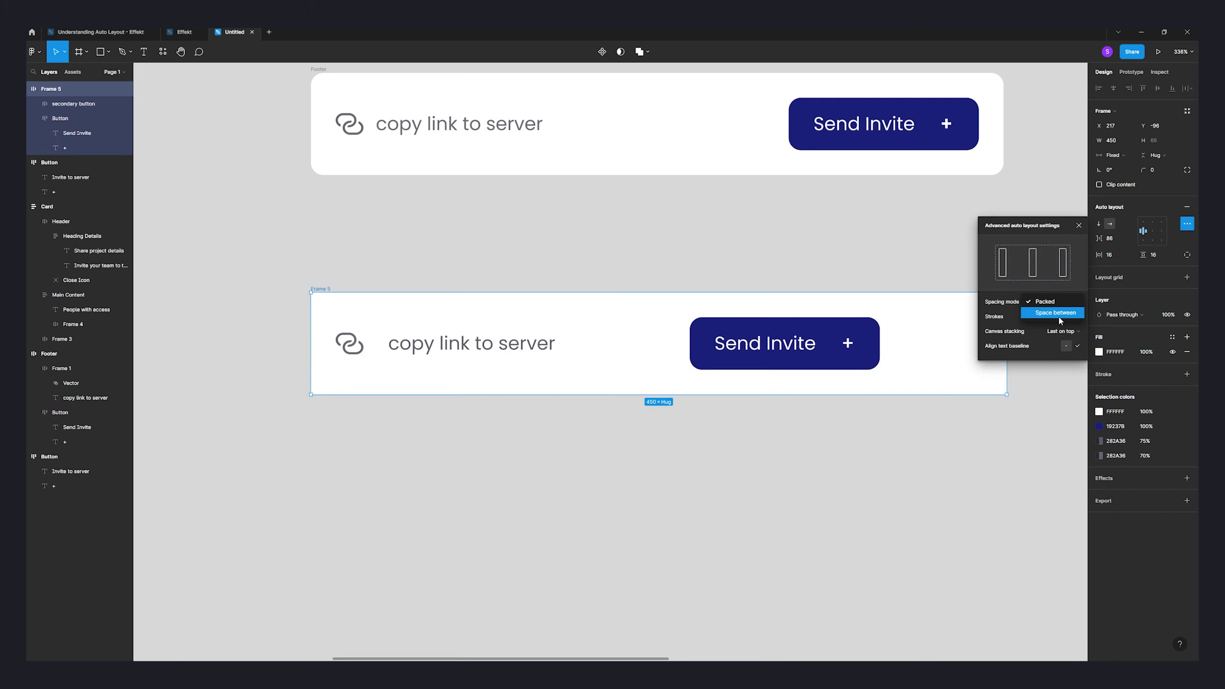
click(1061, 322)
click(1031, 380)
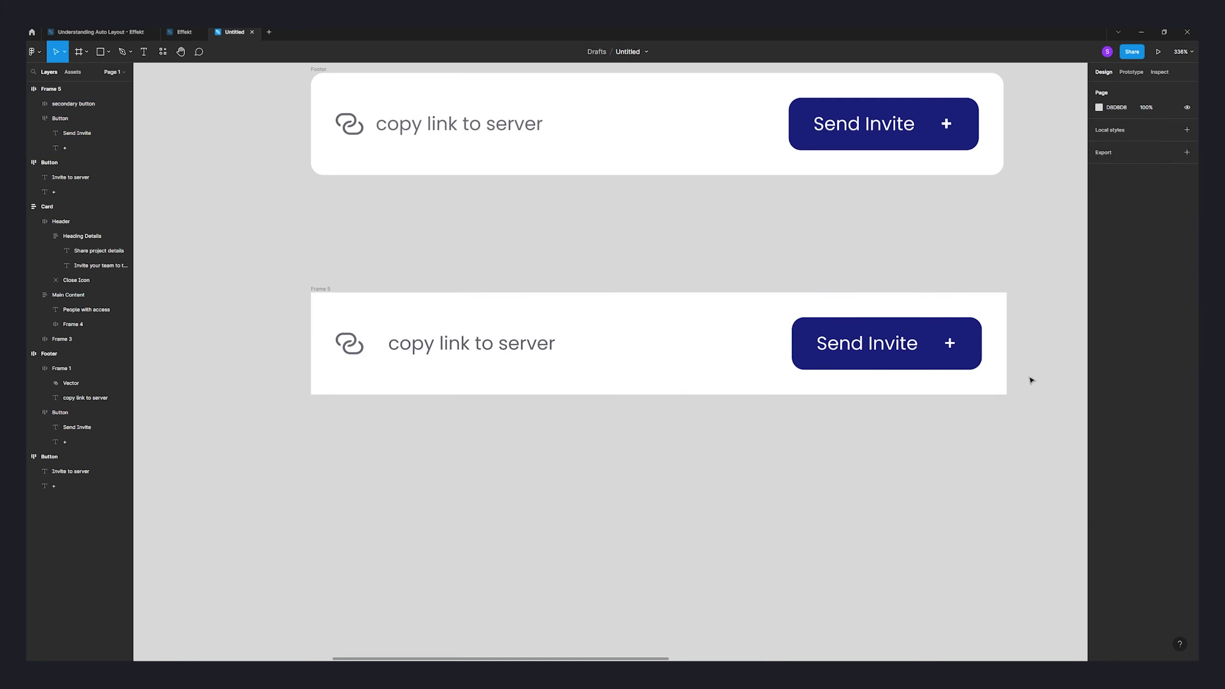
click(683, 350)
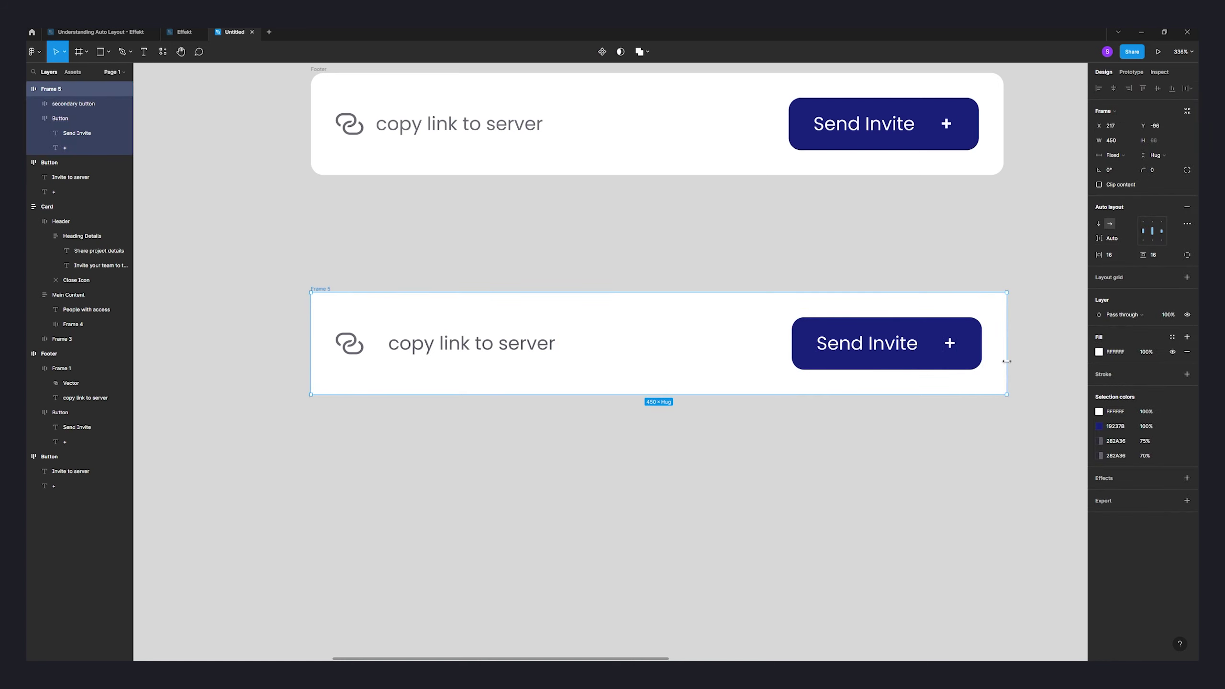
drag(1007, 359, 837, 324)
- Check the second footer's rounded corners and rename the frame 'Footer'
click(960, 323)
scroll(626, 427, down, 5)
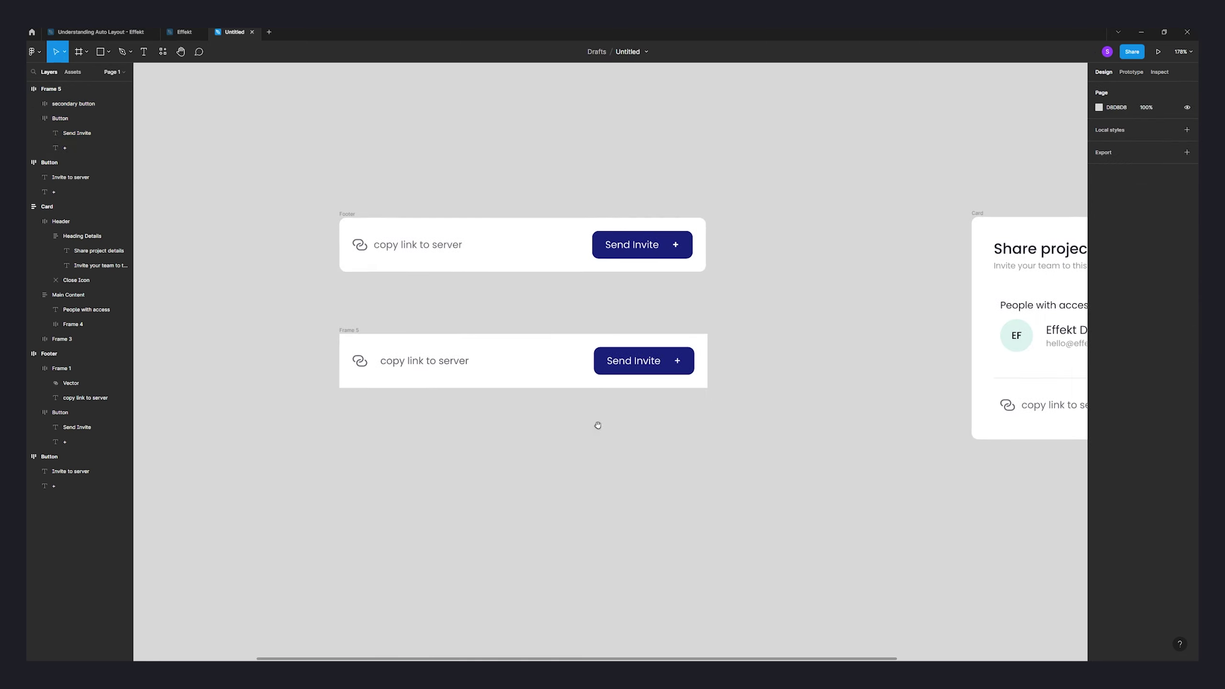
click(369, 341)
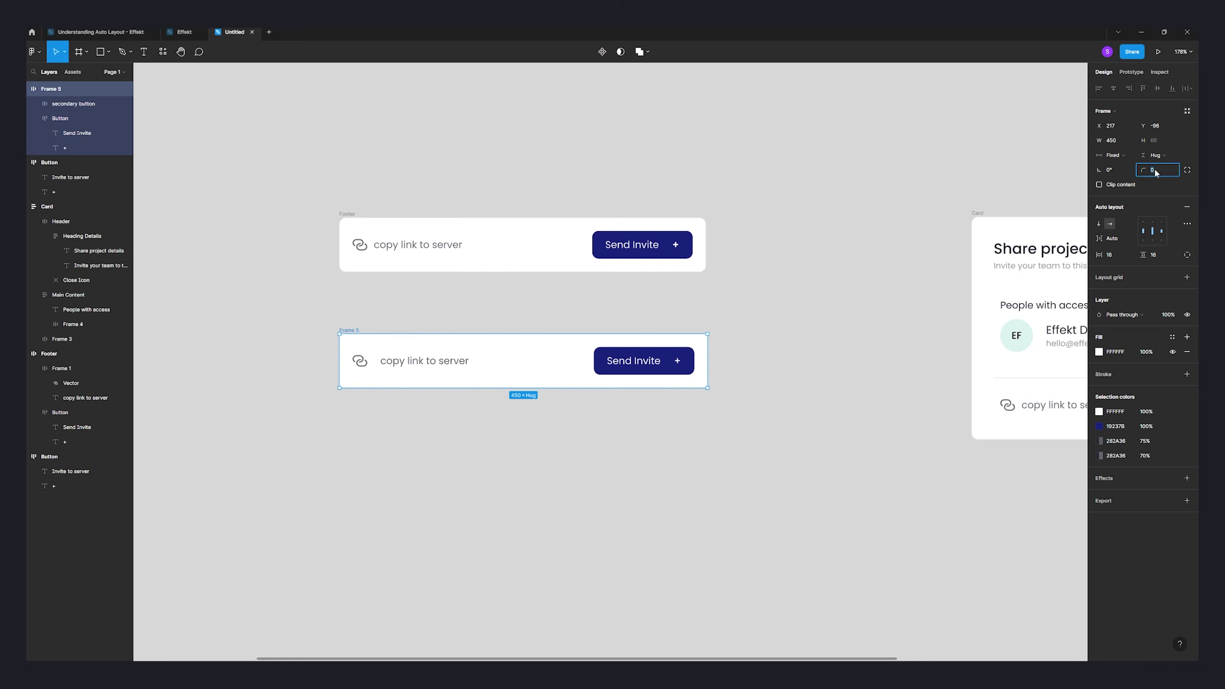
click(890, 220)
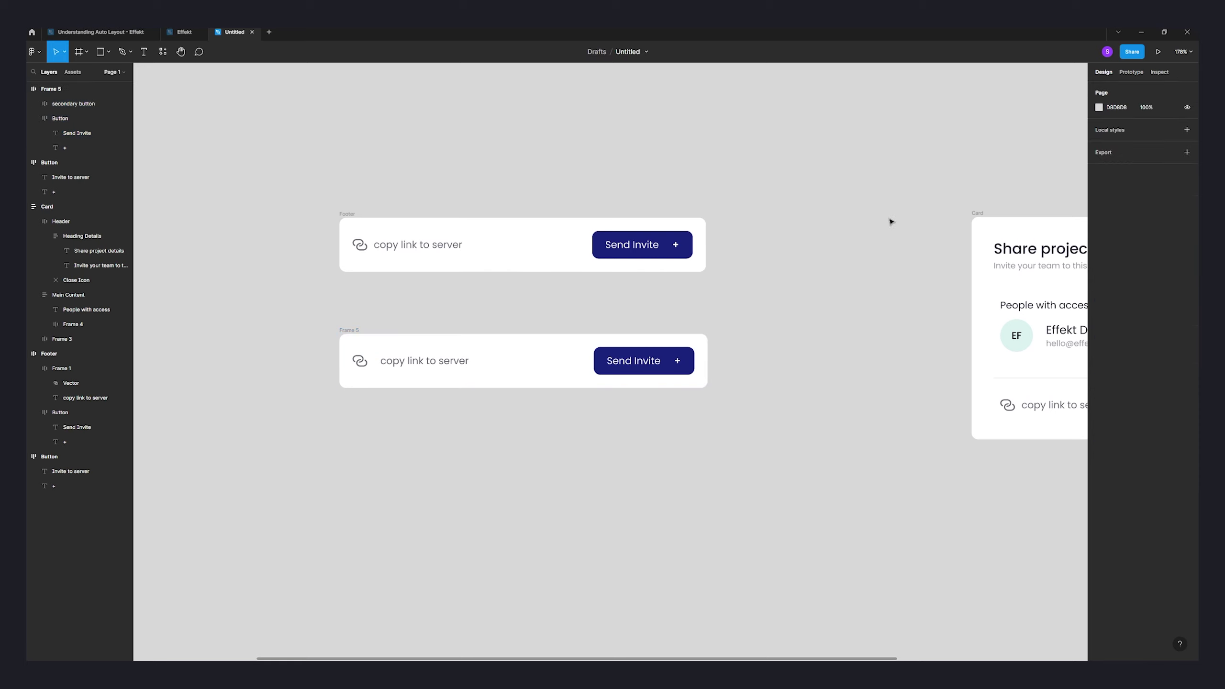
click(350, 329)
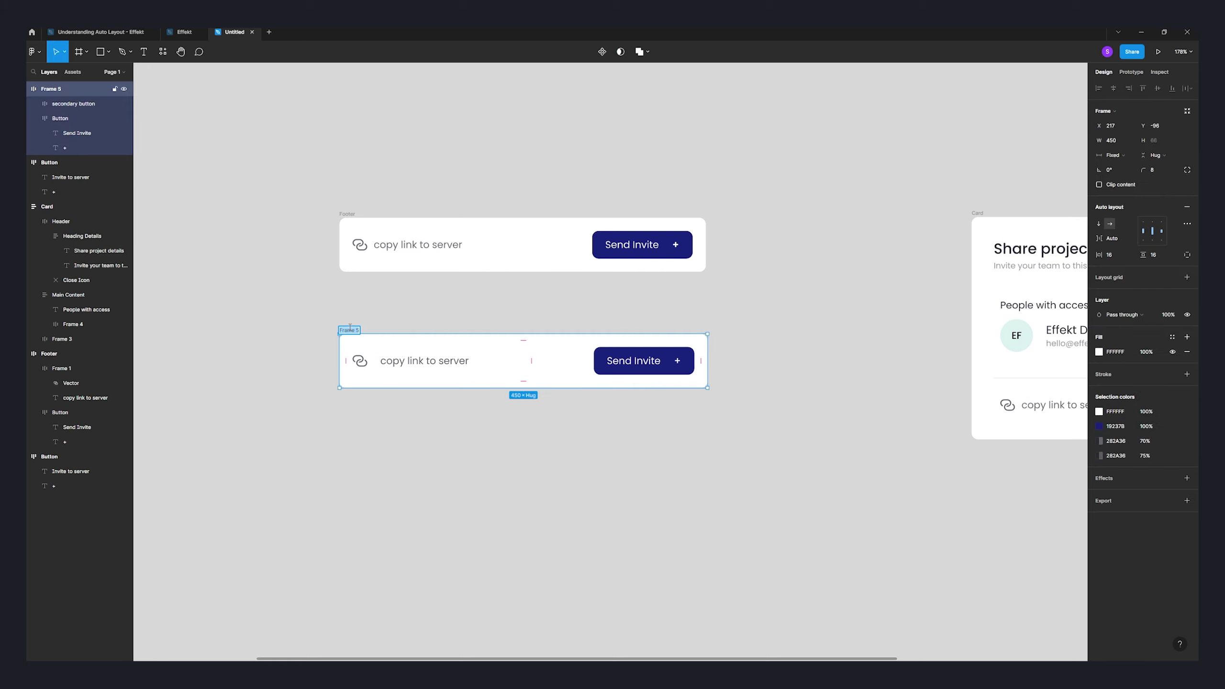
text(Footer)
click(653, 518)
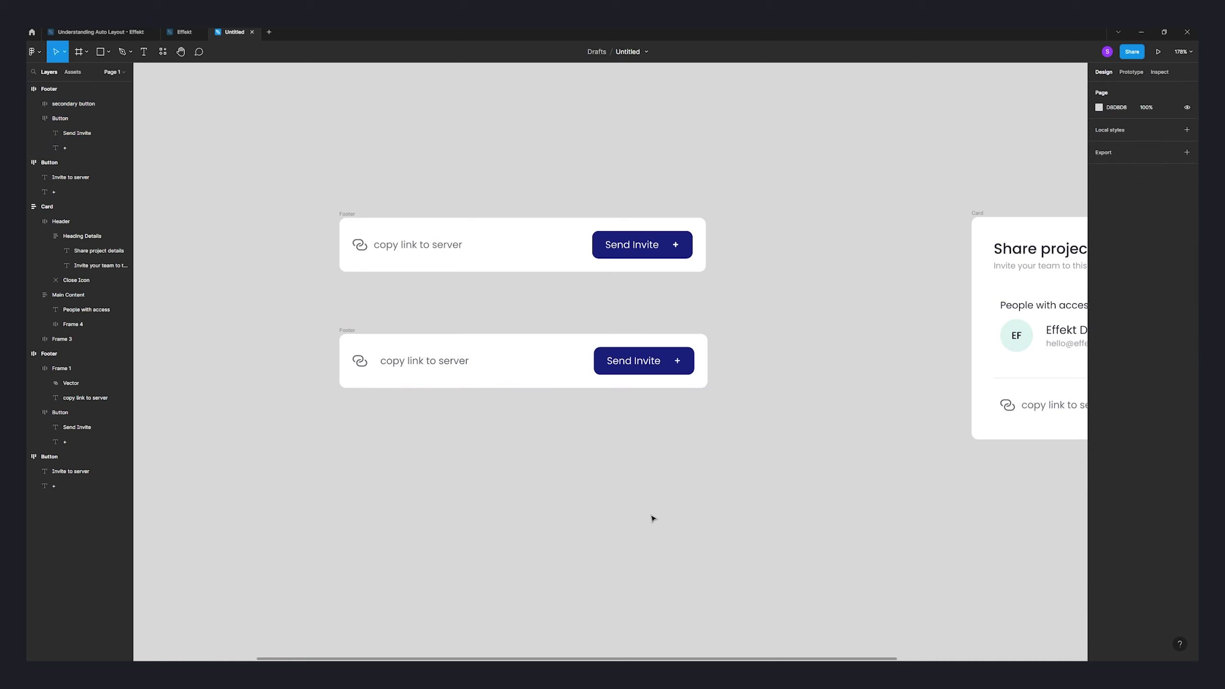
scroll(674, 524, down, 5)
drag(744, 536, 547, 348)
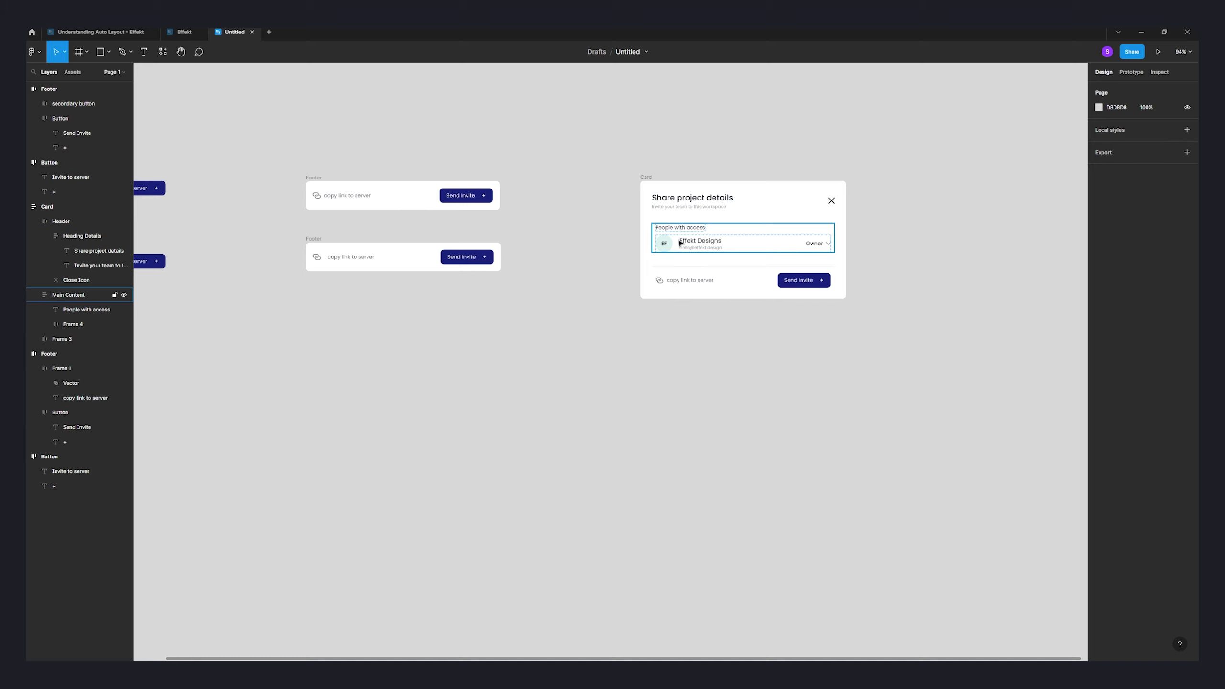
scroll(682, 240, up, 5)
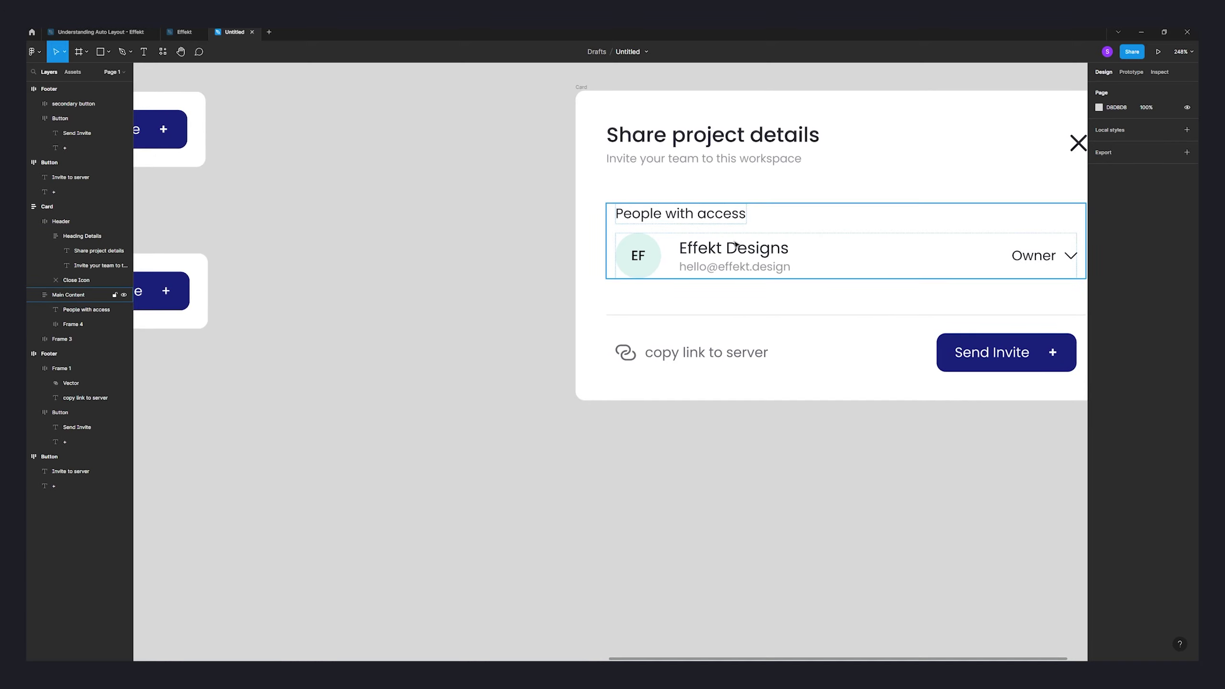
drag(735, 245, 609, 250)
click(609, 250)
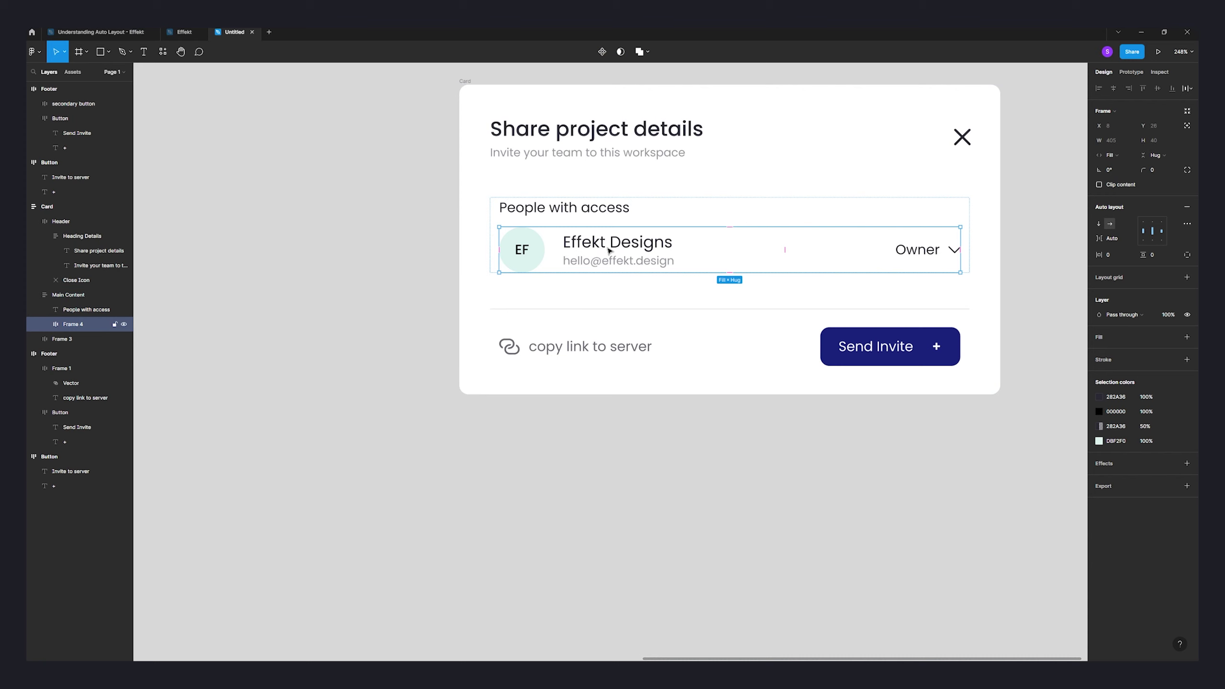
double_click(609, 251)
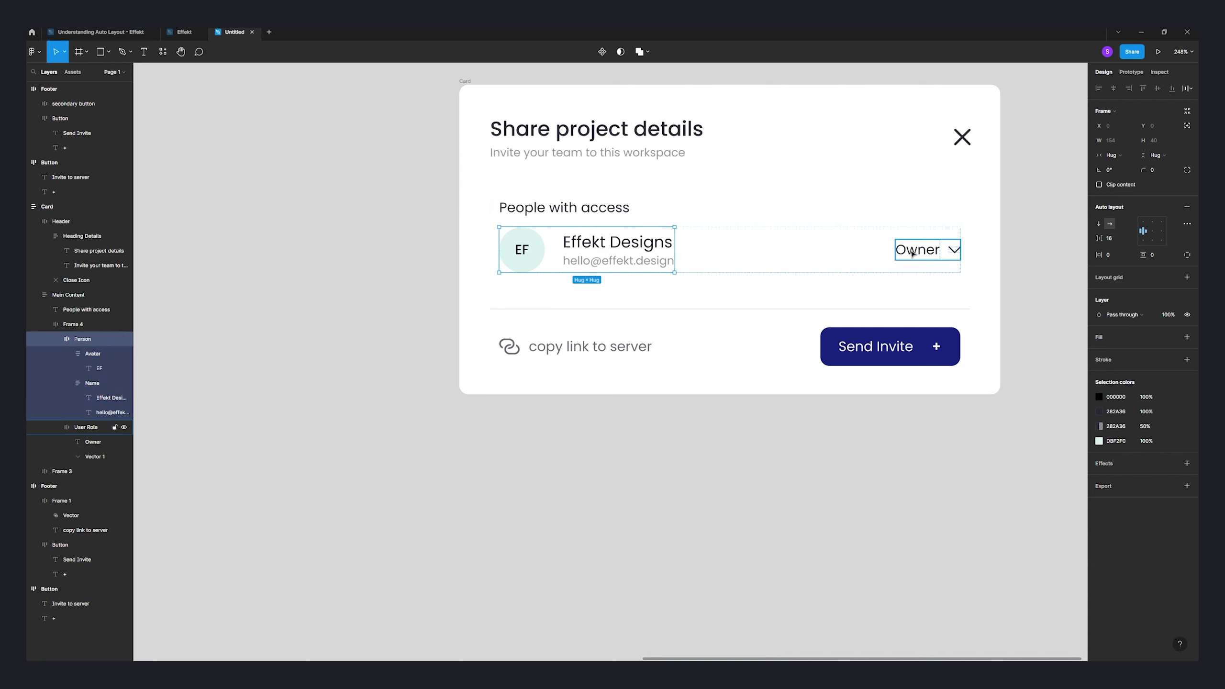
click(729, 254)
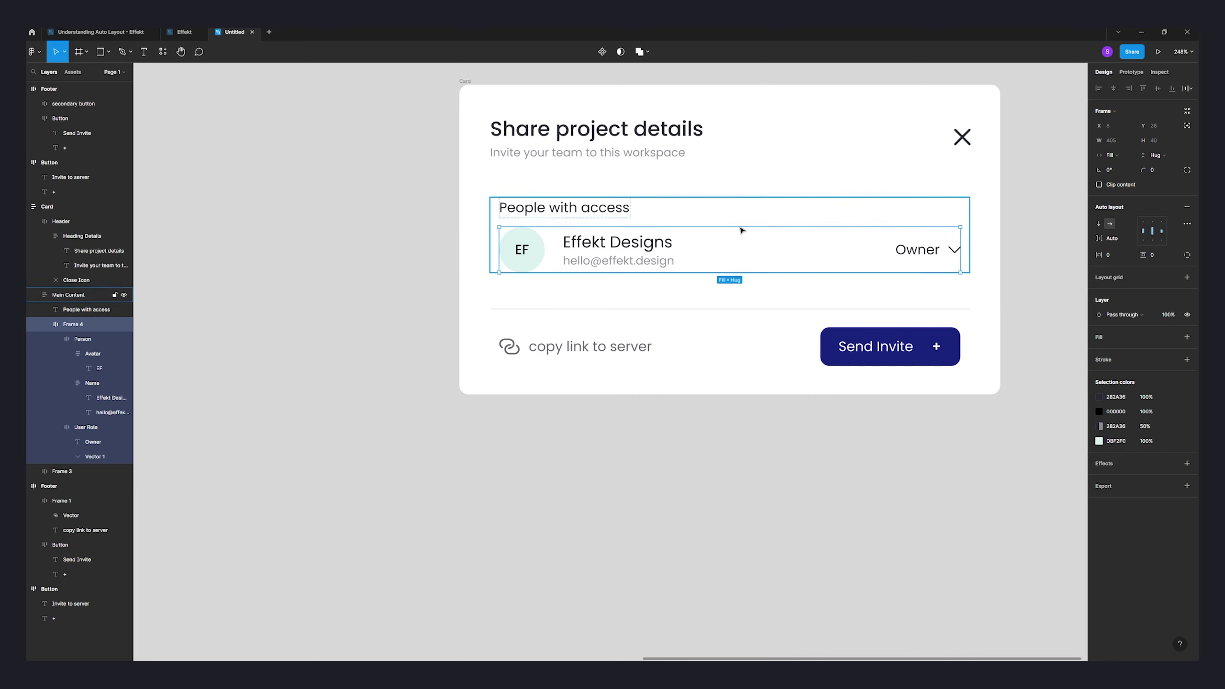
click(809, 465)
scroll(809, 466, down, 5)
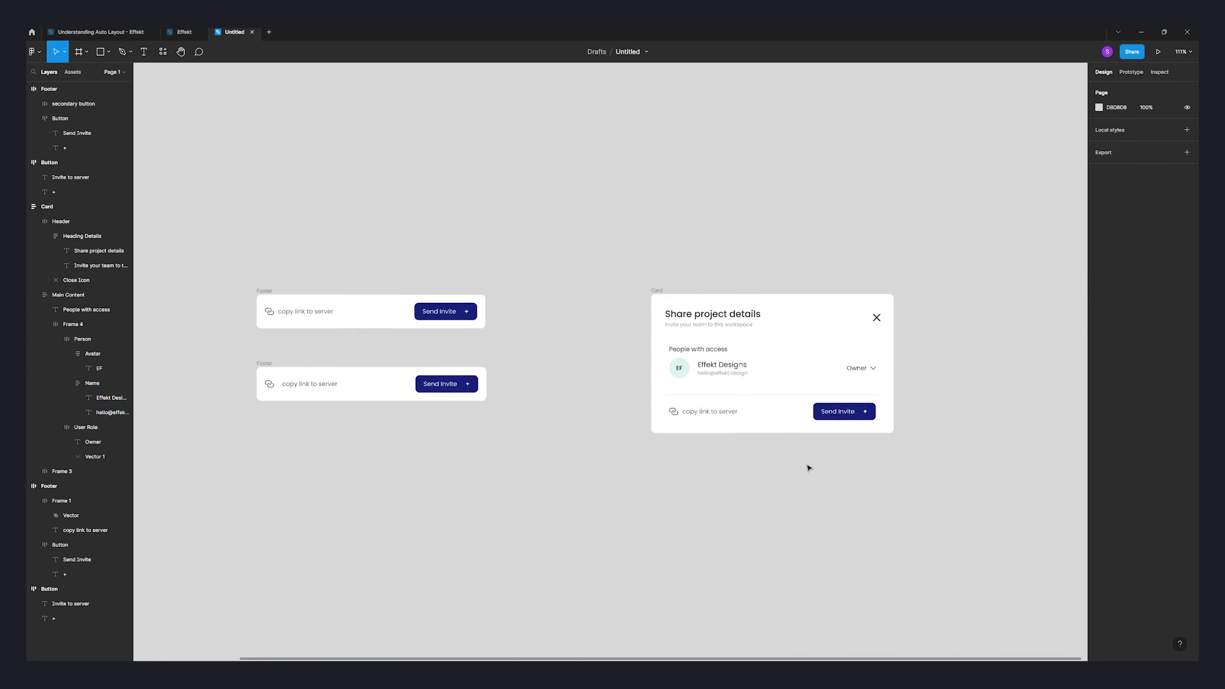
scroll(810, 467, down, 4)
scroll(780, 433, right, 1)
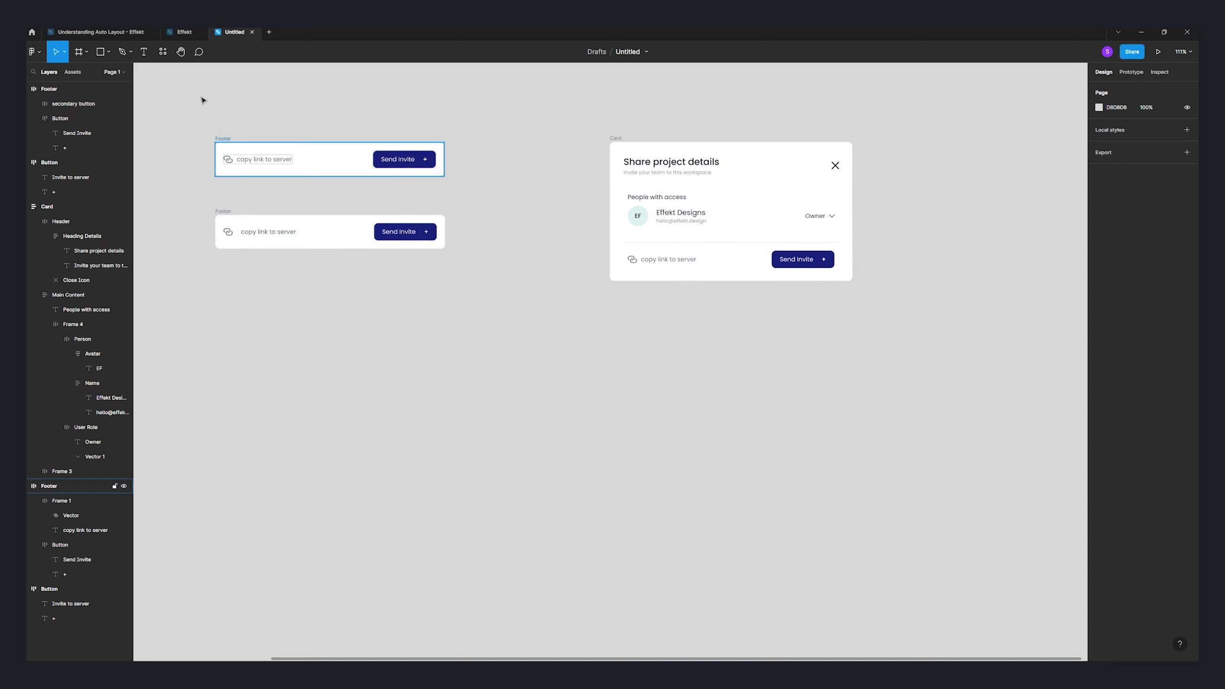
click(143, 52)
- Type a 'Share project Details' heading and a duplicated 'Invite your team to this workspace' subtitle beneath it
click(640, 336)
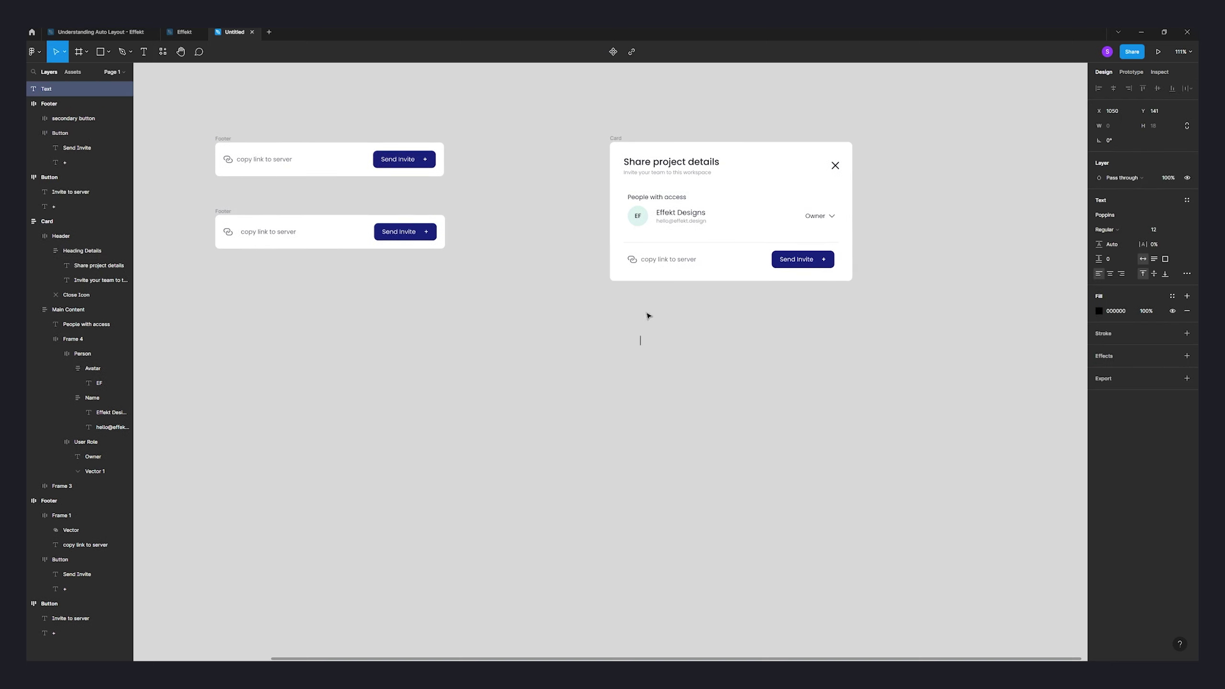
scroll(647, 366, up, 5)
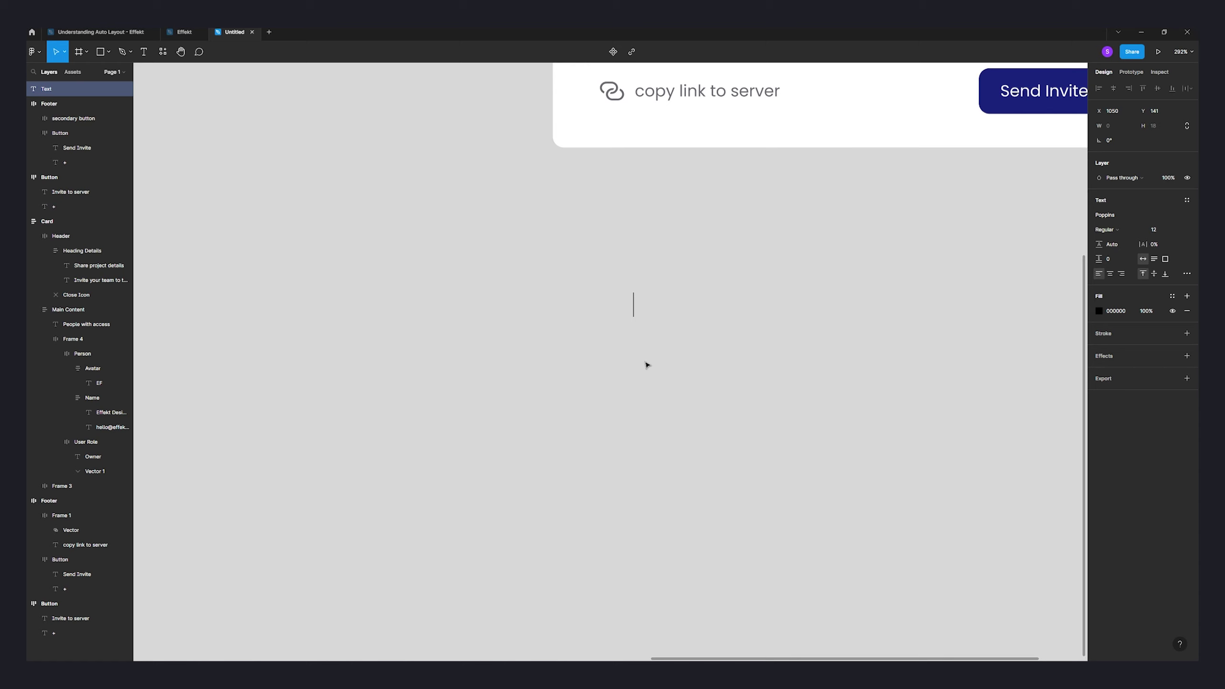
text(Share project Details)
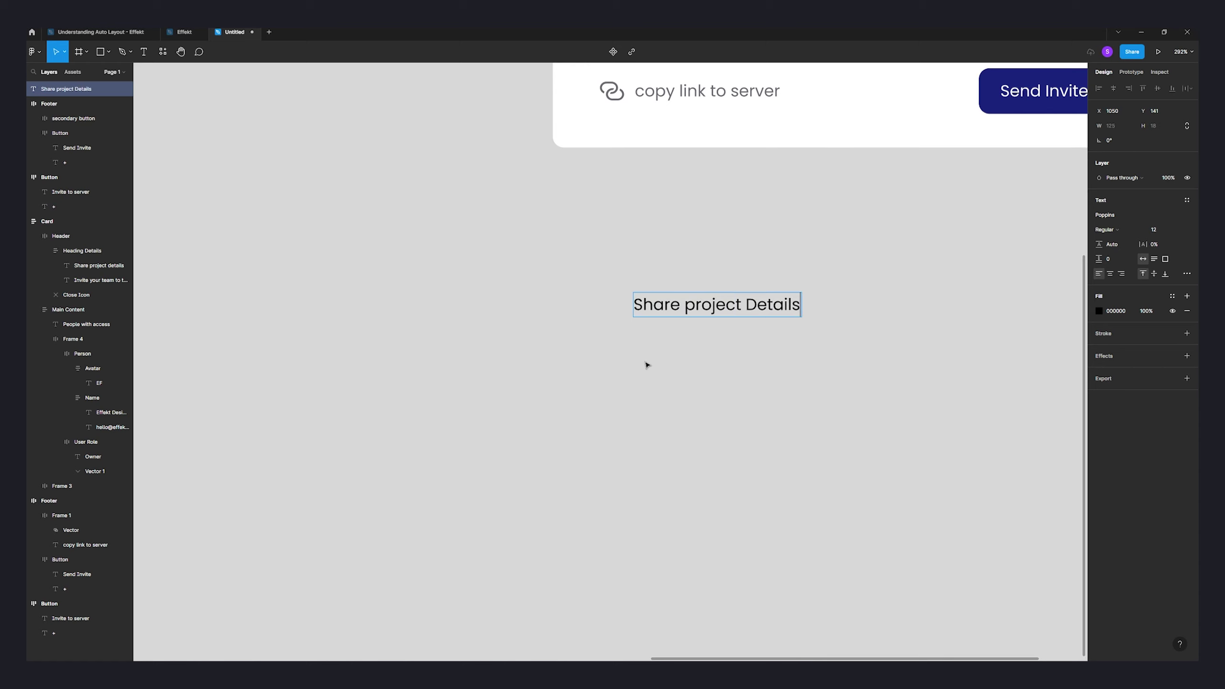
key(Escape)
scroll(725, 386, down, 5)
alt+drag(726, 359, 726, 375)
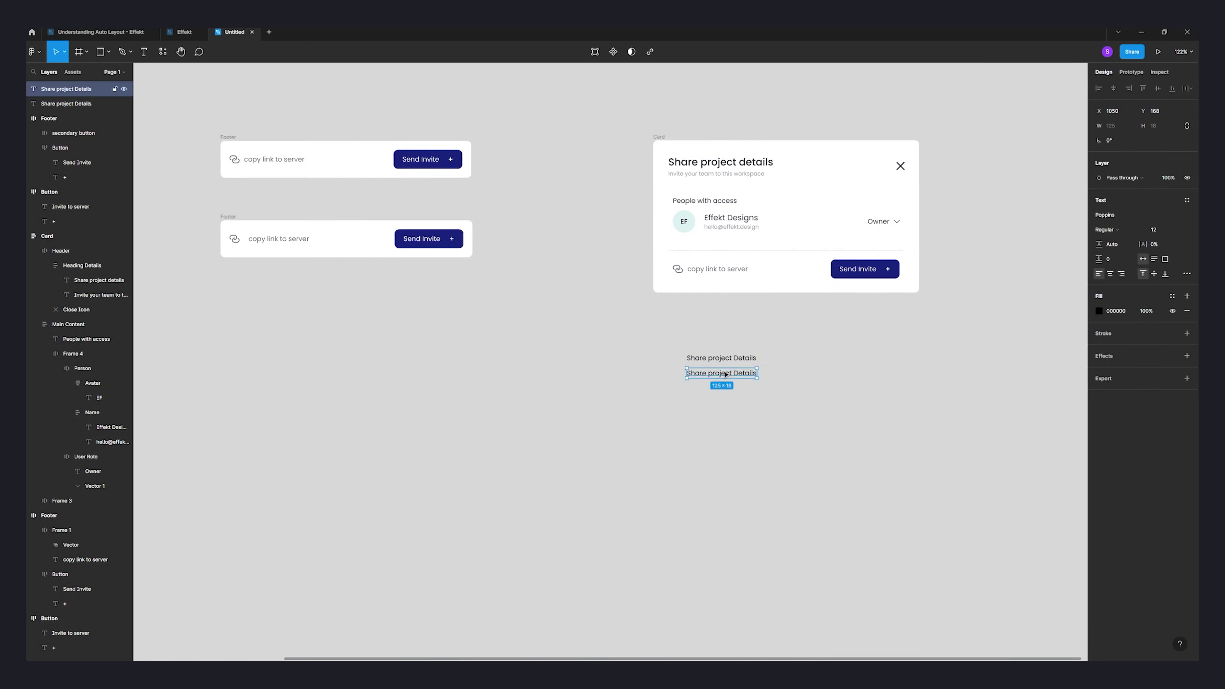
double_click(720, 371)
text(Iniv)
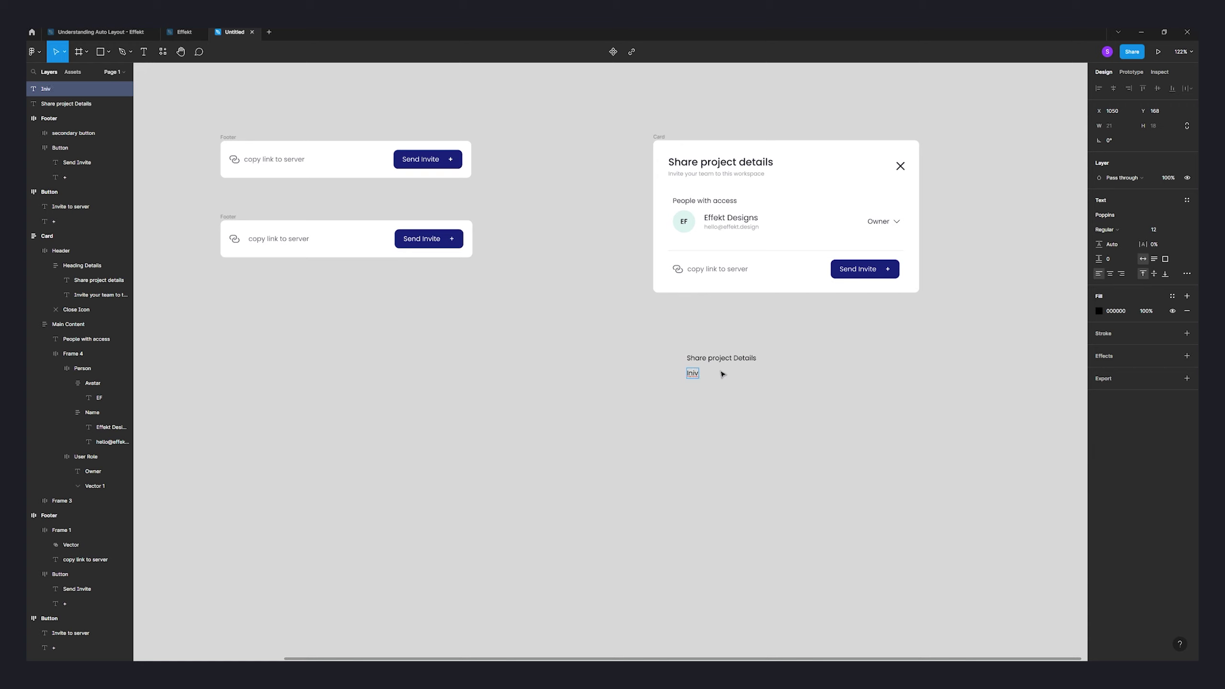
text(te yout t team to this workspace)
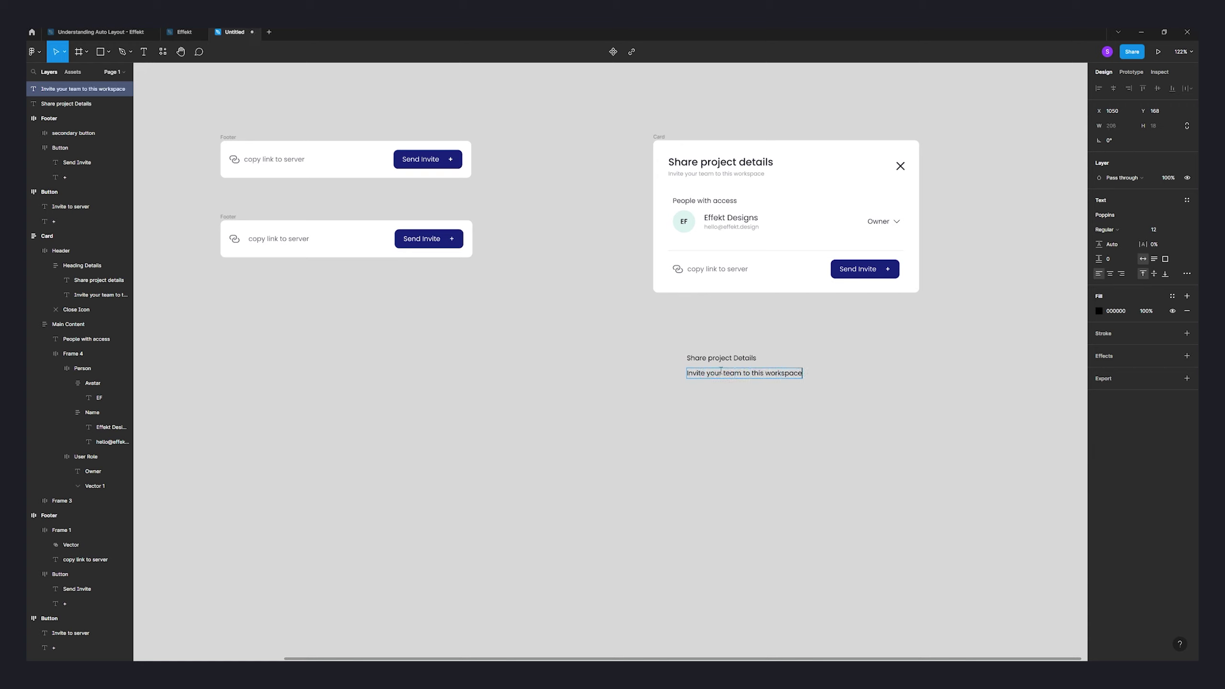
key(Escape)
- Keep the subtitle at Regular weight with size 10, and set the heading to size 18
click(1131, 230)
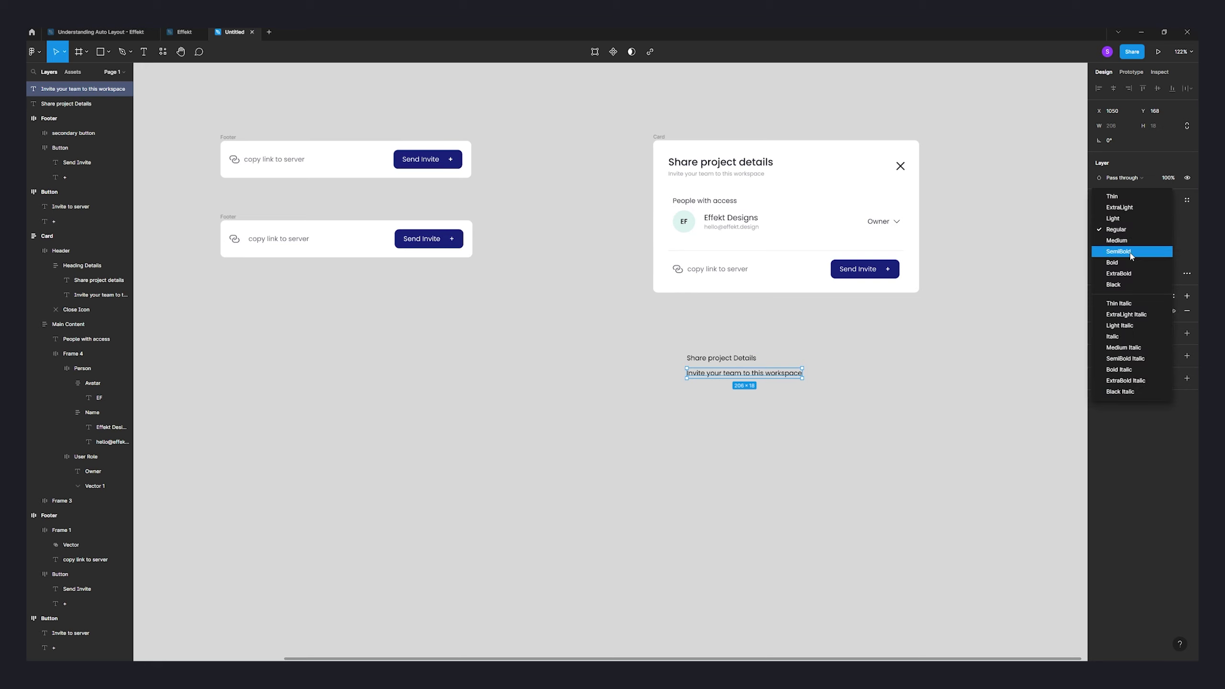
click(1119, 218)
click(1124, 235)
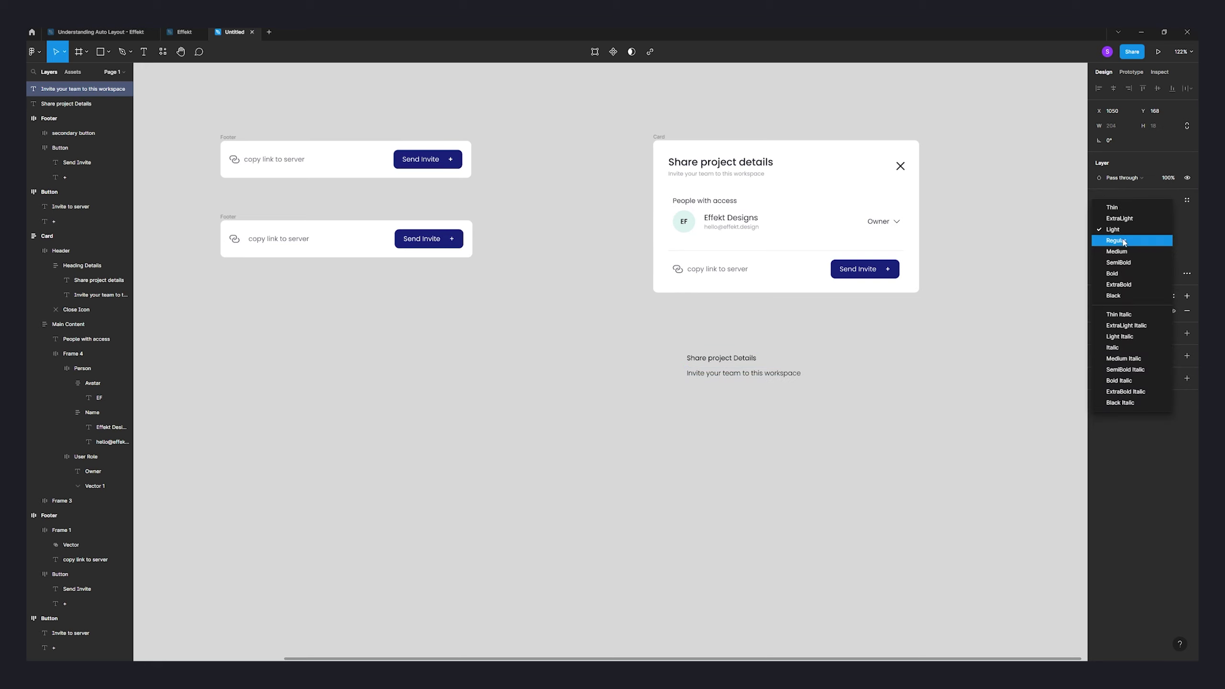
click(1118, 240)
click(1161, 230)
text(10)
key(Return)
click(721, 357)
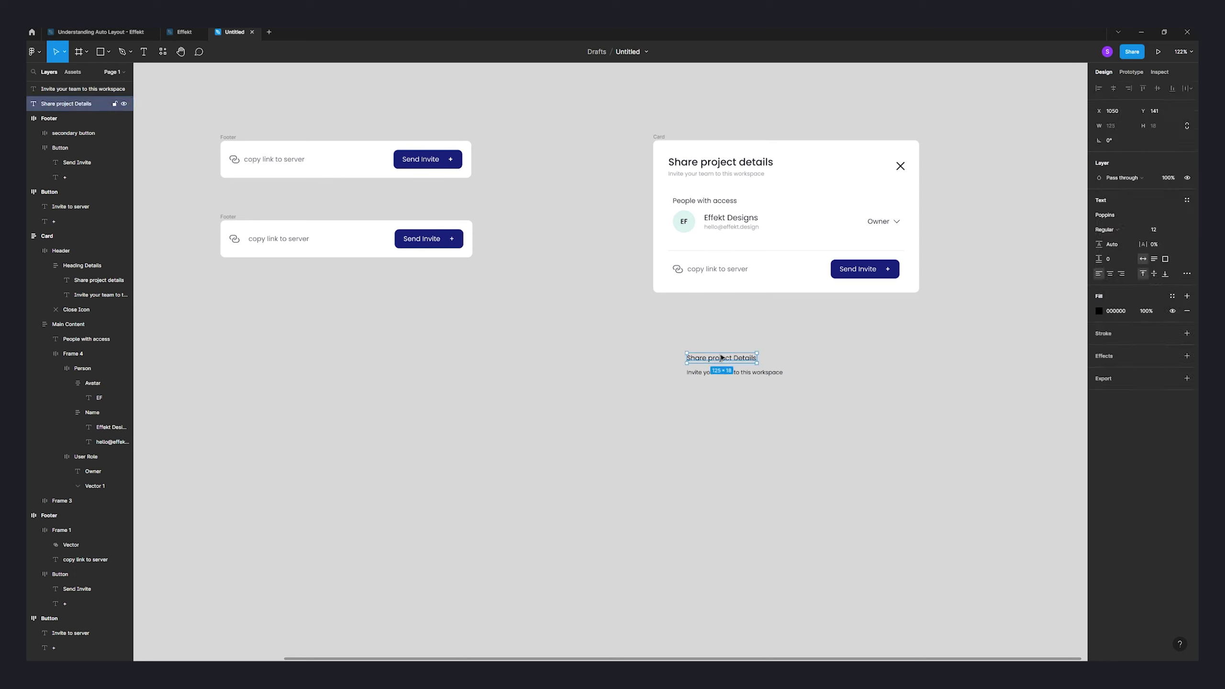
click(1171, 230)
text(18)
key(Return)
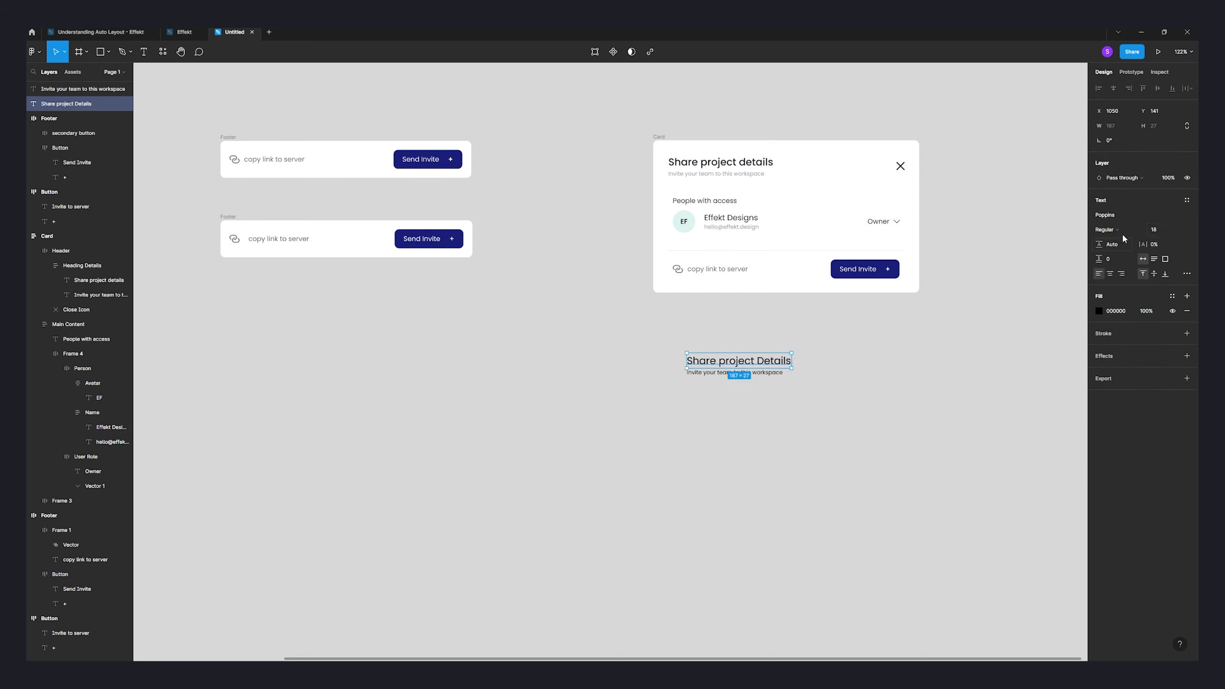
- Give both the heading and subtitle the dark 282A36 fill colour
click(890, 362)
click(733, 372)
shift+click(743, 360)
click(1099, 348)
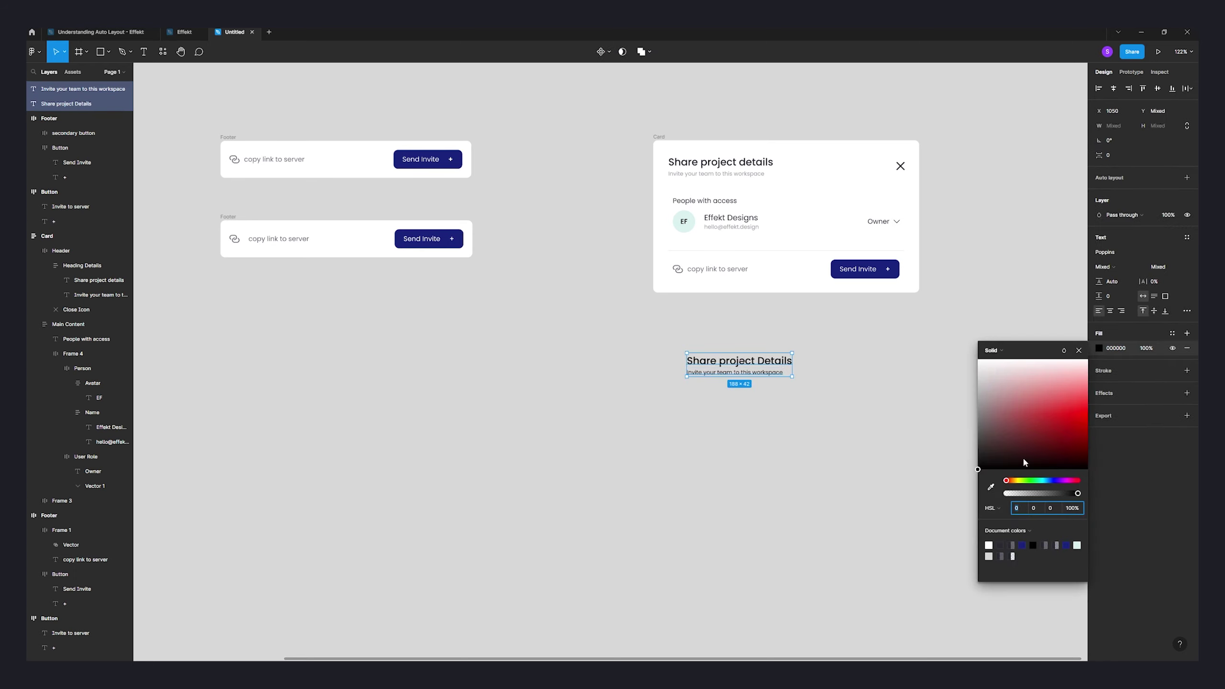
text(282A36)
click(834, 408)
- Set the subtitle's fill opacity to 50%, then select both text layers
click(767, 362)
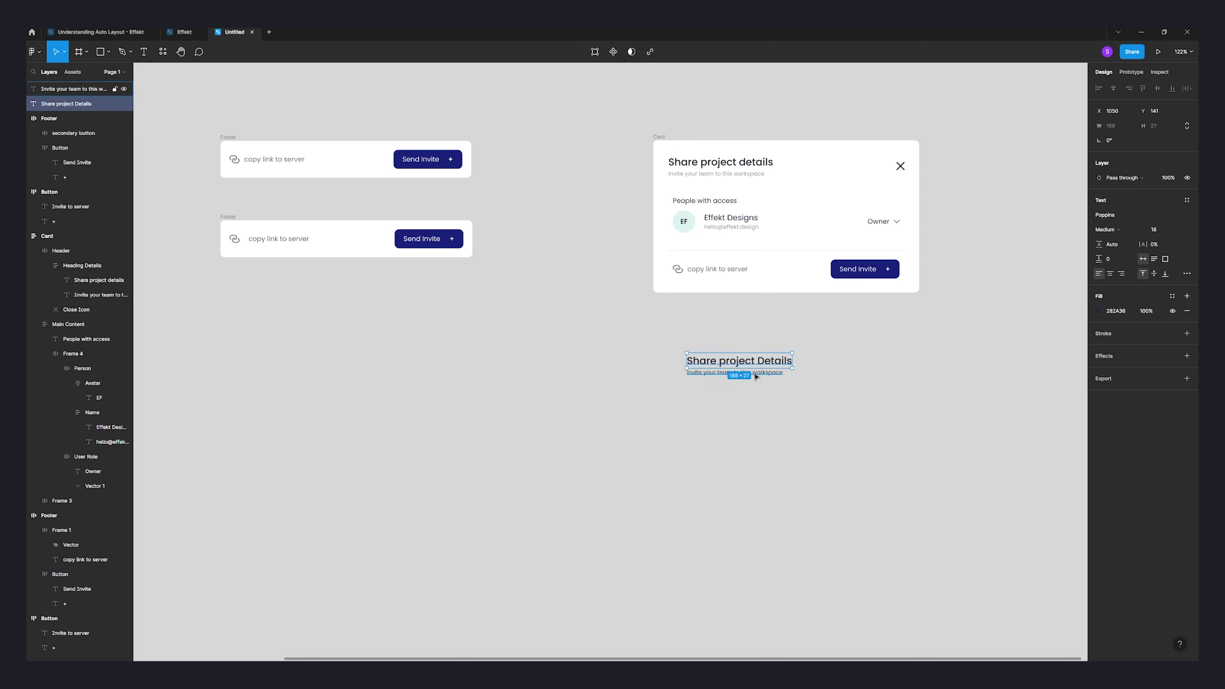
click(1026, 348)
click(772, 372)
click(1147, 311)
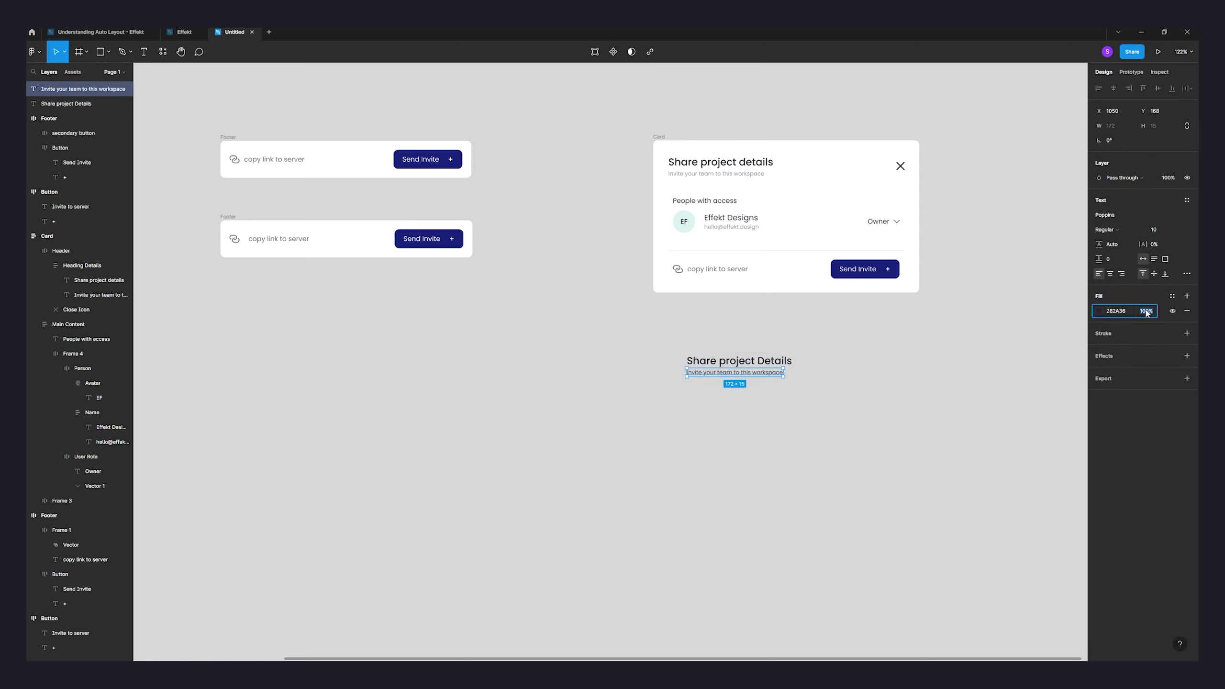
key(Return)
click(889, 383)
scroll(820, 377, up, 5)
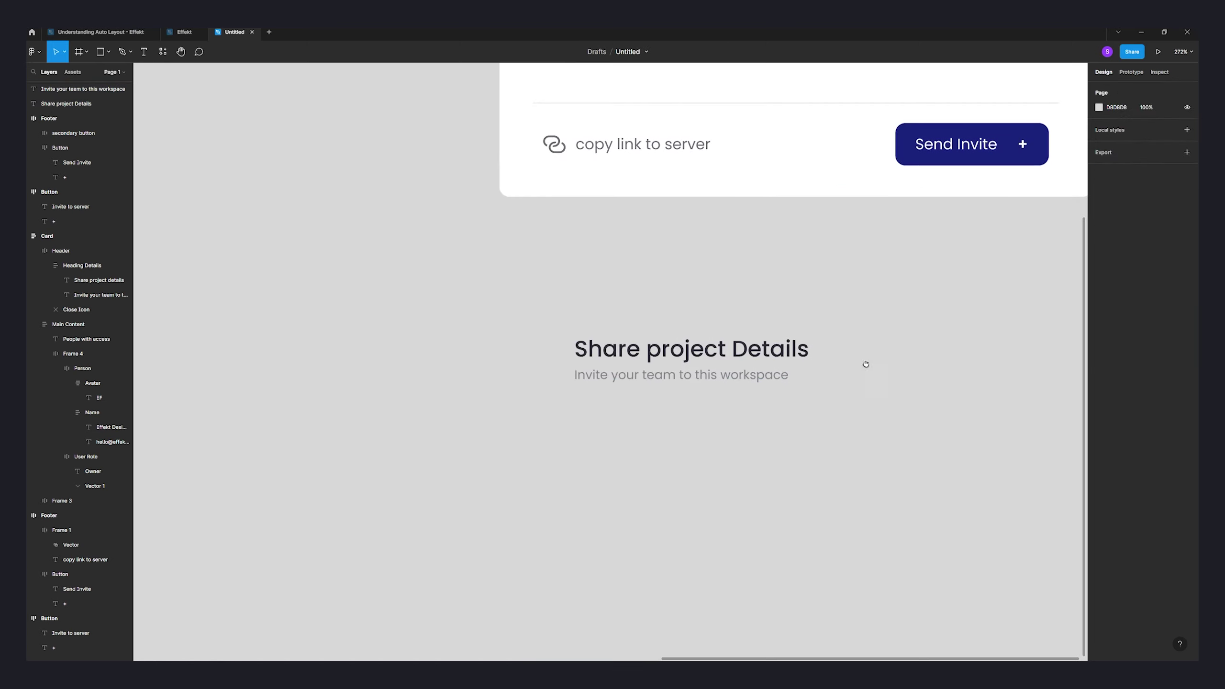
drag(800, 359, 627, 442)
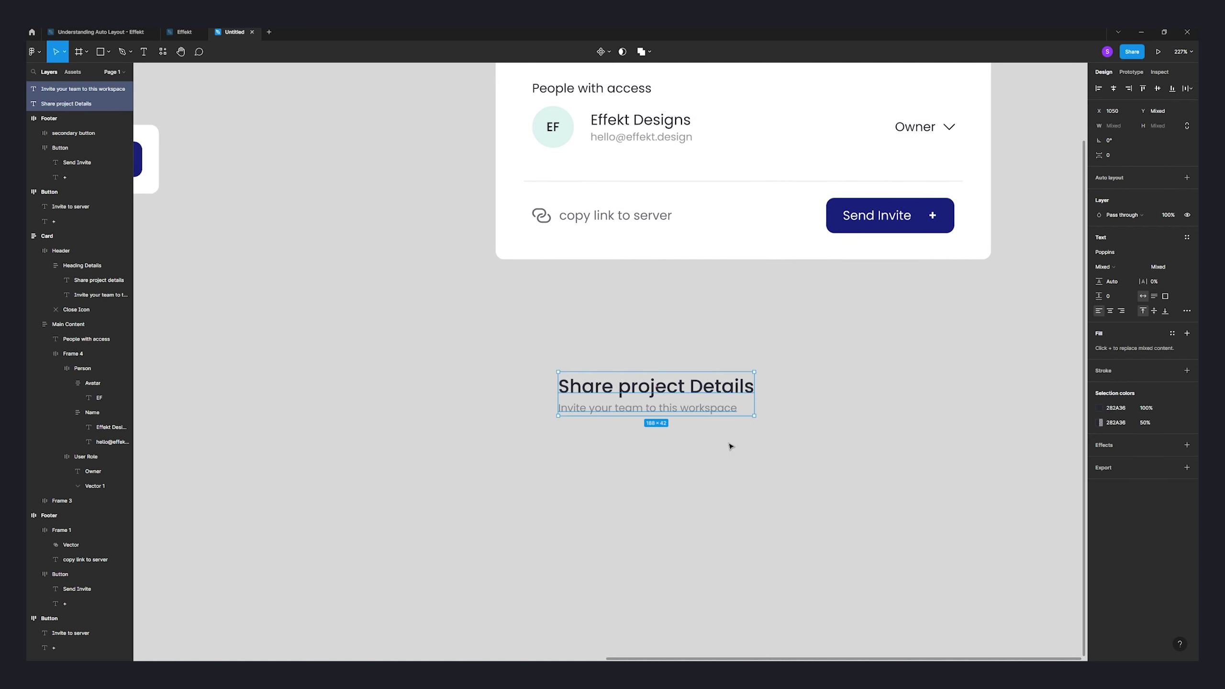
- Wrap the heading and subtitle in an auto layout frame named 'Heading'
key(shift+a)
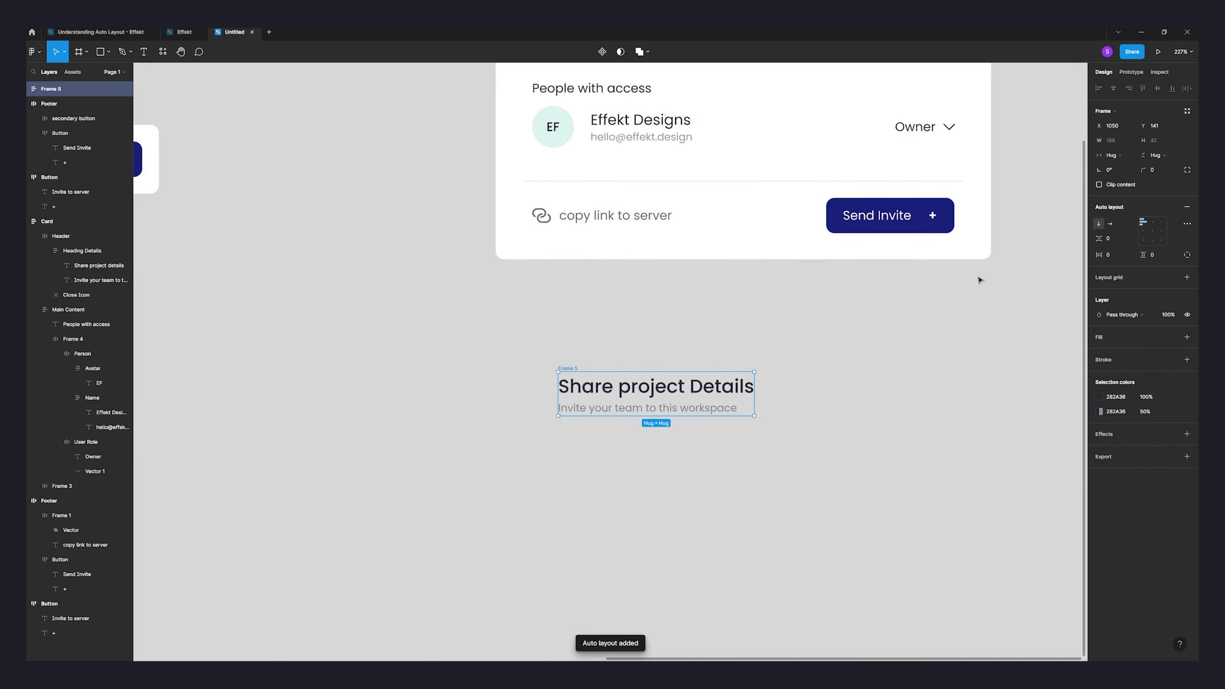
drag(573, 370, 536, 371)
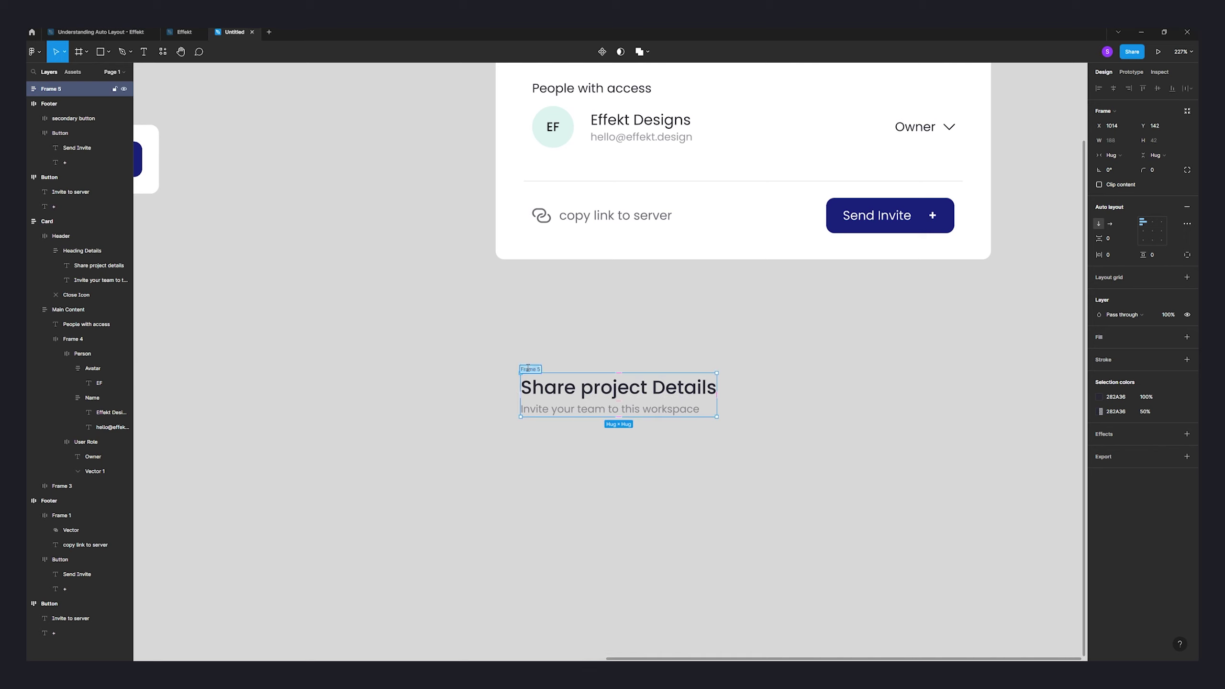
text(Seading)
key(Return)
- Collapse the Card, Button and Footer groups in the Layers panel
click(27, 221)
click(27, 177)
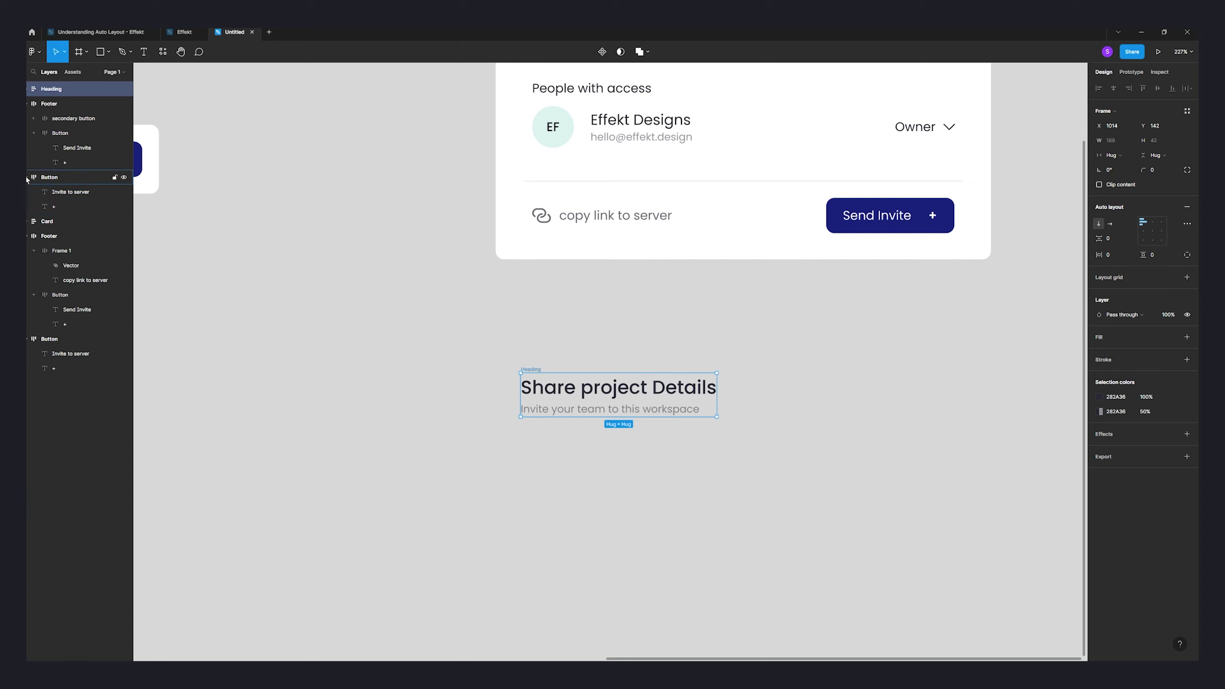
click(28, 206)
click(27, 221)
click(630, 363)
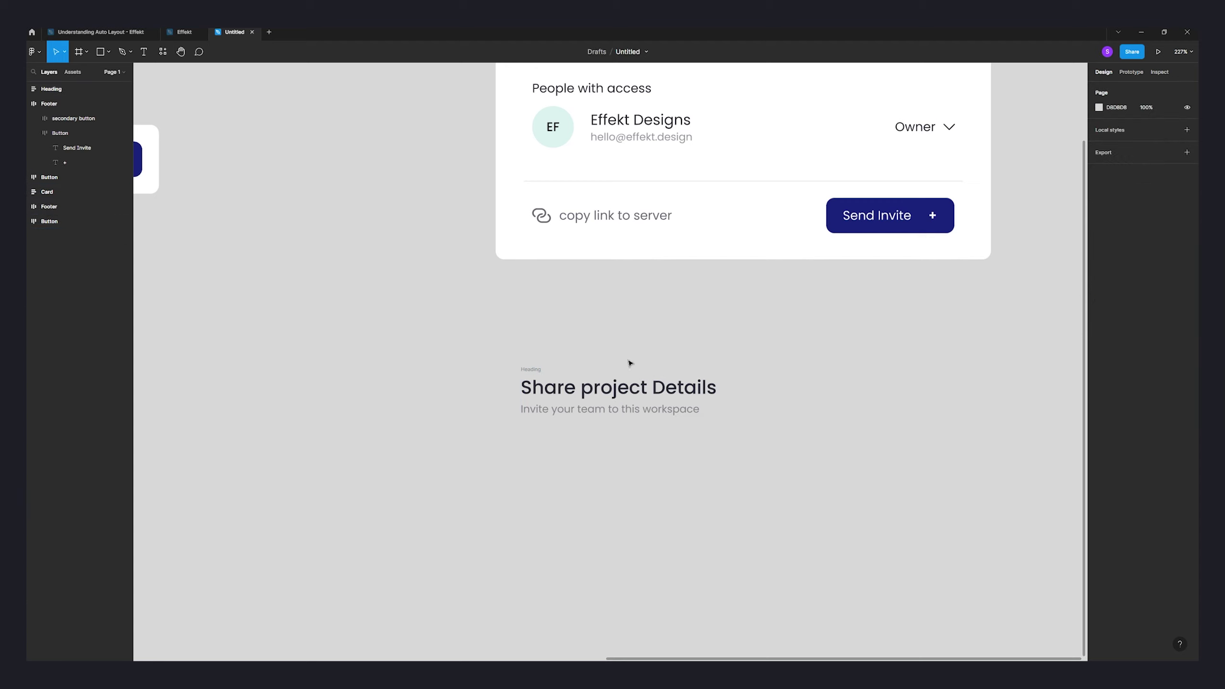
- Draw an X close icon right of the heading using two crossing pen lines
ctrl+scroll(678, 349, down, 5)
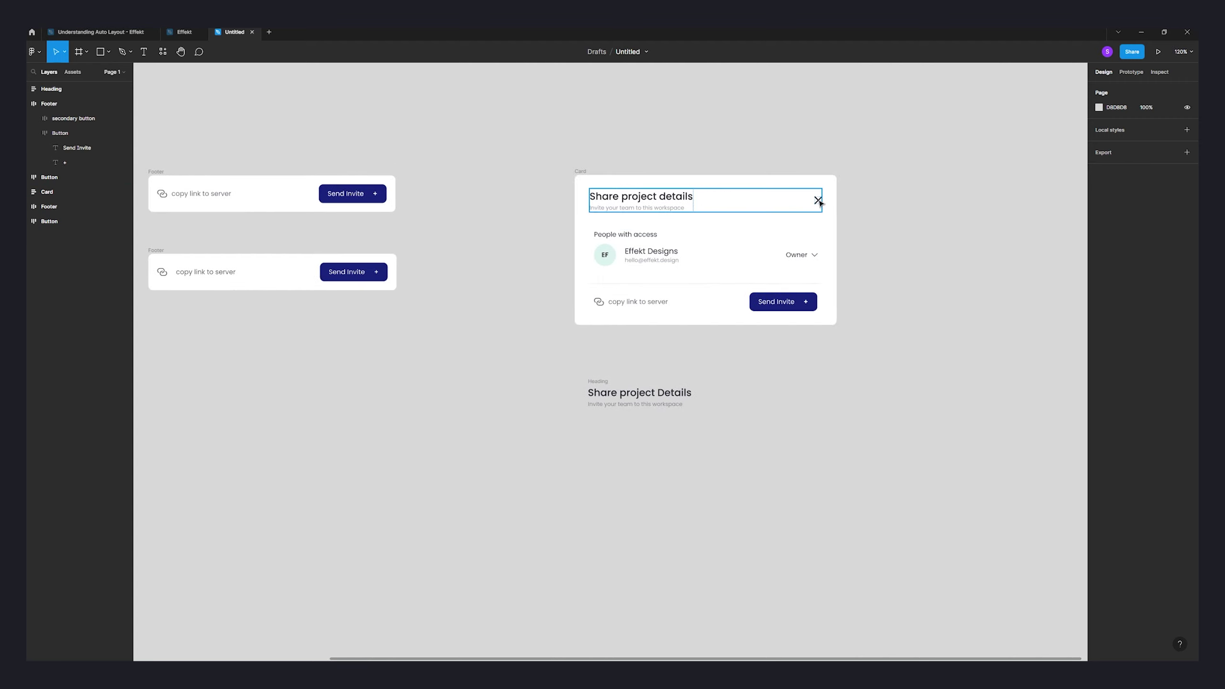
click(130, 52)
ctrl+scroll(684, 416, up, 3)
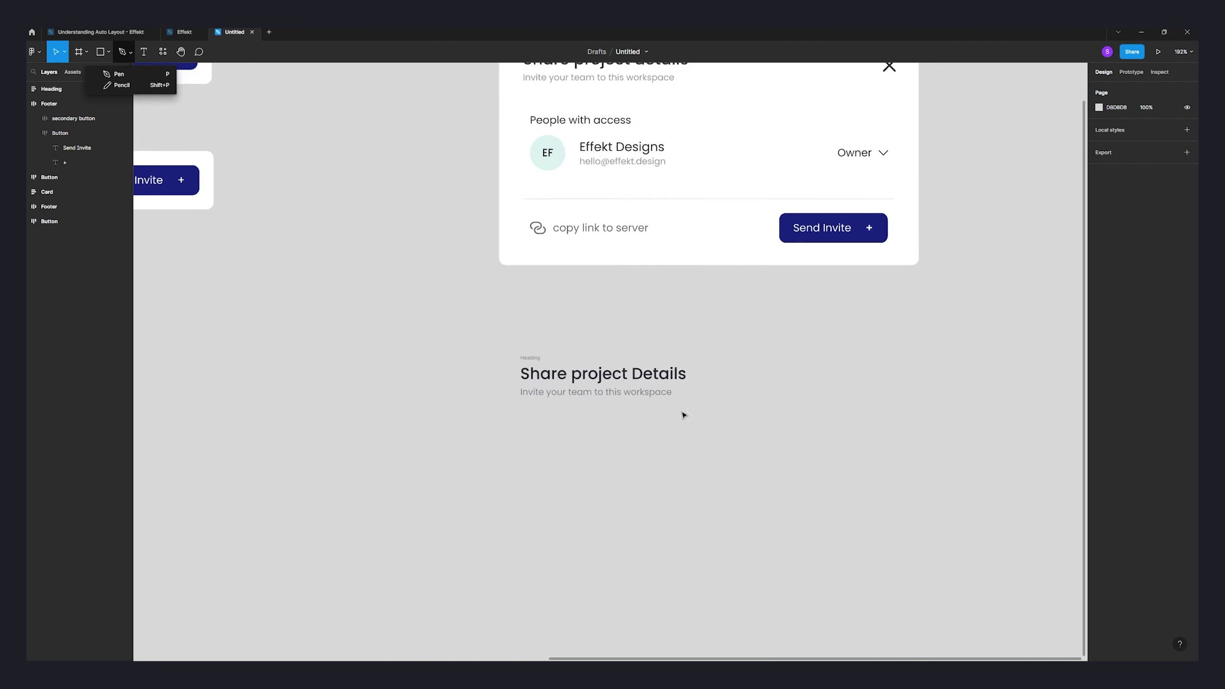
click(135, 73)
ctrl+scroll(717, 405, up, 4)
click(781, 313)
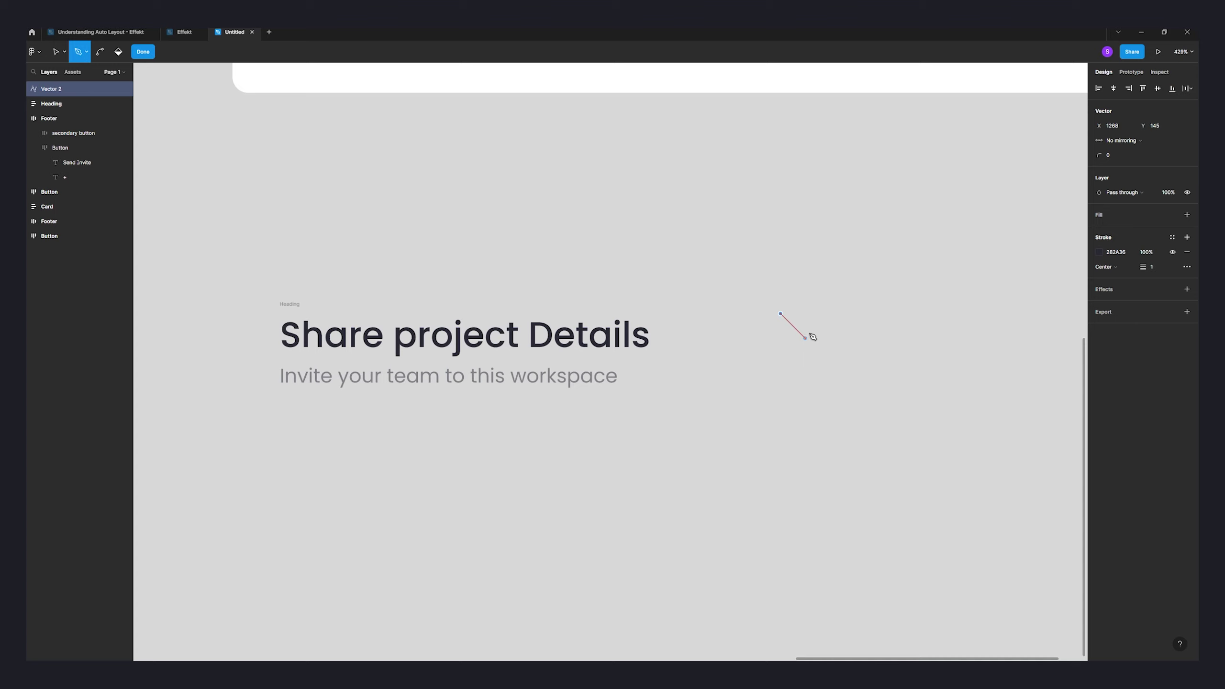
click(803, 337)
key(Escape)
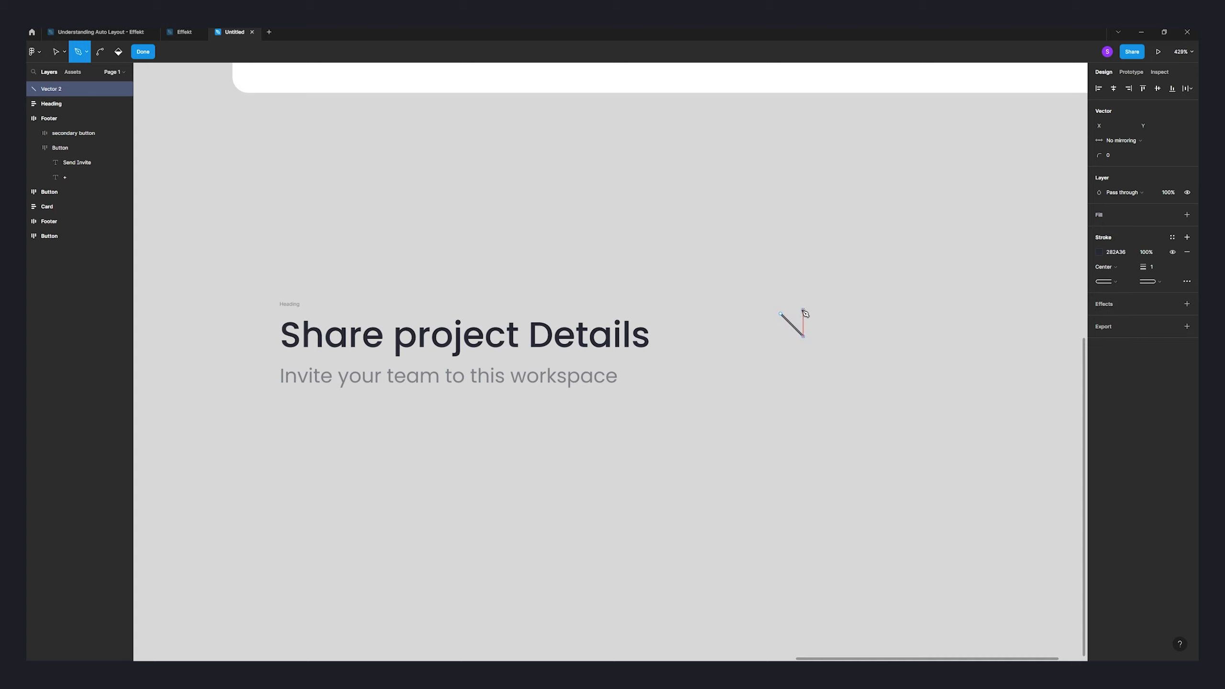
click(804, 314)
click(781, 337)
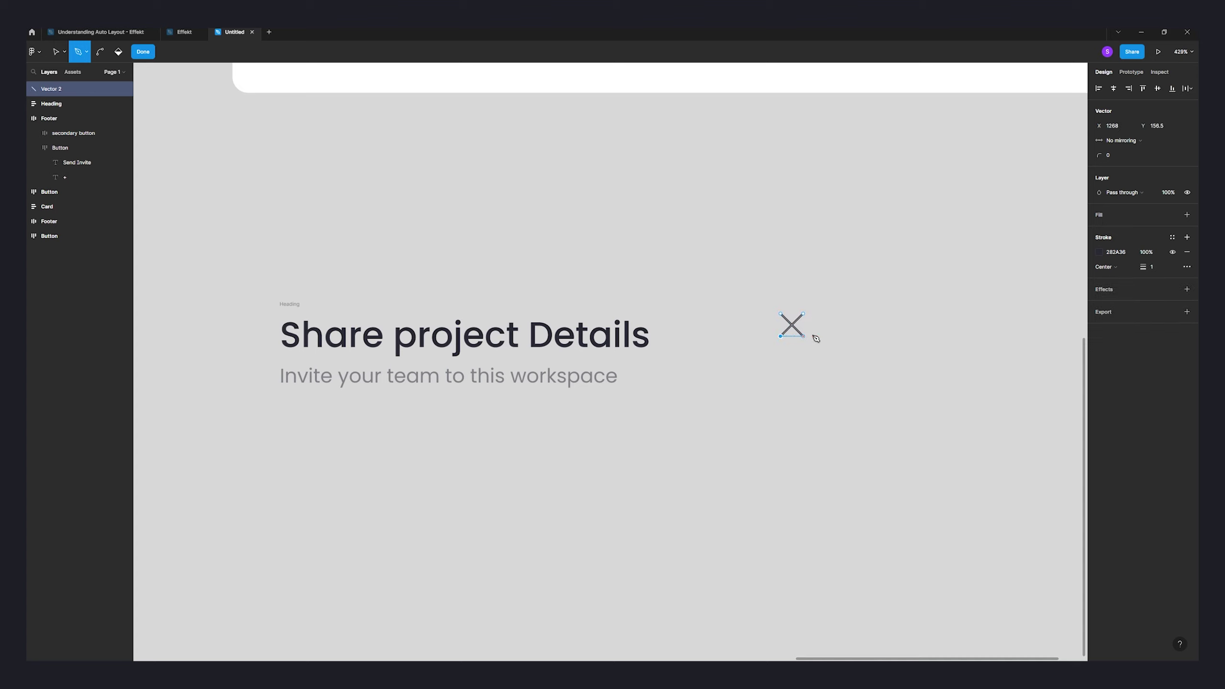
key(Escape)
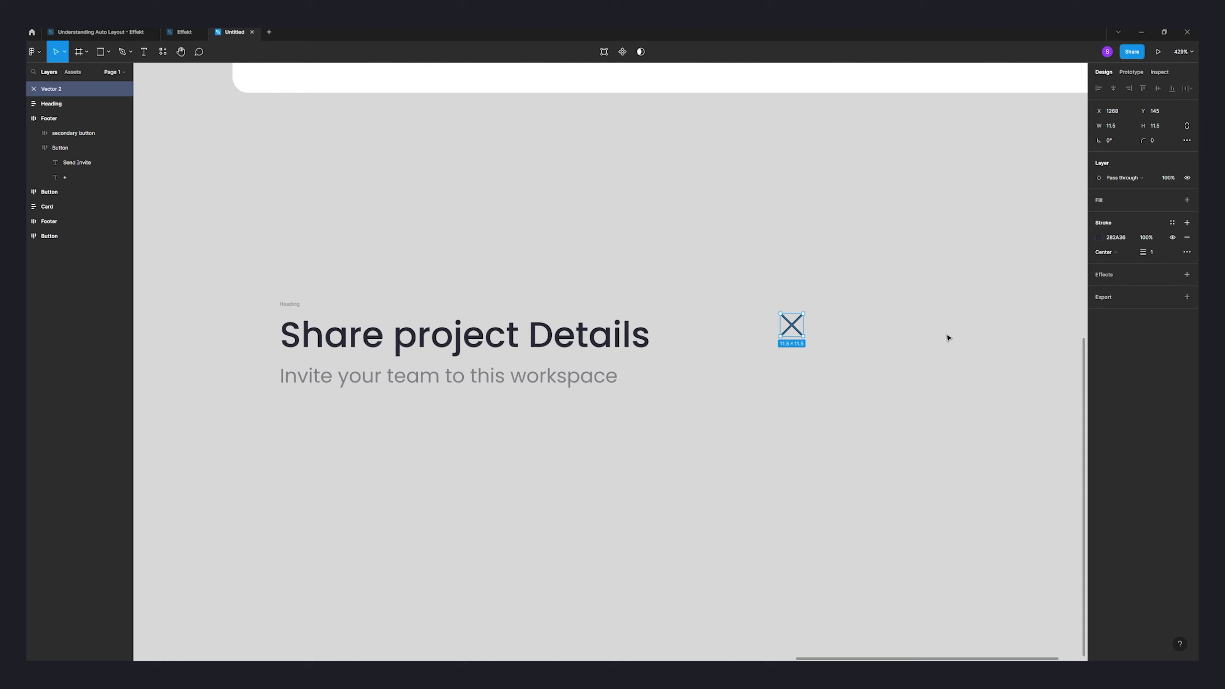
- Give the X icon's stroke a 1.5 weight and slightly shrink the icon
click(1148, 242)
click(825, 323)
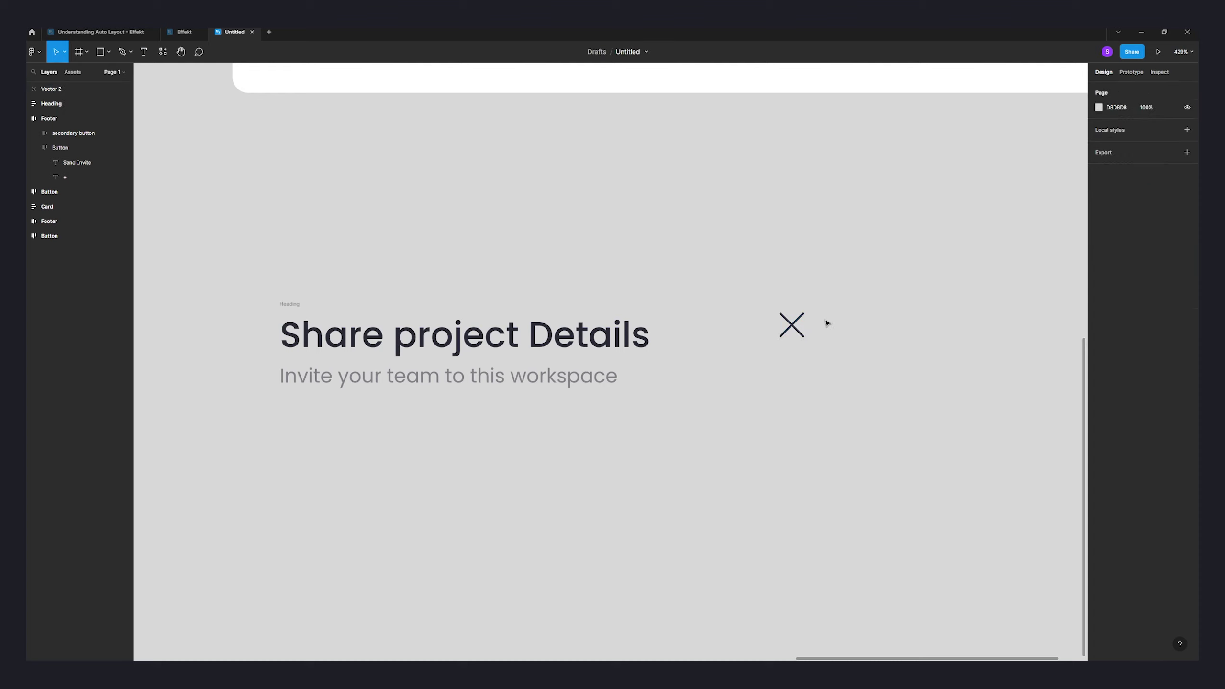
click(798, 324)
click(1156, 252)
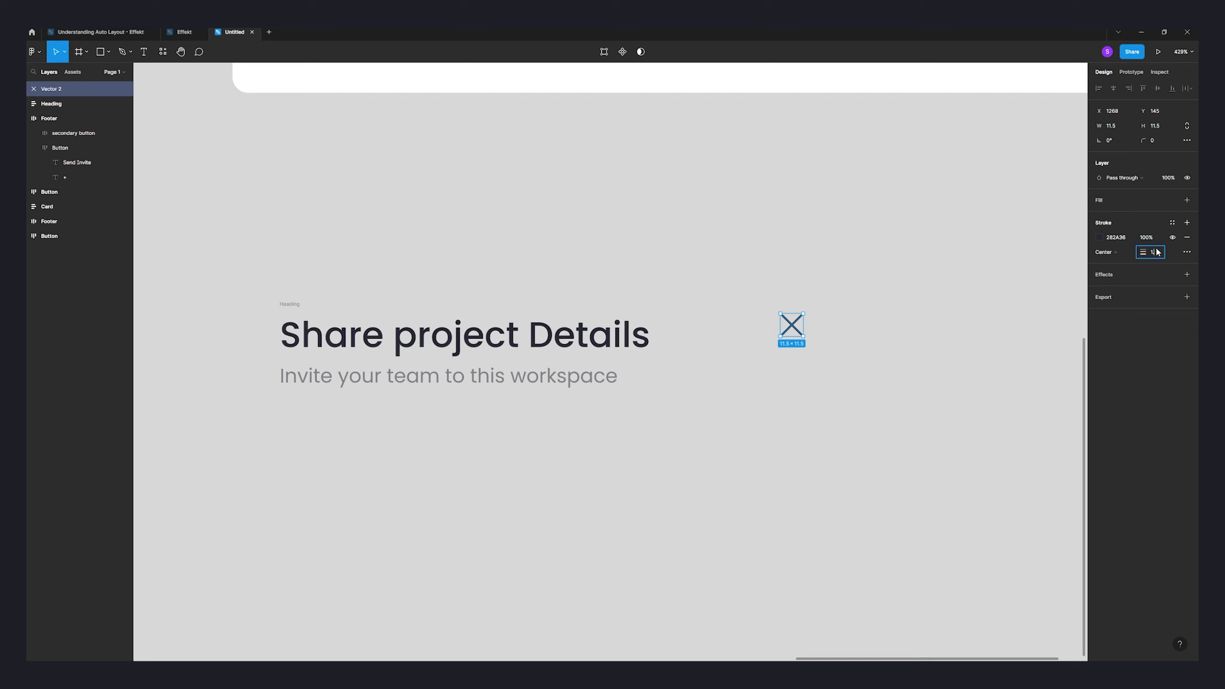
text(1.5)
key(Return)
click(832, 319)
click(794, 325)
drag(803, 336, 801, 334)
- Move the X icon to the heading's right edge and wrap both in auto layout
click(850, 339)
scroll(877, 347, down, 6)
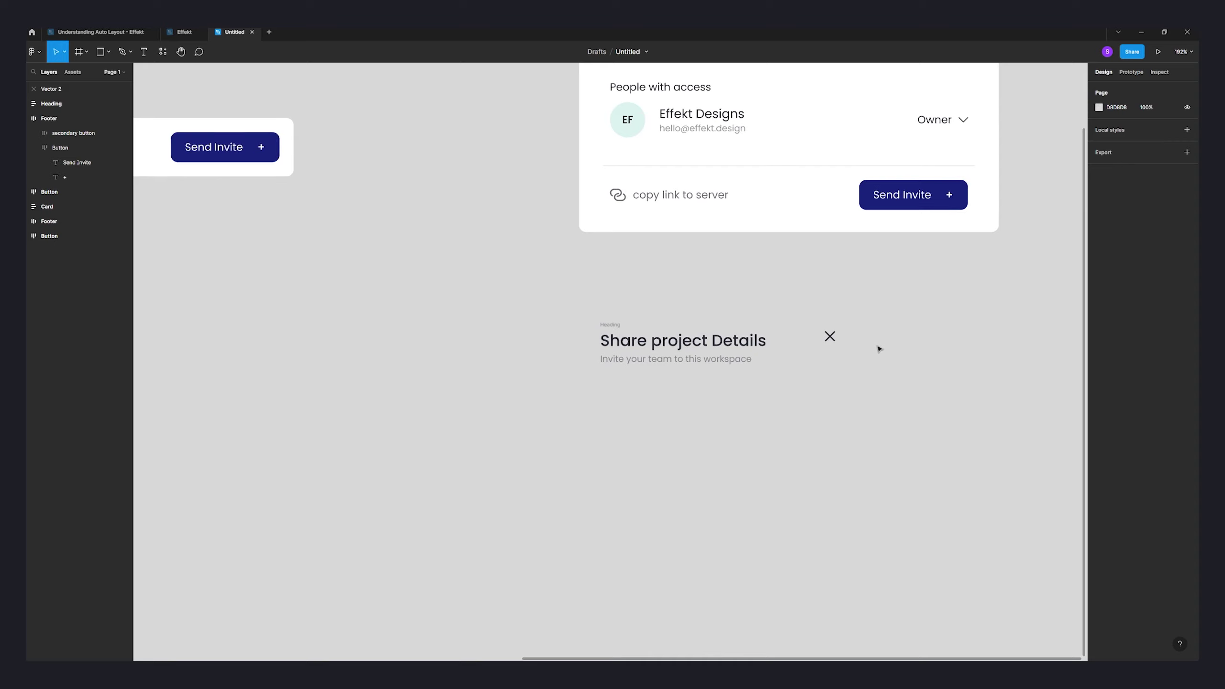
drag(752, 429, 859, 441)
shift+click(633, 425)
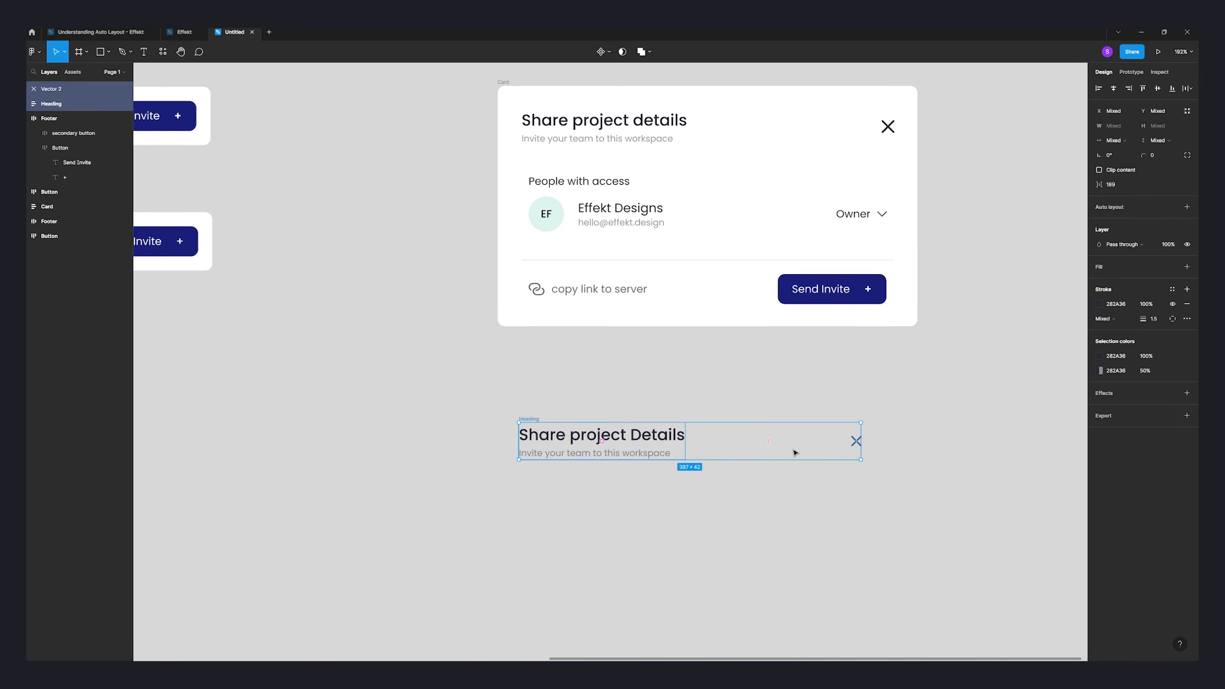
key(shift+a)
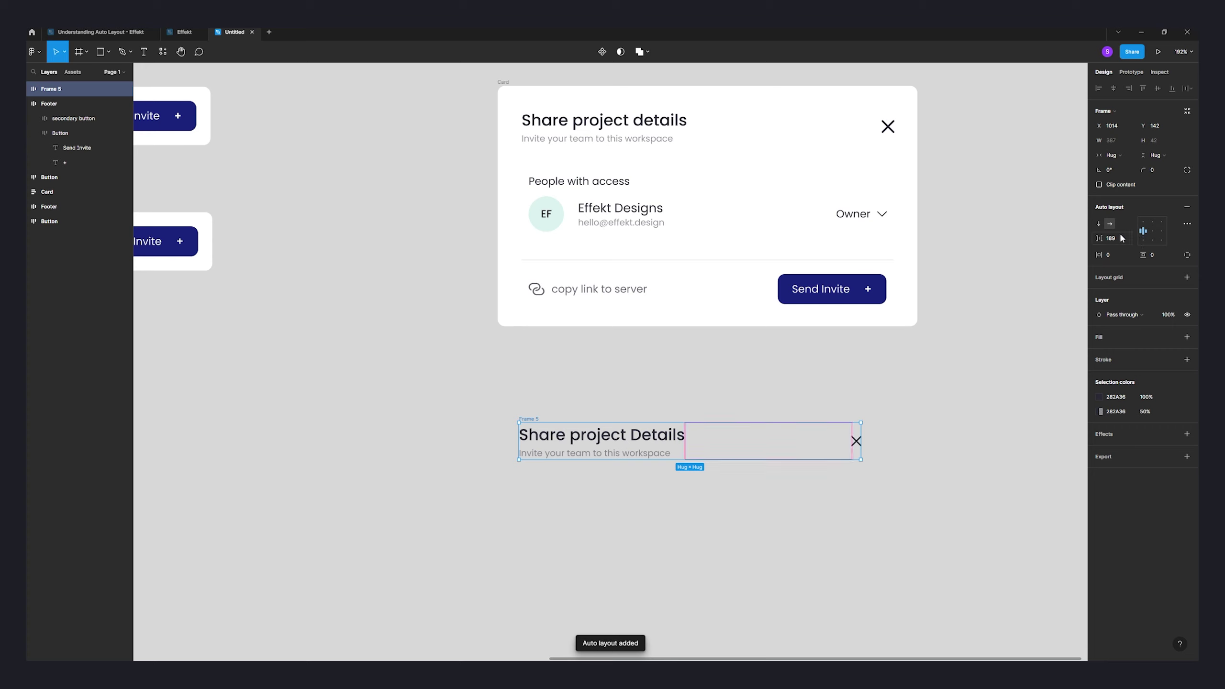
- Set the new frame to Space between, widen it to card width, and name it 'Header'
click(1187, 224)
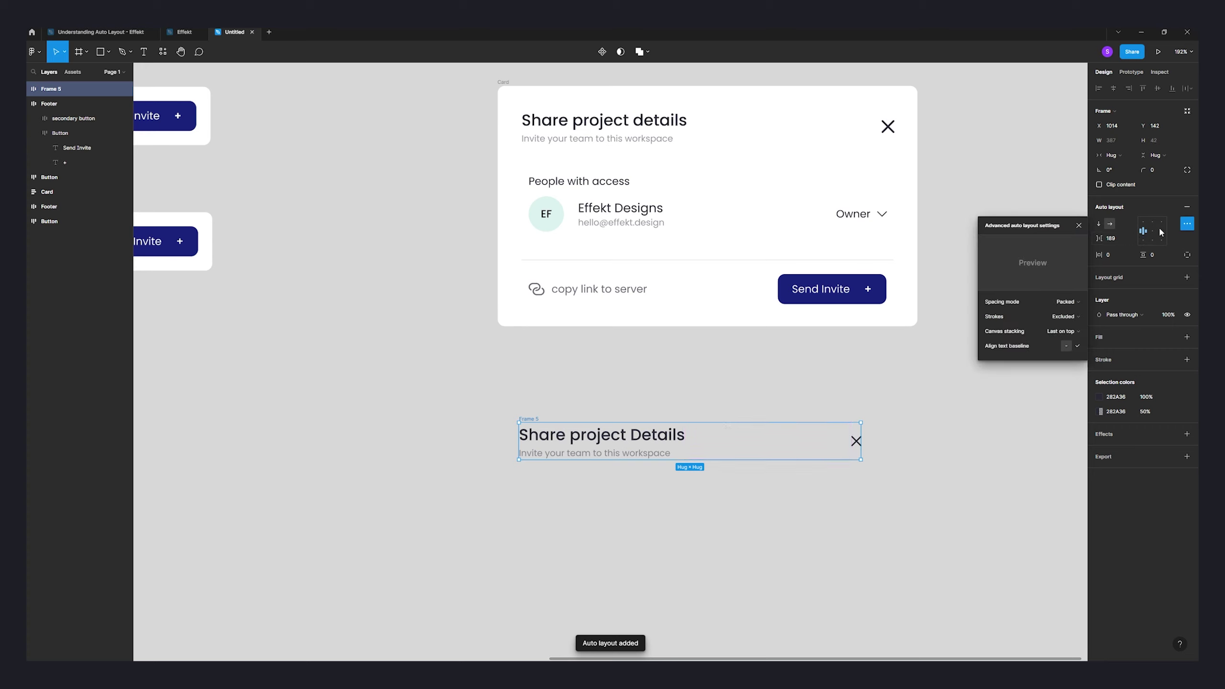
click(1049, 303)
click(1042, 309)
click(952, 405)
drag(861, 448, 829, 423)
drag(531, 417, 529, 413)
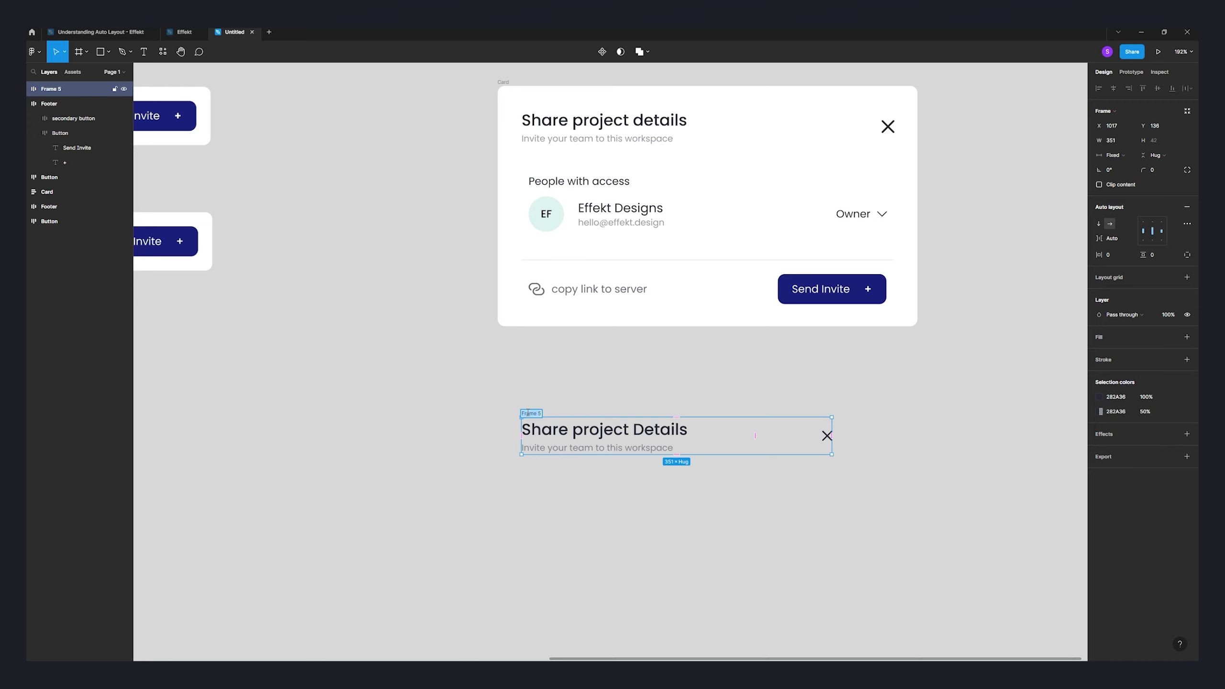
text(Header)
key(Return)
click(658, 389)
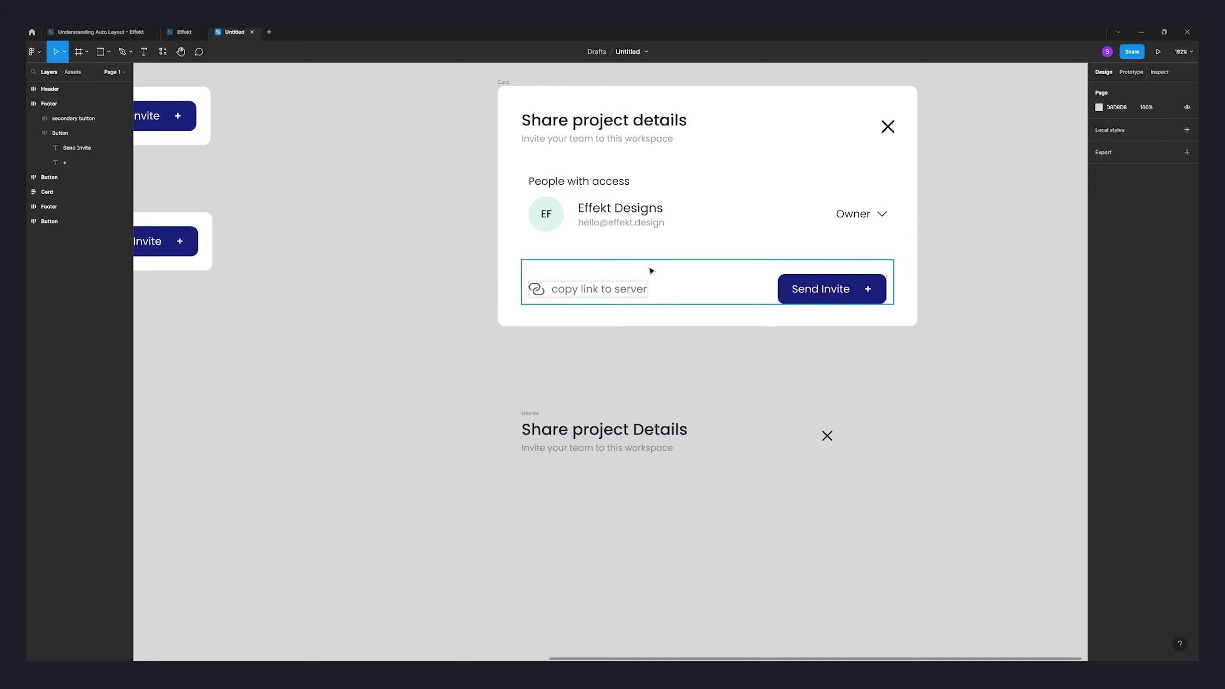
- Add a 'people with access' text label below the Header, left-aligned, at font size 12
scroll(443, 414, left, 3)
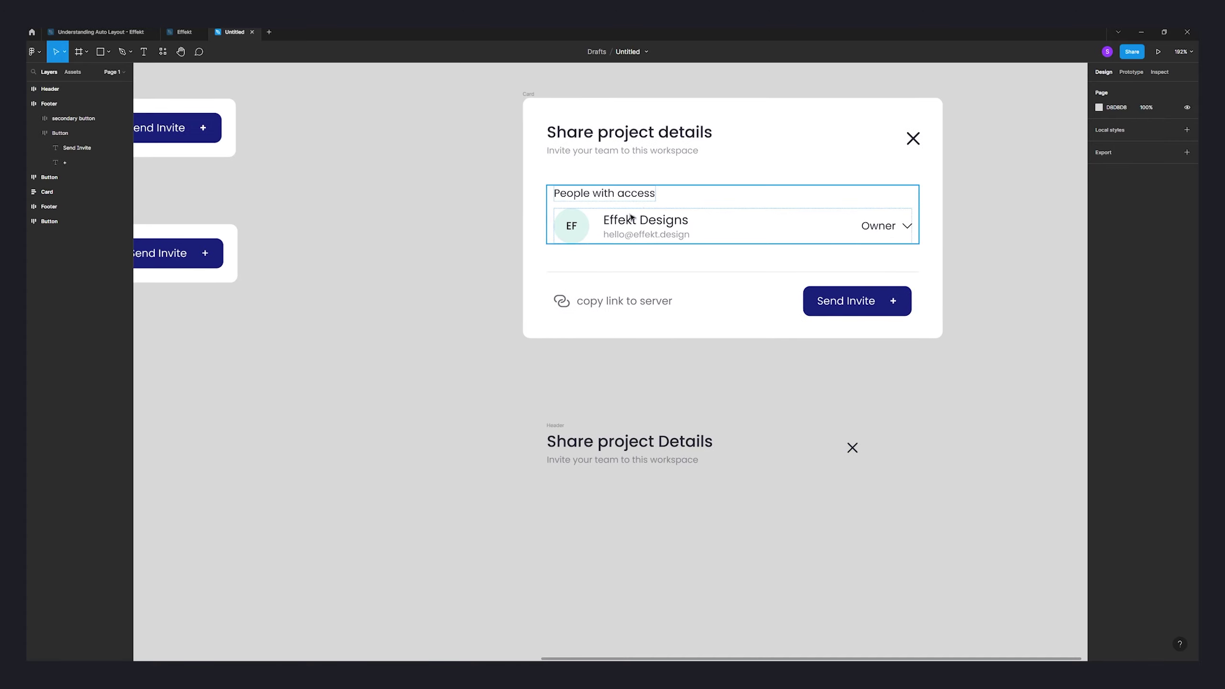
scroll(543, 377, down, 3)
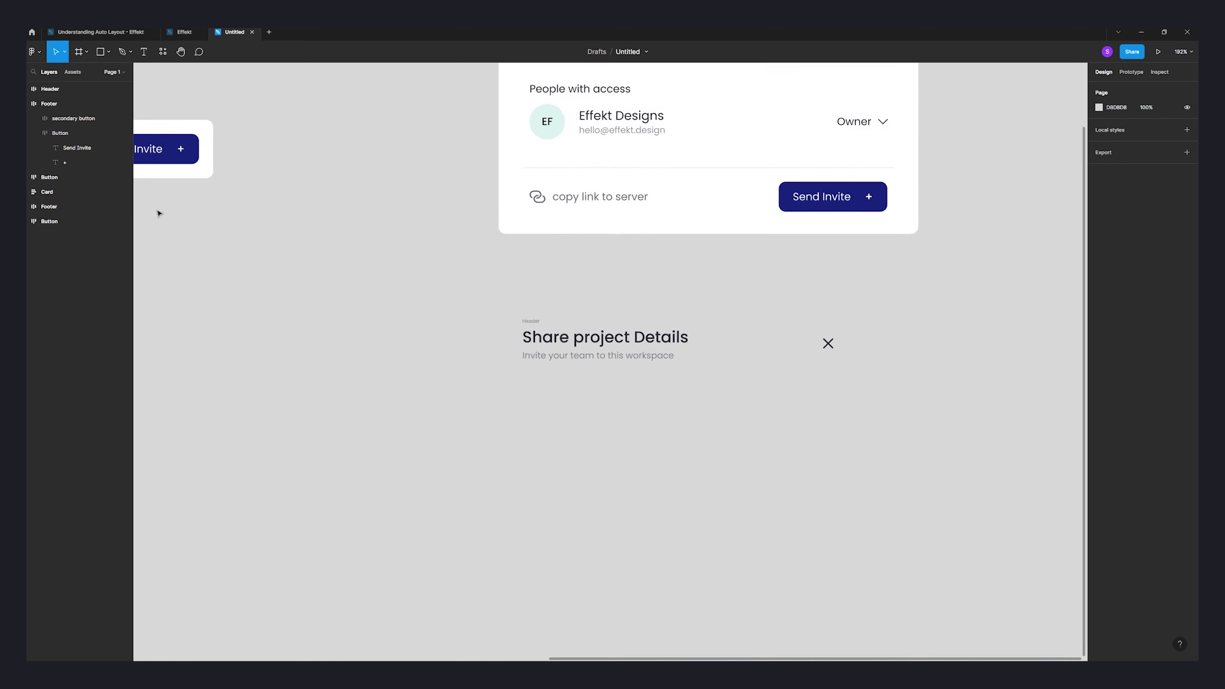
click(143, 51)
click(532, 409)
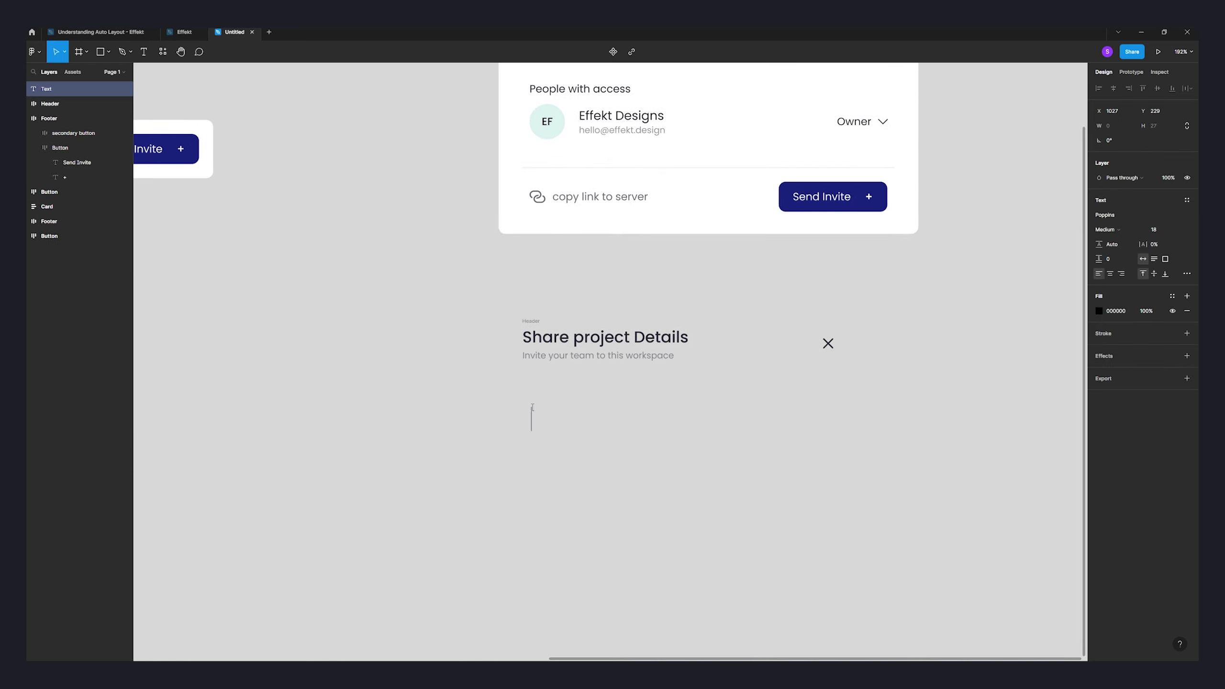
text(people with)
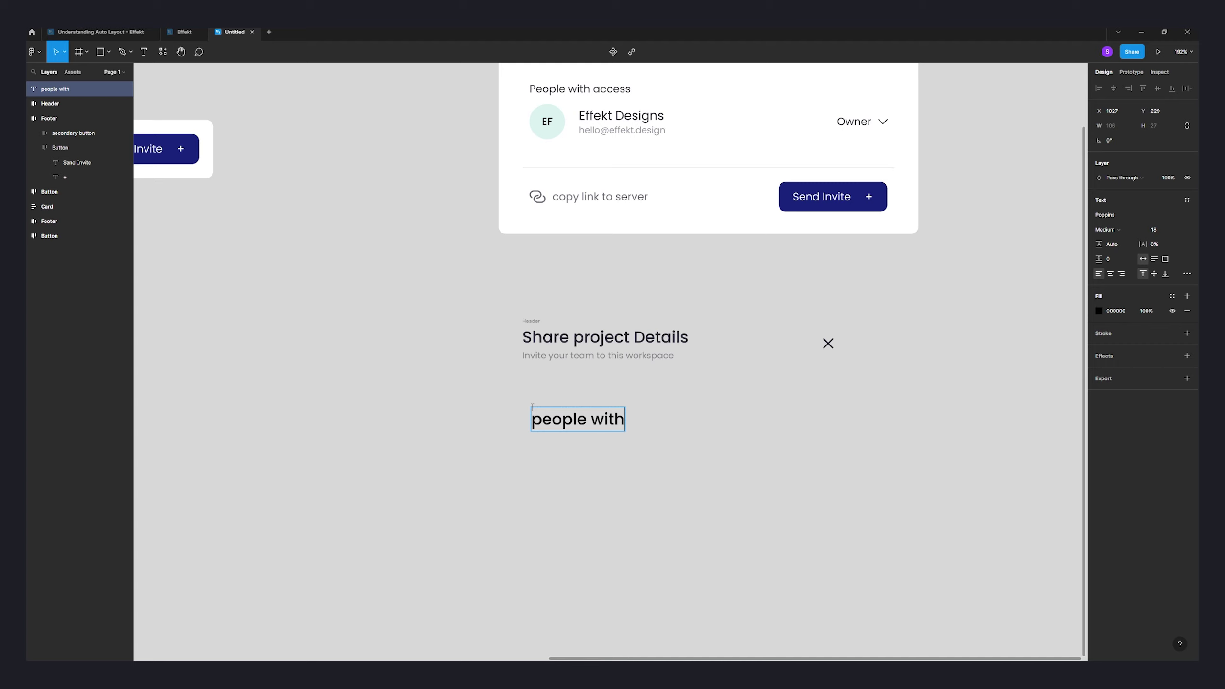
text( access)
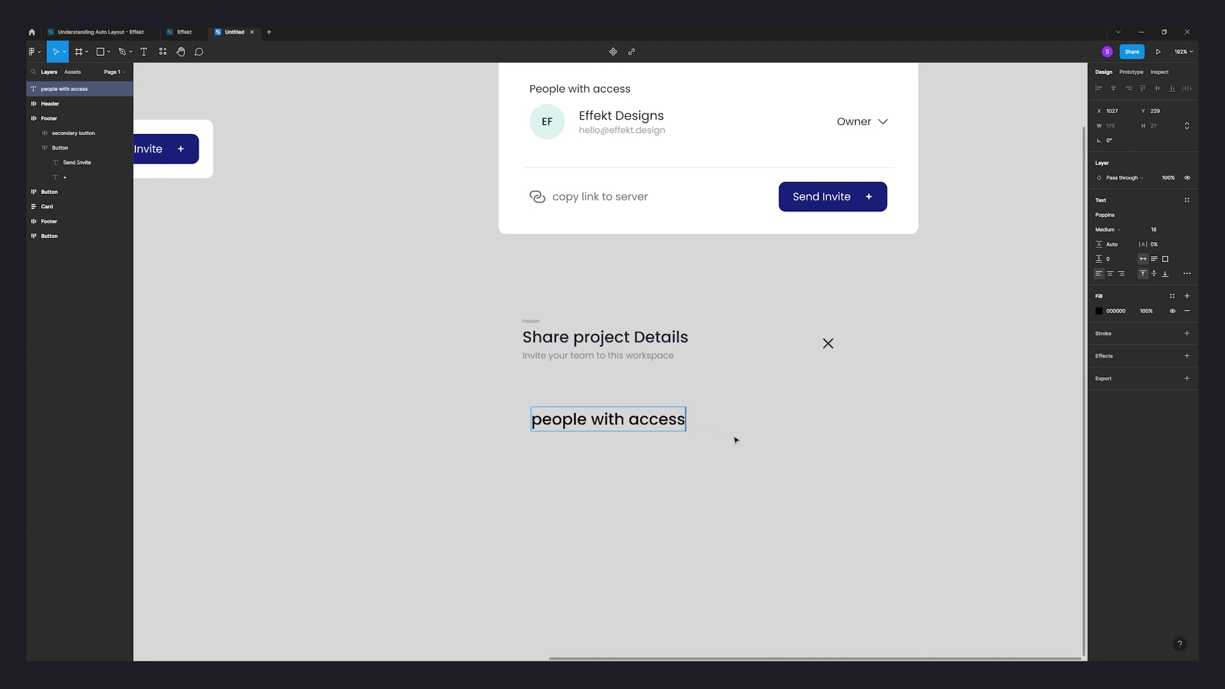
key(Escape)
drag(647, 424, 637, 423)
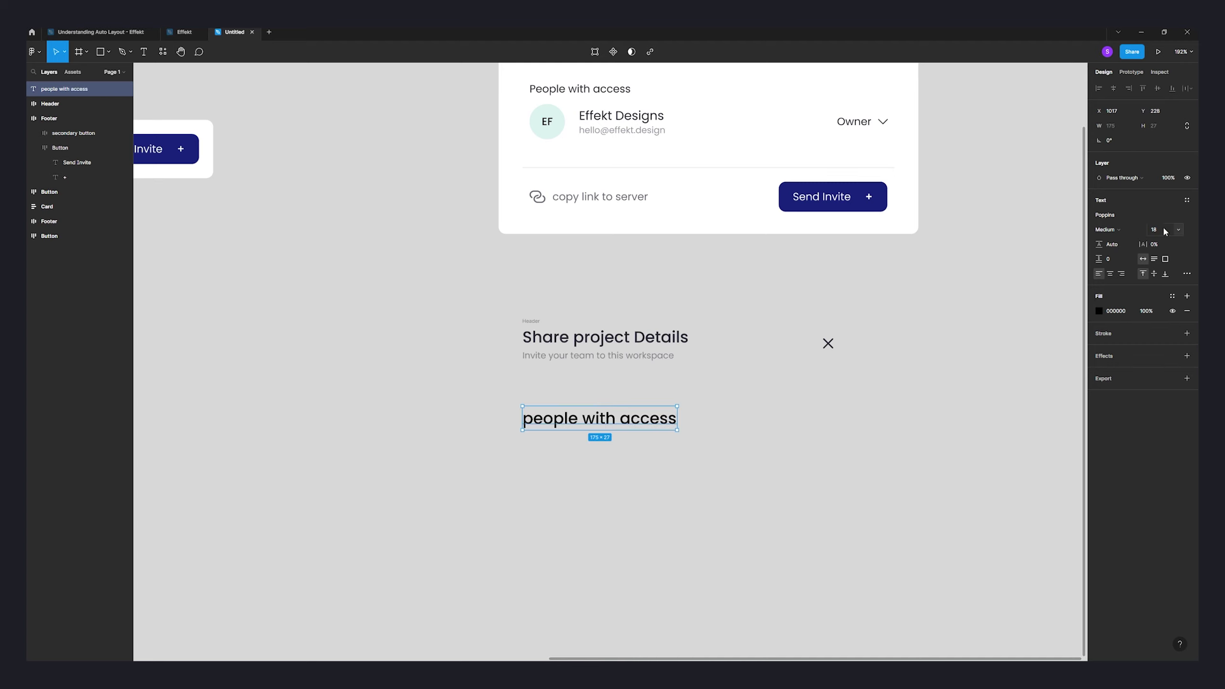
text(12)
key(Return)
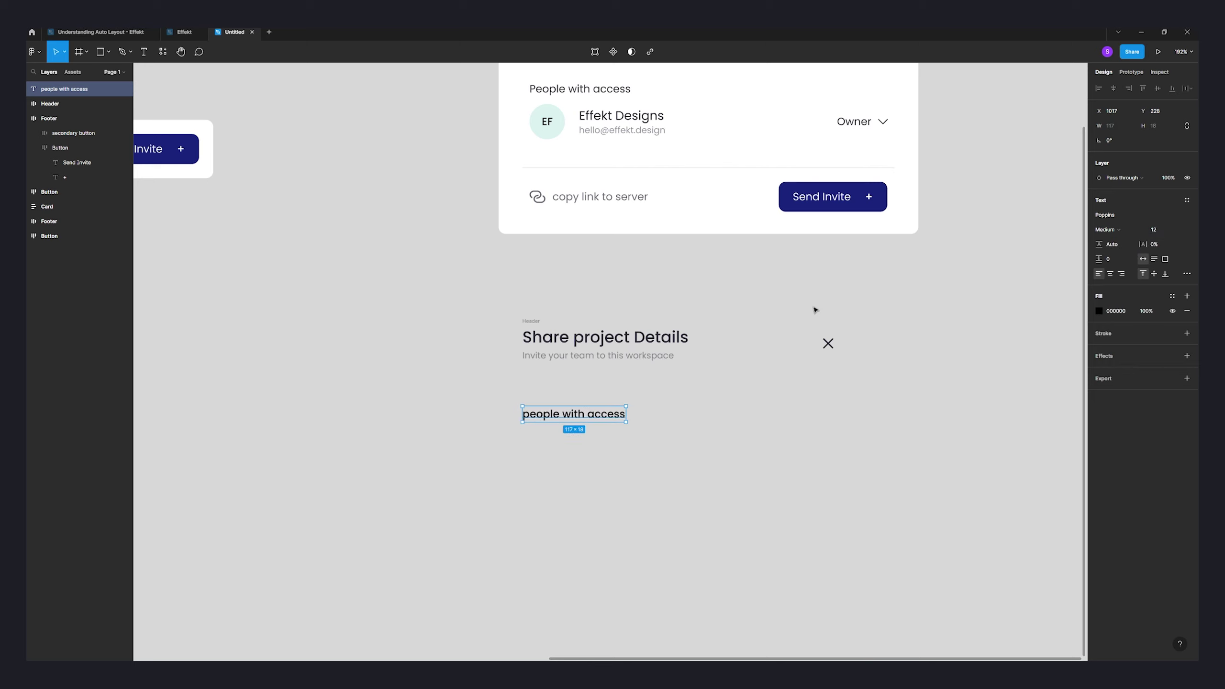
- Capitalise the label to 'People with access' and set its font weight to Regular
double_click(567, 407)
click(529, 413)
key(BackSpace)
text(P)
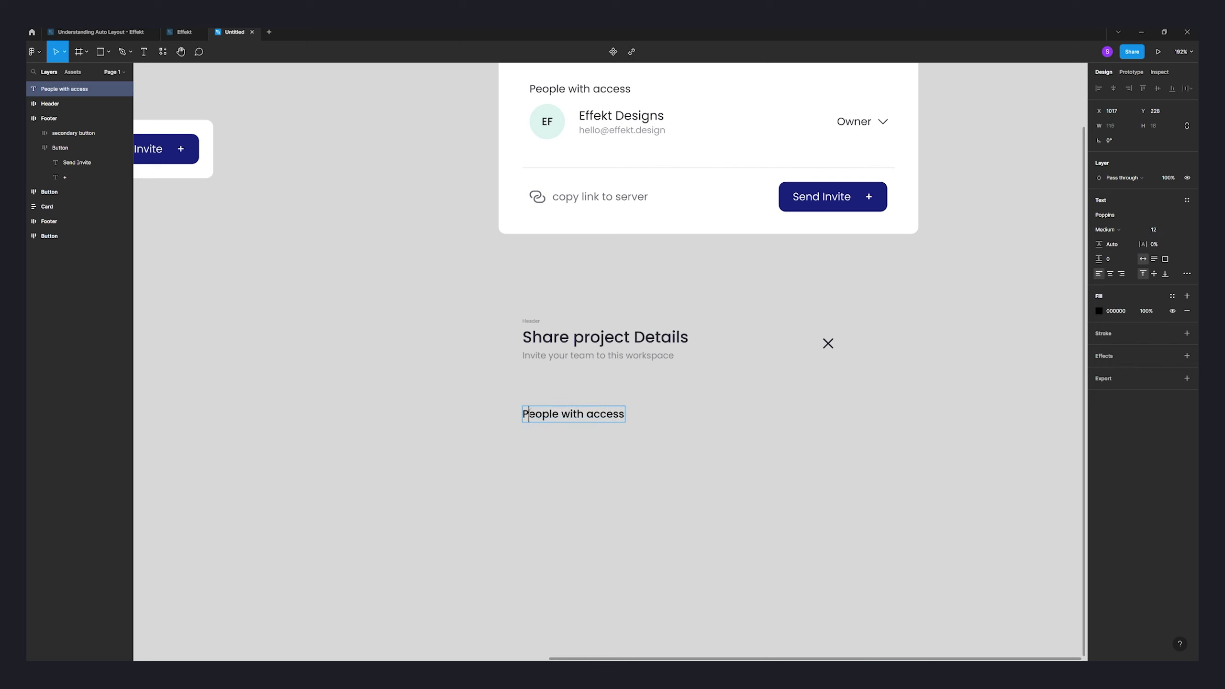
click(577, 501)
click(579, 89)
click(573, 414)
click(1108, 230)
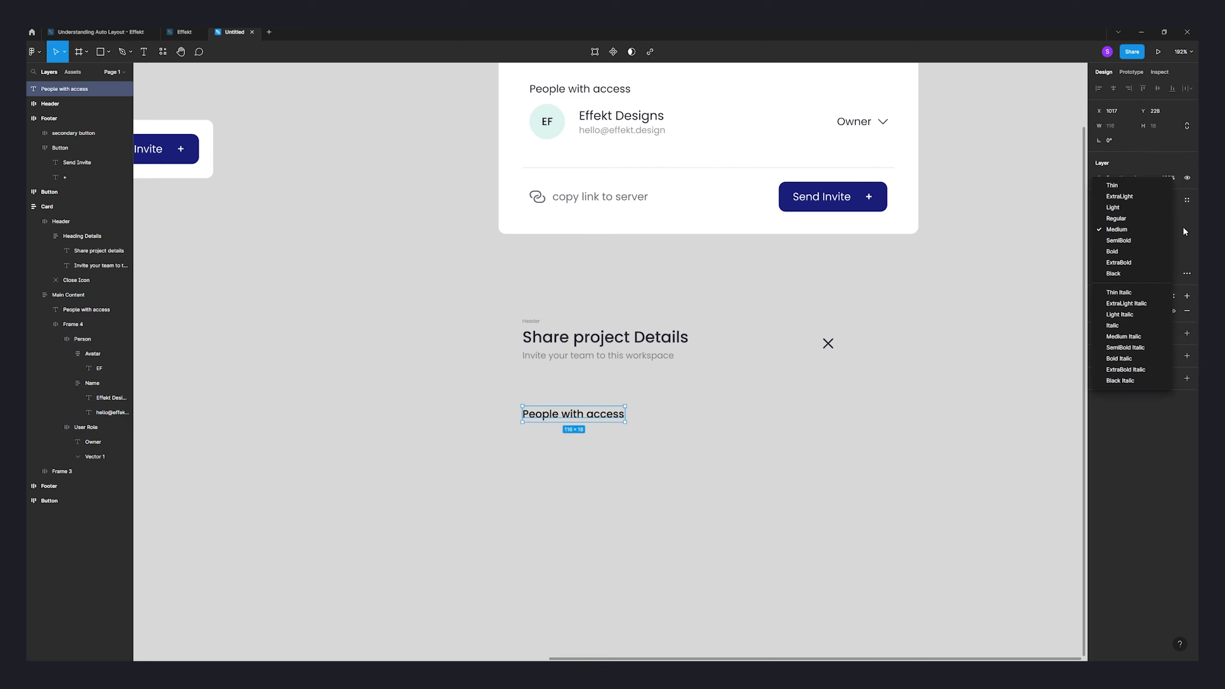
click(1116, 218)
click(1099, 311)
click(692, 501)
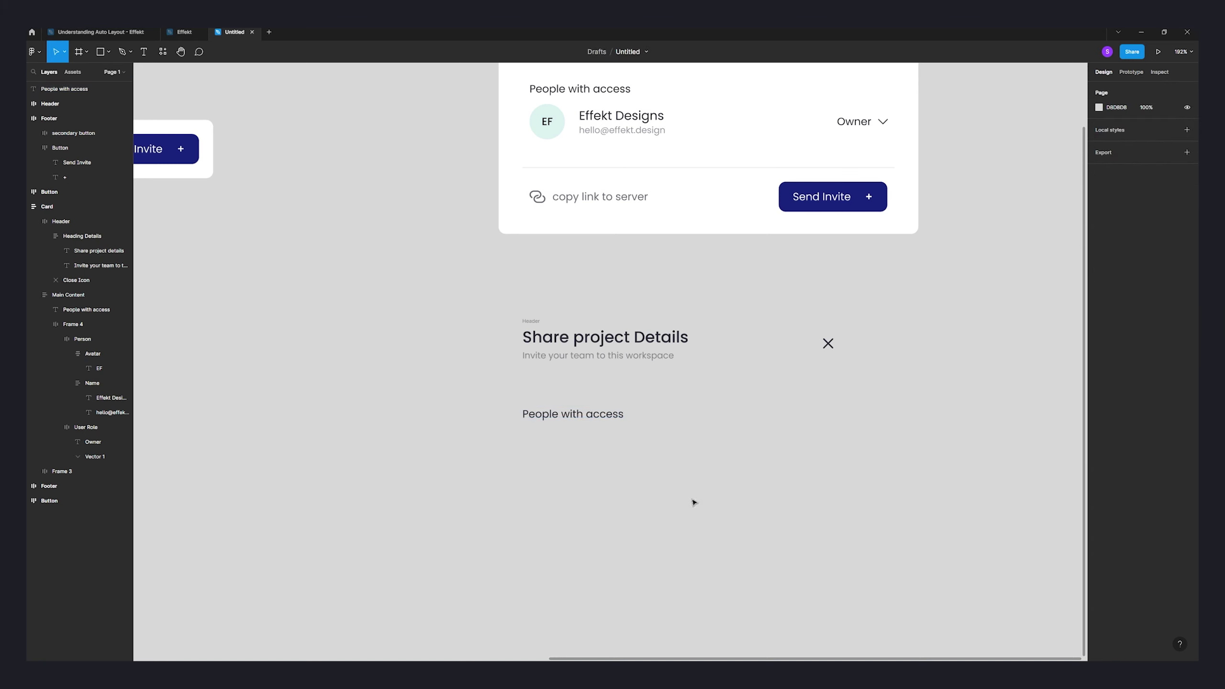
scroll(628, 446, down, 1)
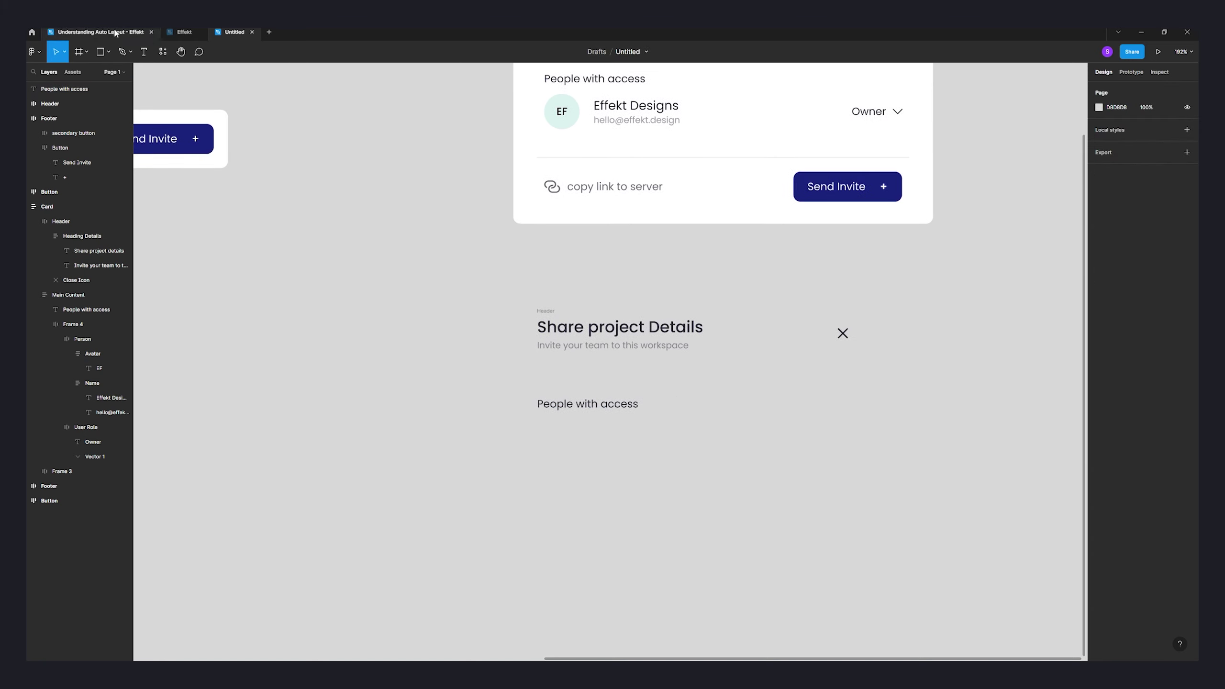
- Add an 'EF' text below the label and wrap it in an auto layout frame
click(145, 52)
click(563, 451)
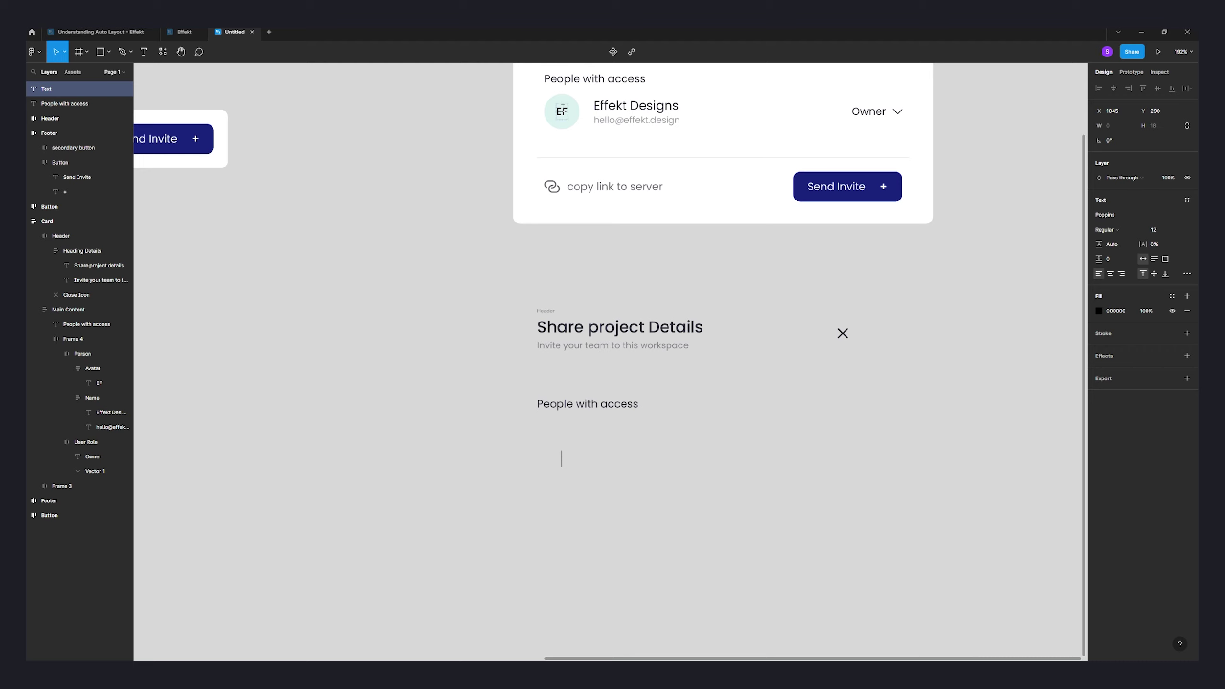
text(EF)
key(Escape)
drag(567, 462, 550, 456)
drag(550, 458, 549, 454)
key(shift+a)
- Give the EF avatar frame a DBF2F0 light teal fill and a 50 corner radius
click(671, 113)
double_click(671, 114)
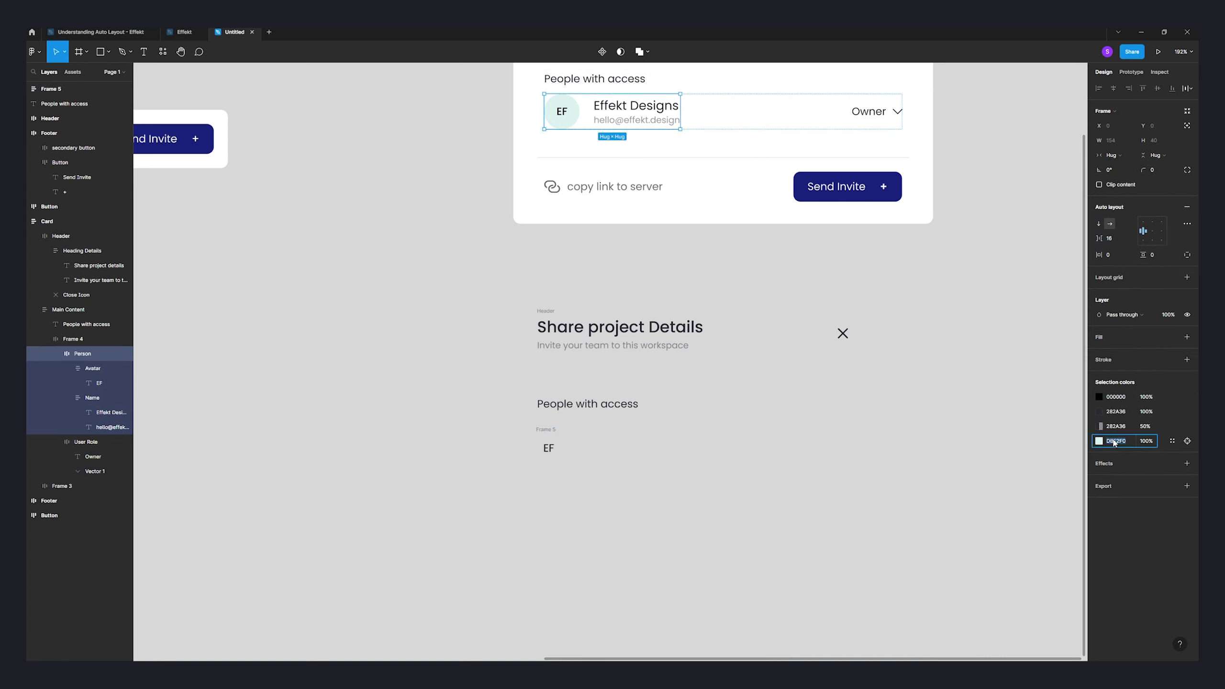
click(577, 443)
click(549, 448)
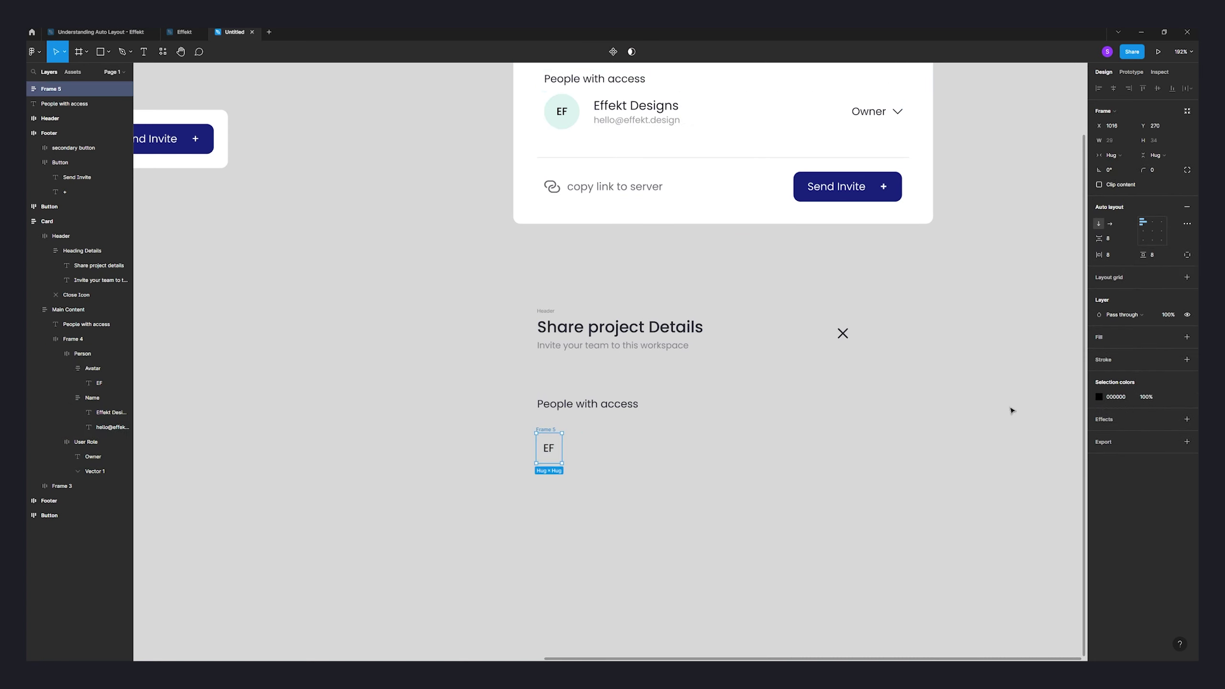
click(1187, 337)
click(1116, 352)
key(ctrl+v)
click(661, 473)
click(552, 437)
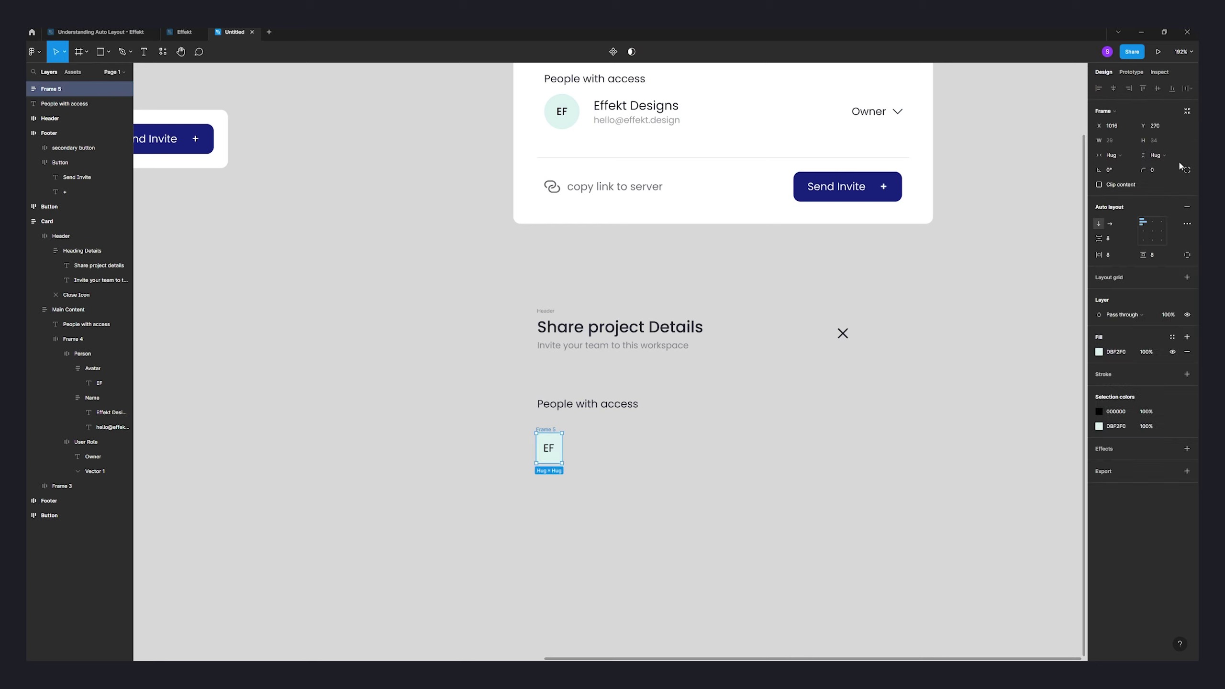
click(1167, 171)
text(50)
key(Return)
- Set the EF avatar frame's width and height sizing to Fixed
click(896, 381)
scroll(565, 473, up, 10)
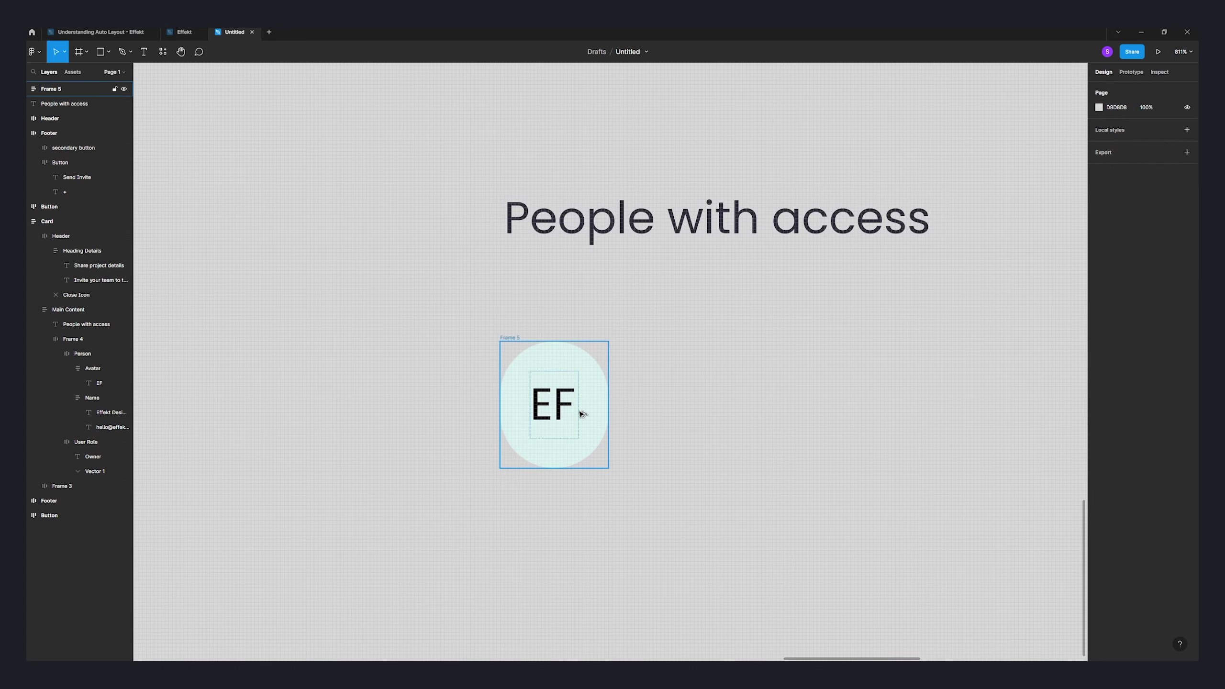
scroll(541, 360, down, 9)
scroll(711, 381, up, 3)
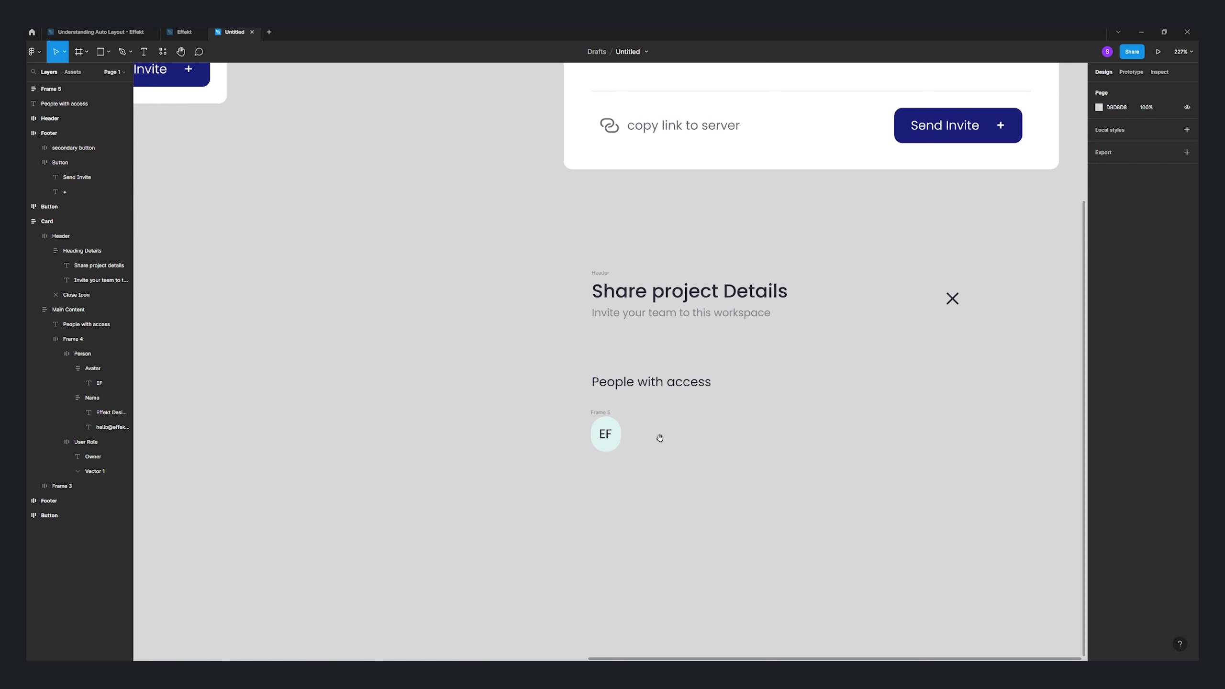
click(609, 441)
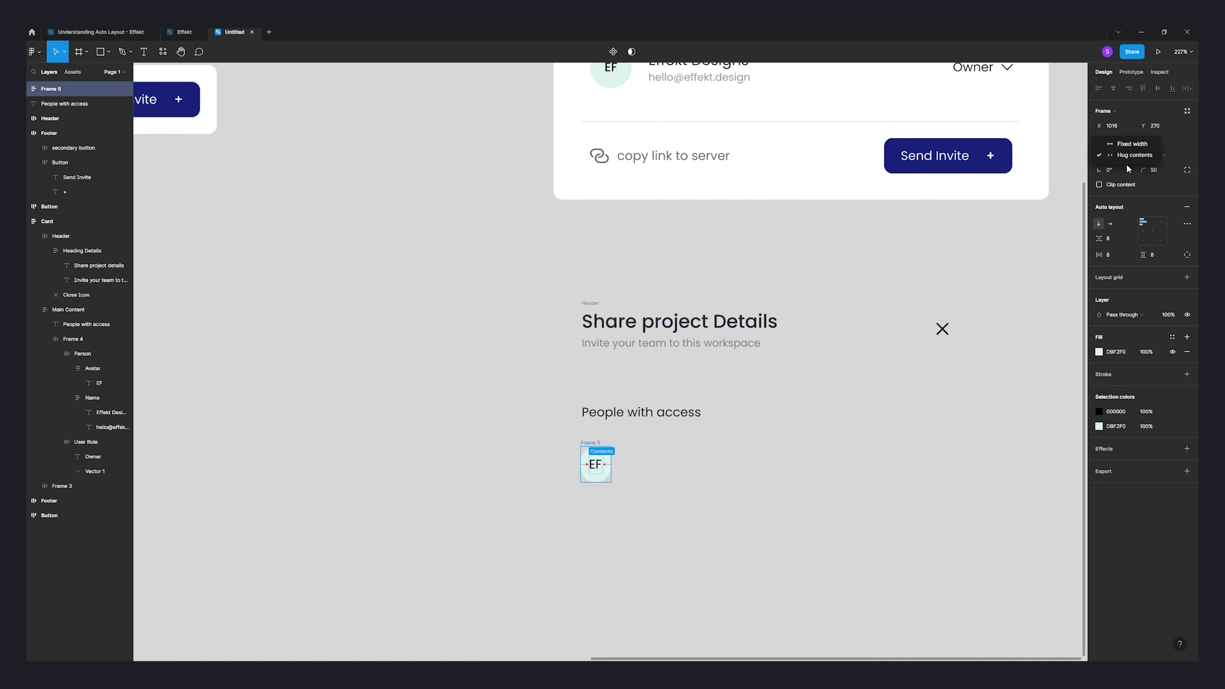
click(1112, 155)
click(1128, 144)
click(1155, 155)
click(1148, 145)
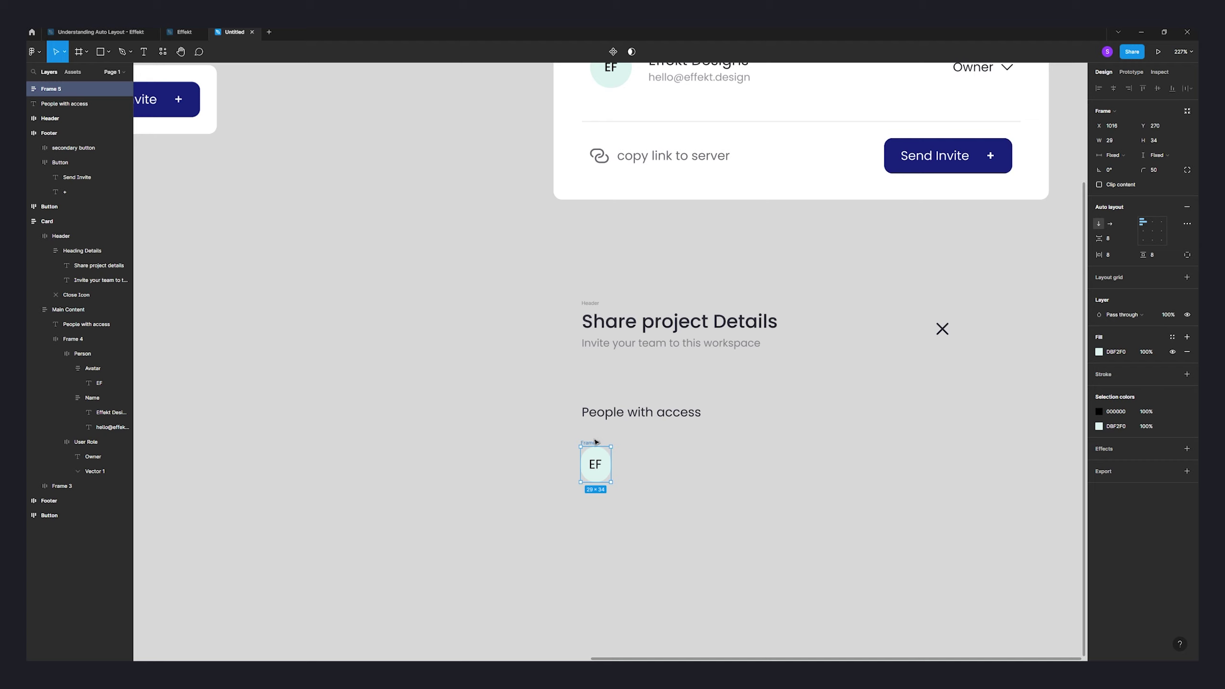
- Resize the avatar to 40 × 40 and centre the EF initials inside it
drag(589, 446, 590, 439)
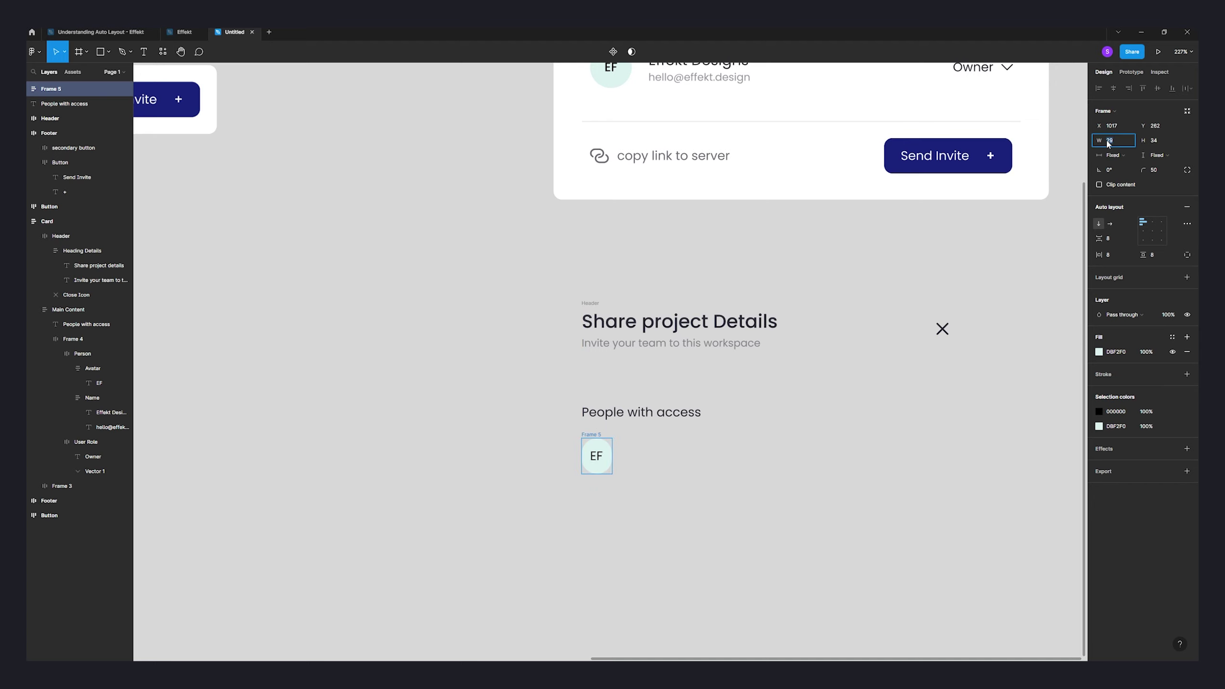
click(1108, 141)
text(40)
key(Tab)
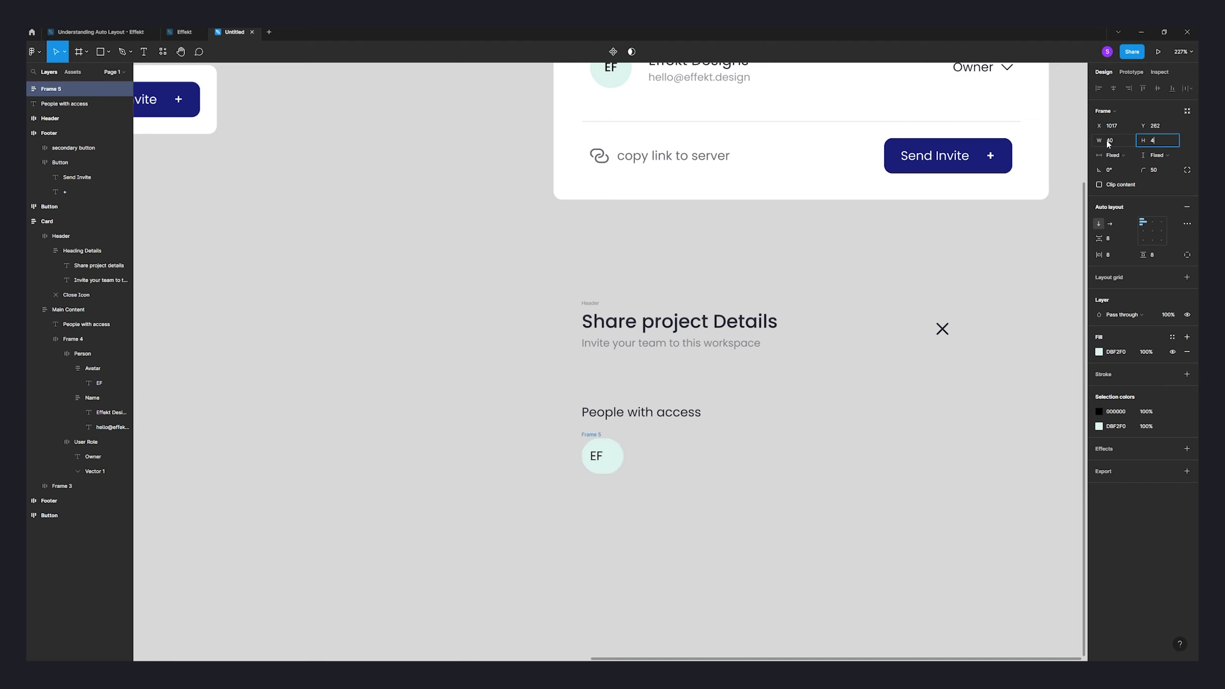
text(40)
key(Return)
click(902, 438)
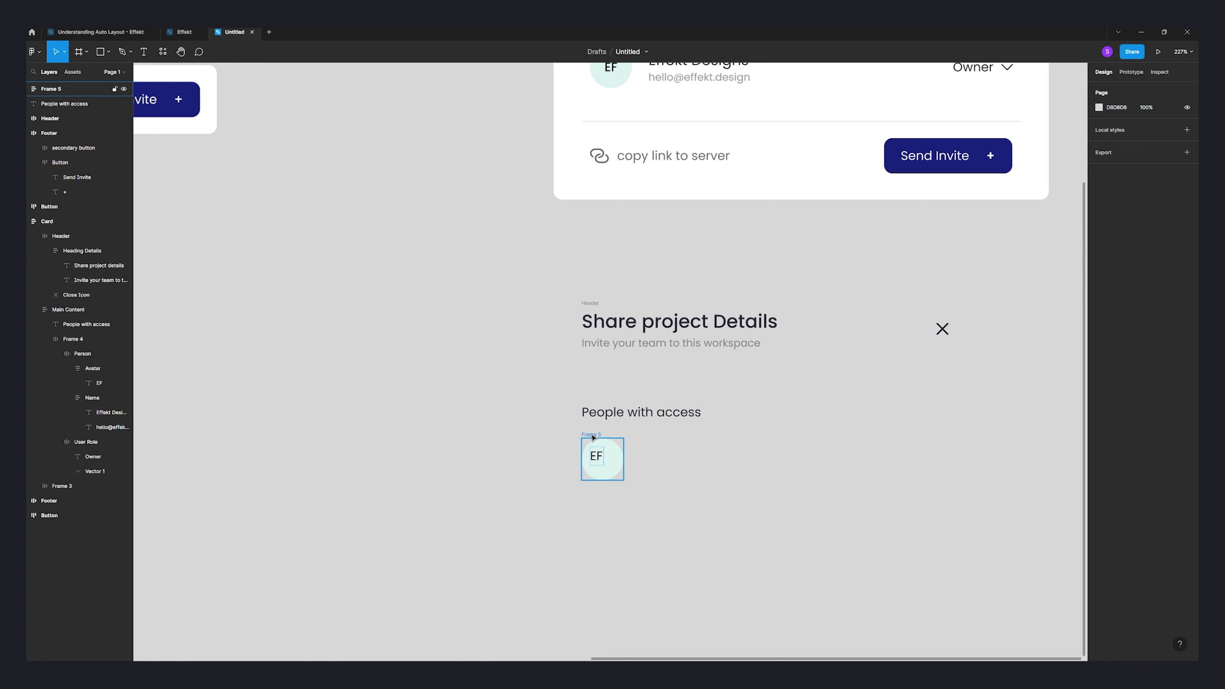
drag(593, 437, 594, 434)
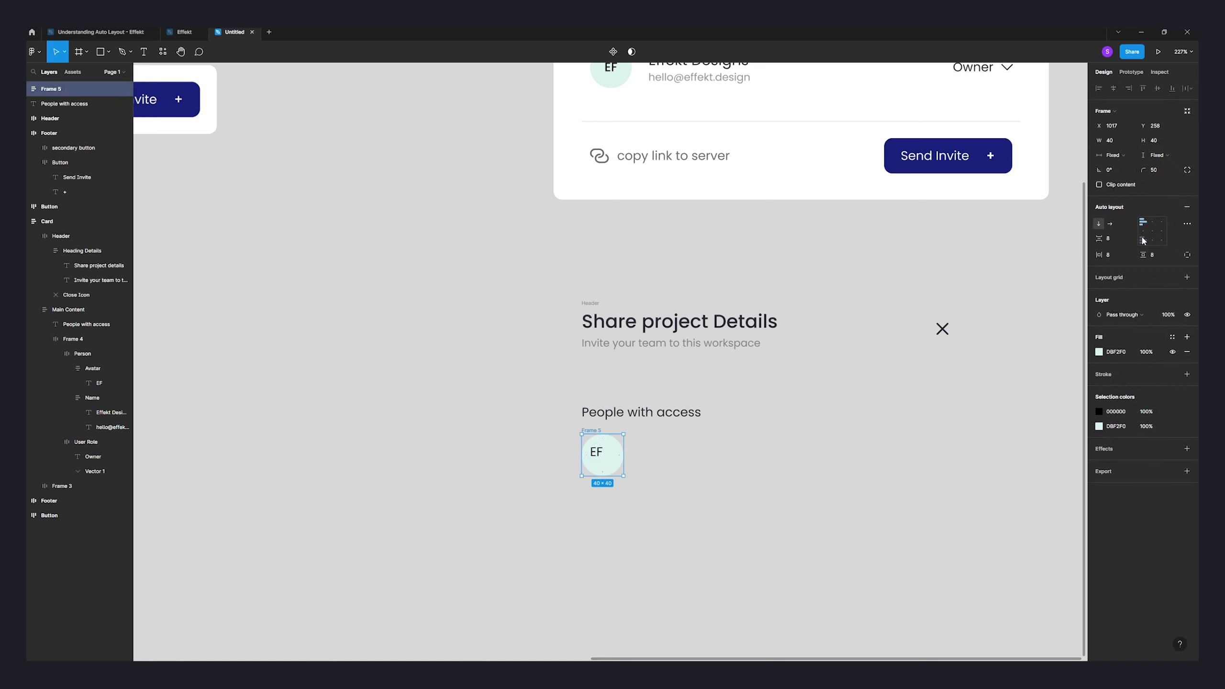
click(1154, 231)
double_click(602, 452)
click(695, 446)
drag(694, 446, 690, 505)
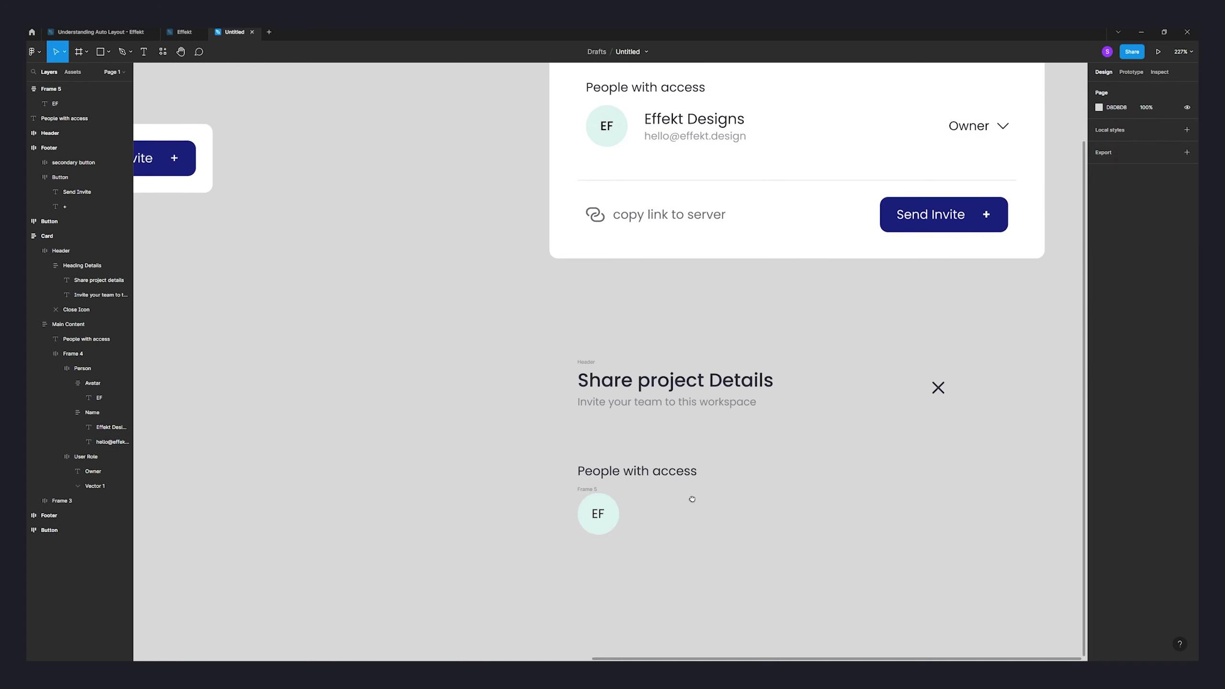
click(591, 488)
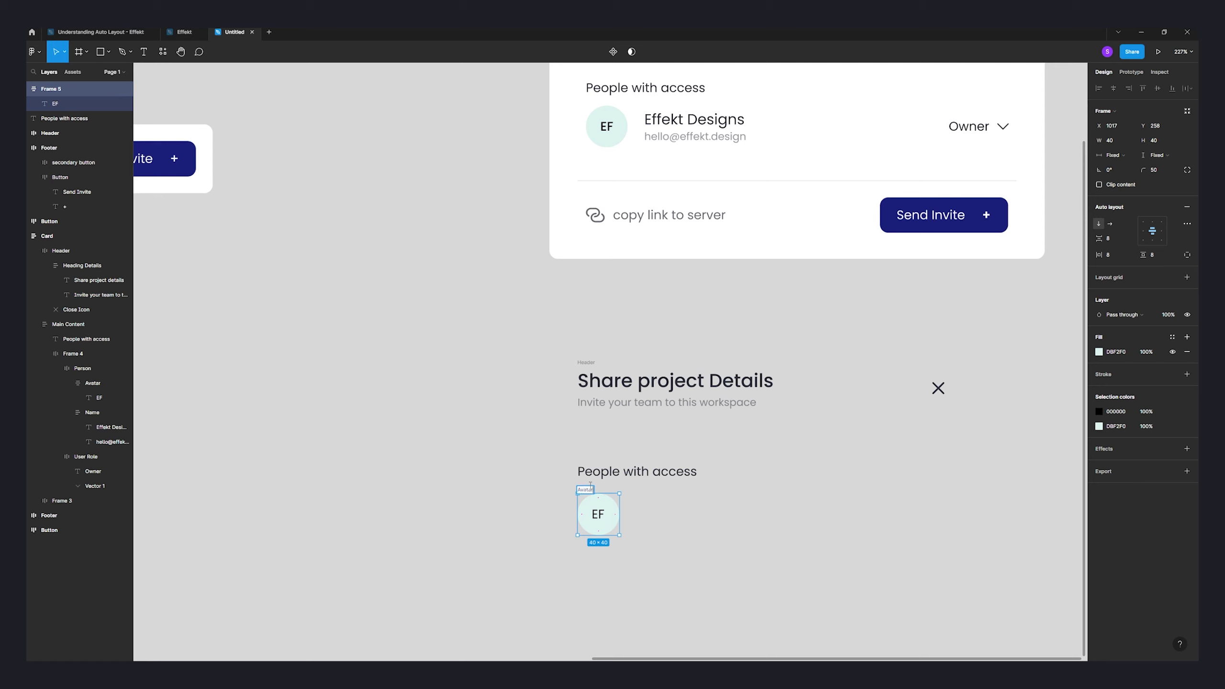
- Duplicate the heading beside the avatar and retype it as 'Effekt Design'
click(656, 484)
click(629, 471)
drag(628, 470, 671, 510)
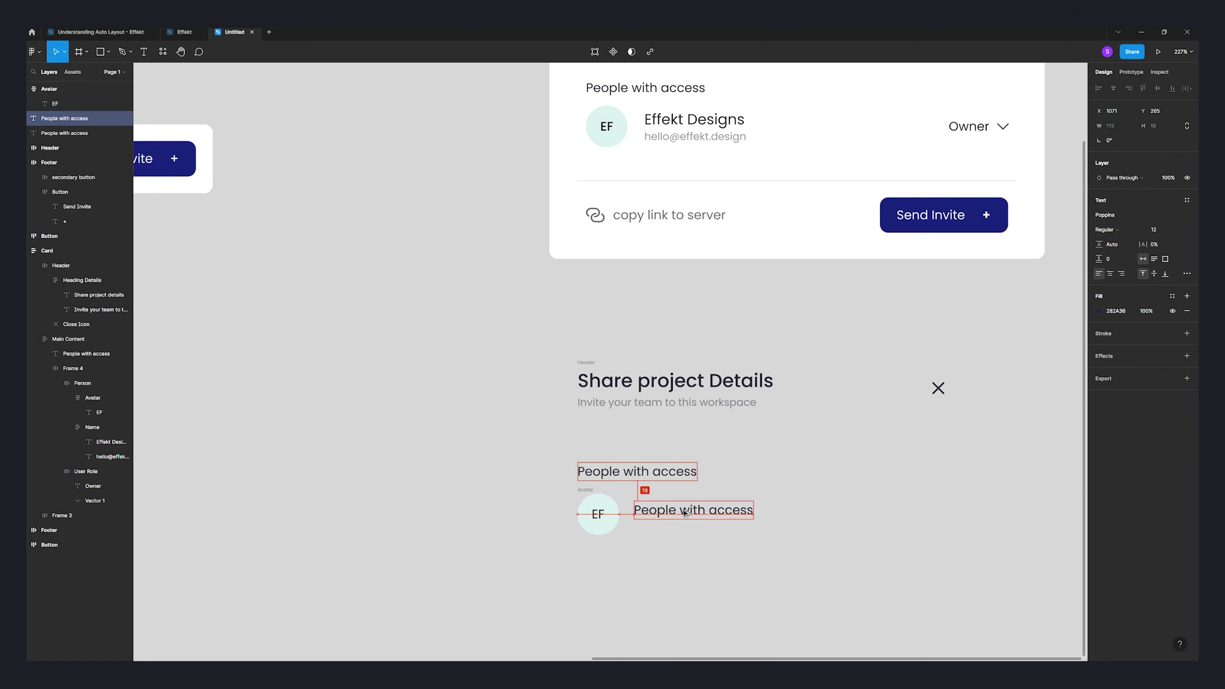
key(Return)
text(E)
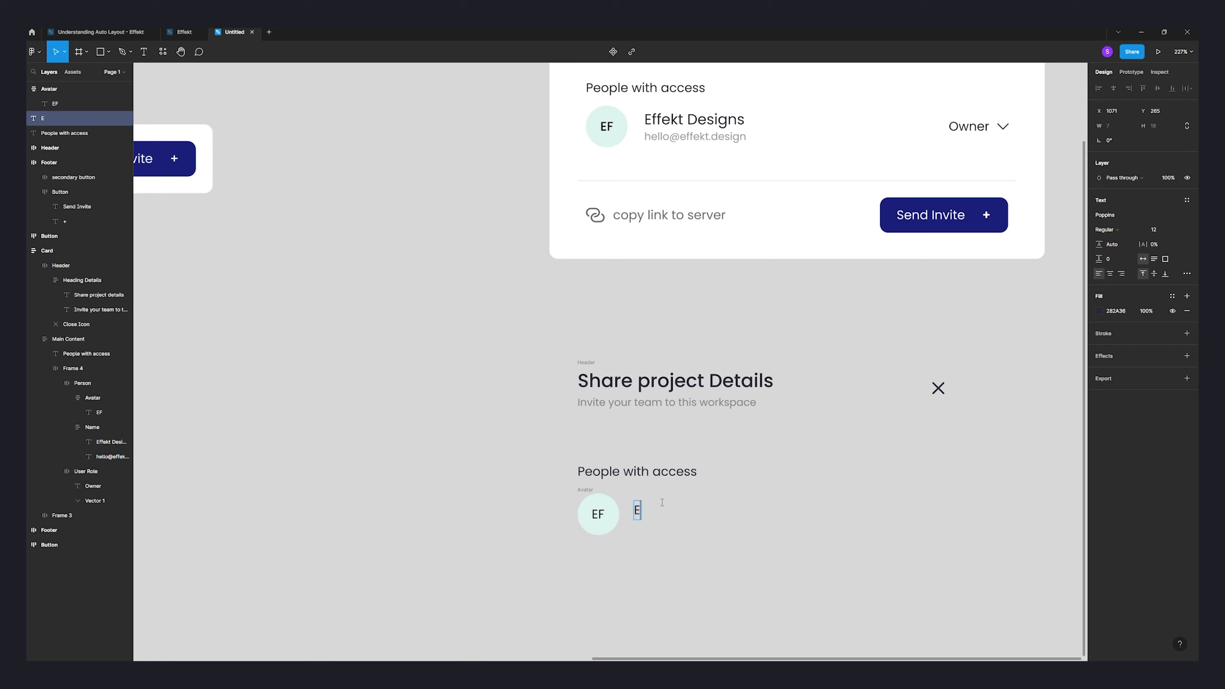
text(ffekt Design)
key(Escape)
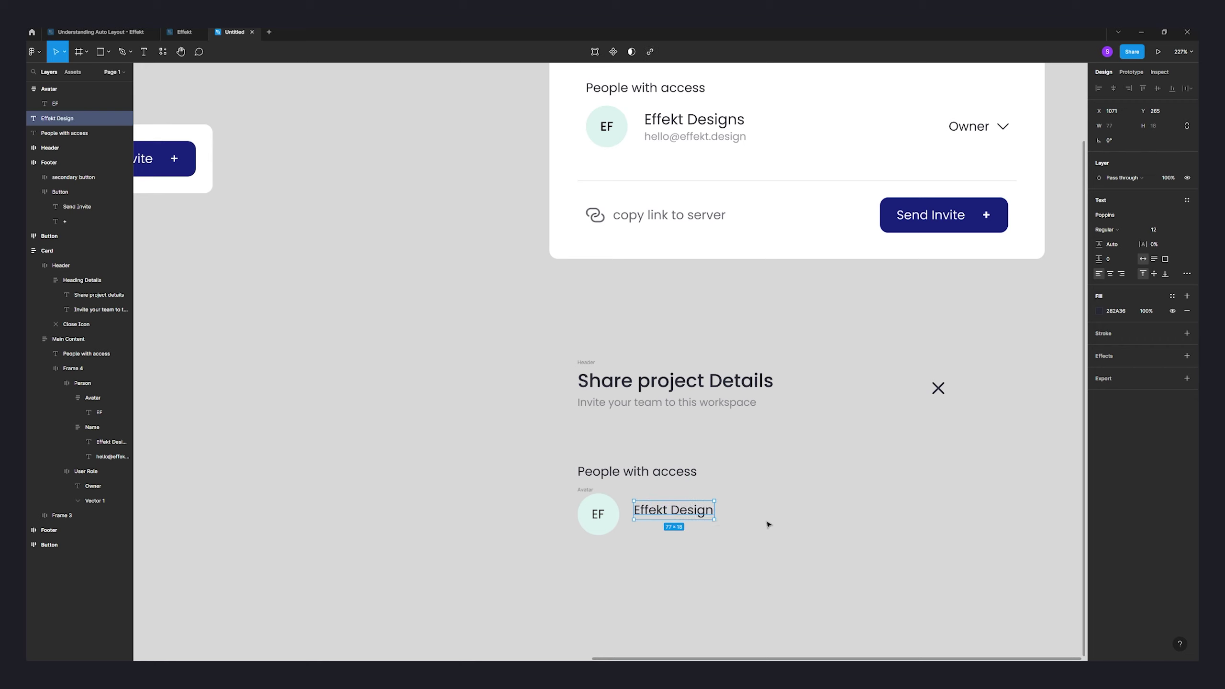
click(681, 531)
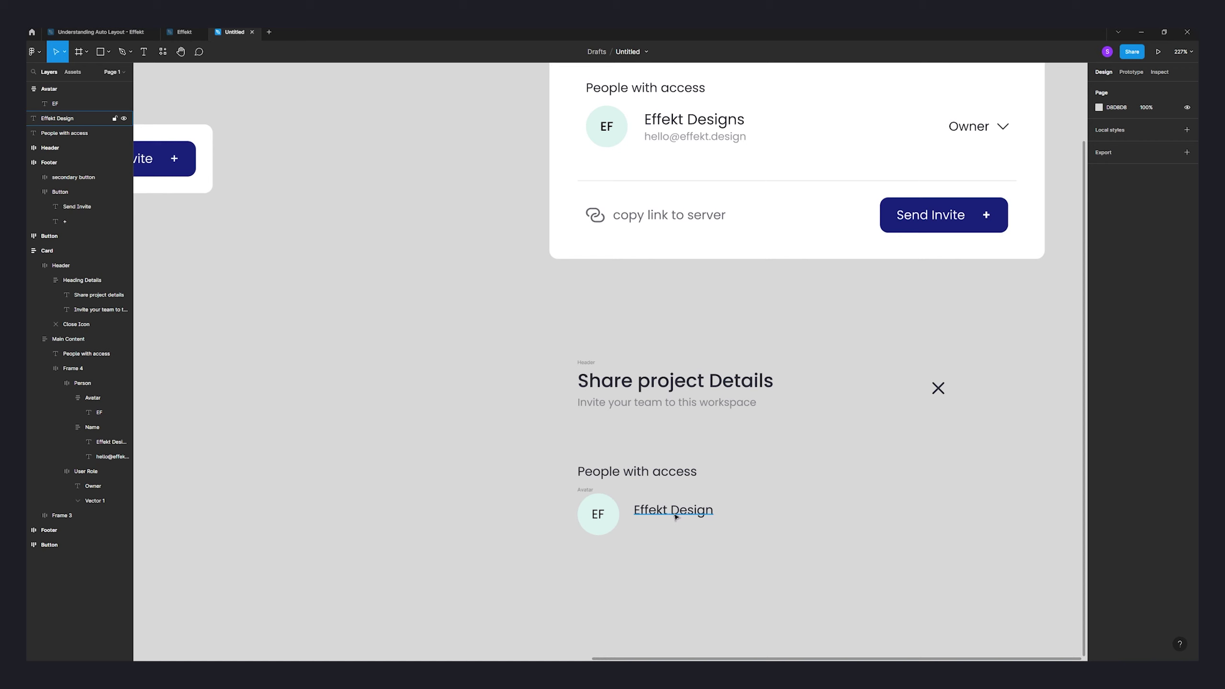
- Add a copy under the name holding the e-mail address, at font size 10
click(667, 516)
alt+drag(667, 513, 660, 536)
double_click(658, 535)
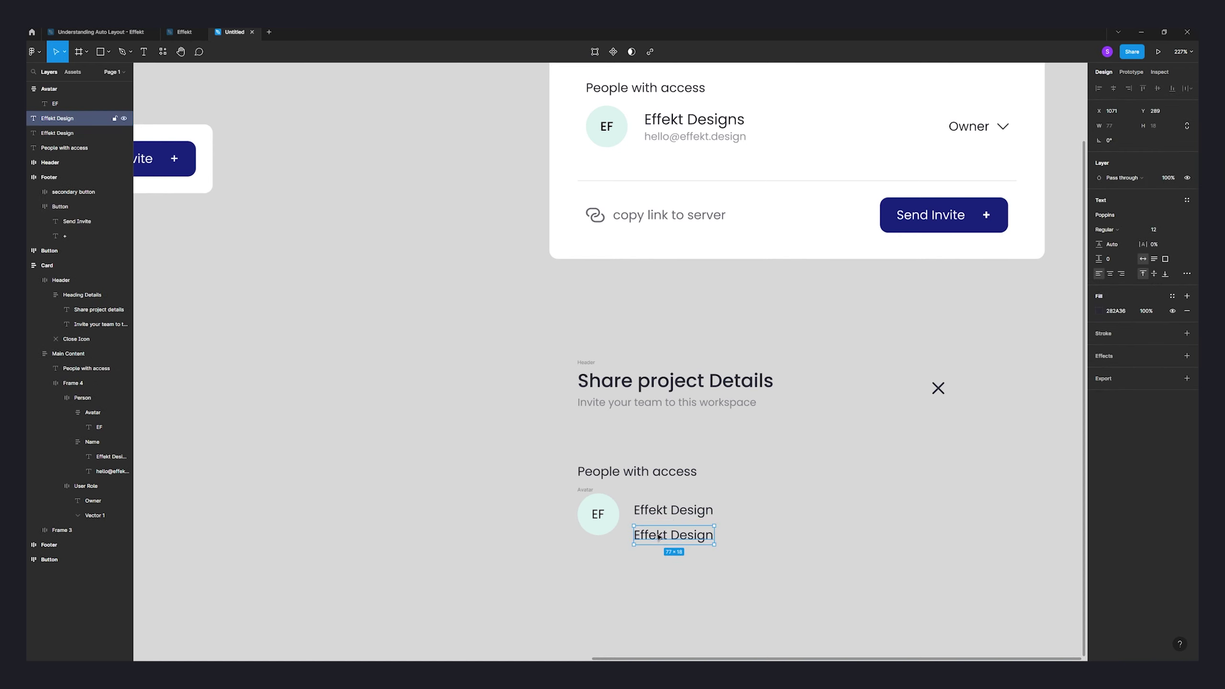
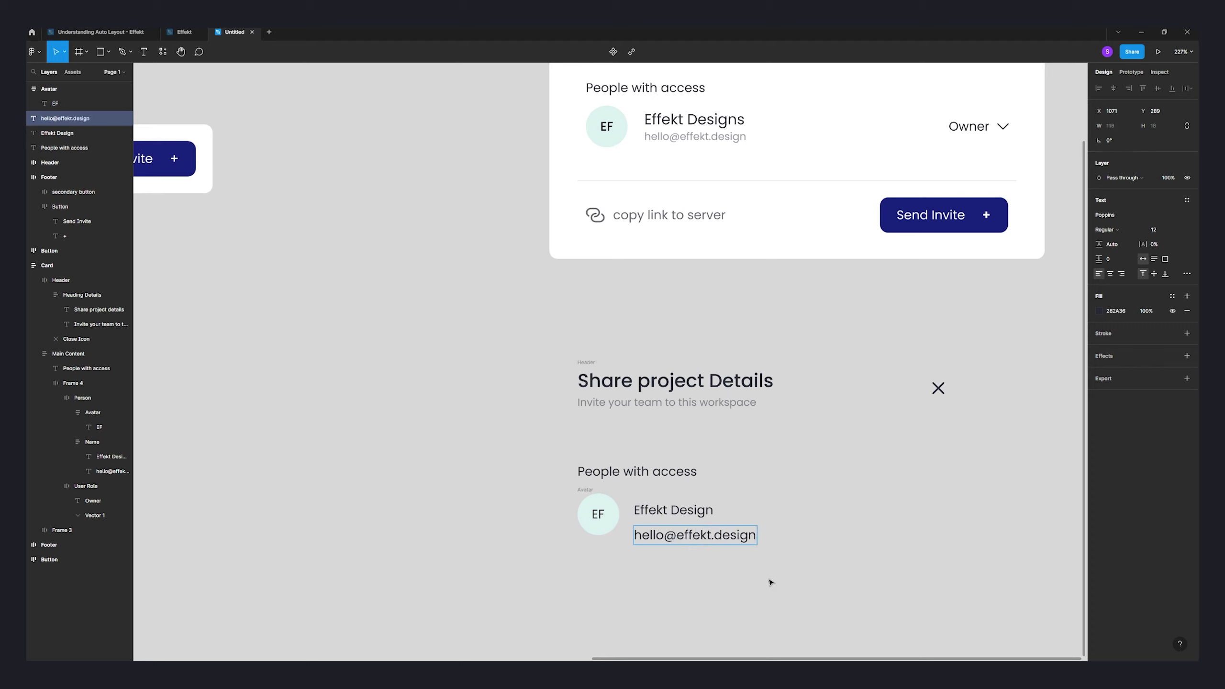
key(Escape)
drag(716, 542, 715, 537)
click(1159, 229)
text(1)
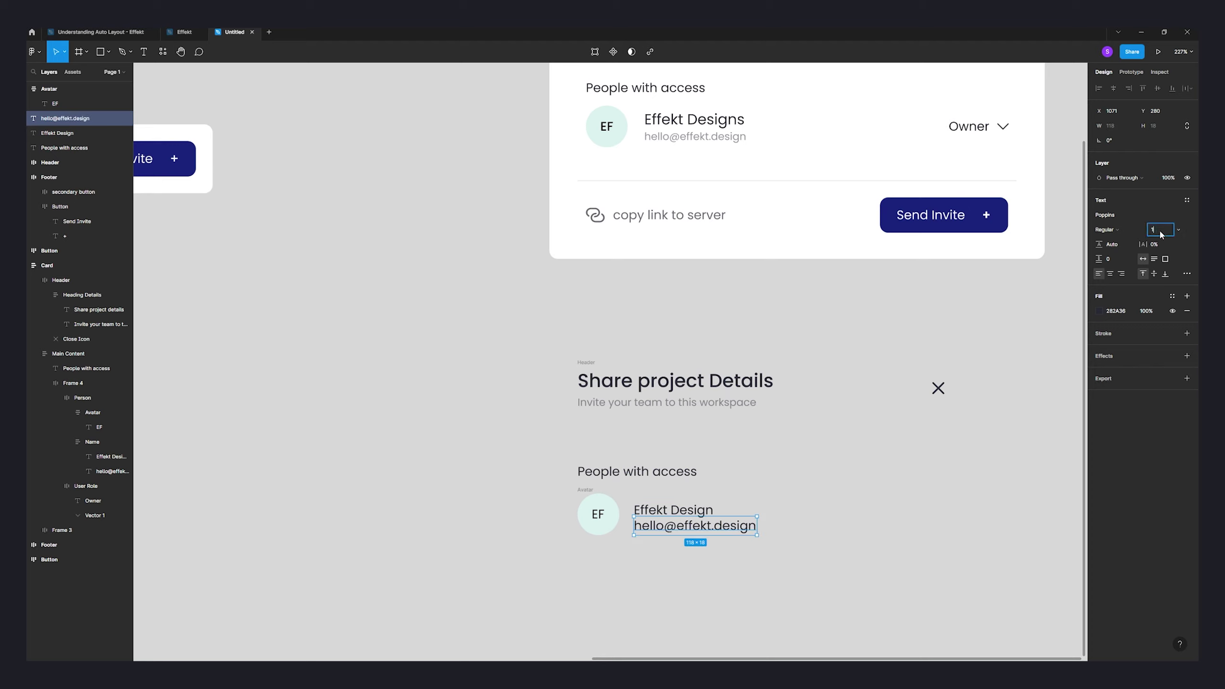
text(0)
key(Return)
- Set the e-mail line's fill opacity to 50%
drag(781, 476, 724, 531)
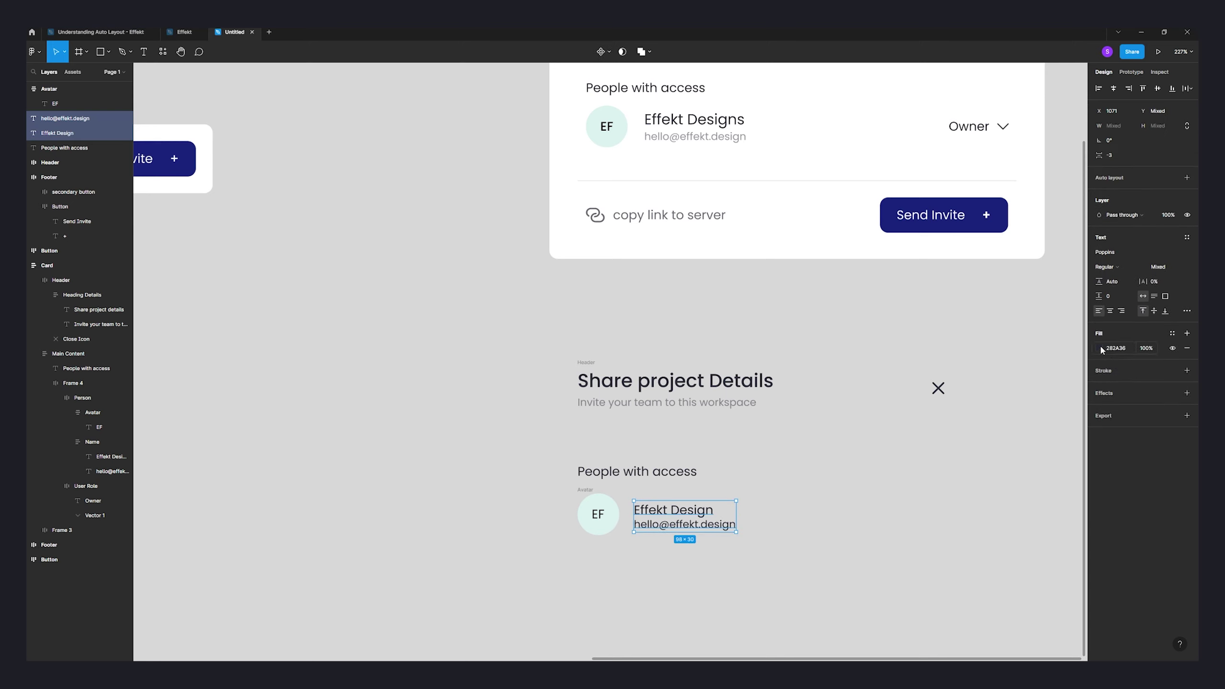
click(685, 524)
click(1153, 311)
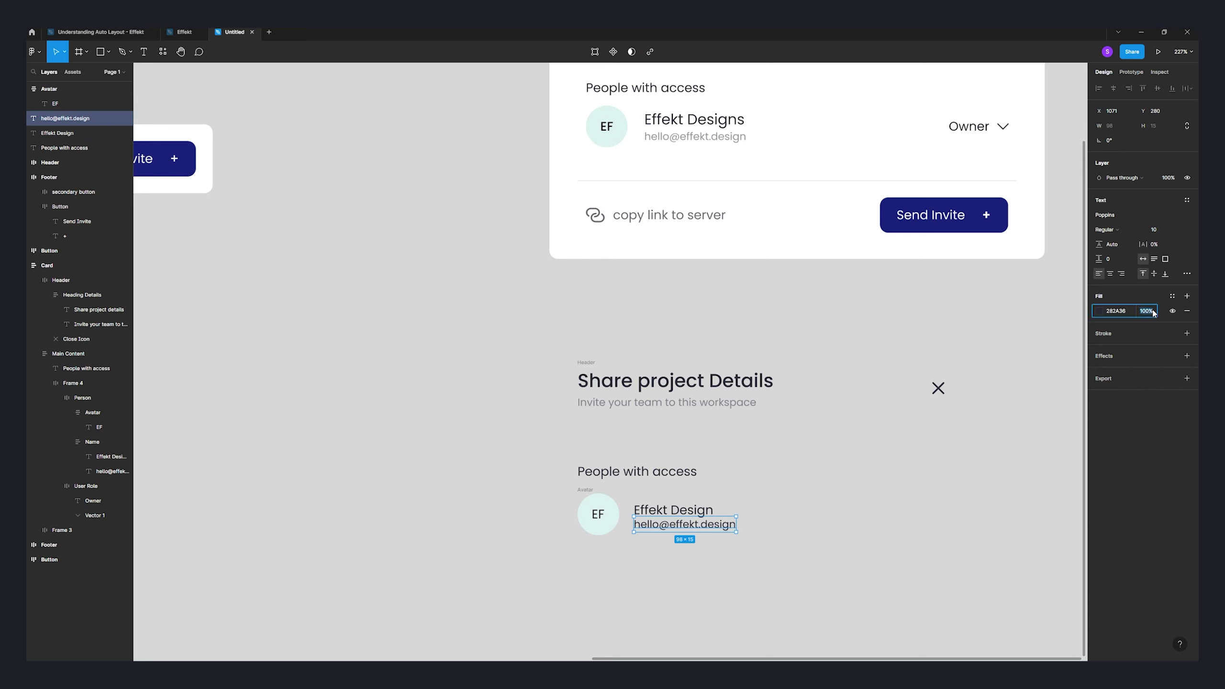
text(50)
key(Return)
click(986, 461)
drag(727, 536, 714, 533)
click(726, 545)
- Wrap the 'Effekt Design' and e-mail lines in auto layout with -2 spacing
click(731, 557)
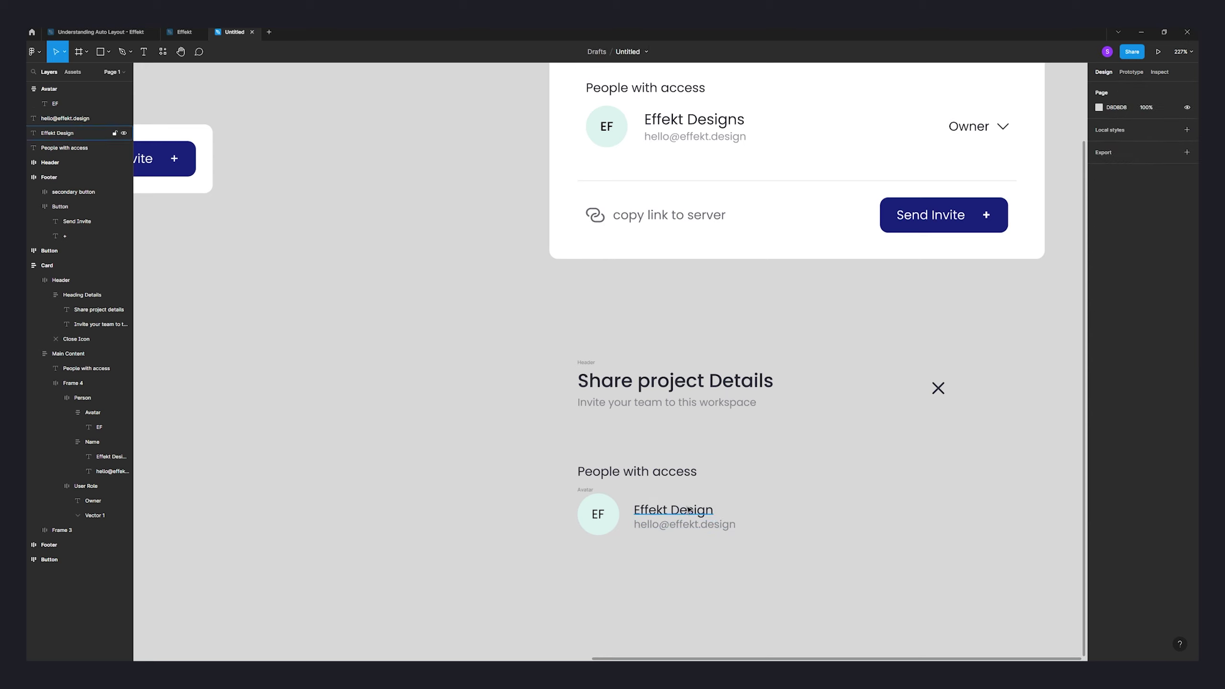
click(700, 513)
shift+click(698, 526)
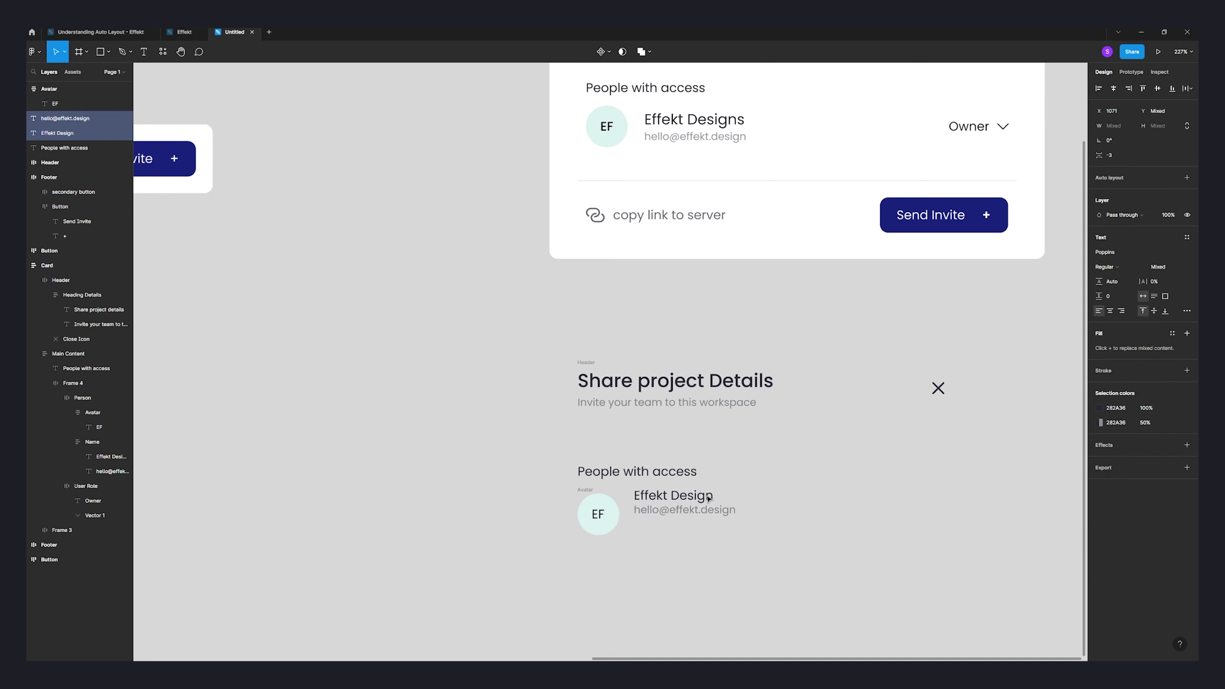
key(shift+a)
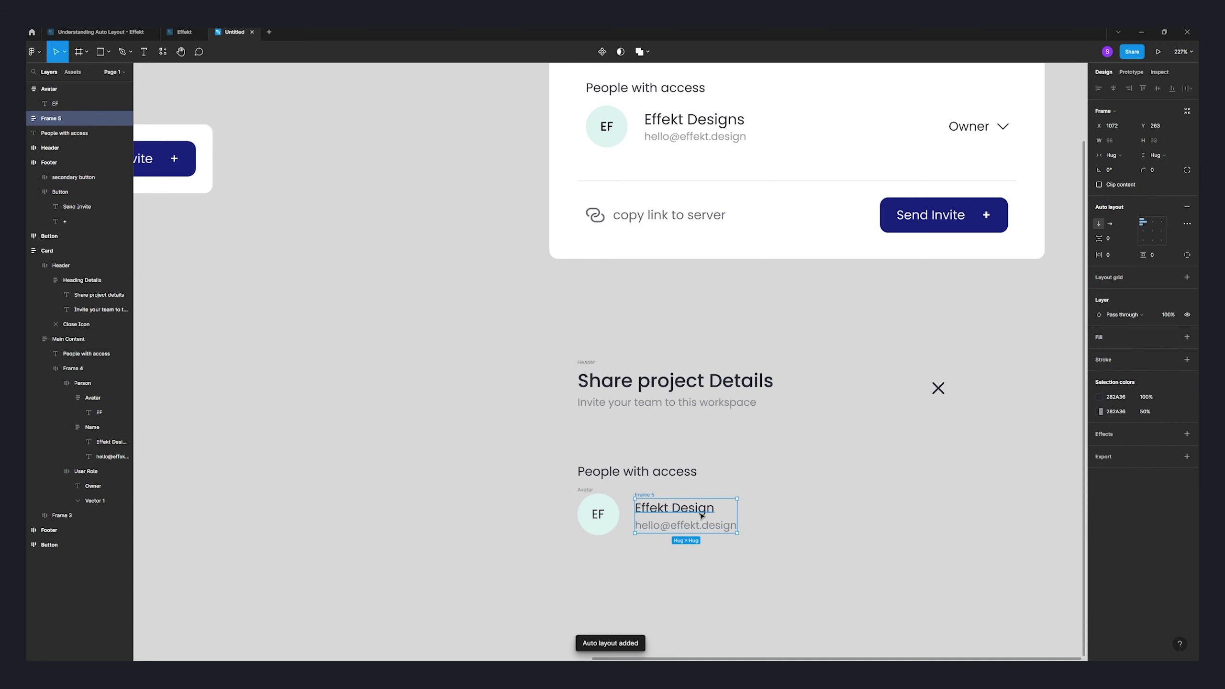
click(1116, 241)
text(-2)
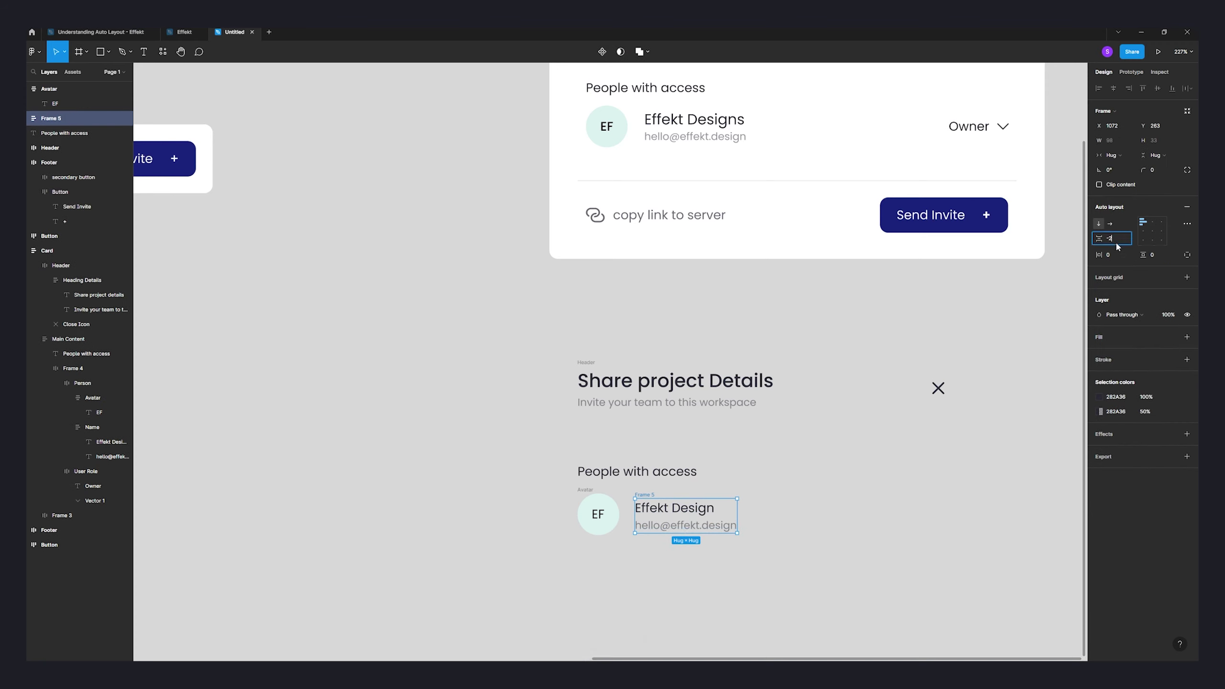
key(Return)
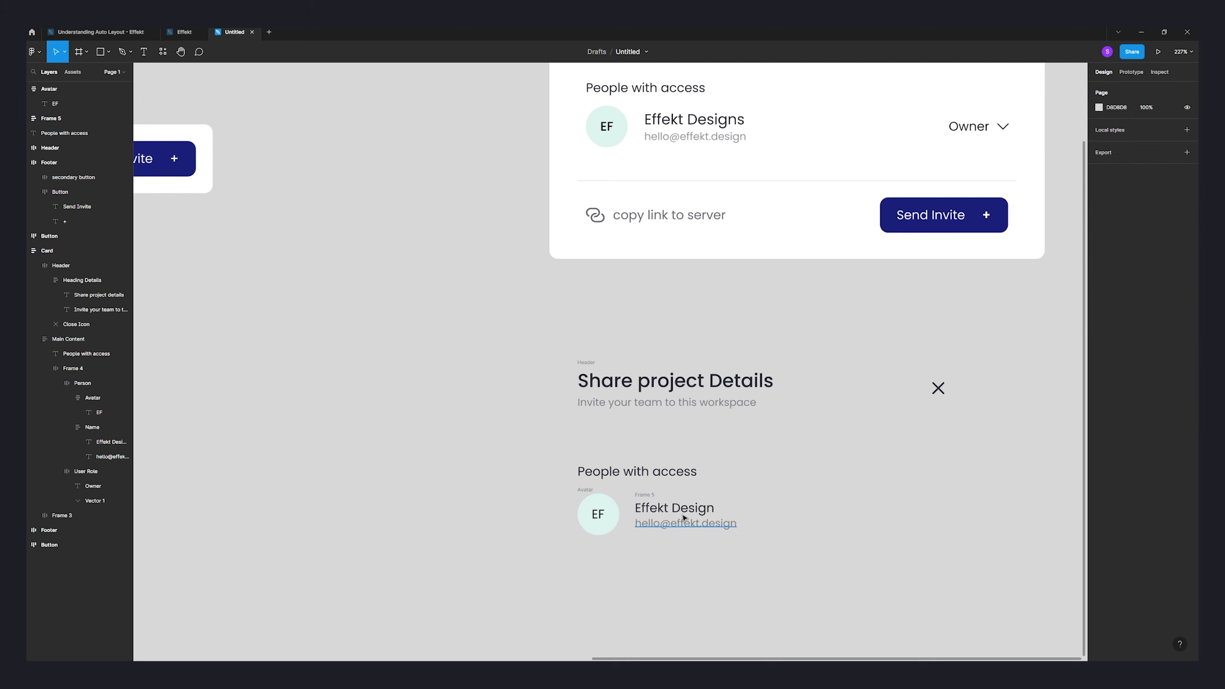
click(685, 523)
click(643, 494)
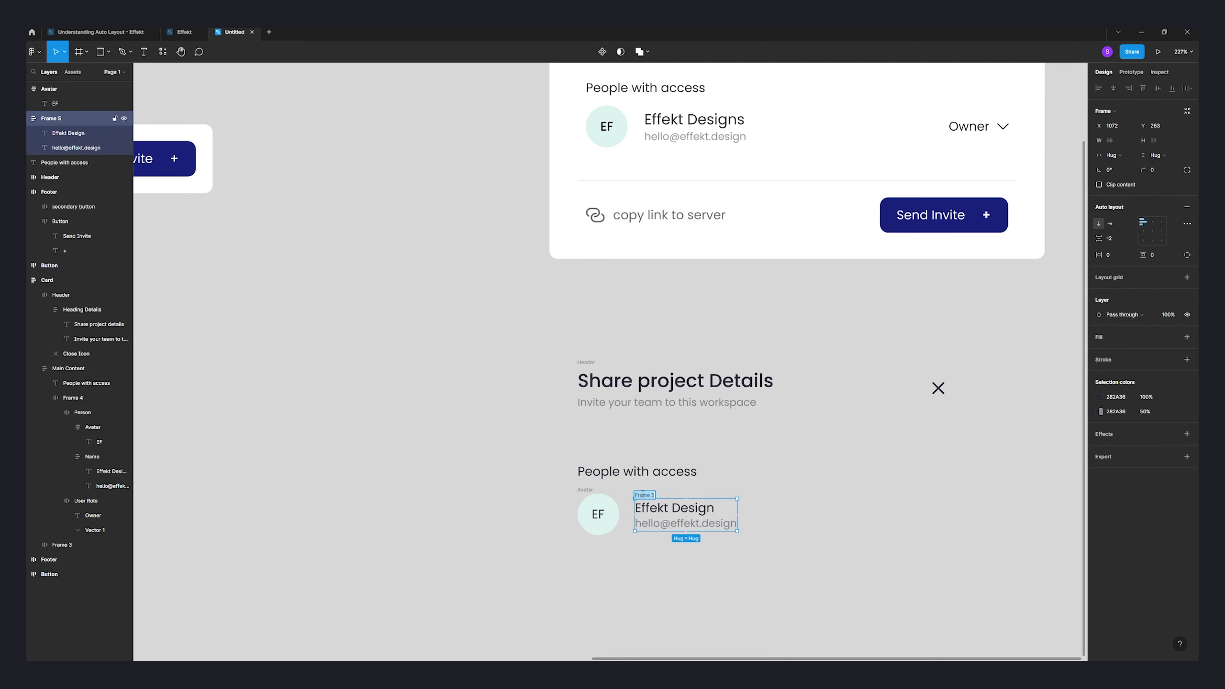
- Name the text frame 'Name' and wrap it with the Avatar in auto layout with a 16 gap
text(Name)
key(Return)
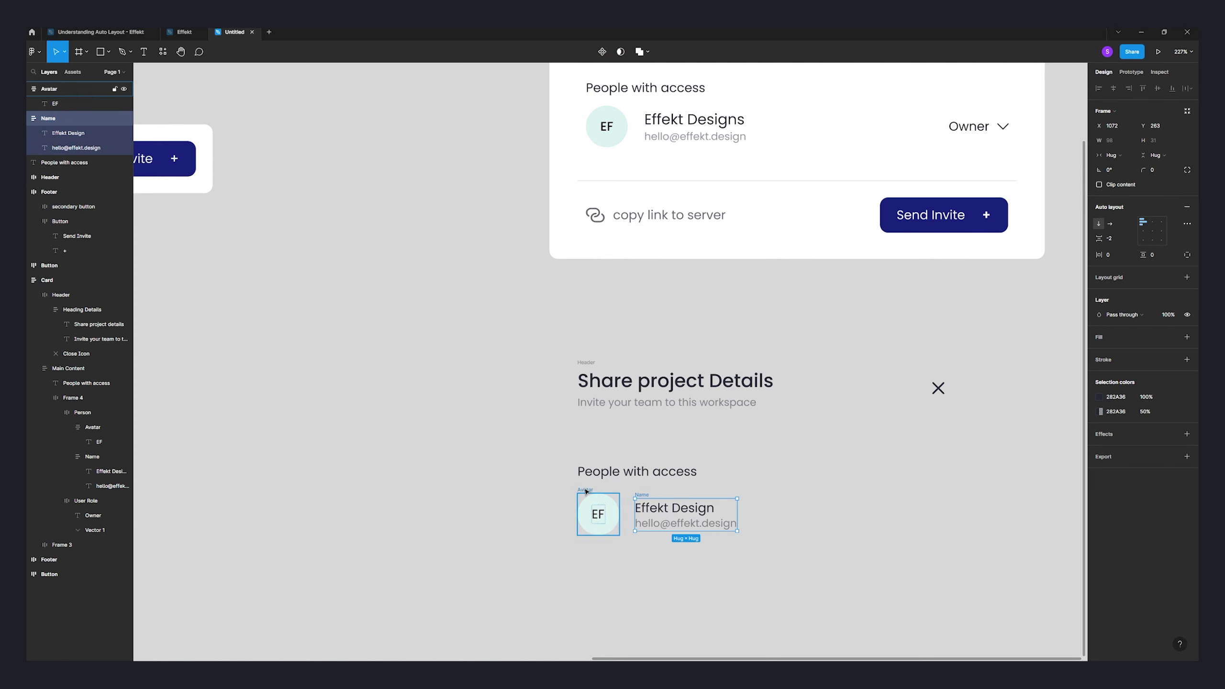
shift+click(587, 491)
key(shift+a)
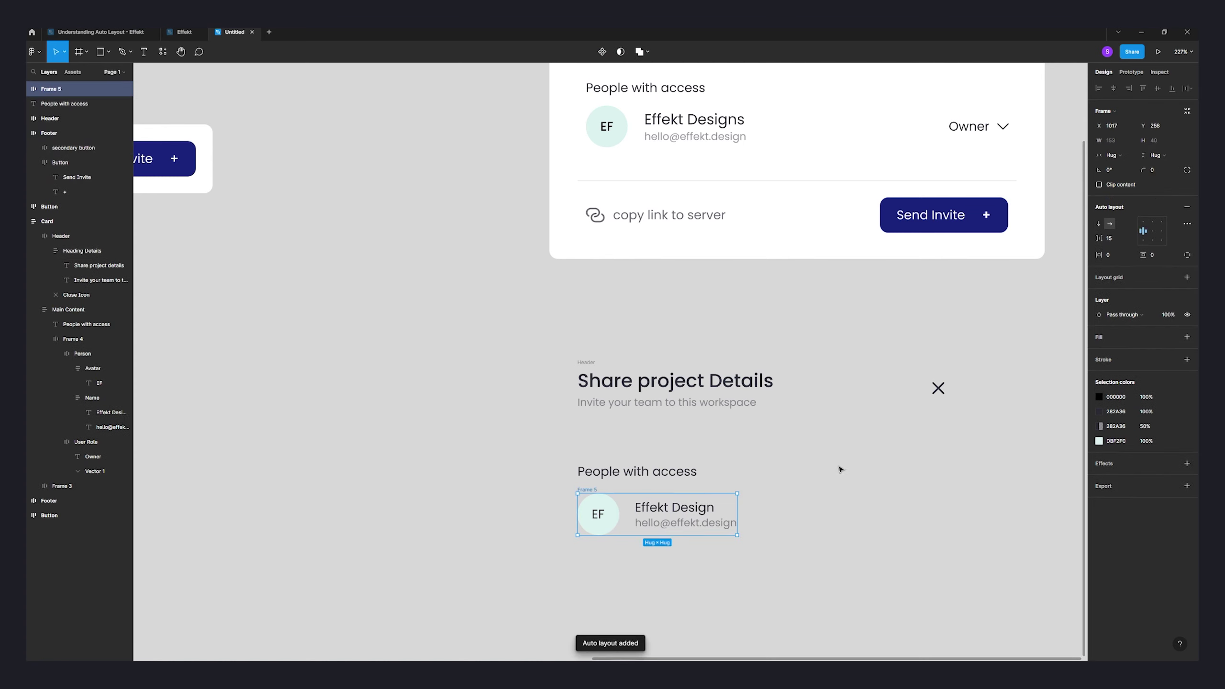
drag(1099, 238, 1116, 239)
click(1117, 238)
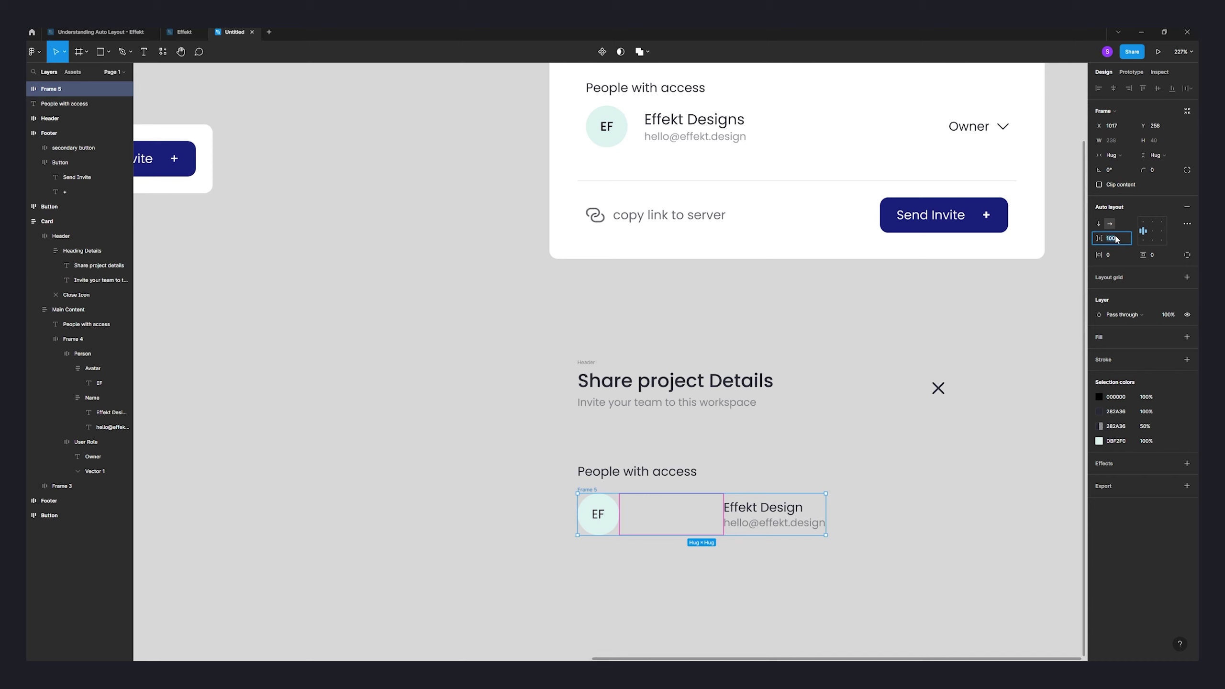
key(Return)
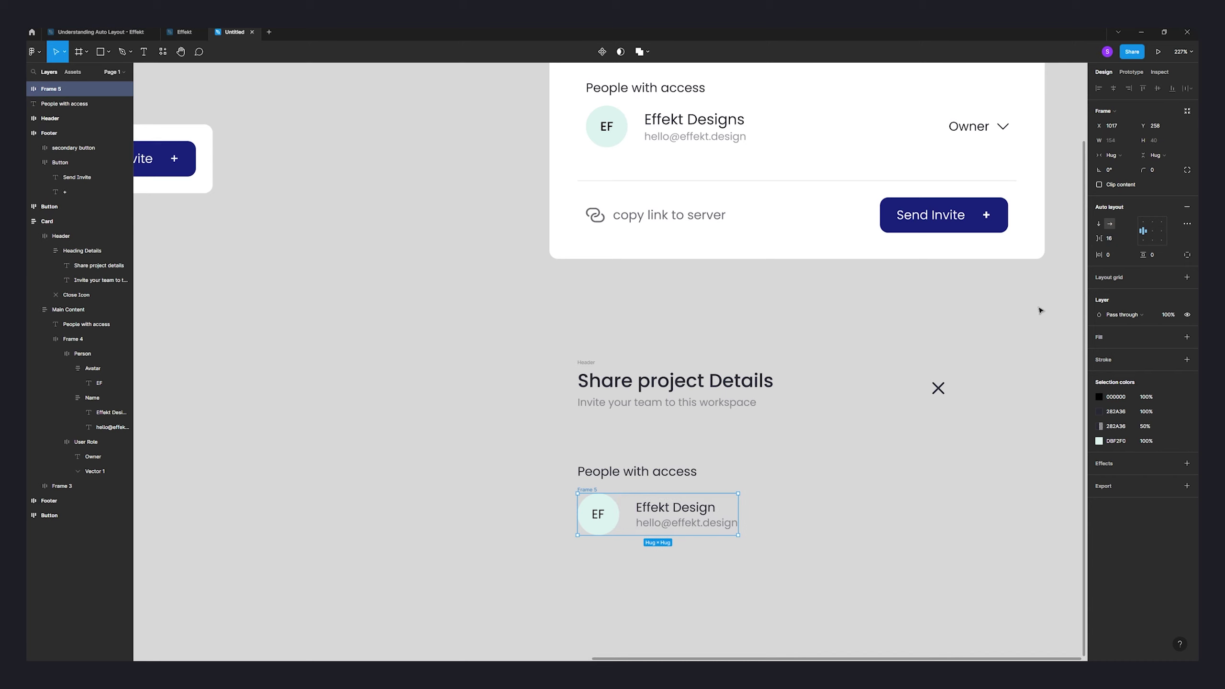
- Rename the new avatar-and-name row frame to 'Person'
double_click(589, 489)
text(Person)
key(Return)
click(608, 472)
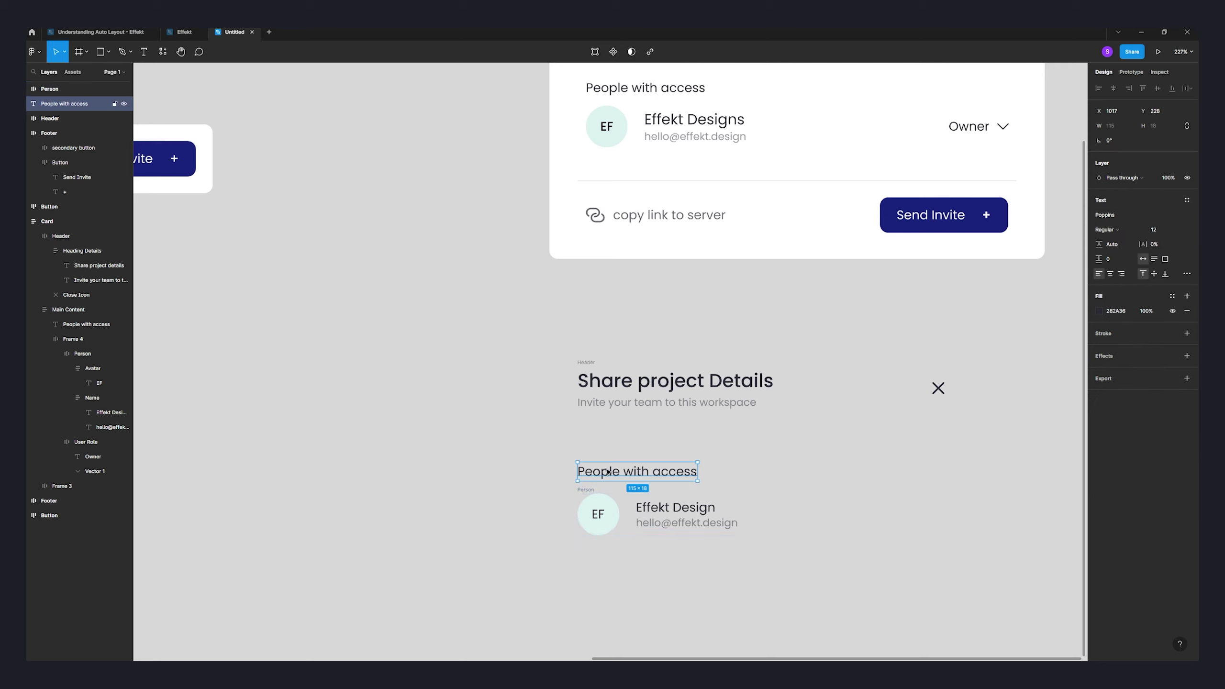
click(834, 541)
scroll(820, 545, right, 2)
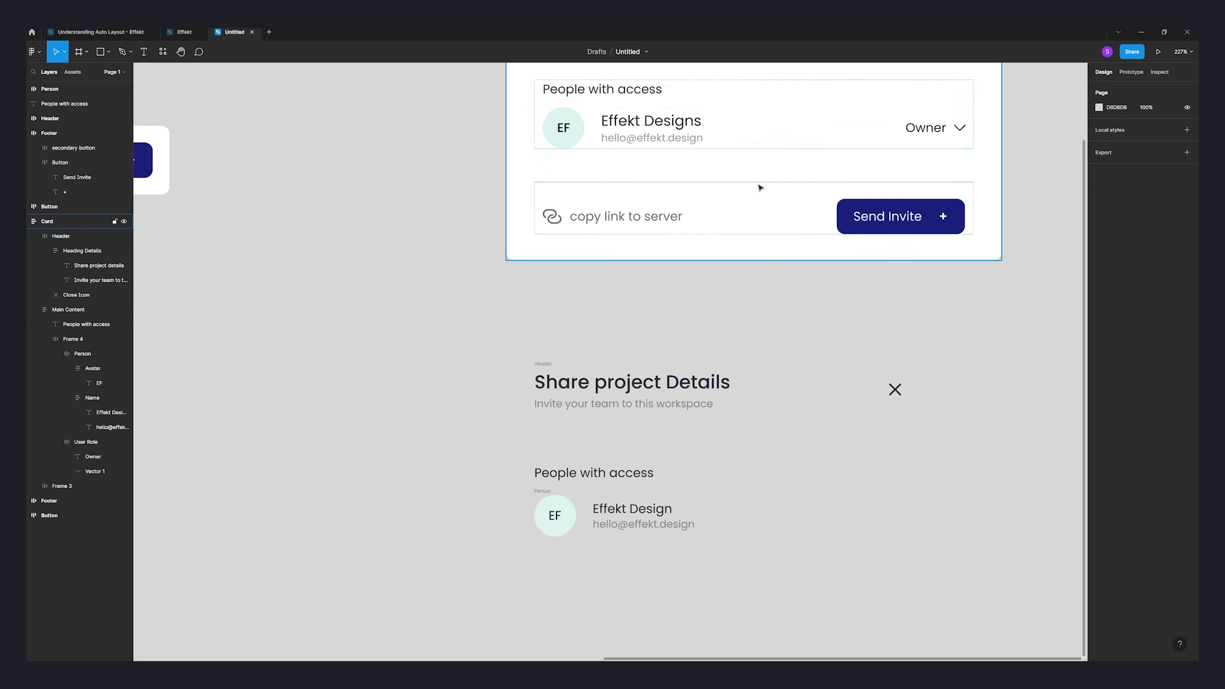
- Add an 'Owner' text label aligned to the right of the person row
click(144, 52)
click(818, 522)
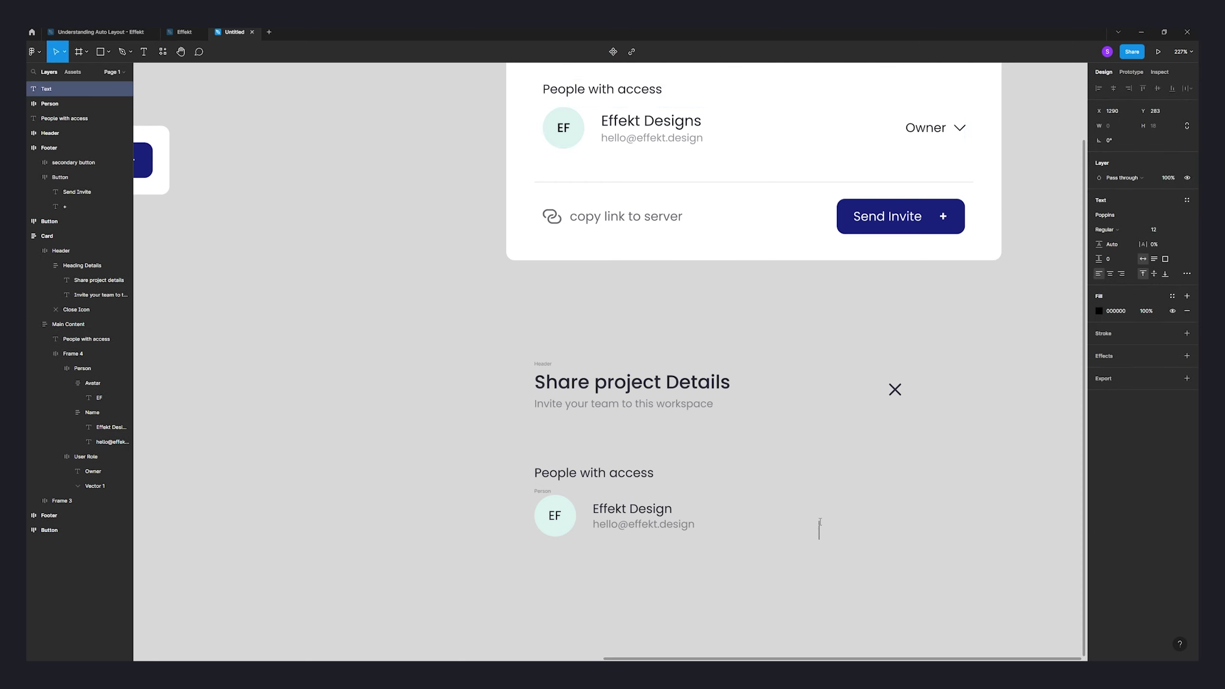
text(Owner)
key(Escape)
drag(840, 531, 859, 511)
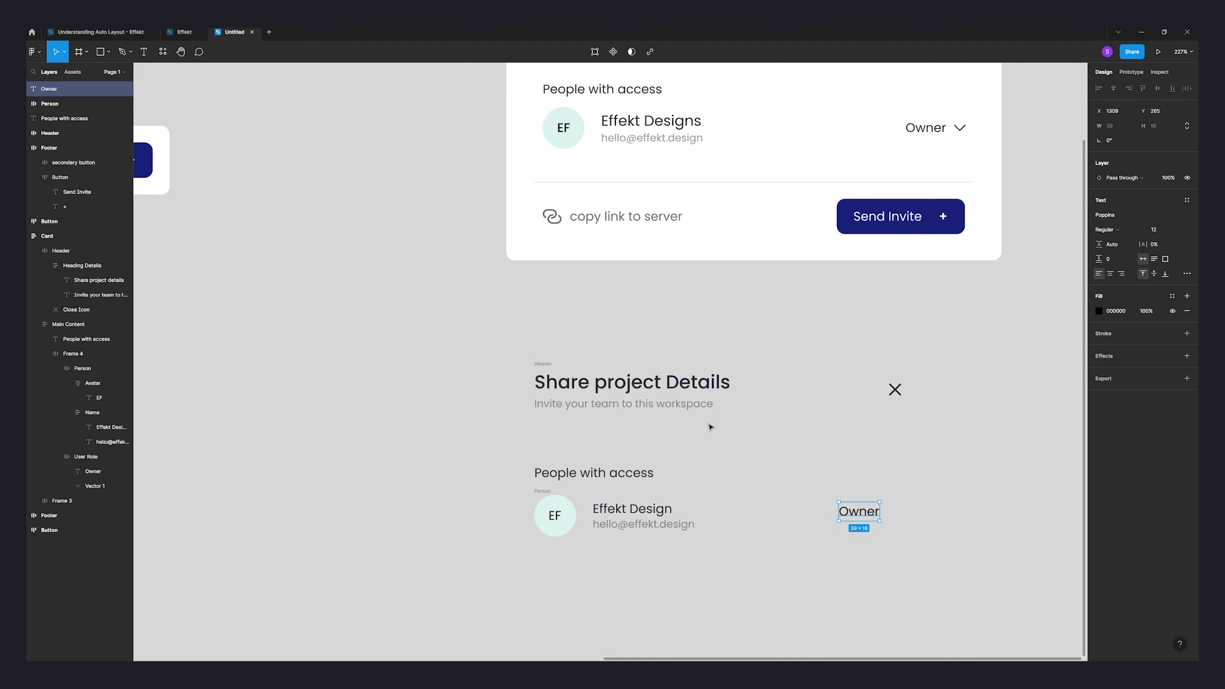
key(Return)
- Draw a chevron right of Owner with the Pen tool and wrap both in auto layout
click(130, 51)
click(140, 79)
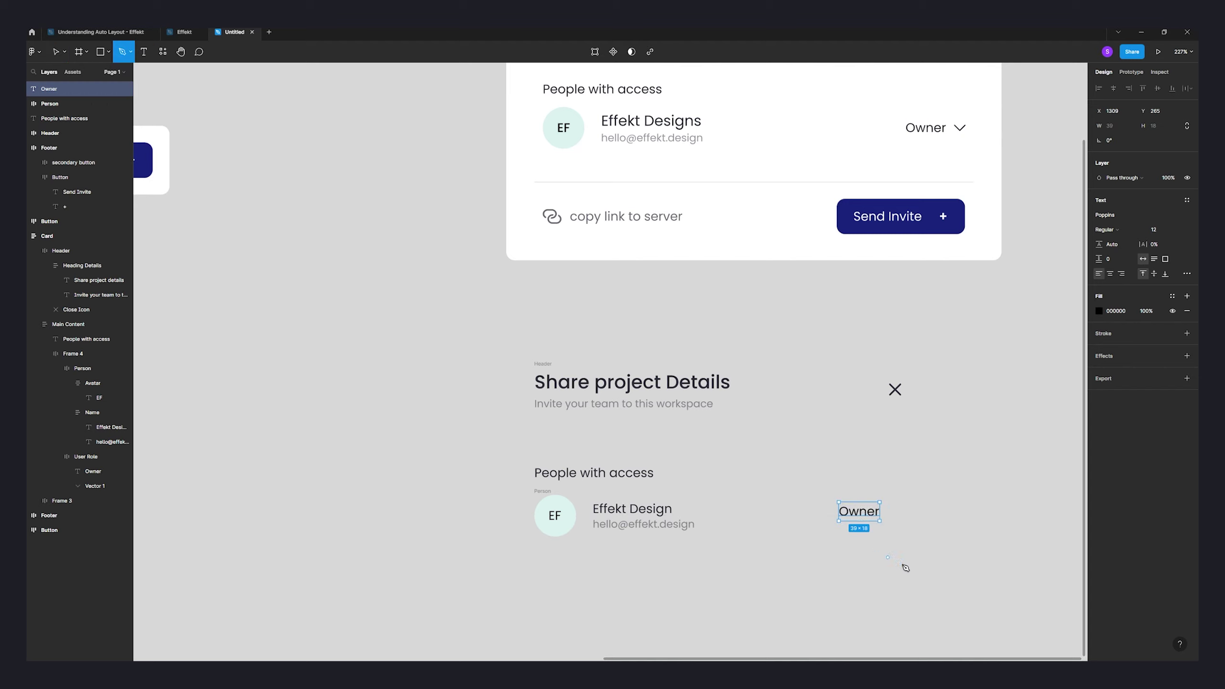
scroll(893, 531, up, 3)
click(885, 489)
click(896, 497)
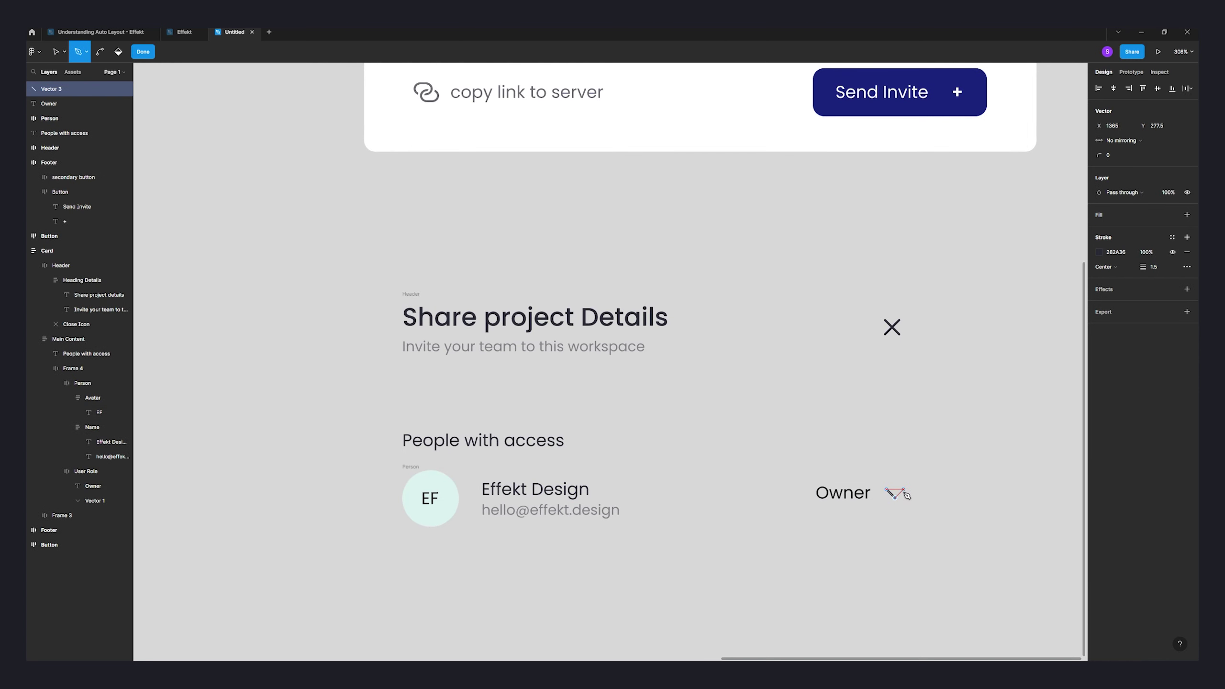
click(905, 488)
key(Escape)
key(Escape)
click(895, 494)
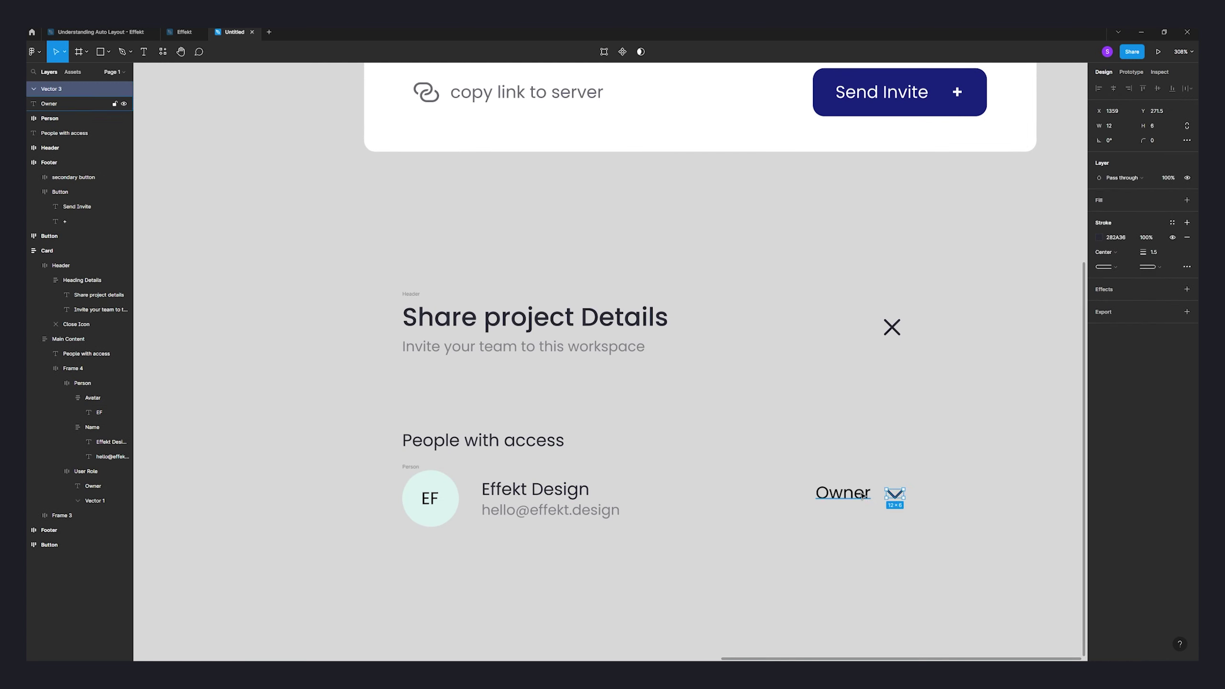
shift+click(844, 493)
key(shift+a)
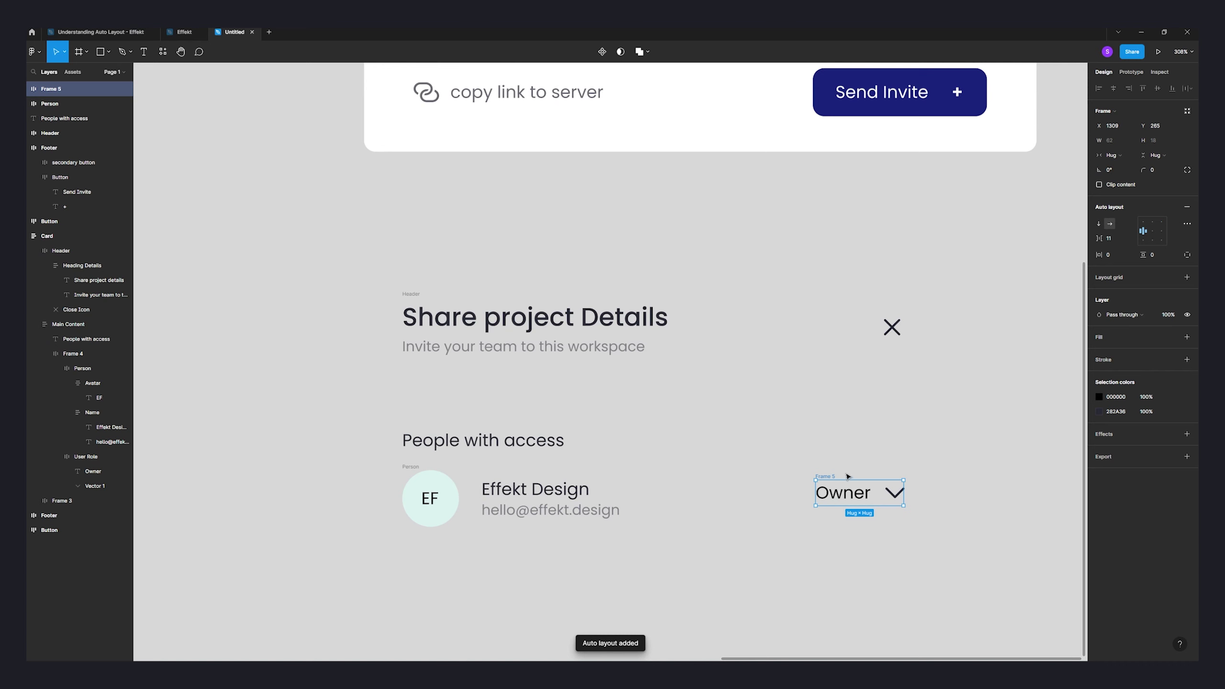
scroll(989, 497, down, 4)
- Adjust the colour of the Owner label and chevron and reposition their frame
click(898, 517)
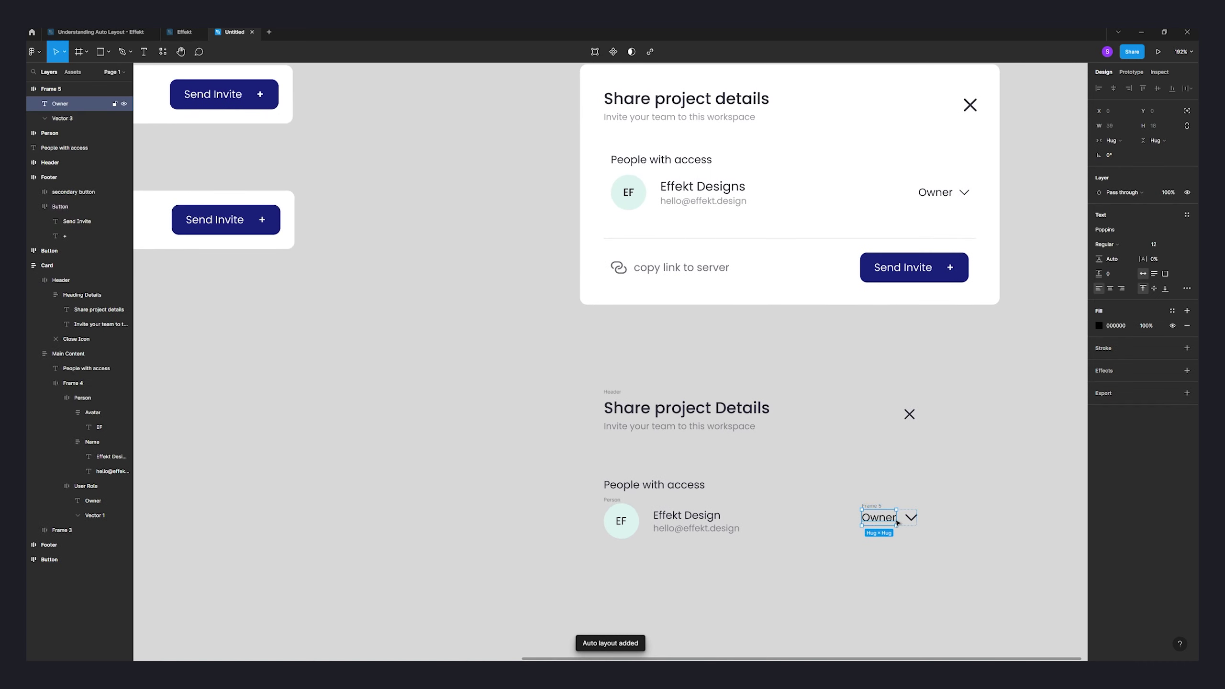
click(885, 509)
click(1099, 397)
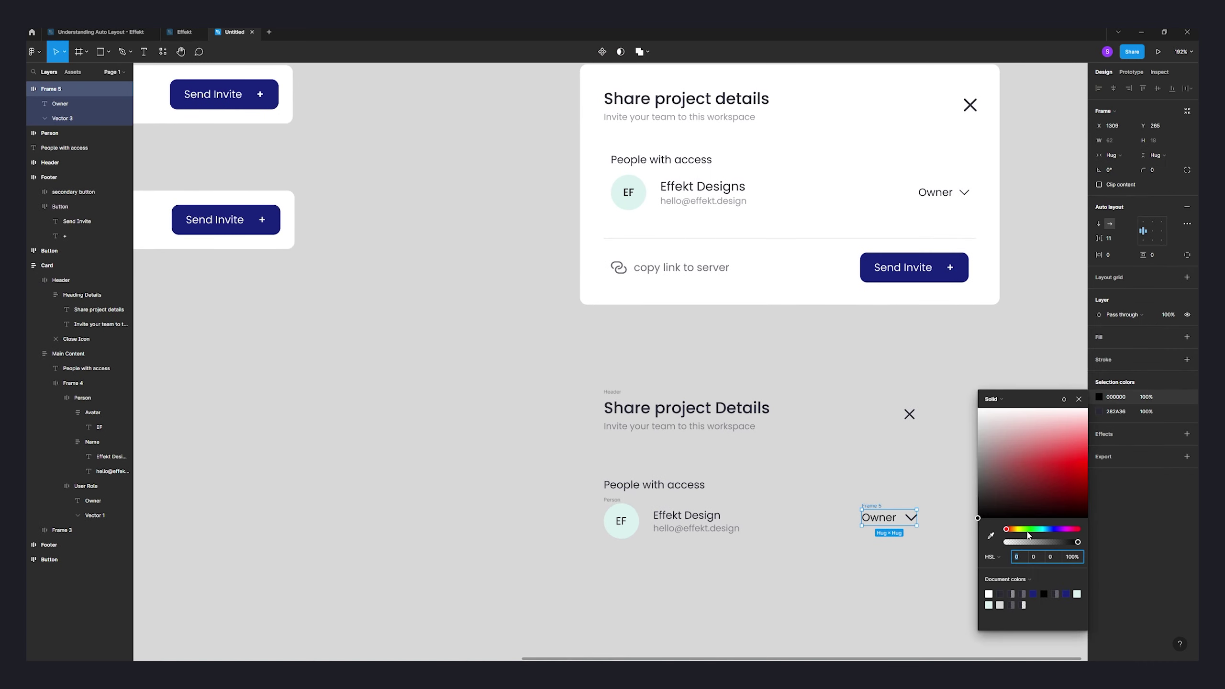
drag(1029, 529, 1056, 529)
click(917, 582)
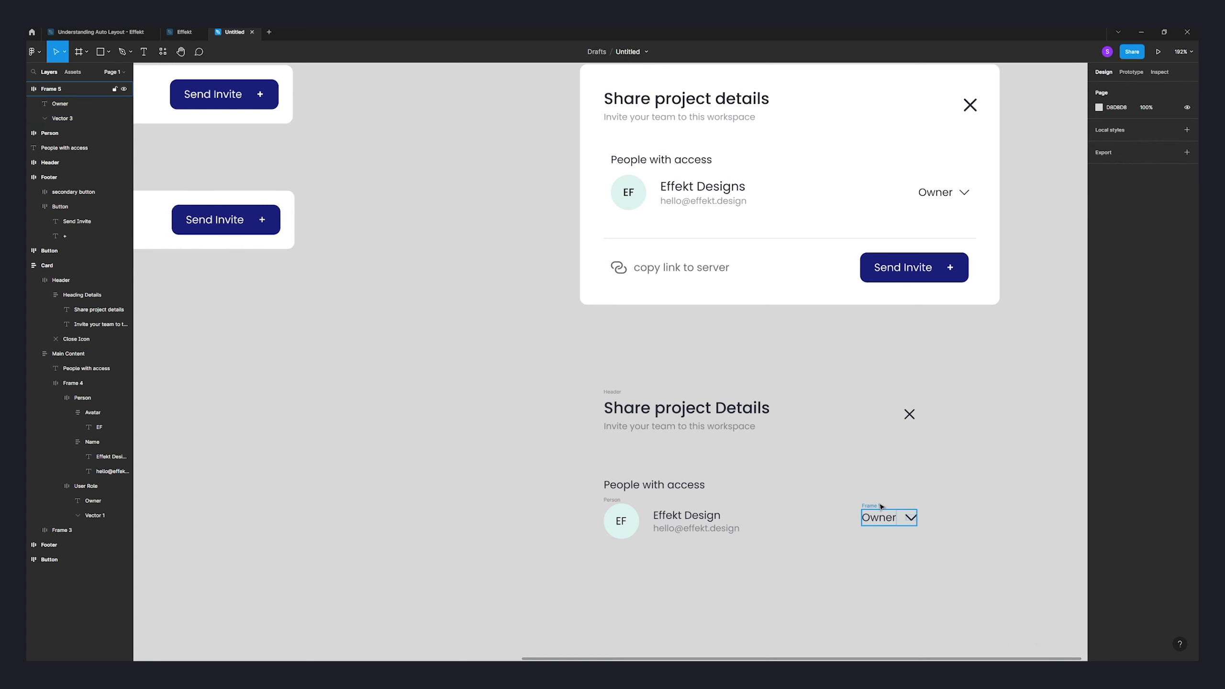
drag(880, 506, 890, 512)
ctrl+click(935, 192)
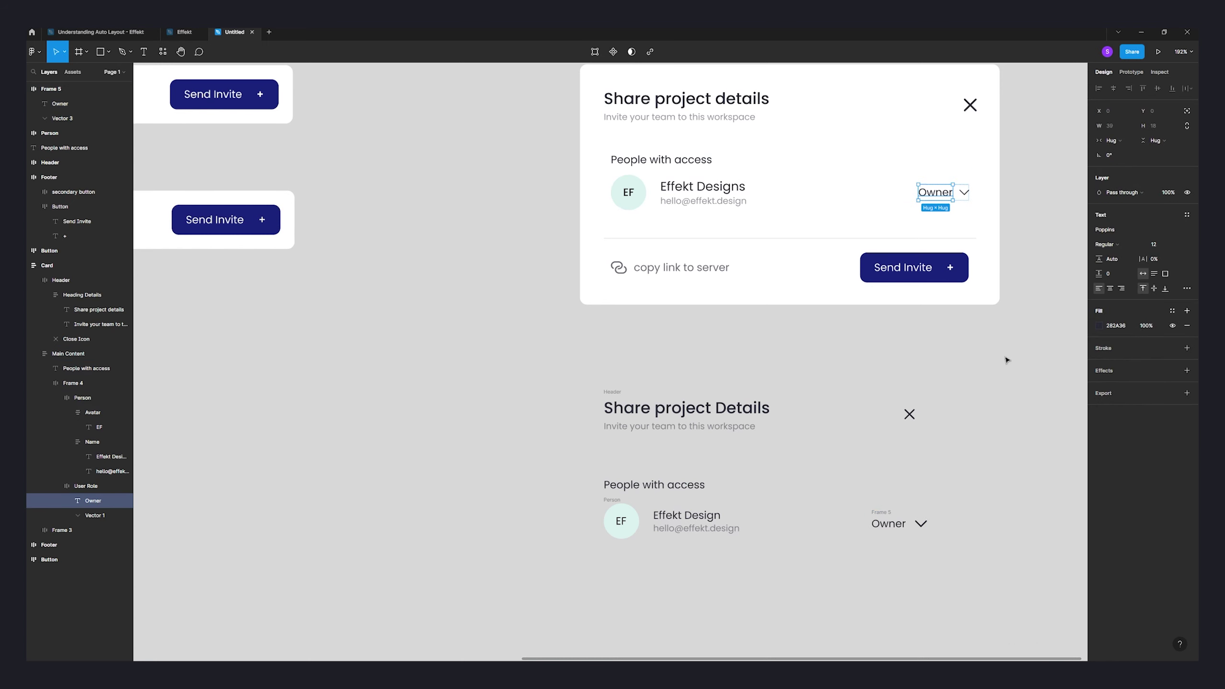
click(887, 524)
click(892, 504)
click(928, 516)
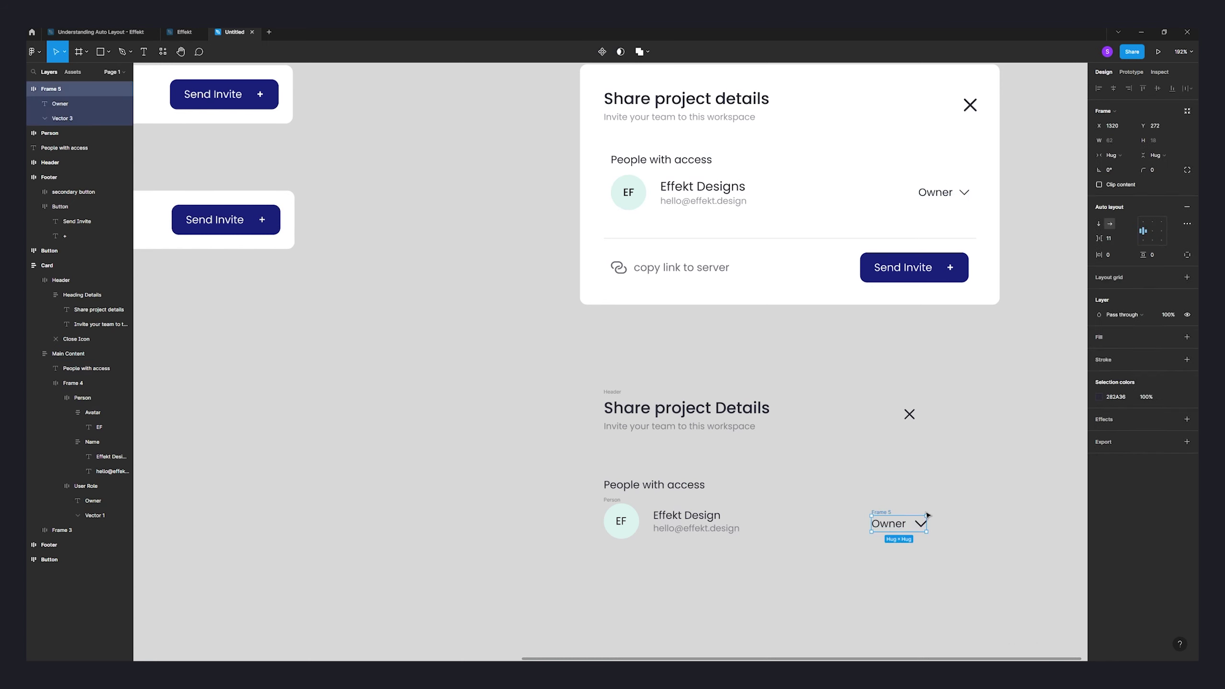
- Rename the frame Owner Indication and join it with Person in a space-between auto layout row
double_click(887, 512)
text(OwnerIndication)
key(Return)
shift+click(704, 504)
key(shift+a)
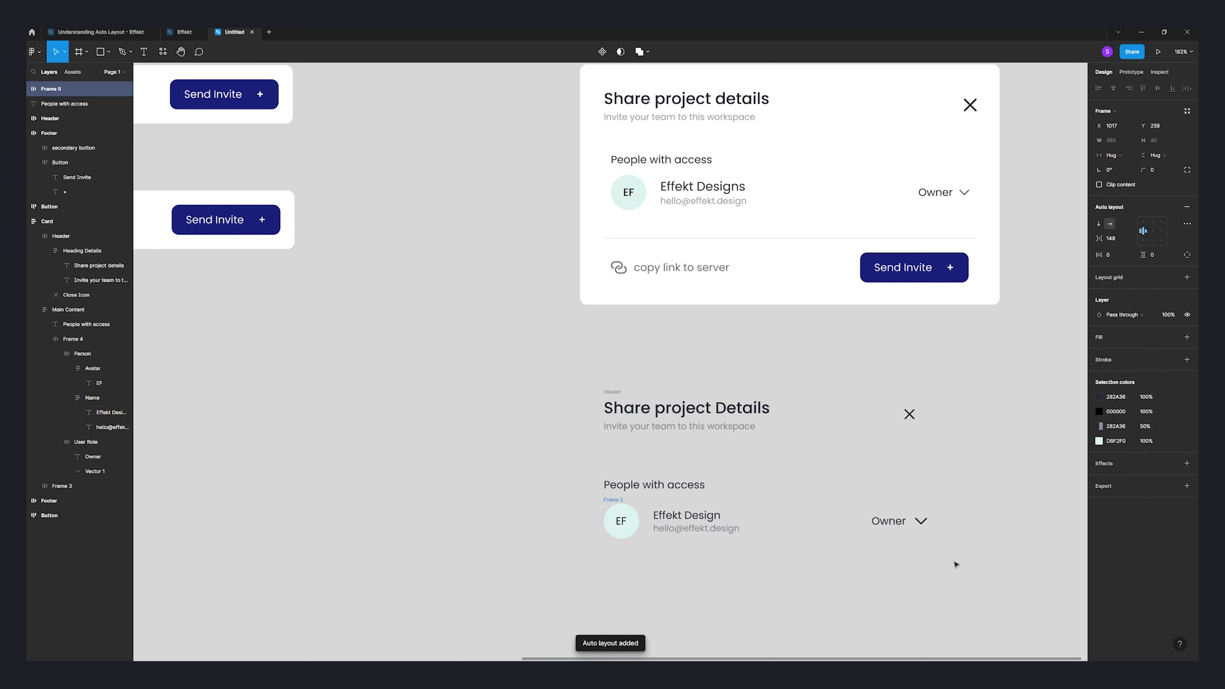
click(1186, 224)
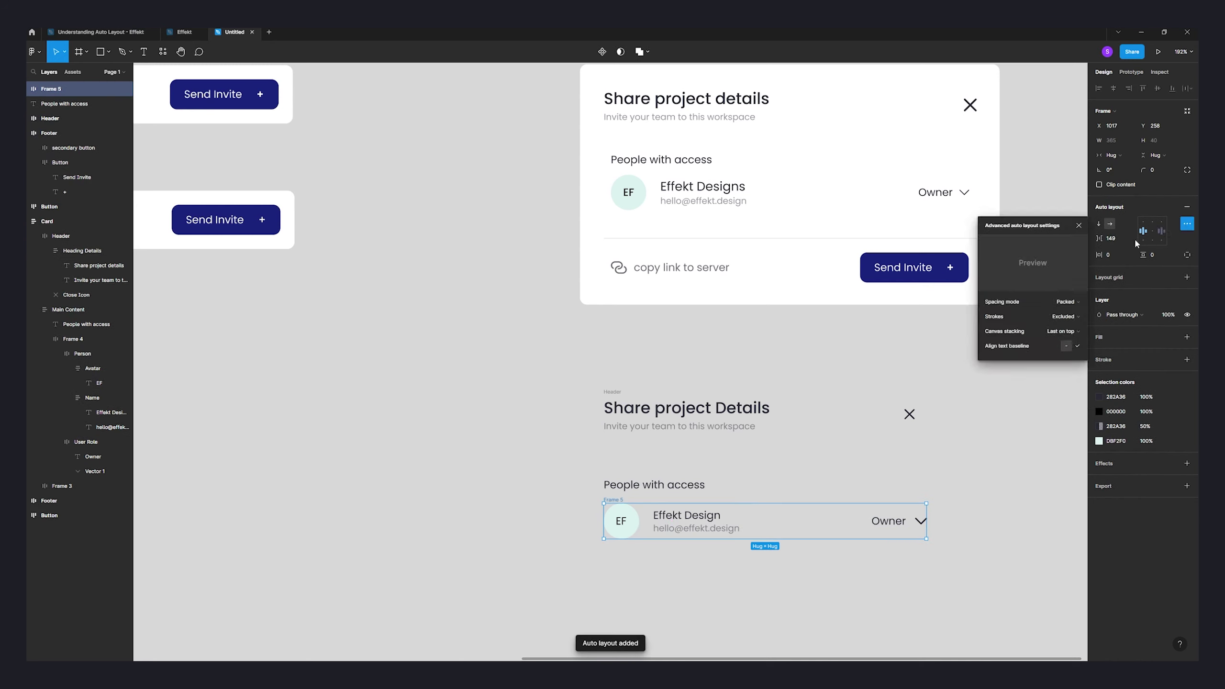
click(1030, 301)
click(1054, 312)
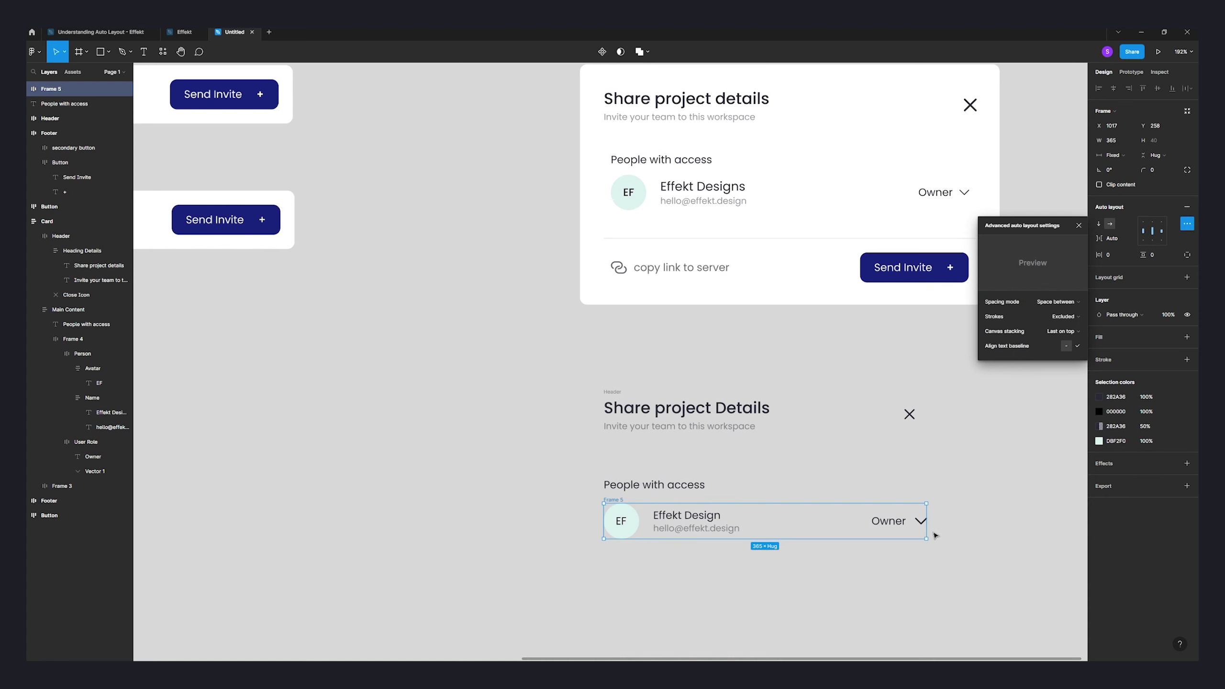
key(Escape)
drag(929, 536, 923, 524)
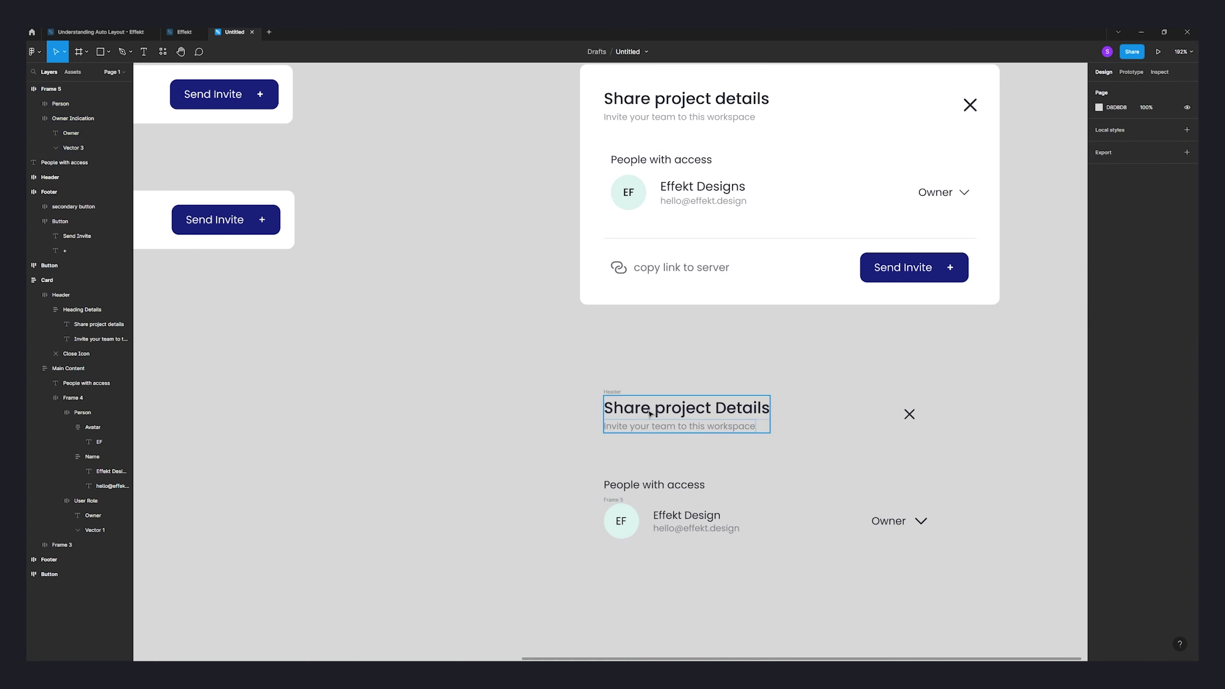
- Wrap the People with access heading and person row in an auto layout frame named Main
click(618, 397)
click(617, 480)
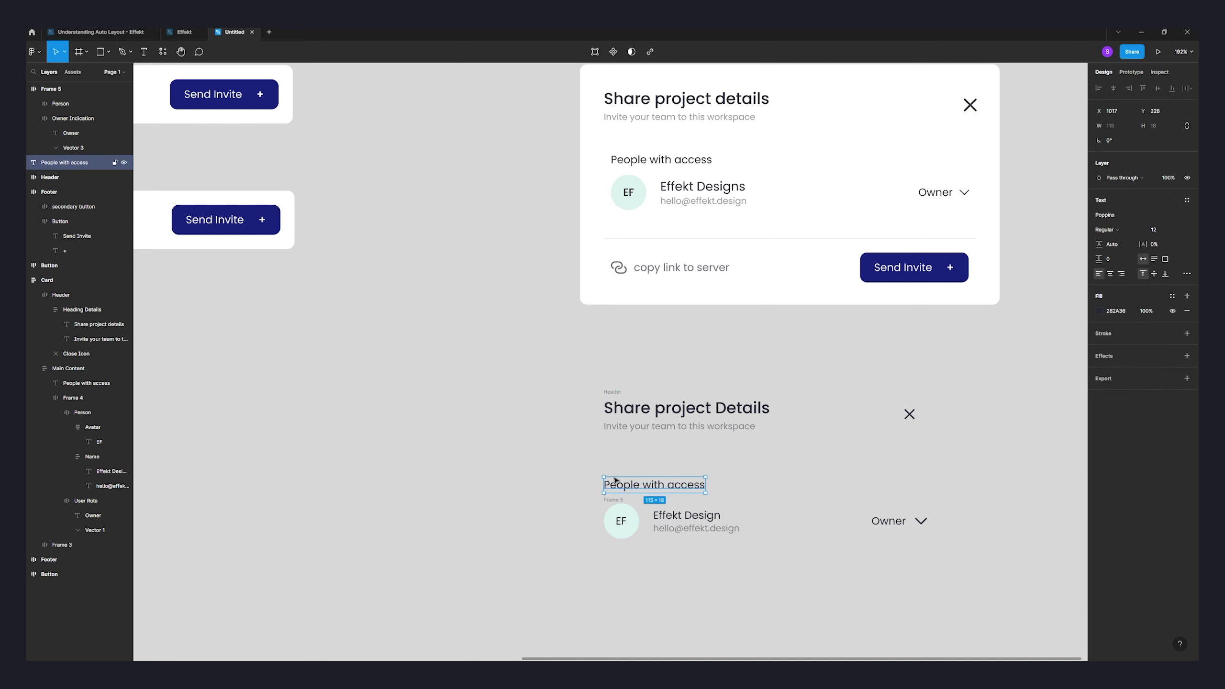
shift+click(606, 524)
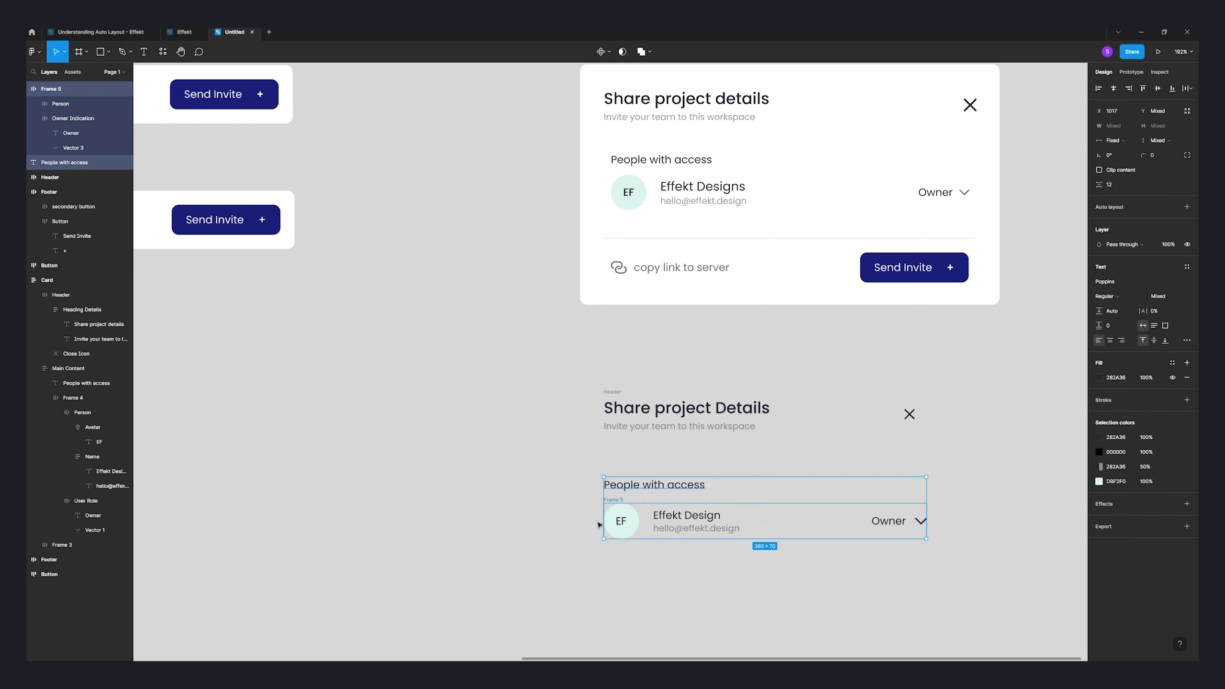
drag(636, 489, 618, 474)
key(shift+a)
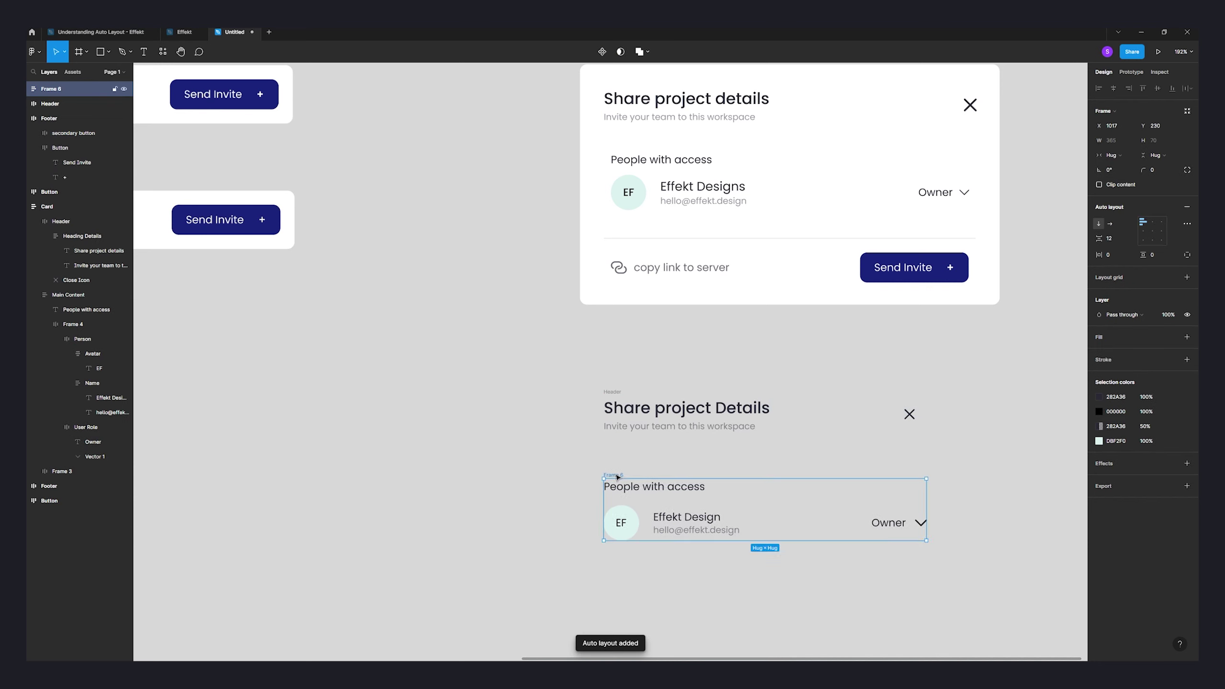
double_click(621, 473)
text(Main)
key(Return)
key(shift+p)
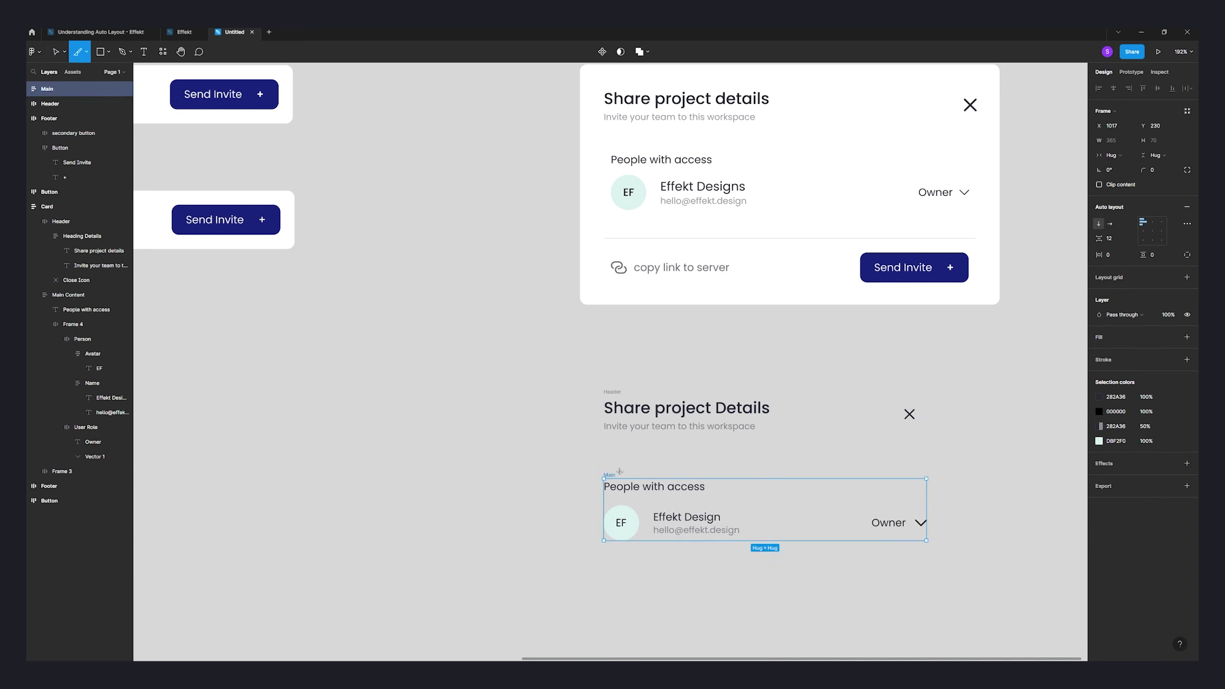
key(v)
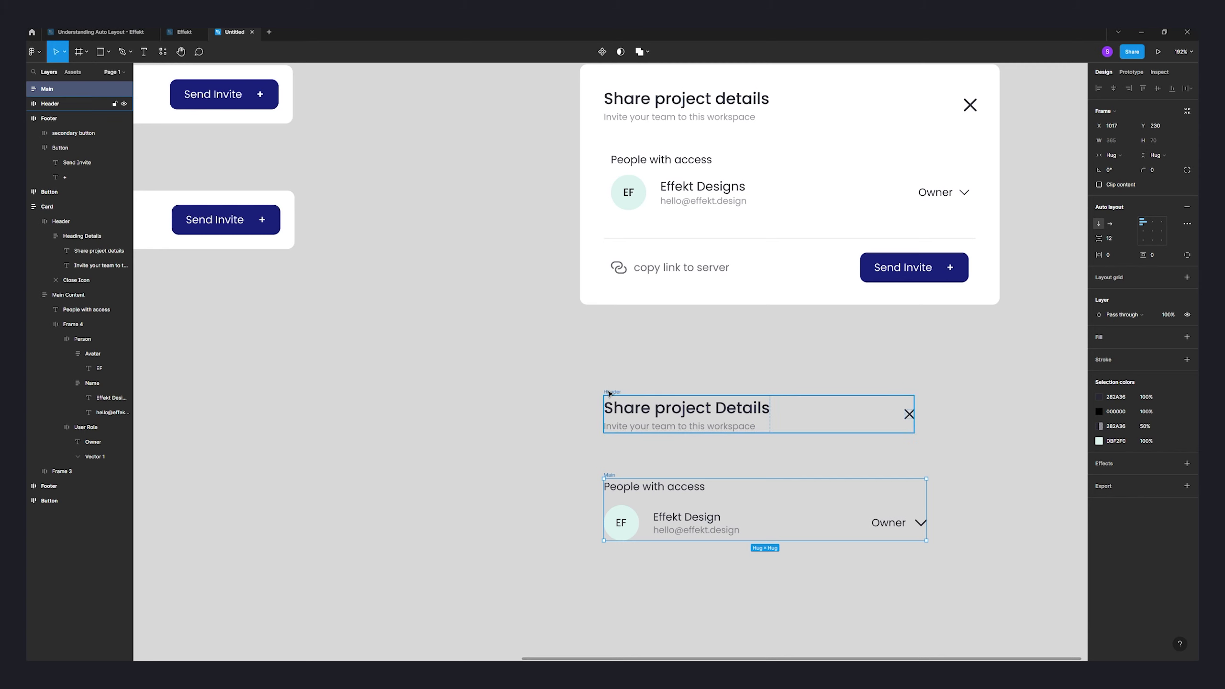
- Stack Header and Main vertically in a new auto layout frame
shift+click(738, 427)
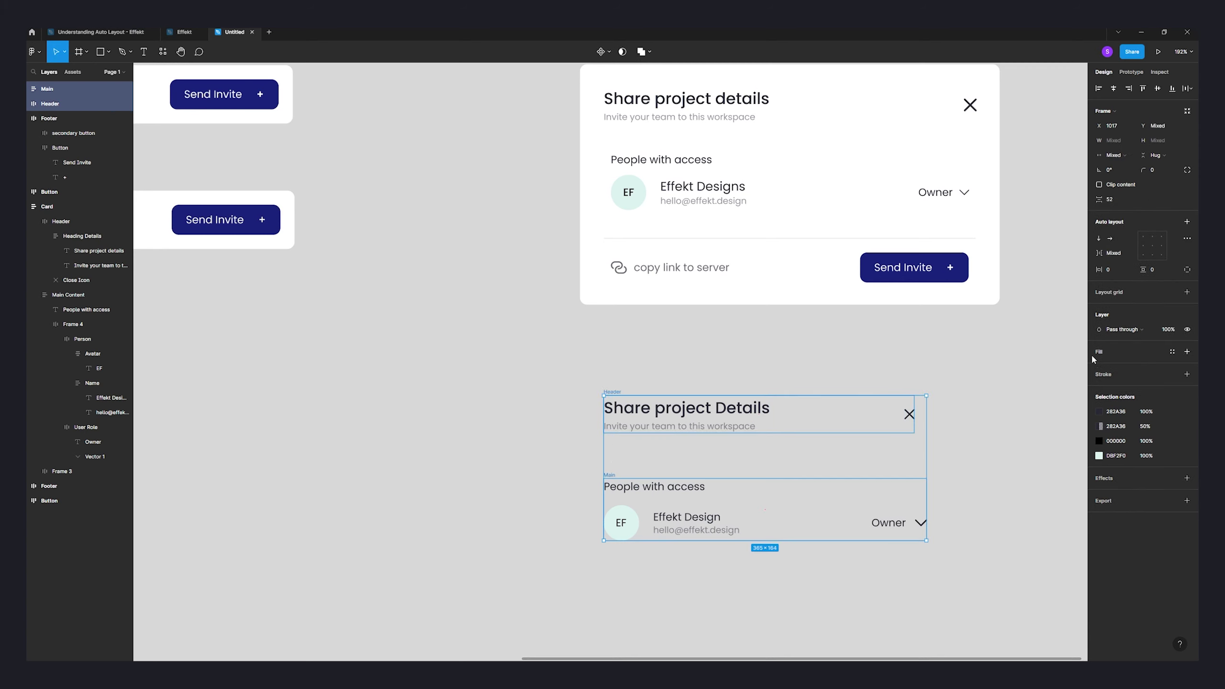
key(shift+a)
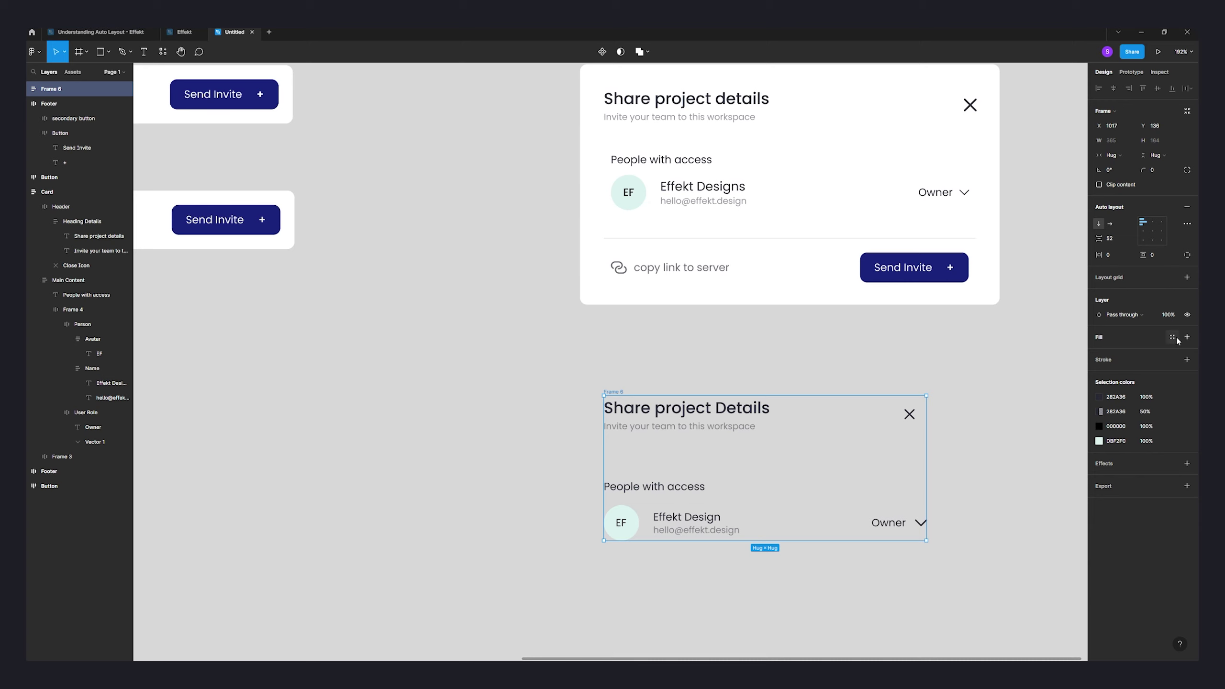
click(1180, 338)
- Give Frame 6 a white fill and 24 padding on top, bottom, left and right
click(1186, 337)
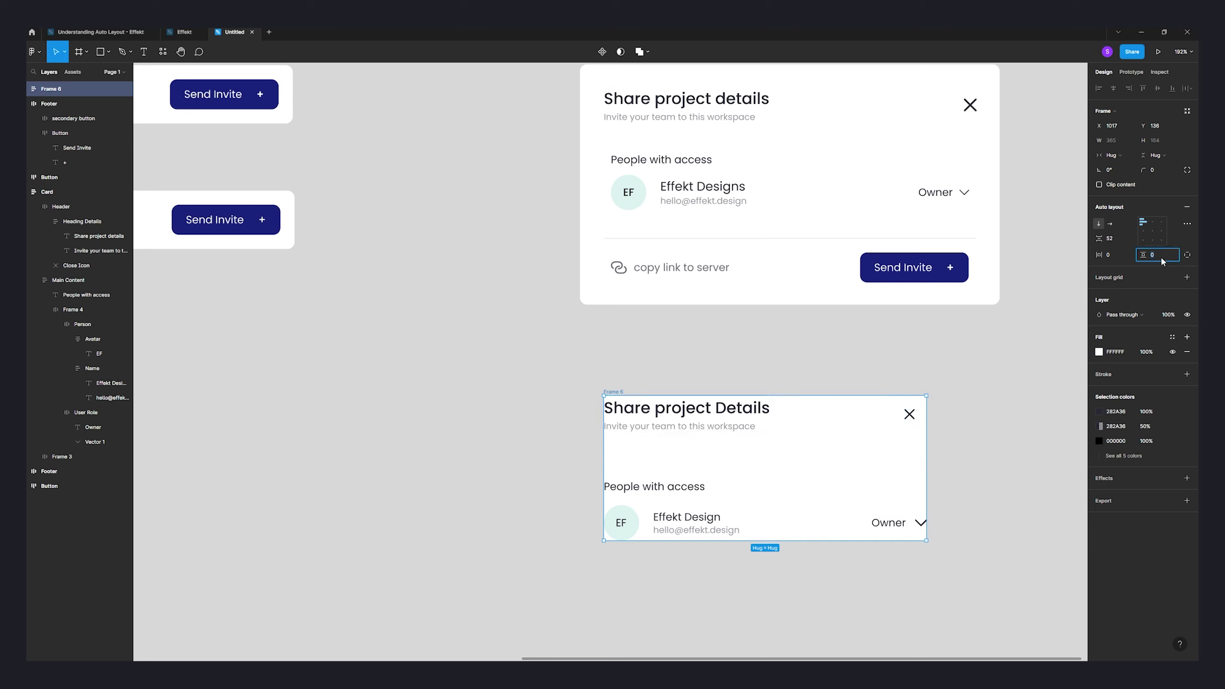
click(1050, 228)
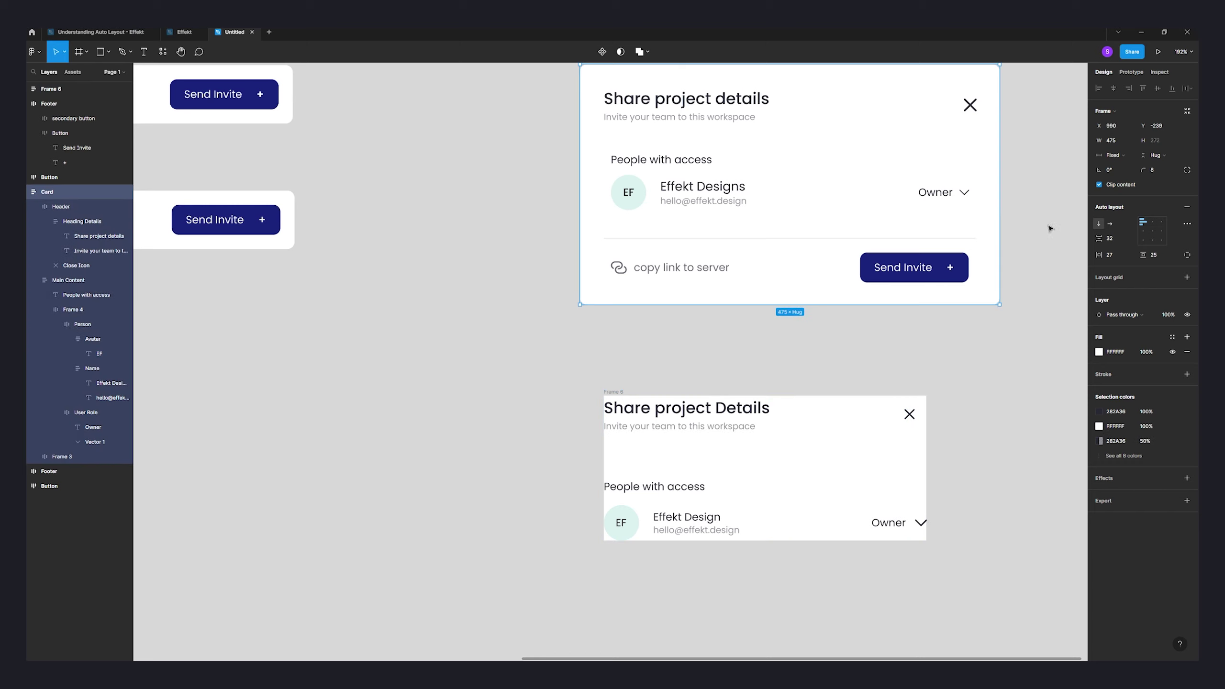
click(621, 393)
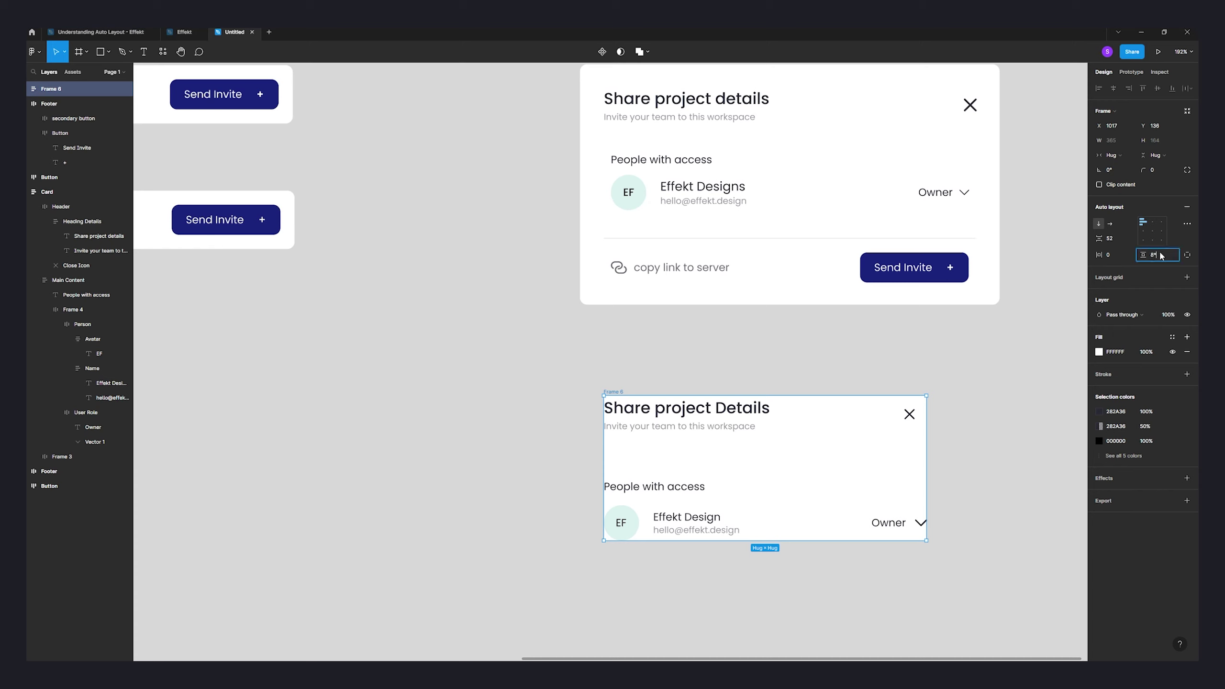
key(Return)
click(1114, 256)
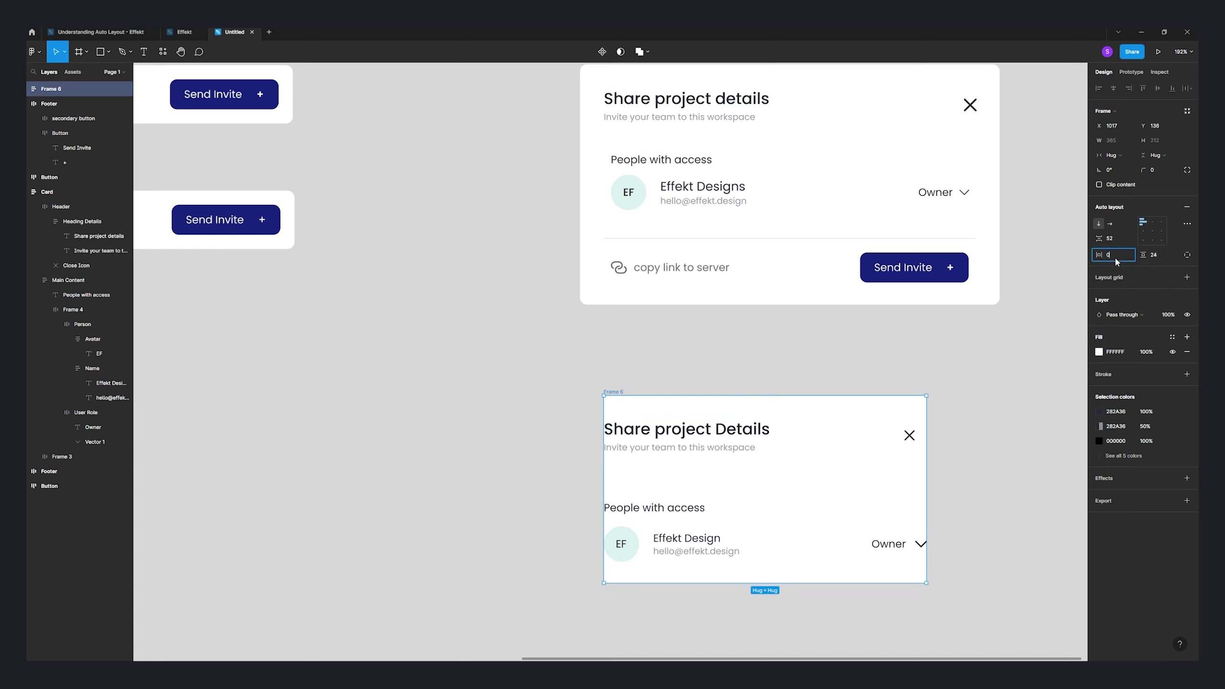
text(24)
key(Return)
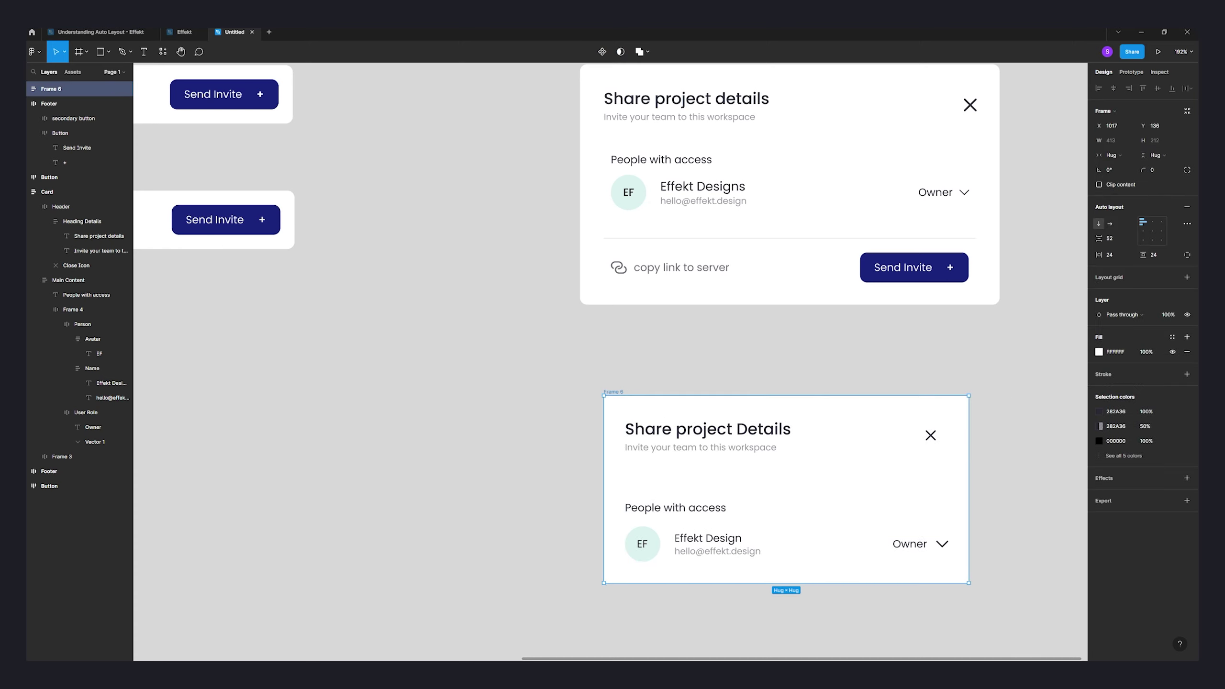
click(1038, 426)
scroll(961, 439, right, 1)
scroll(960, 439, down, 1)
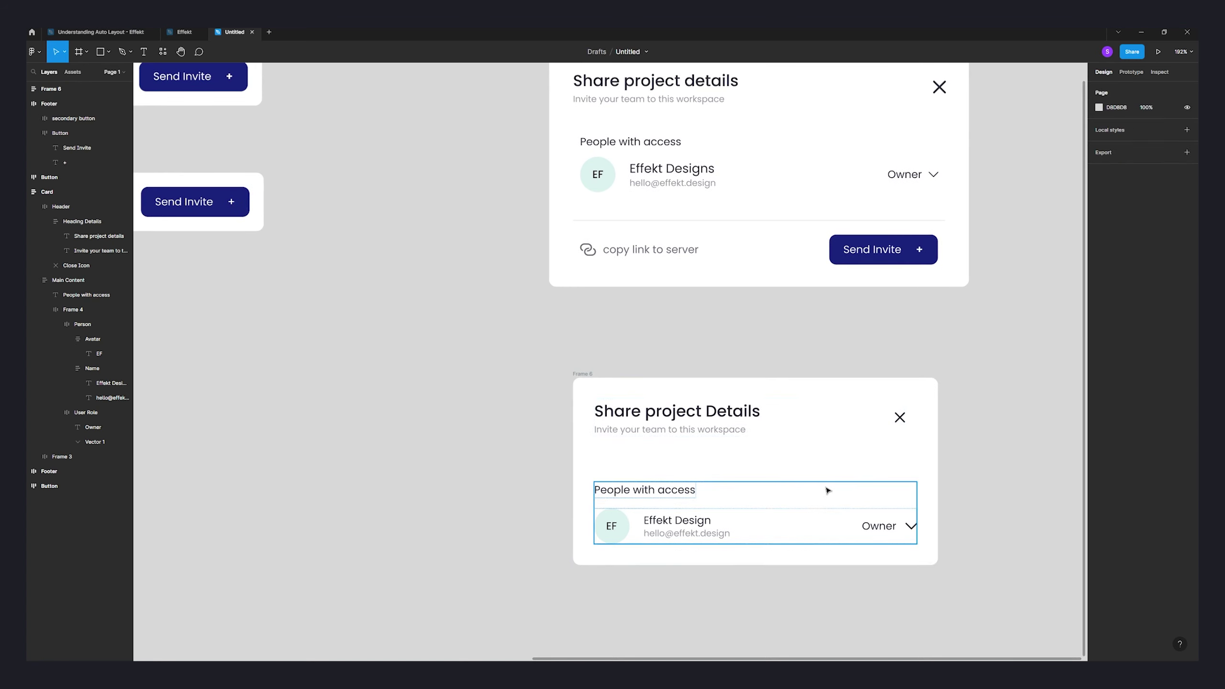
- Rename Frame 6 to 'Card'
click(815, 427)
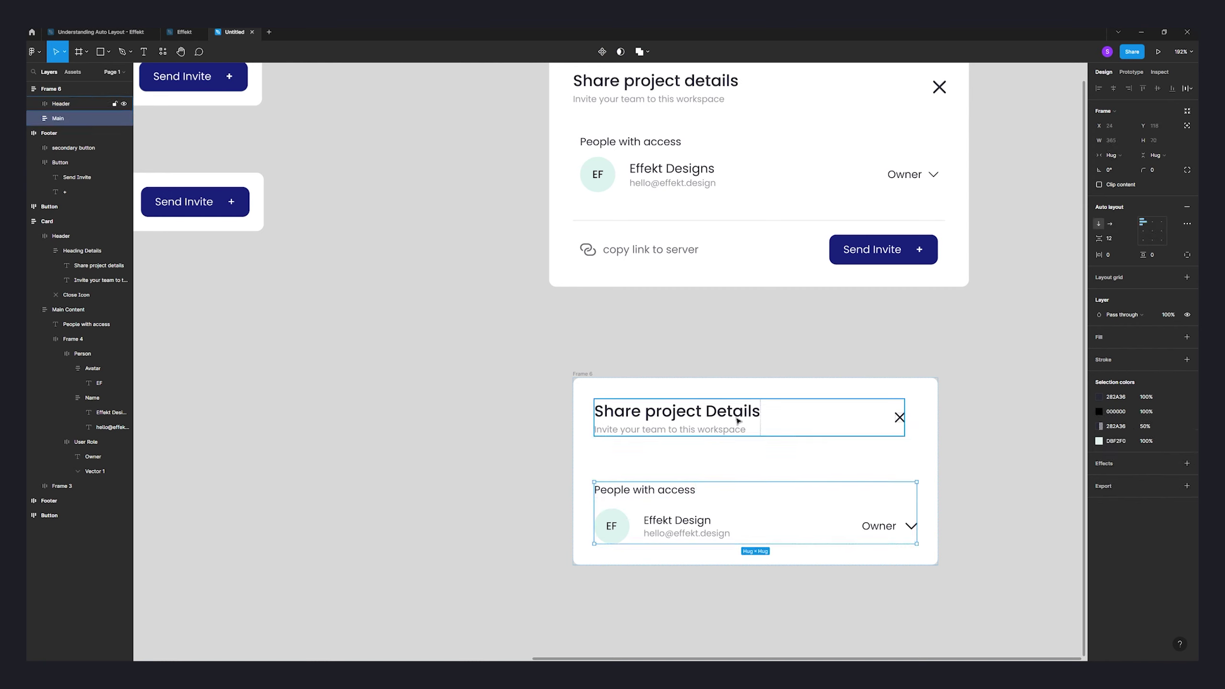
click(707, 475)
key(Return)
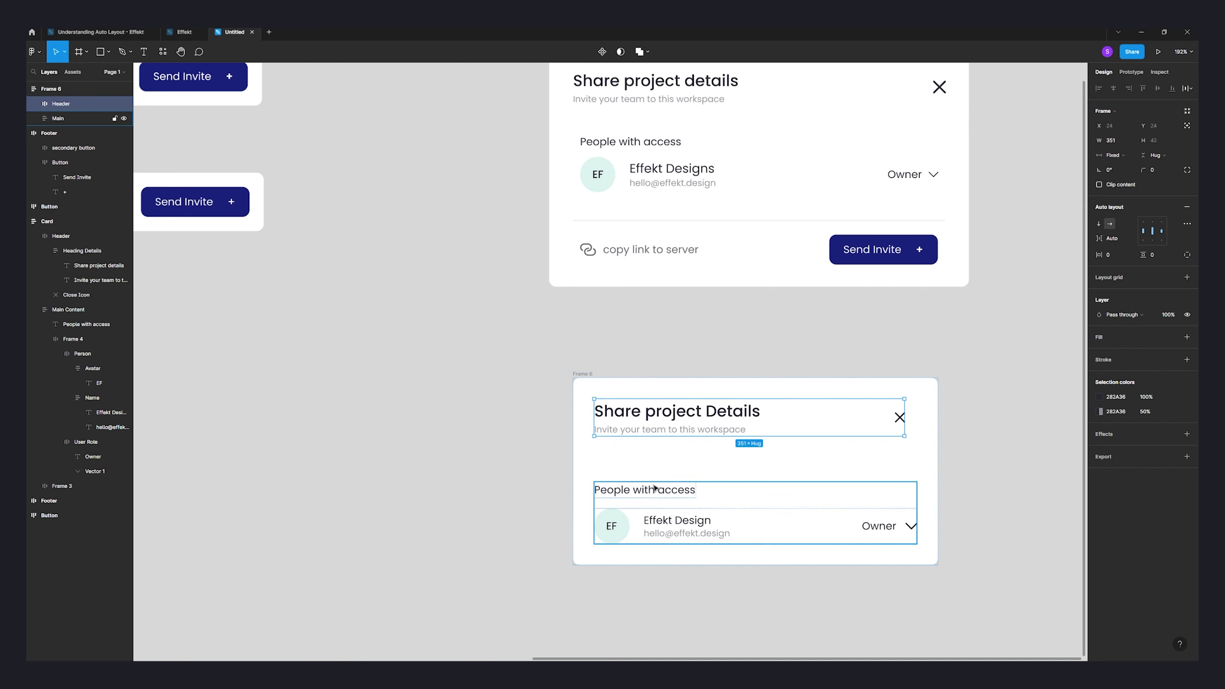
shift+click(657, 427)
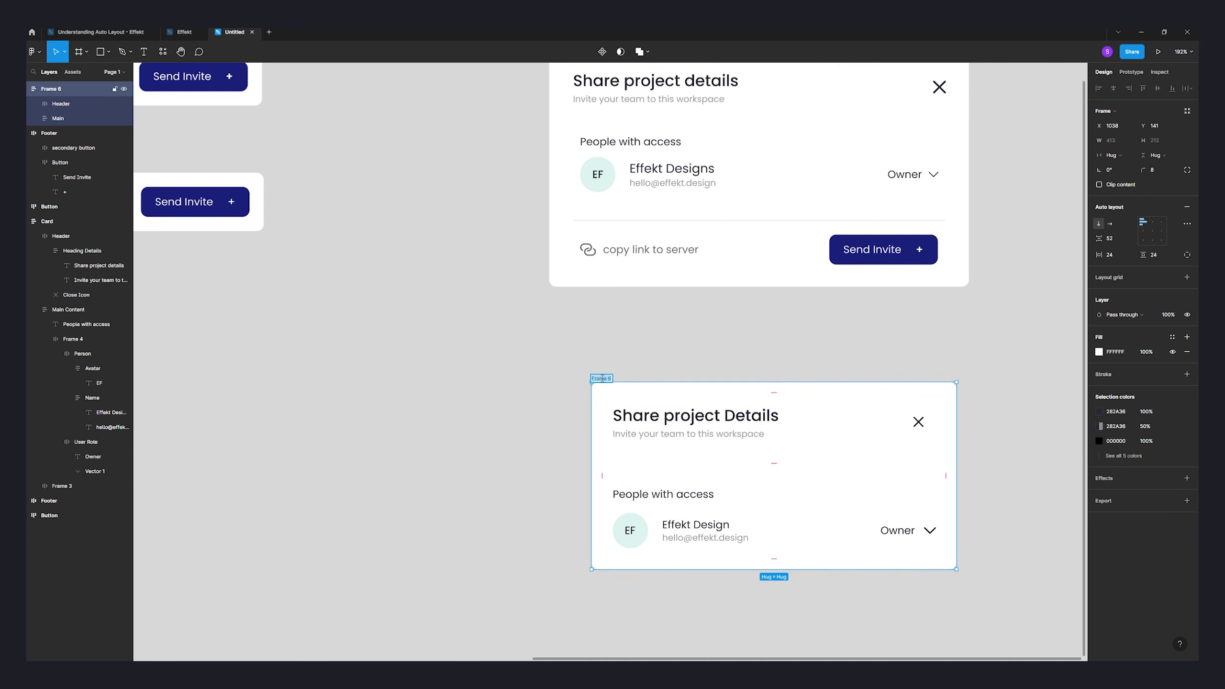
double_click(603, 379)
text(Card)
key(Return)
- Align the Card with the upper card and widen it to 475
click(752, 434)
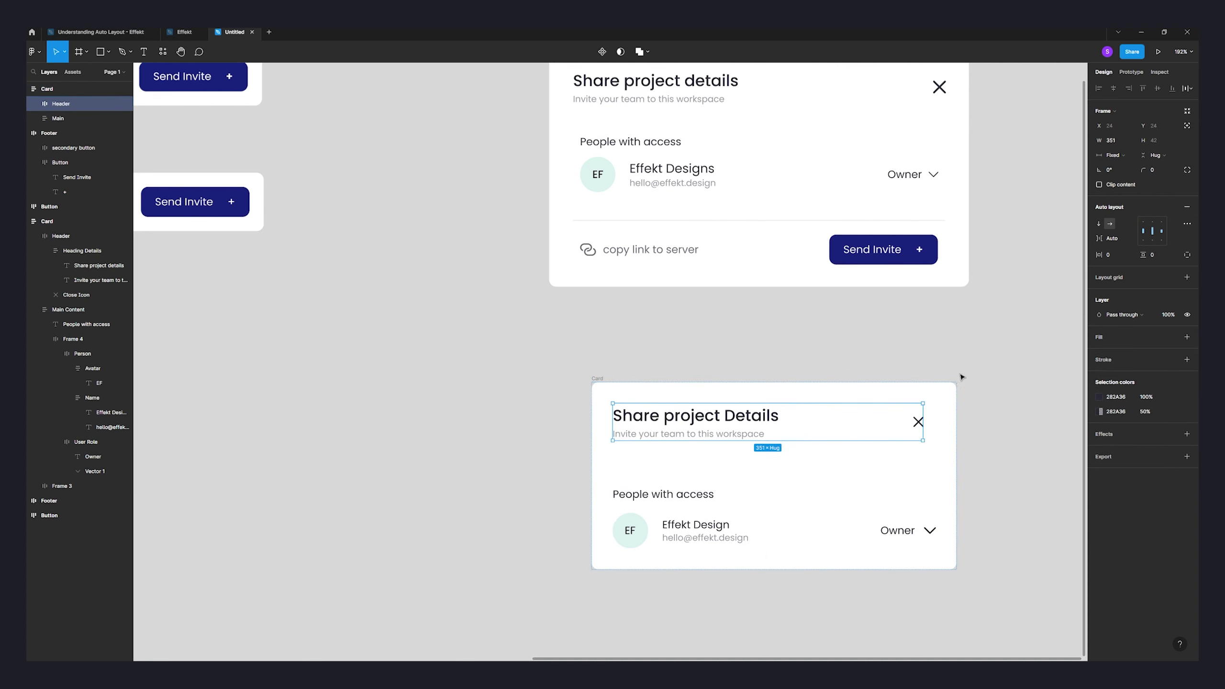
click(953, 407)
drag(623, 464, 586, 434)
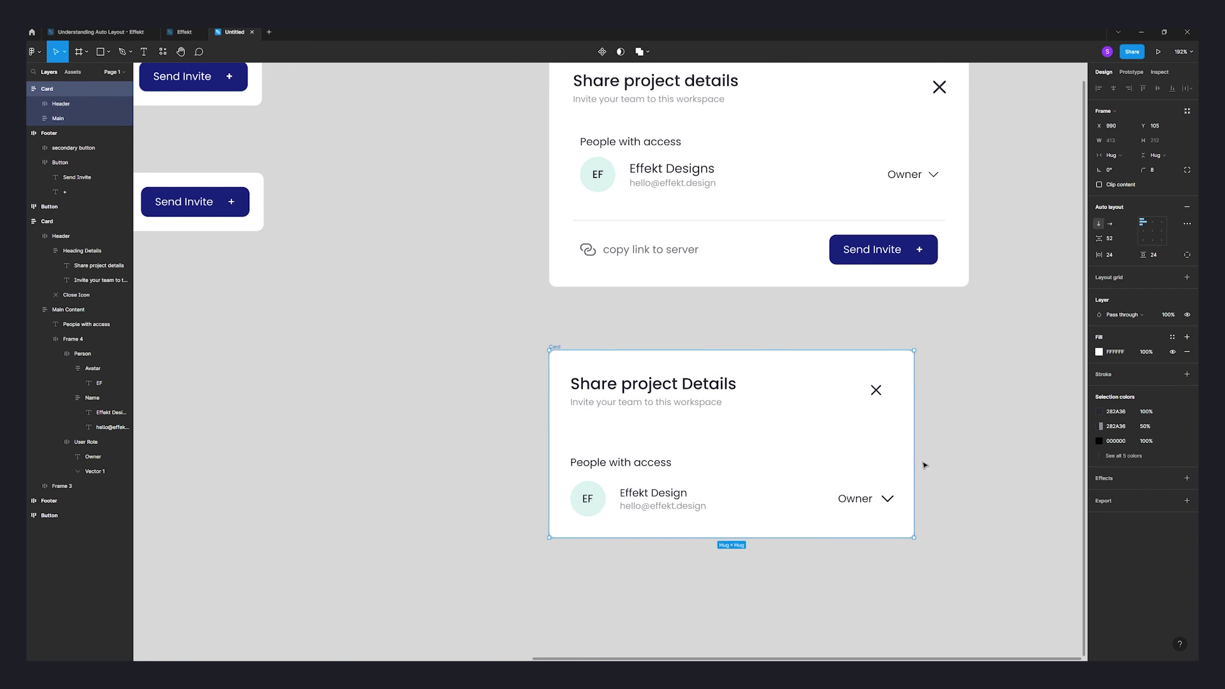
drag(915, 463, 968, 446)
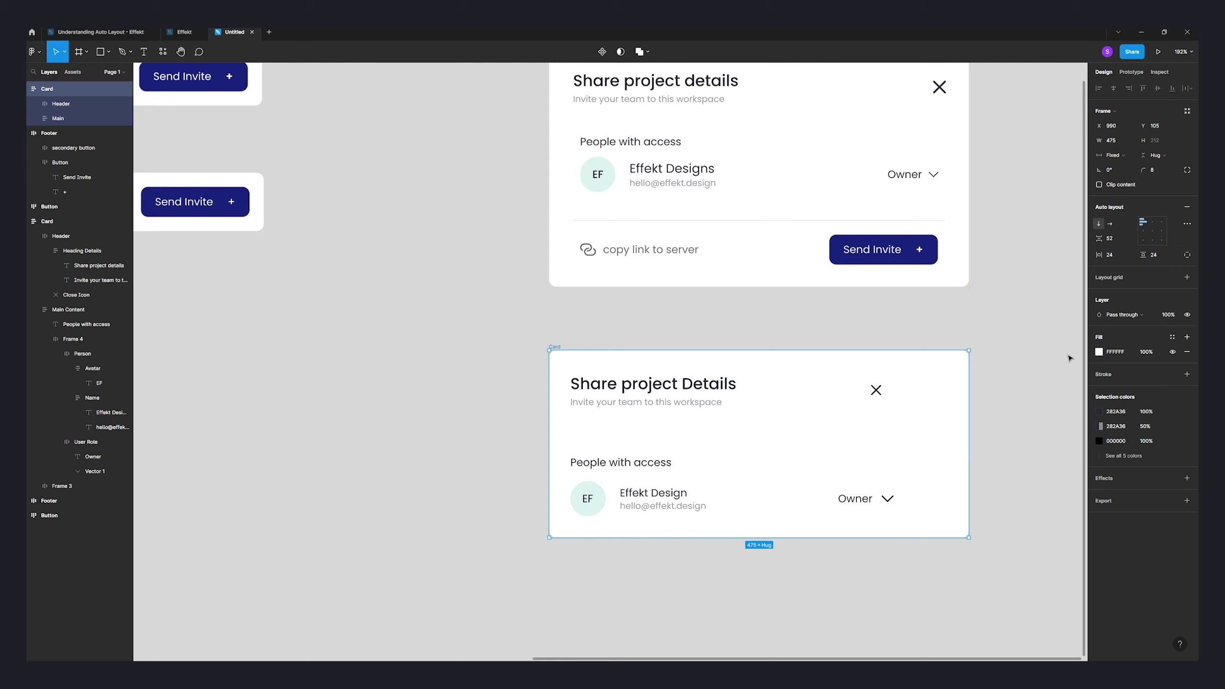
click(1112, 140)
key(Escape)
drag(965, 435, 953, 437)
- Set the Header and Main frames' width to Fill container
click(754, 392)
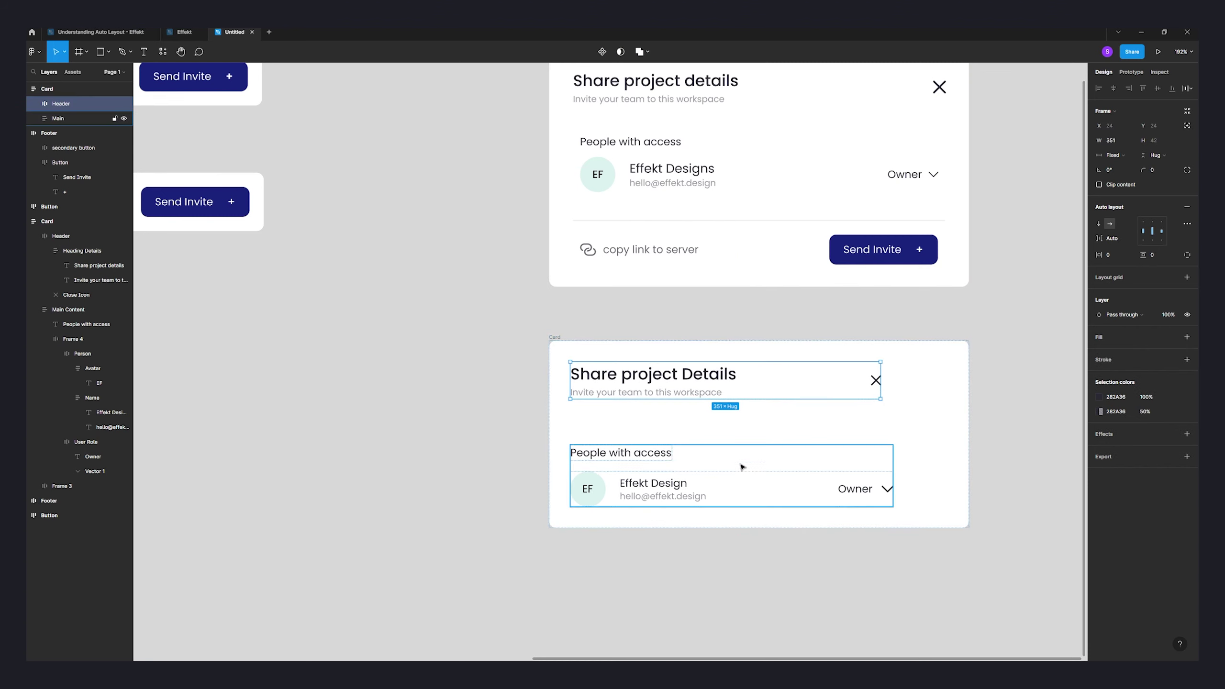
shift+click(748, 473)
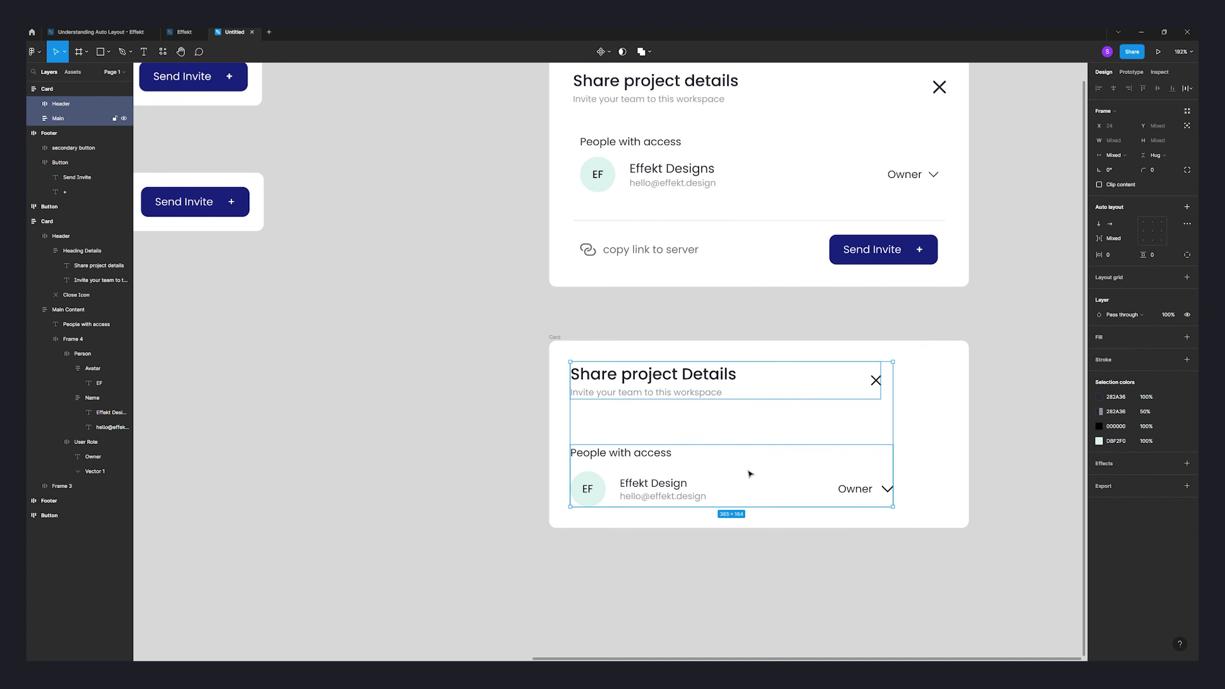
click(1120, 156)
click(1127, 200)
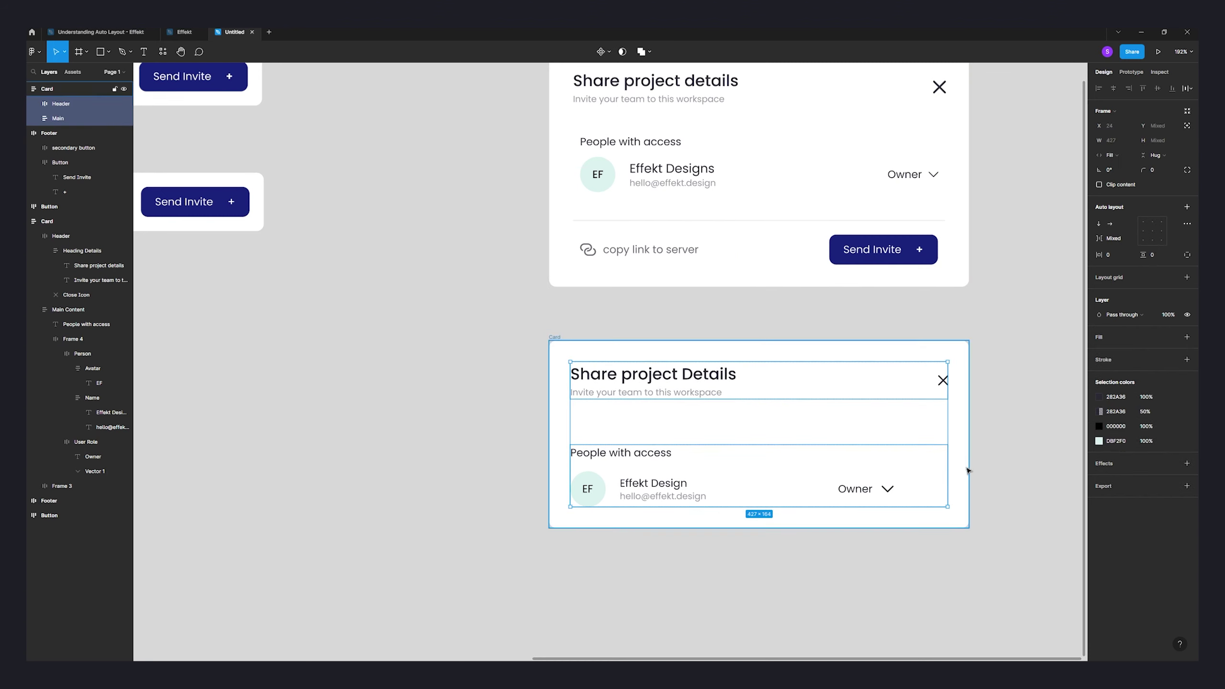
click(991, 375)
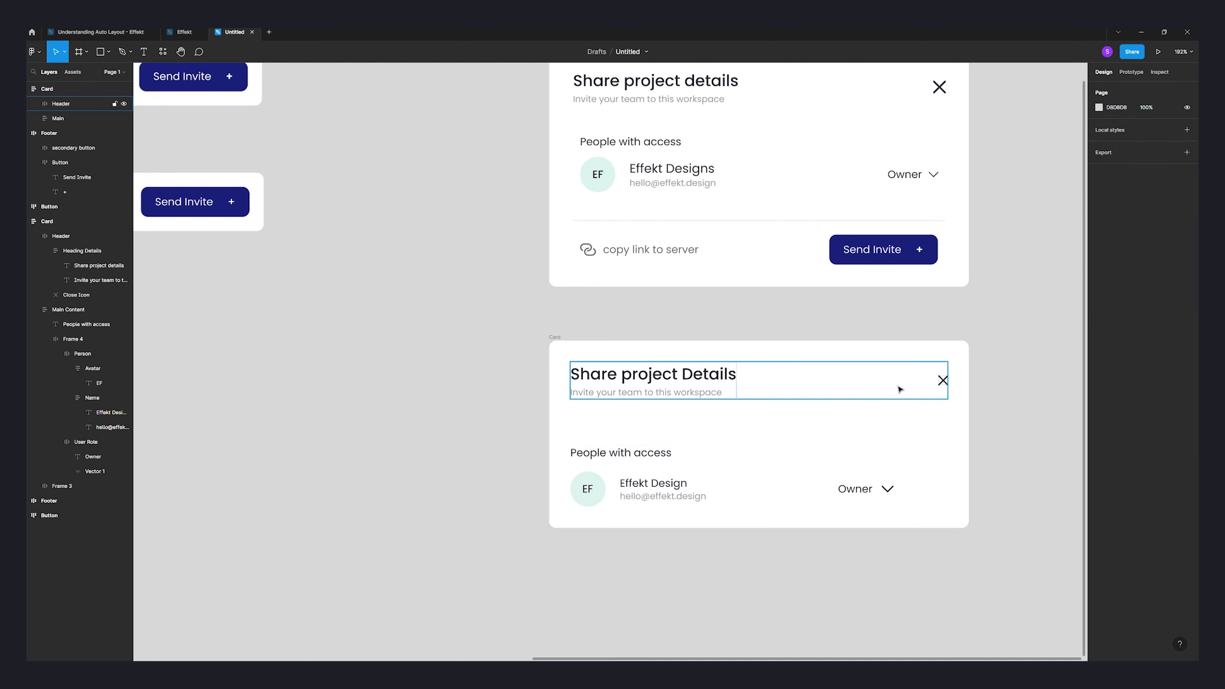
click(833, 393)
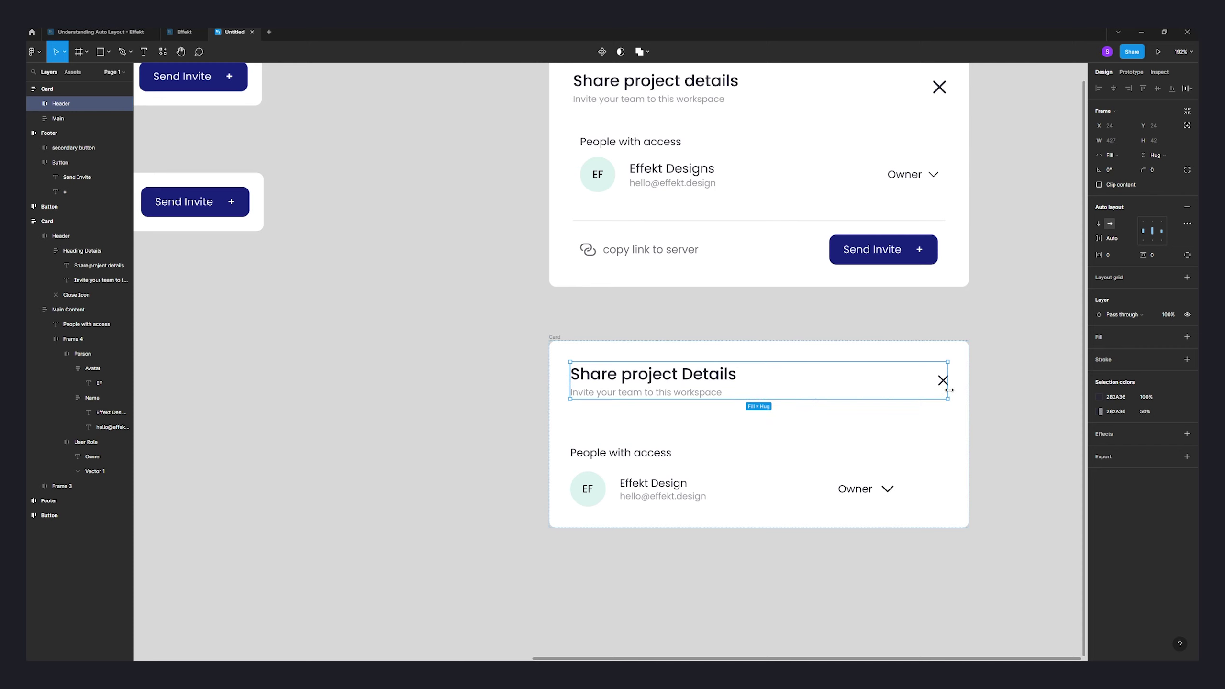
drag(949, 390, 838, 389)
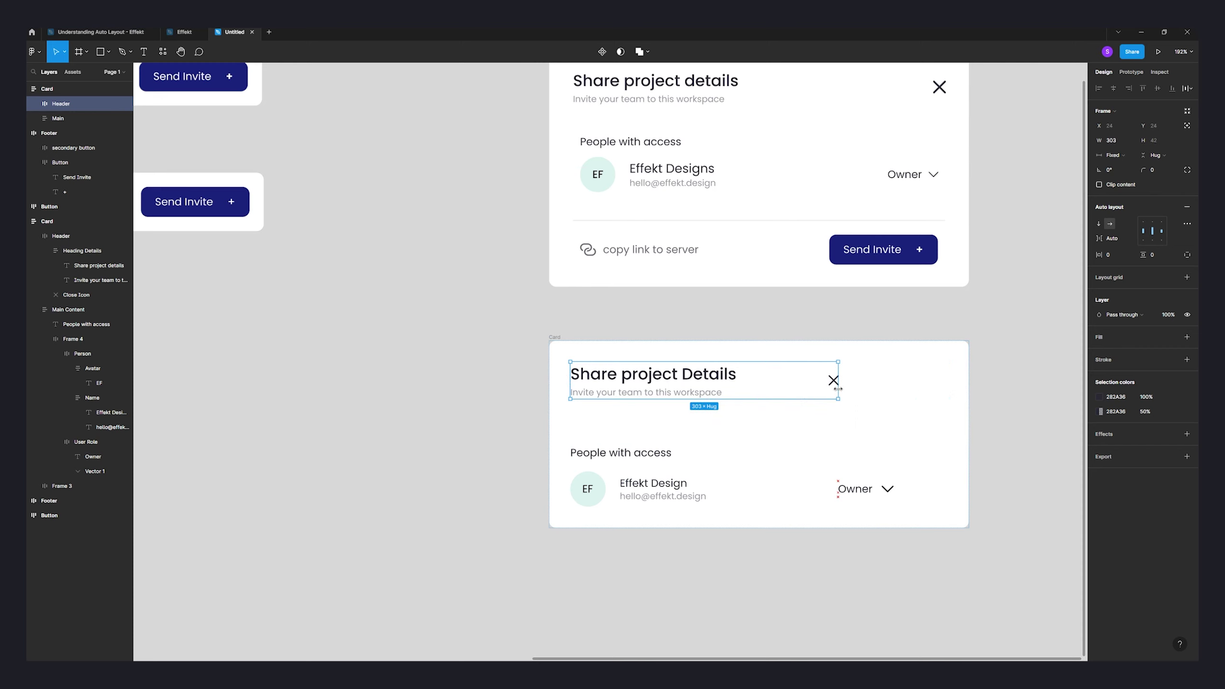
click(1110, 156)
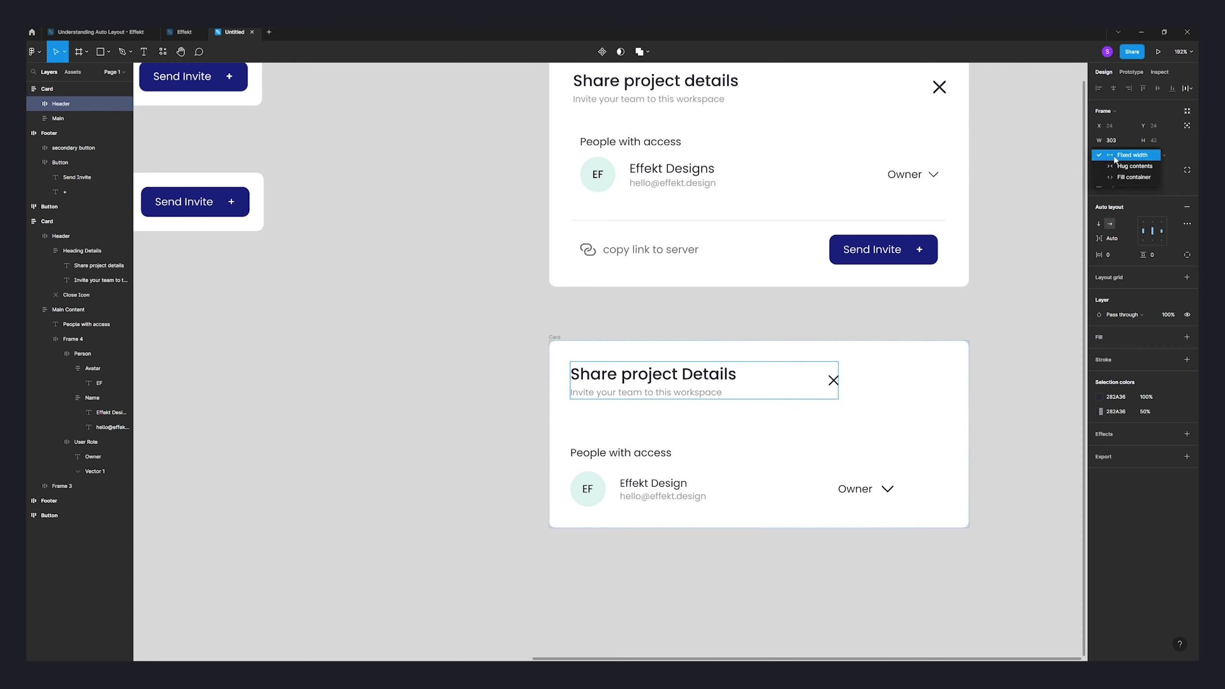
click(1132, 179)
- Make the person row (Frame 5) fill the Main content width
click(959, 433)
drag(969, 431, 968, 425)
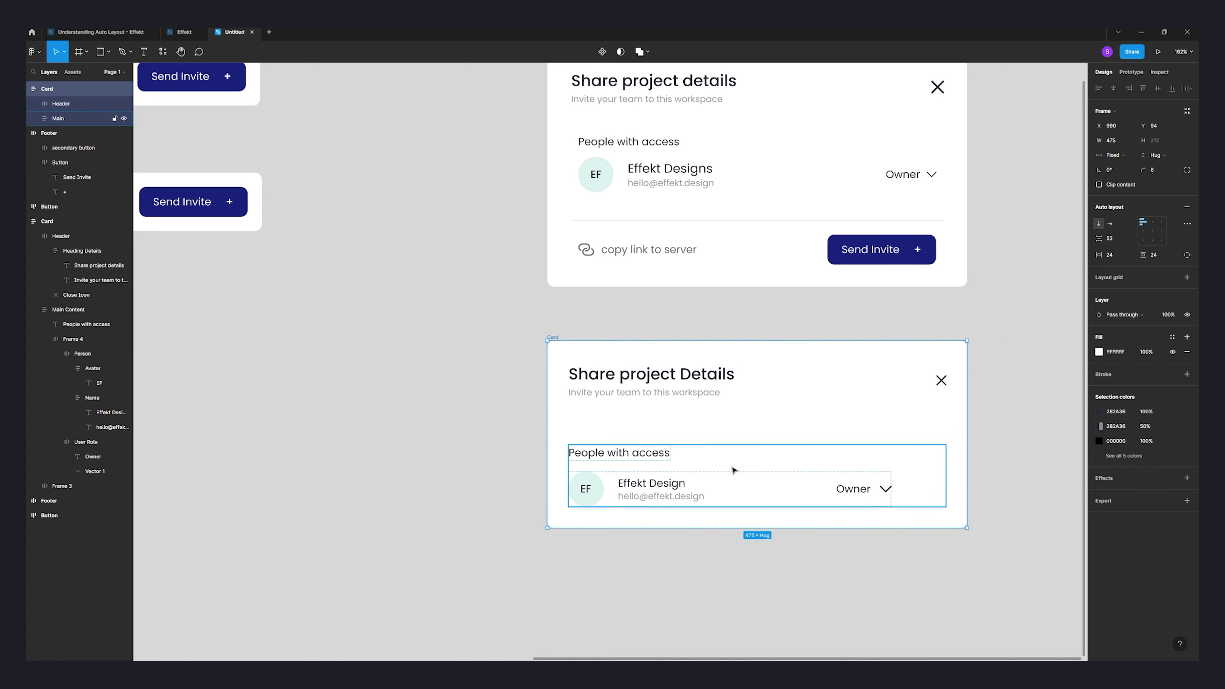
click(732, 470)
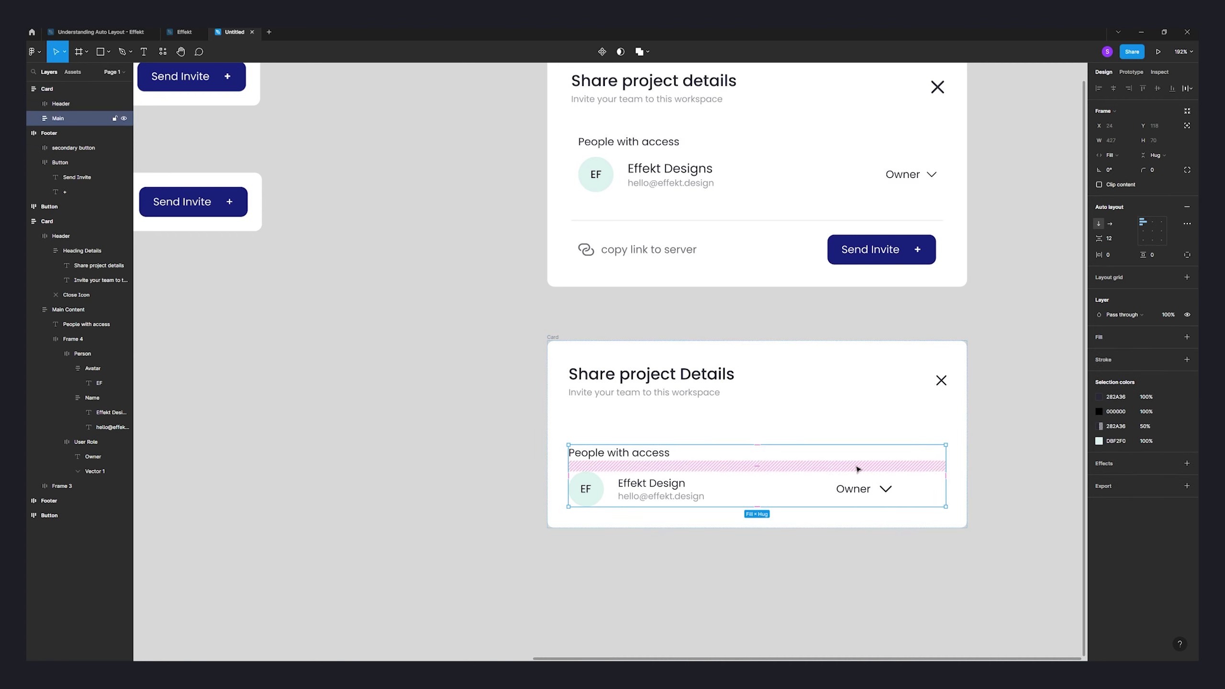
click(796, 496)
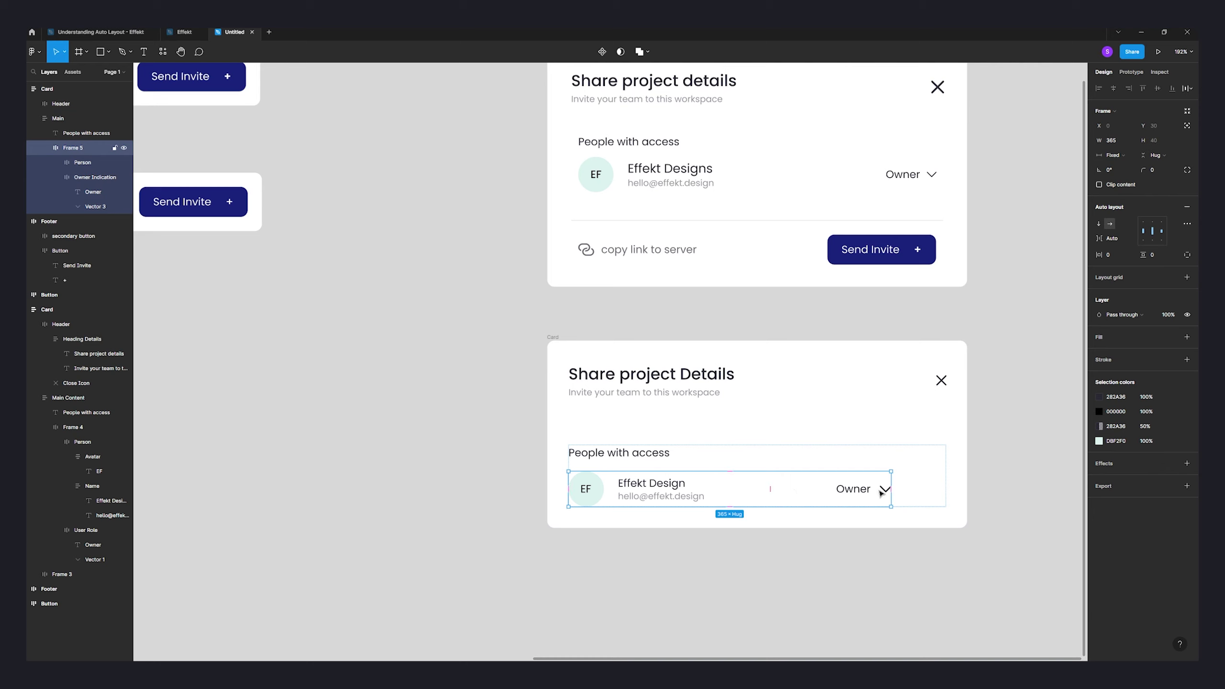
drag(891, 471, 945, 471)
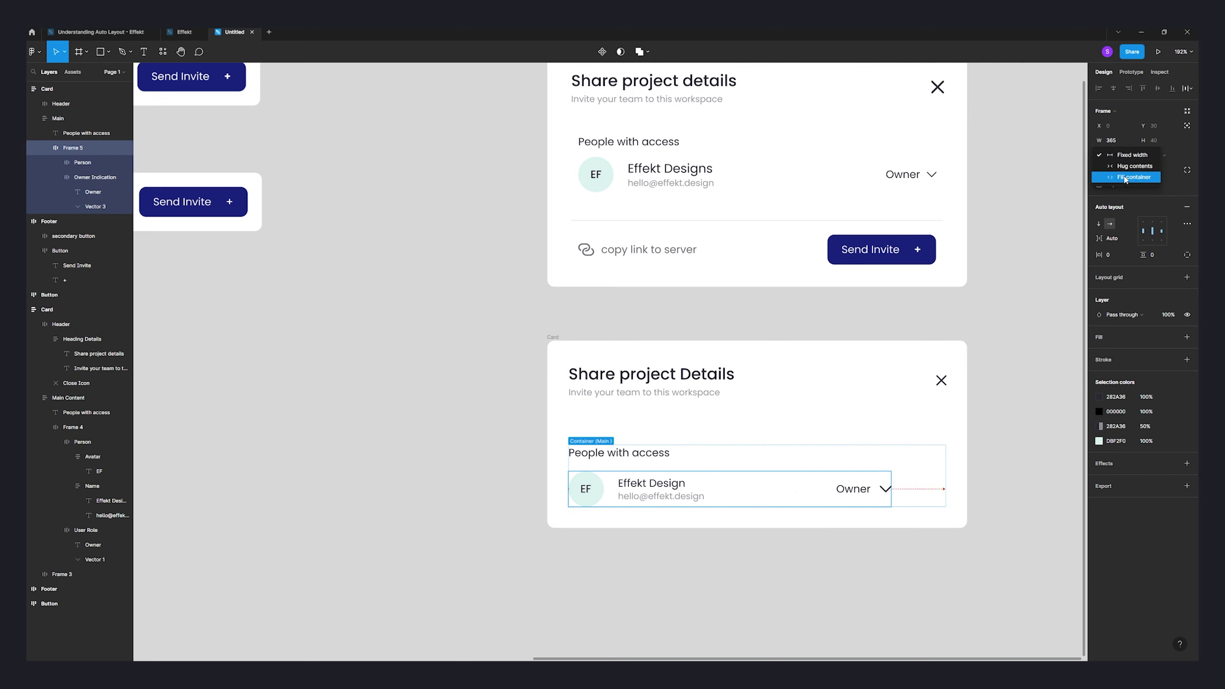
click(647, 455)
click(883, 466)
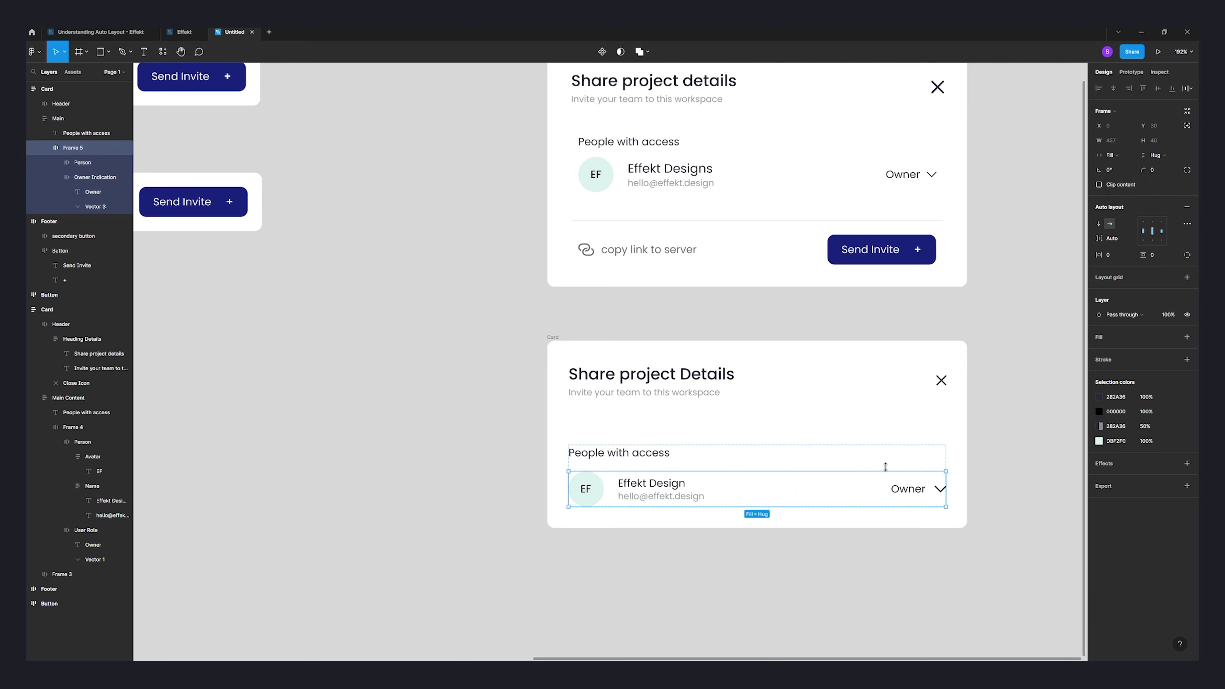
key(Escape)
scroll(465, 459, down, 5)
- Alt-drag a Footer copy into the Card, set to Fill container with 0 horizontal padding
scroll(359, 432, left, 3)
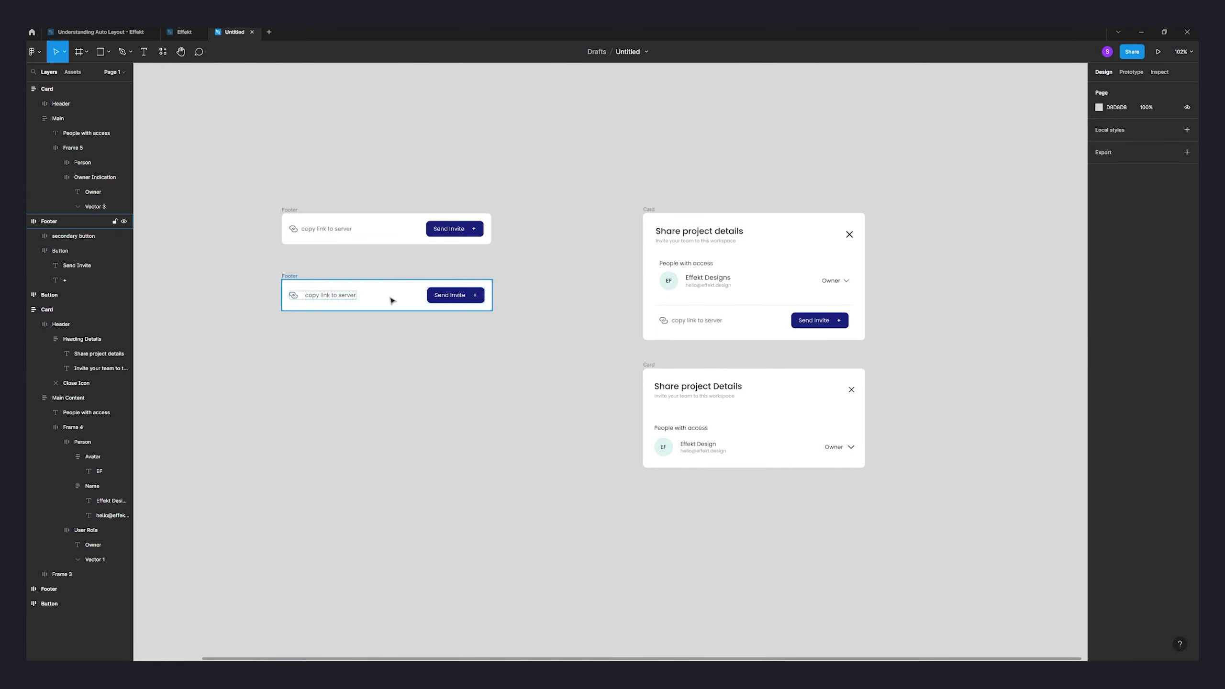
click(307, 287)
drag(314, 289, 715, 463)
scroll(822, 563, up, 10)
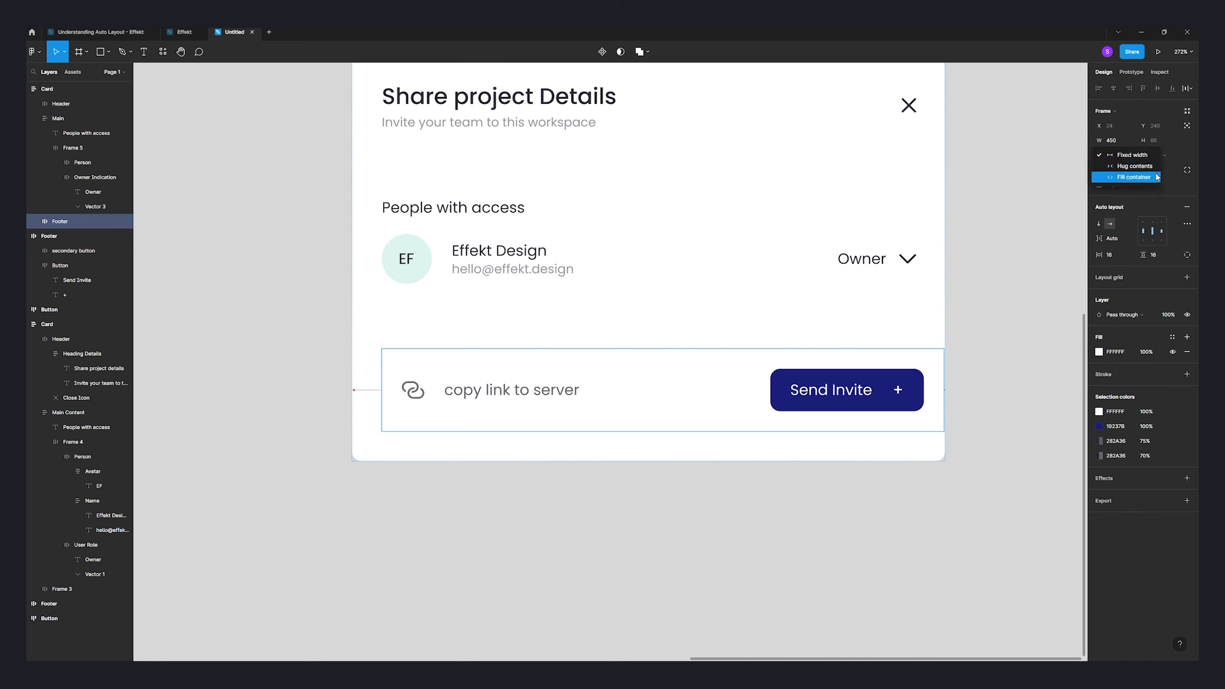
click(1129, 178)
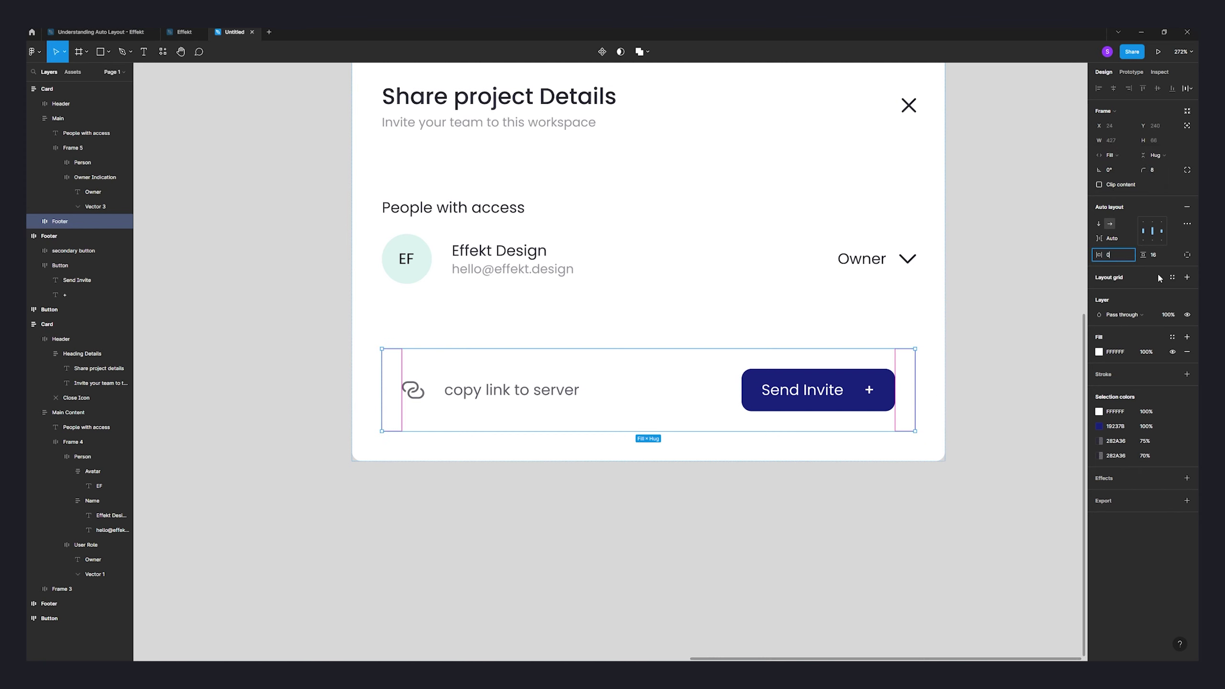
key(Return)
click(1004, 347)
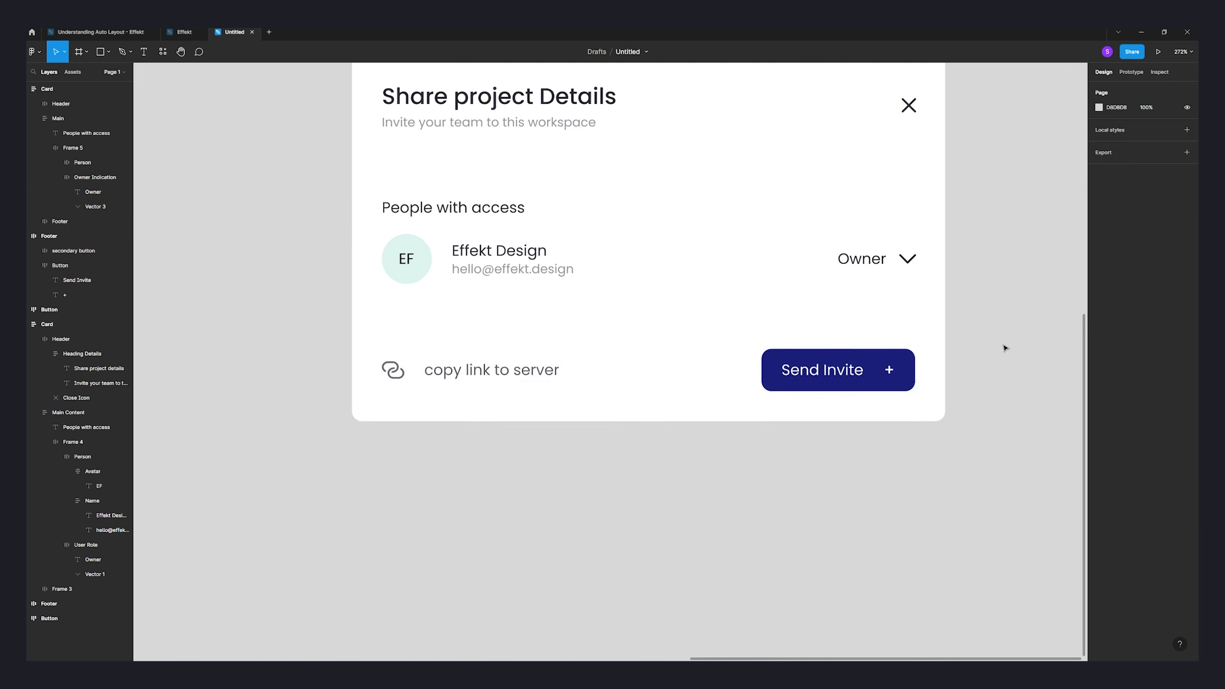
click(683, 366)
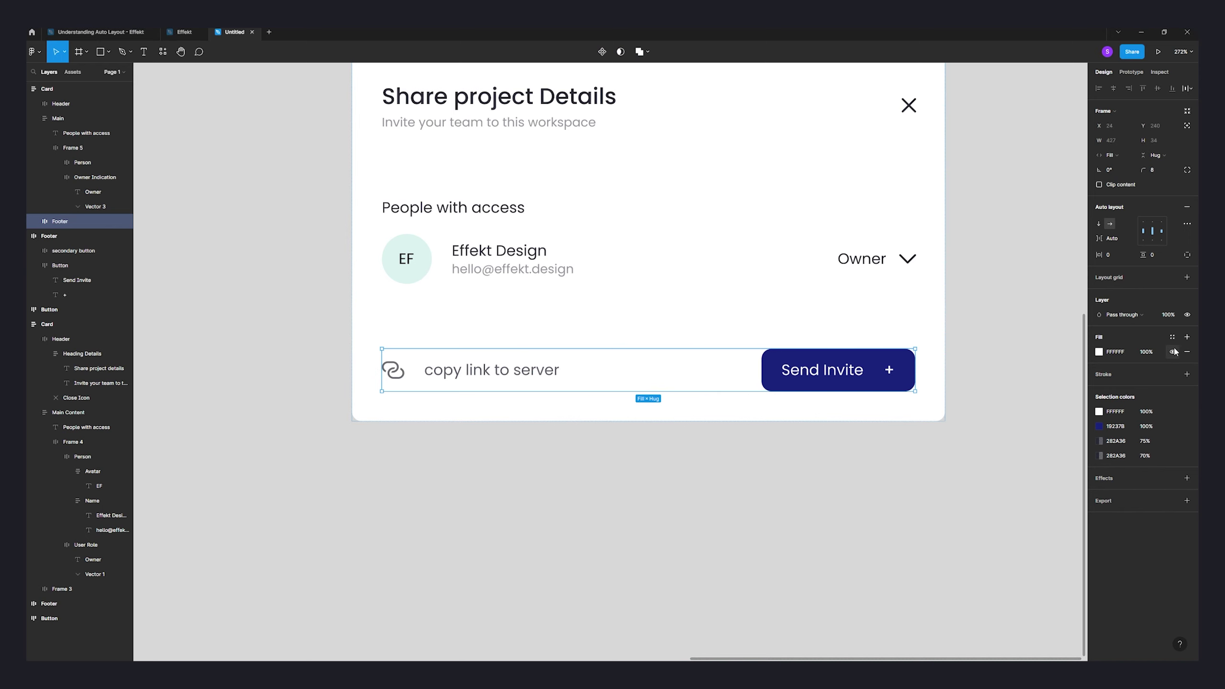
click(657, 506)
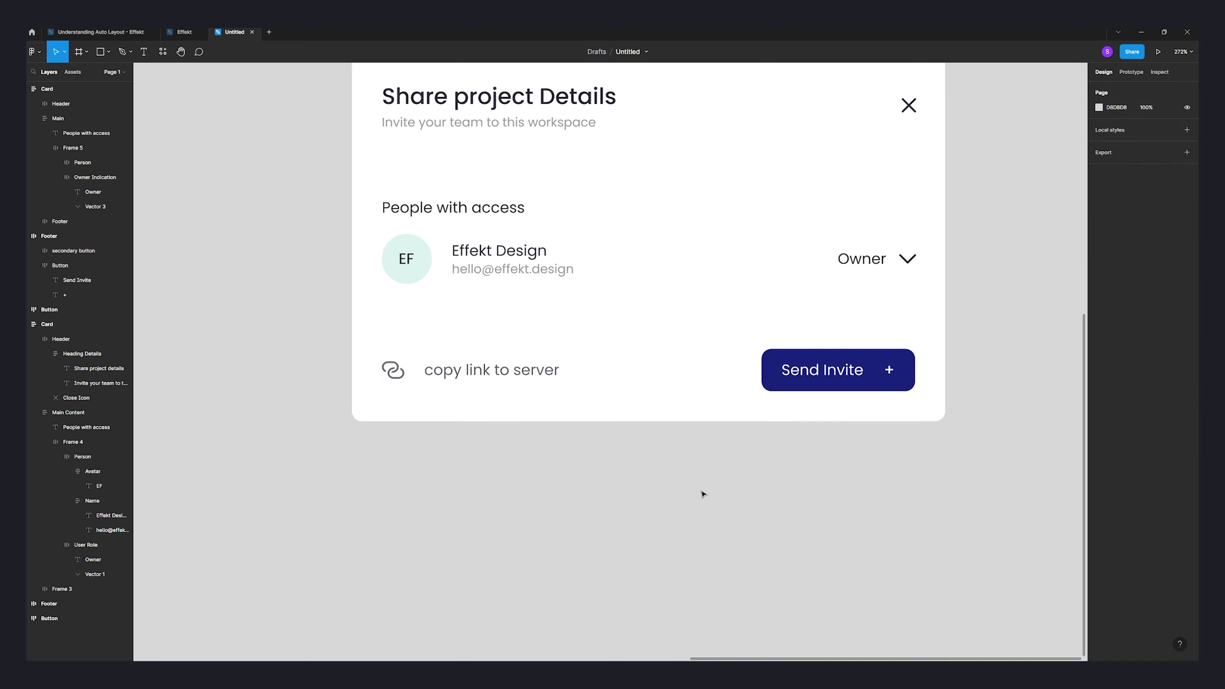
scroll(714, 506, down, 5)
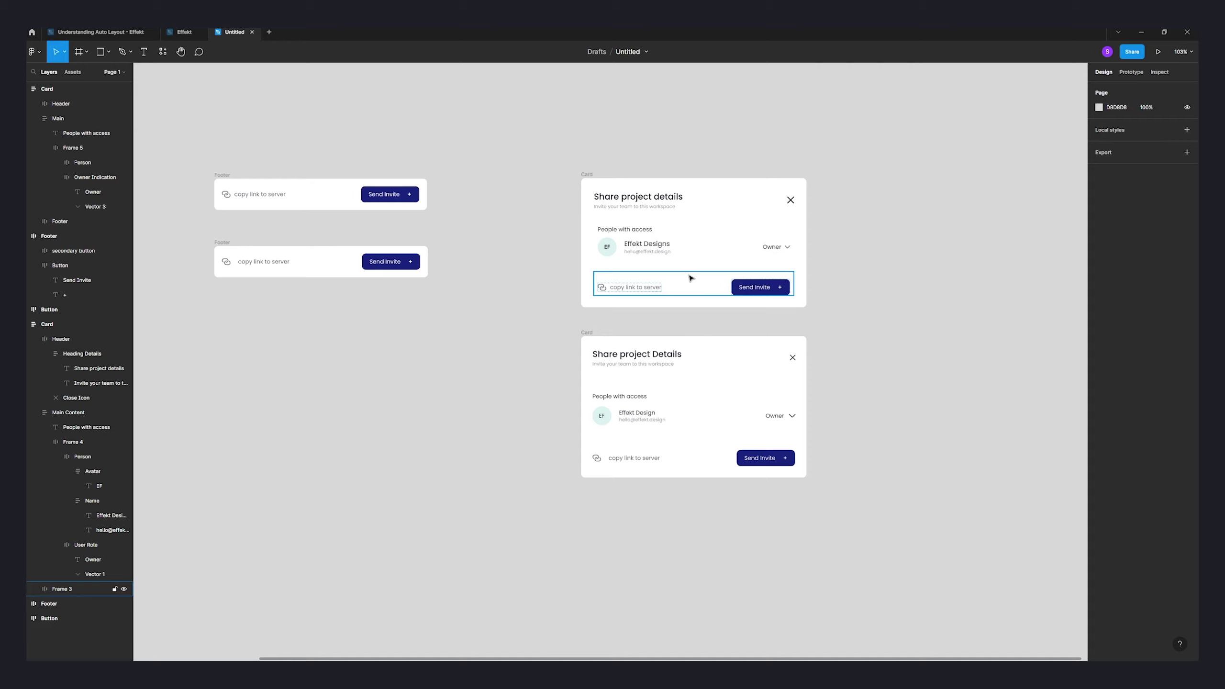
- Switch the Footer to individual padding and set its top padding to 16
scroll(704, 294, up, 5)
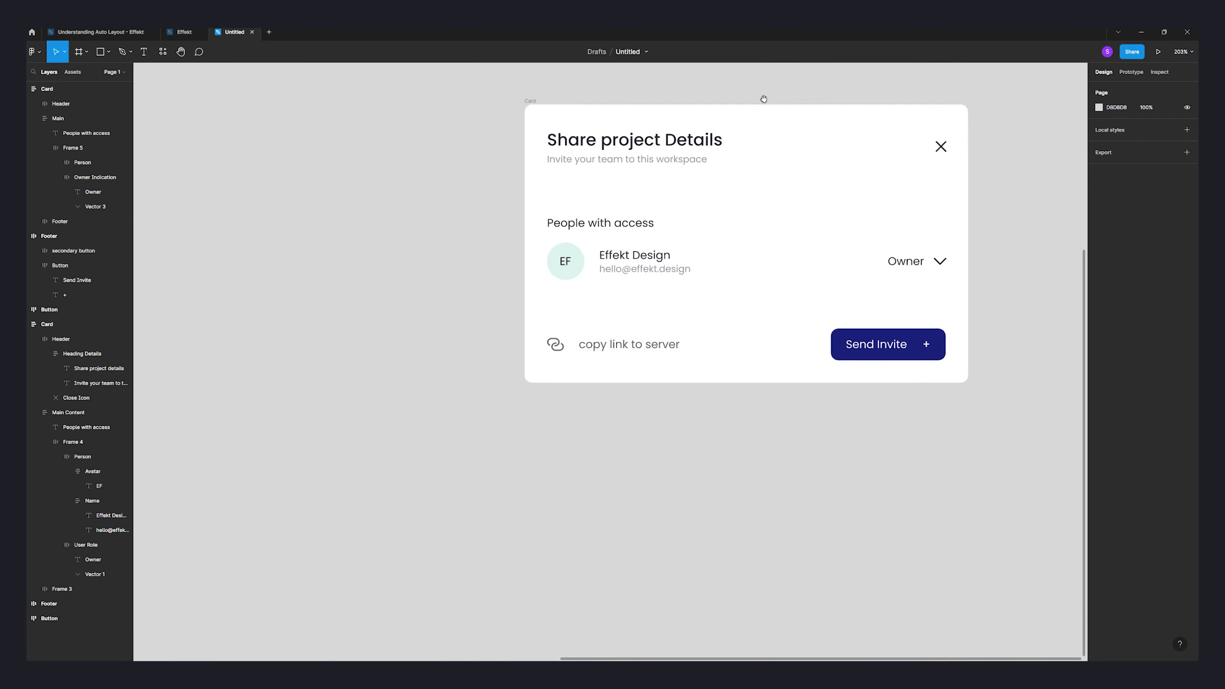
click(721, 349)
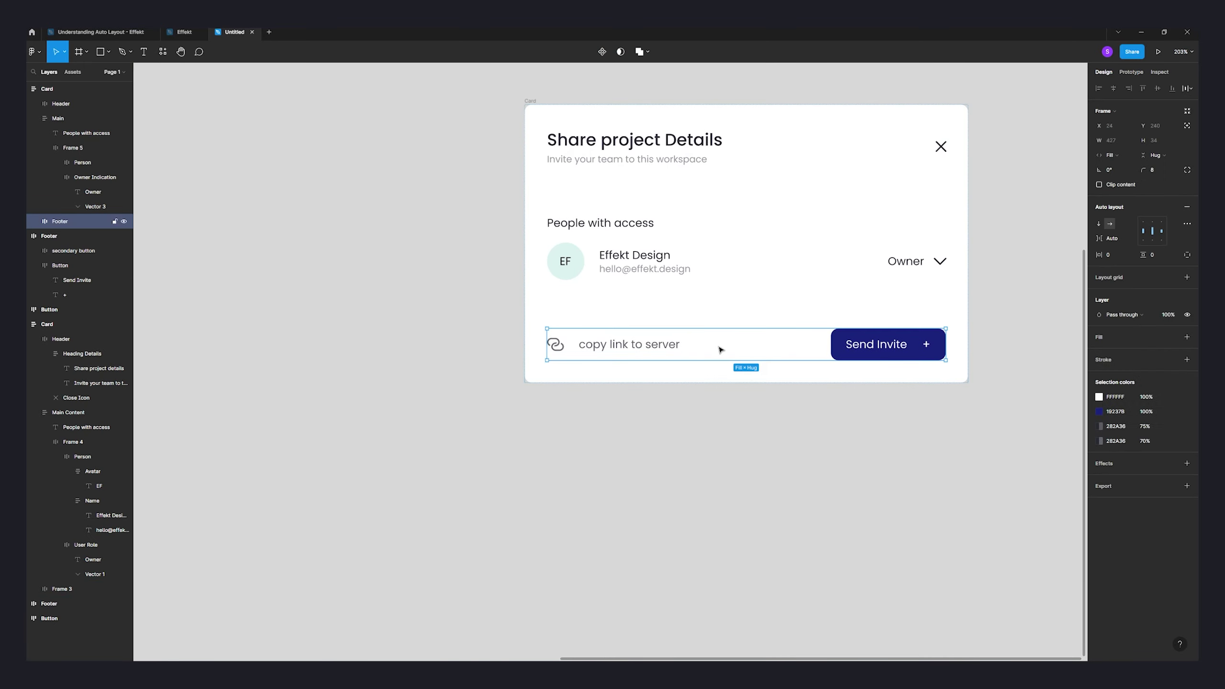
click(1187, 254)
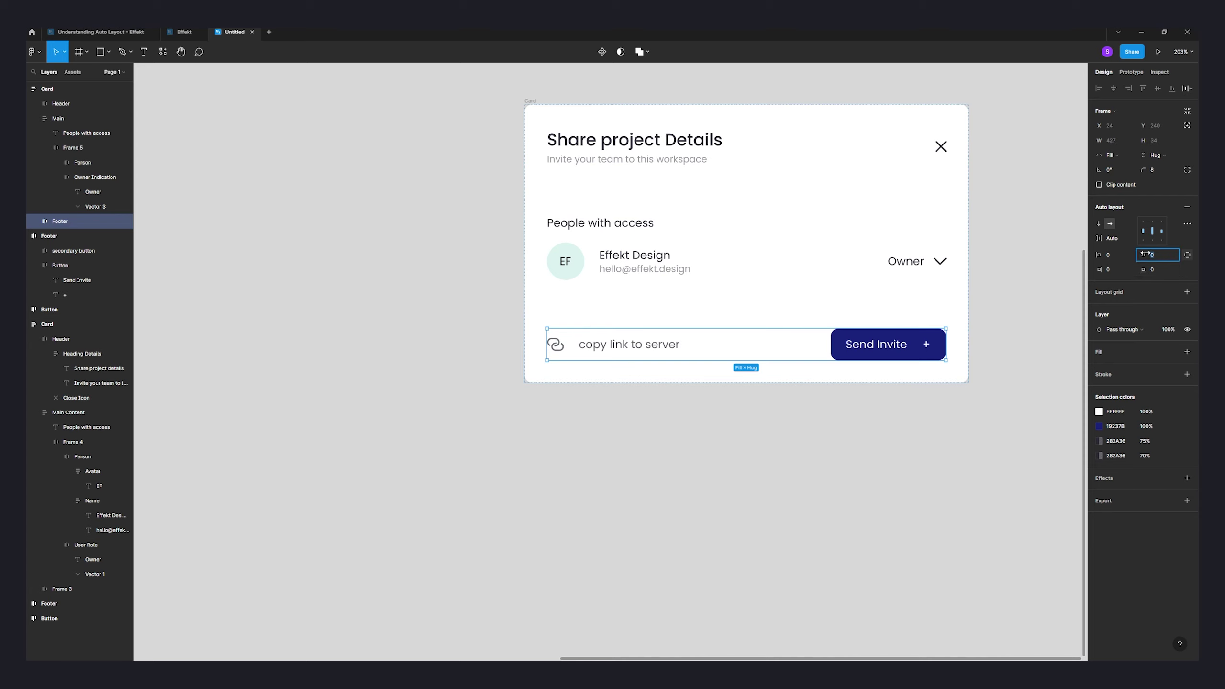
click(1149, 254)
text(16)
key(Return)
- Add a stroke to the Footer limited to its top edge
click(1187, 375)
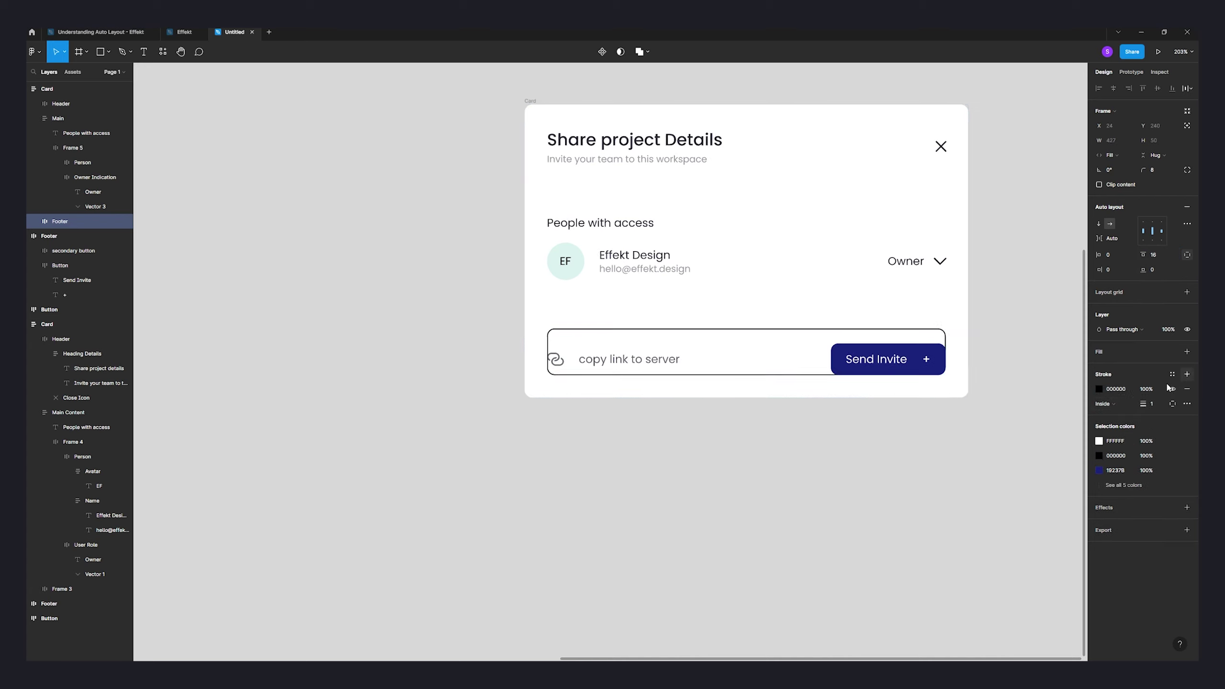
click(1172, 403)
click(1168, 433)
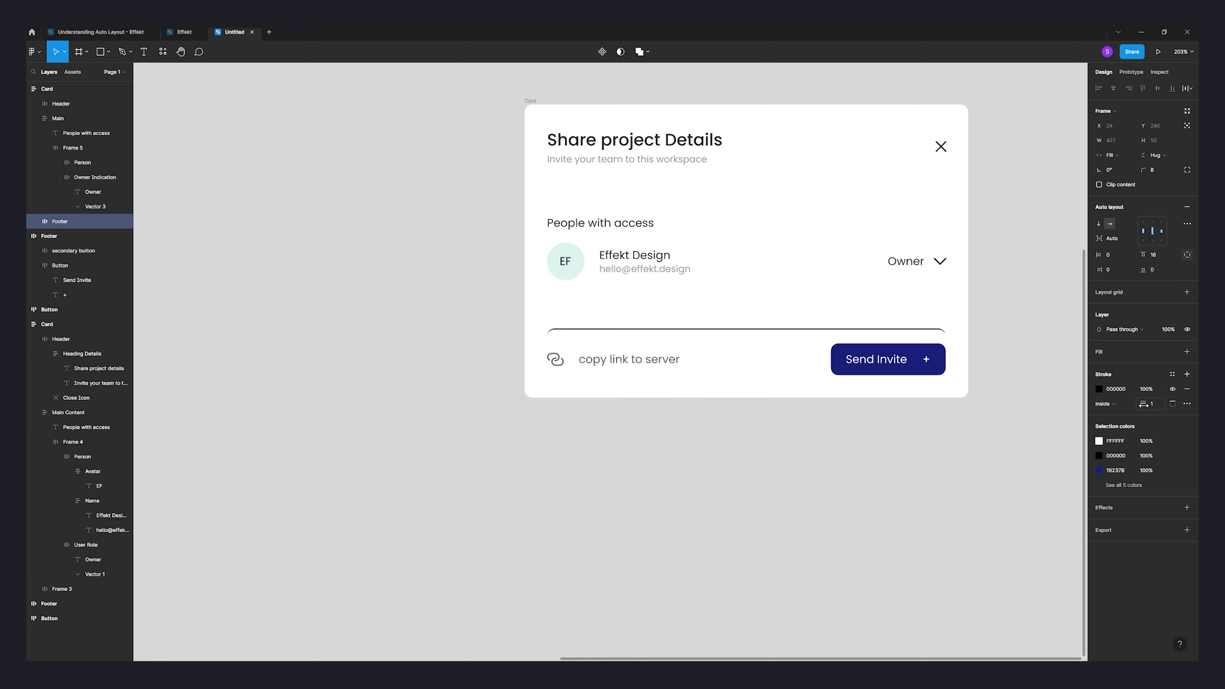
click(1165, 172)
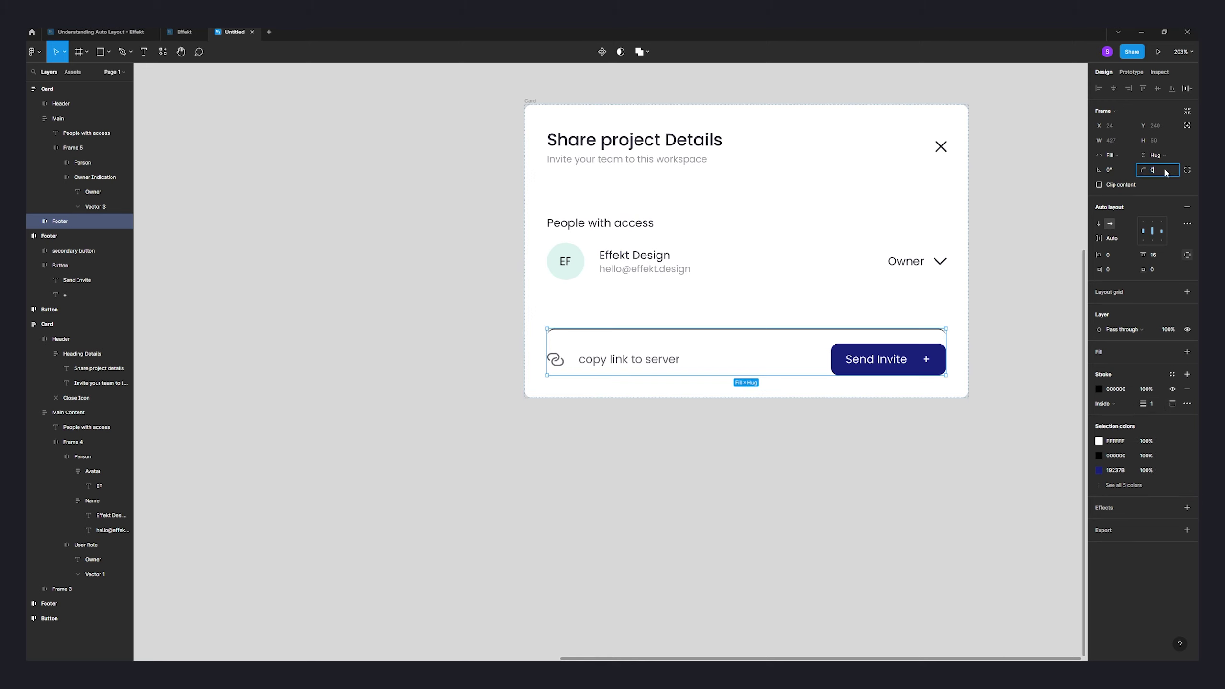
- Color the Footer's top stroke 282A36 at 15% opacity
click(1099, 390)
click(1000, 586)
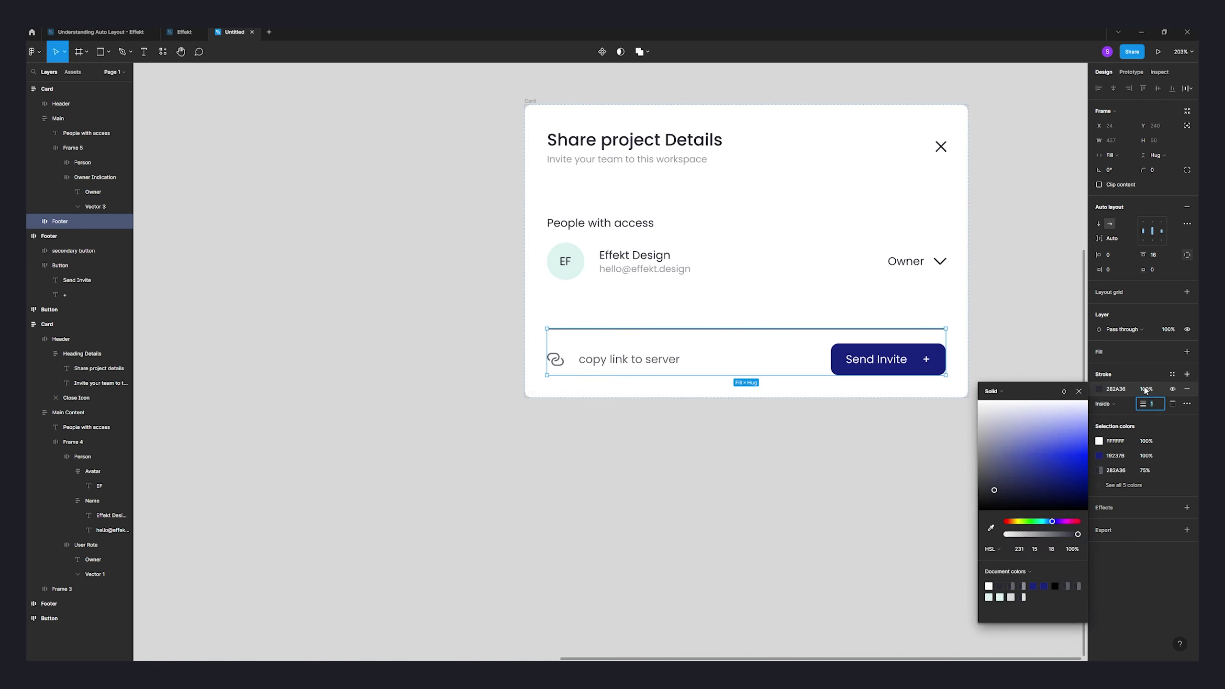
click(1146, 390)
text(20)
key(Return)
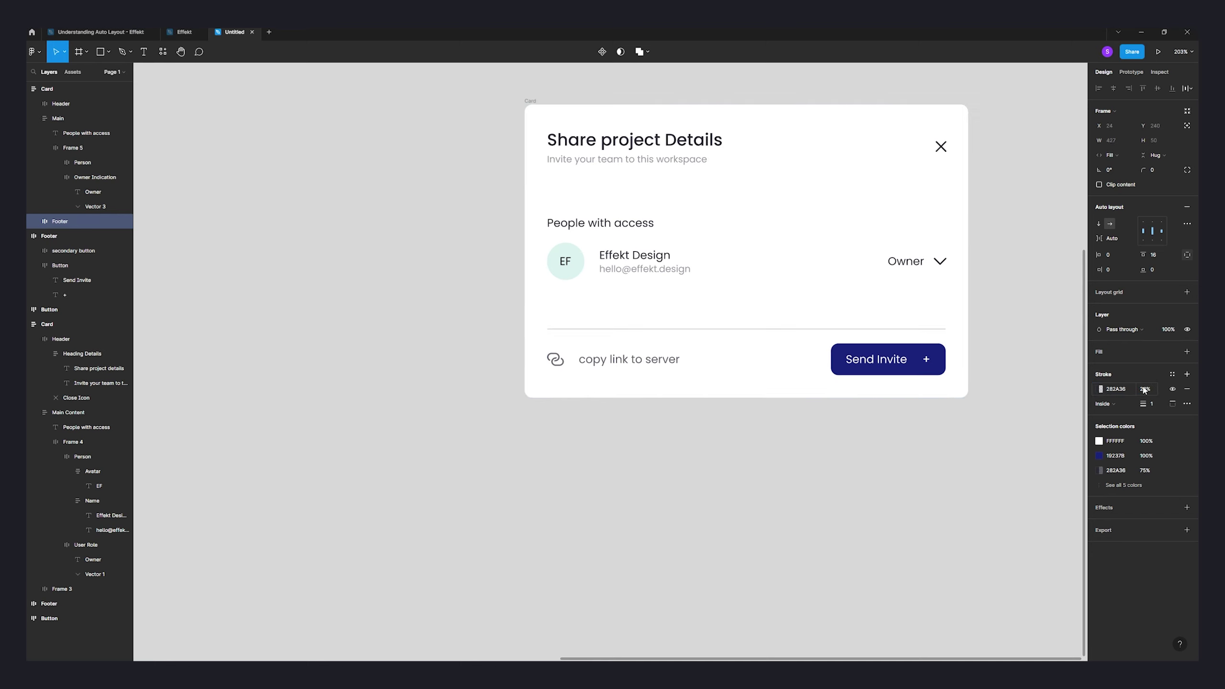
click(1149, 390)
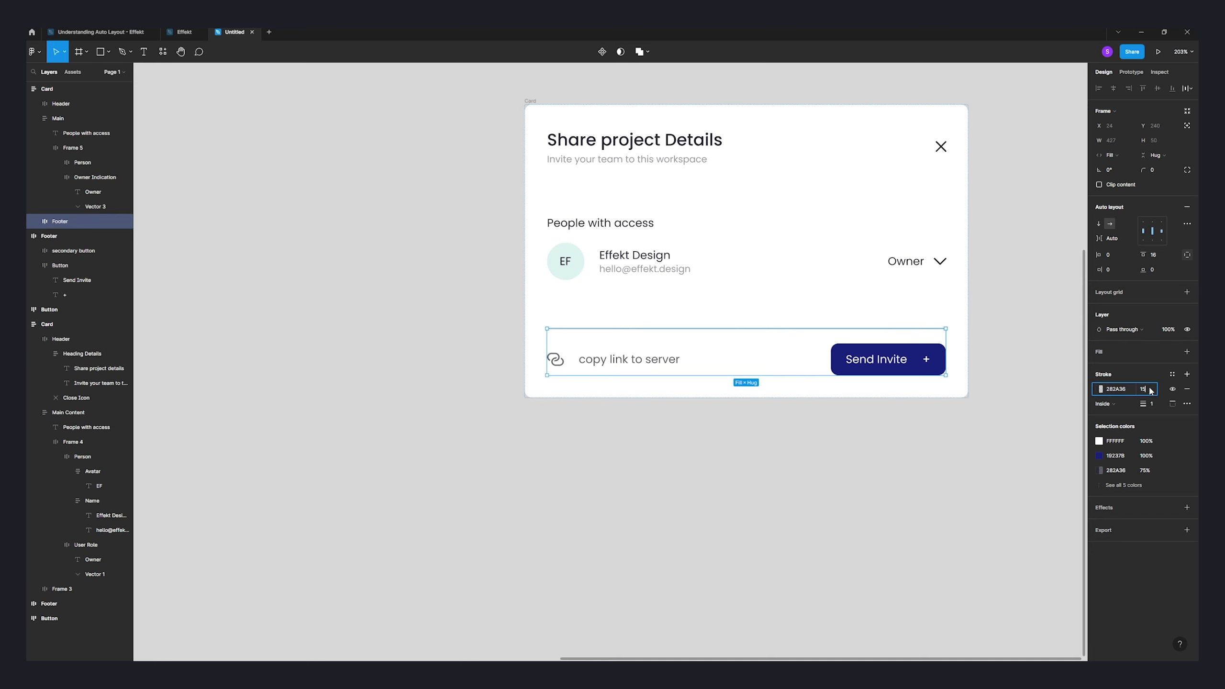
text(15)
key(Return)
click(1020, 419)
scroll(966, 470, down, 5)
drag(988, 451, 966, 474)
- Set the lower Card's auto layout gap between sections to 23
click(839, 425)
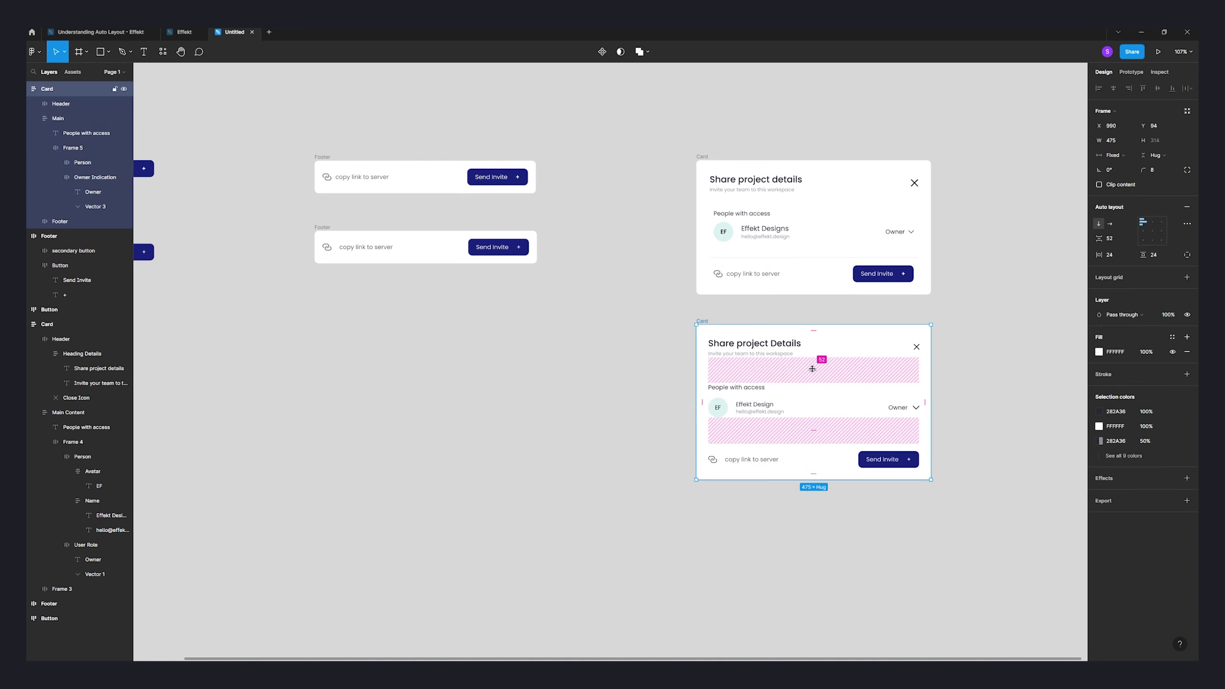
drag(812, 369, 815, 358)
click(1111, 239)
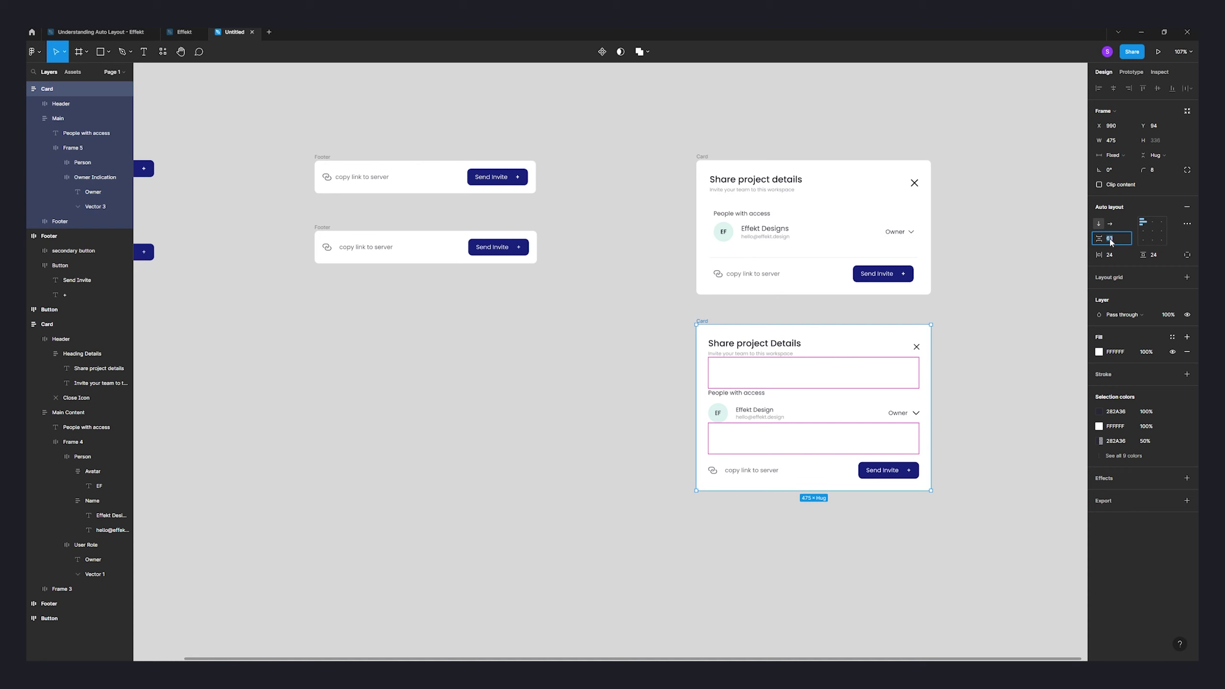
key(Return)
click(1021, 342)
ctrl+scroll(948, 440, up, 5)
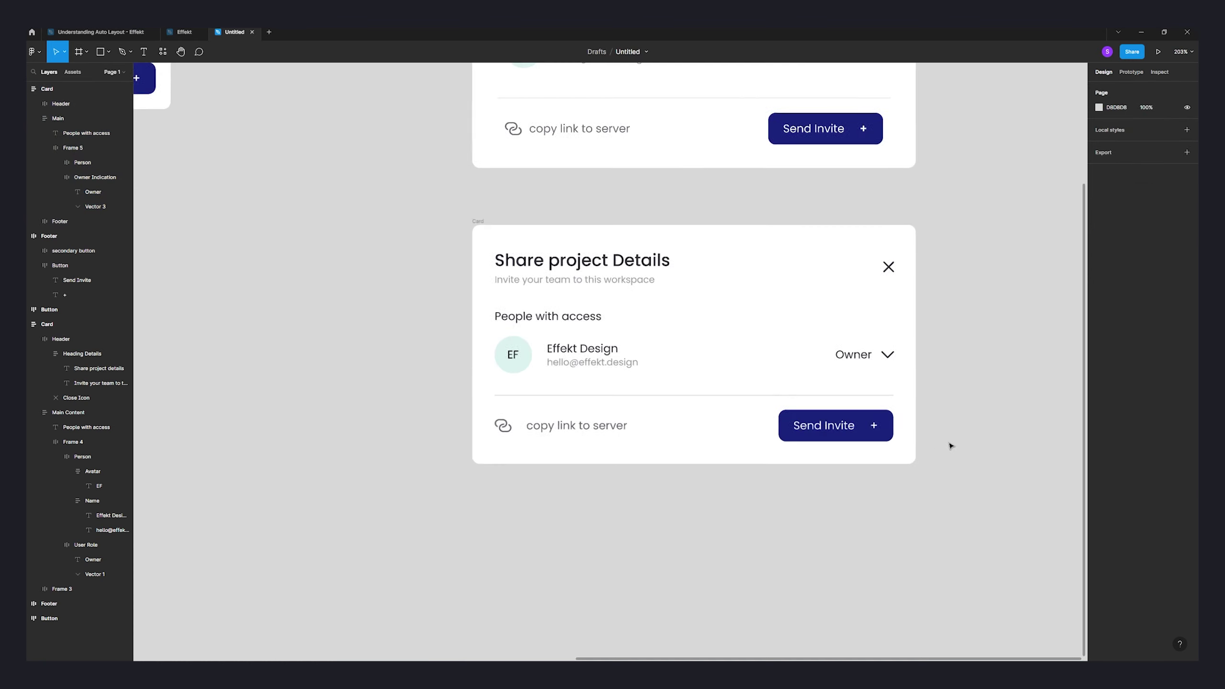
- Set the Card's horizontal and vertical padding to 27
click(898, 353)
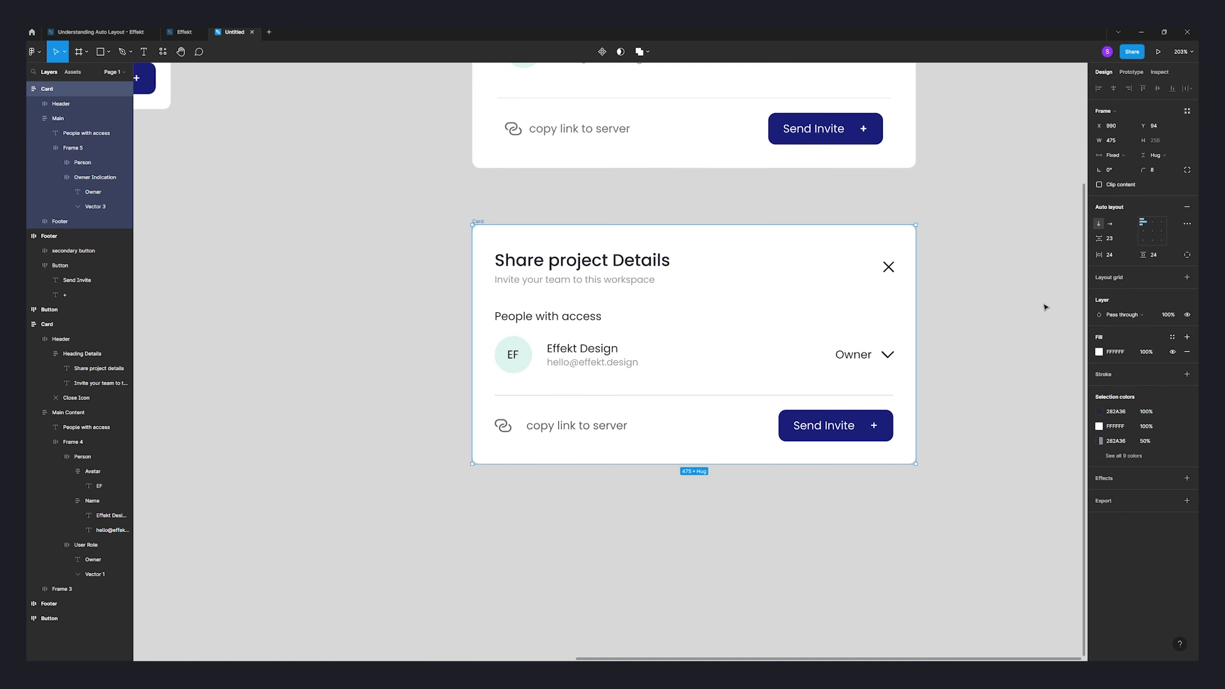
click(1117, 255)
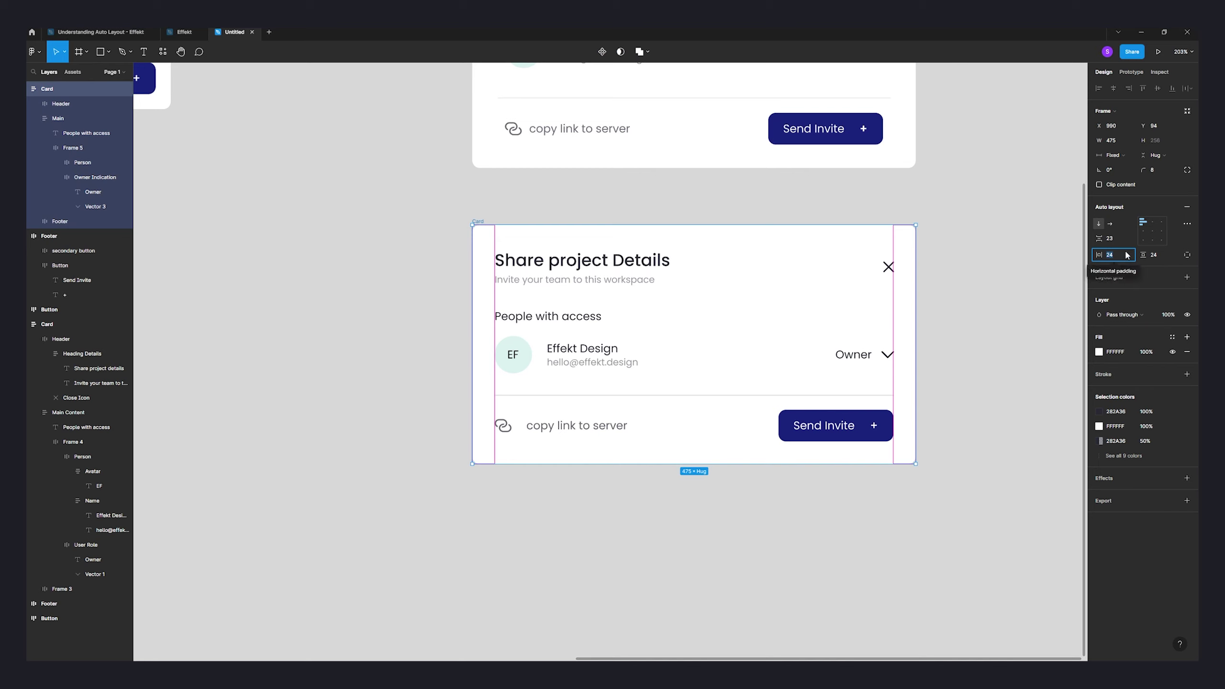
text(27)
key(Tab)
text(27)
key(Tab)
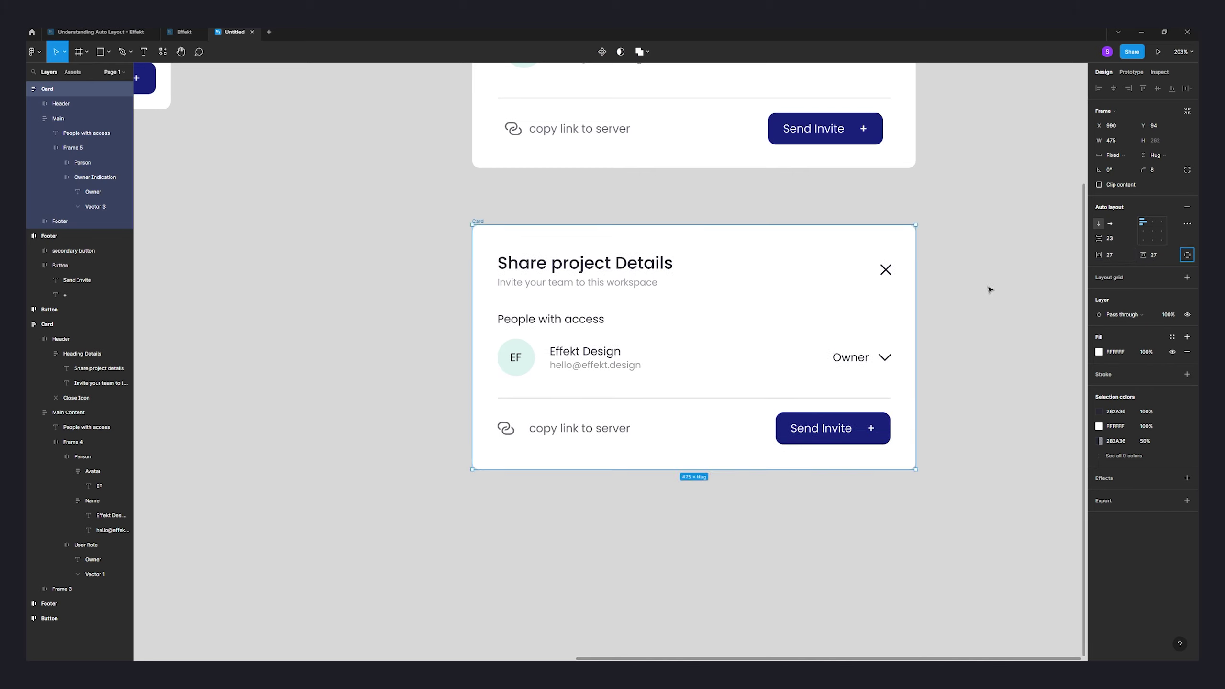
click(988, 289)
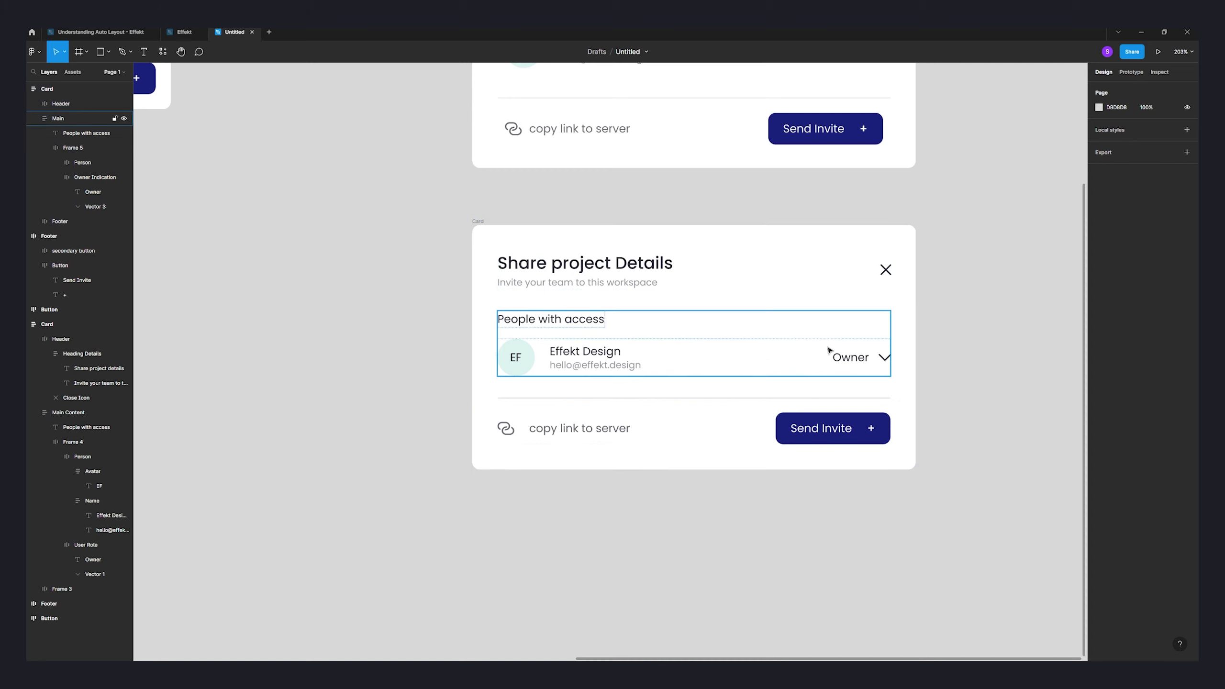
ctrl+scroll(963, 342, down, 5)
drag(973, 323, 981, 383)
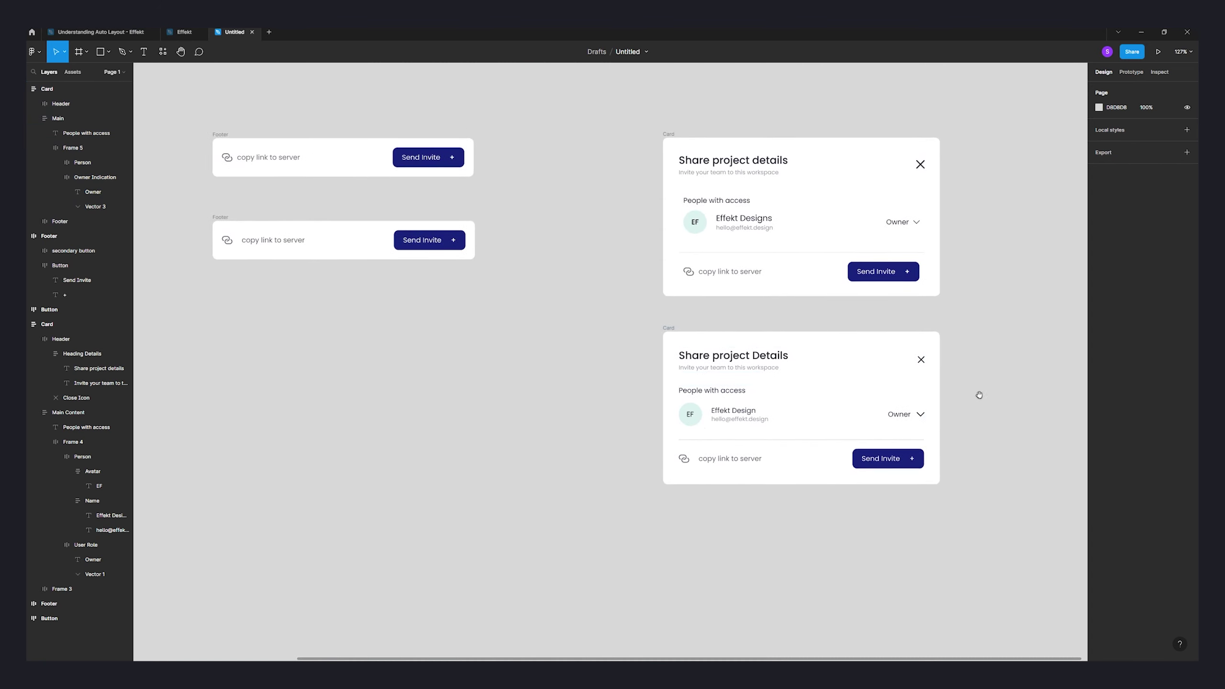
- Set the Card's Footer left and right padding to 8
click(678, 329)
scroll(802, 416, up, 3)
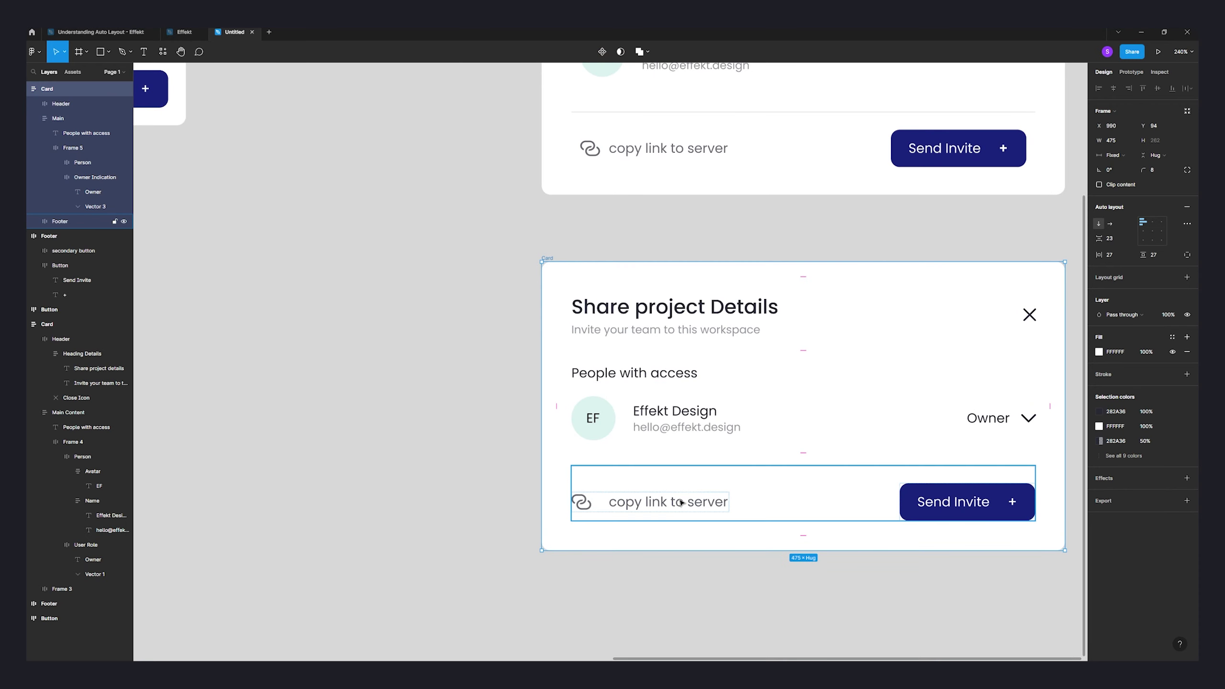
click(759, 501)
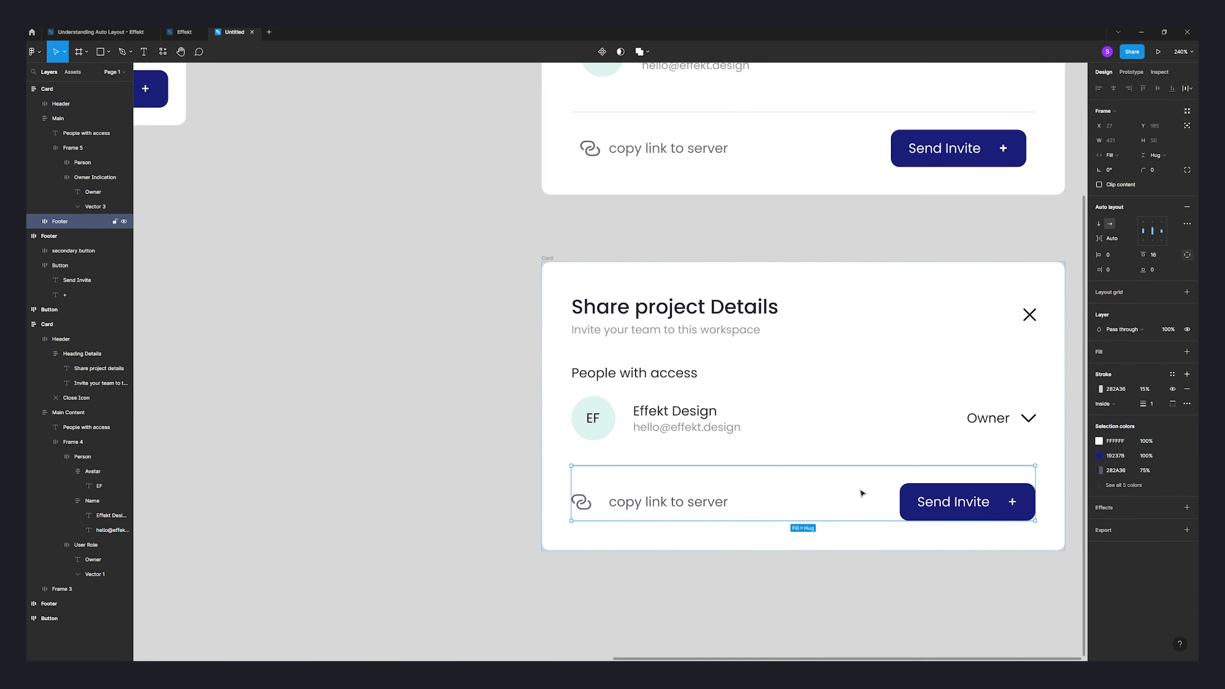
click(1118, 271)
text(8)
key(Tab)
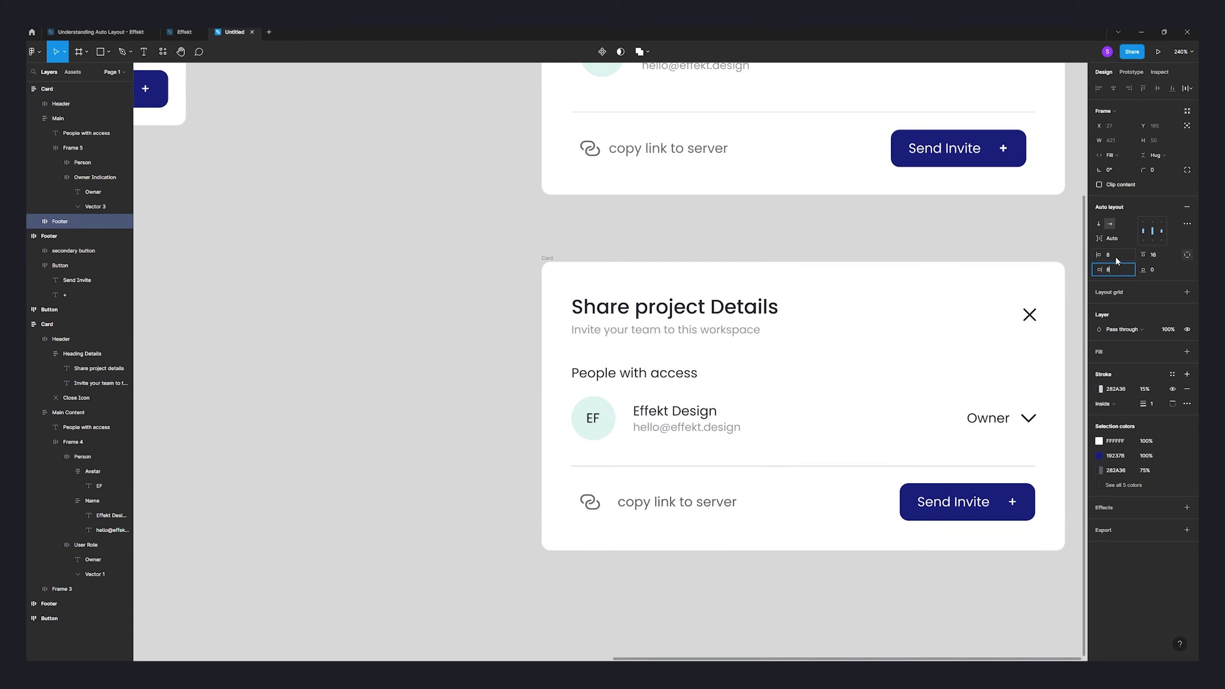
text(8)
key(Tab)
scroll(1029, 495, up, 5)
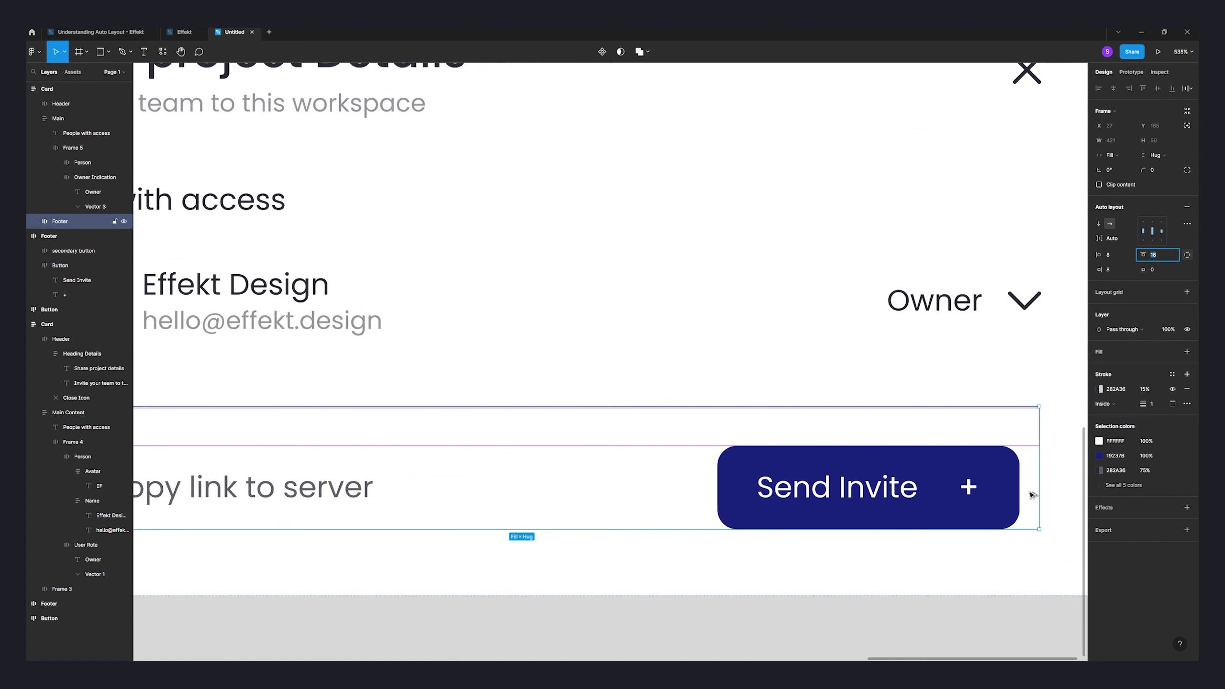
scroll(1018, 497, down, 4)
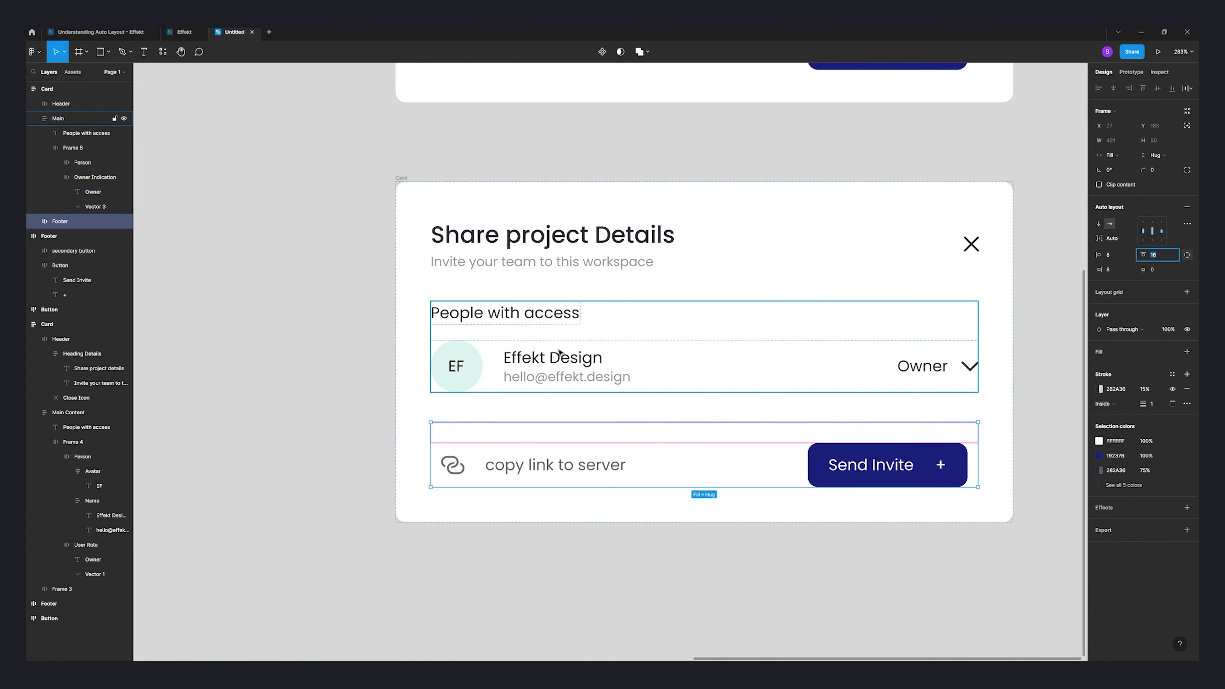
- Give the Main people section 8 horizontal padding
click(820, 333)
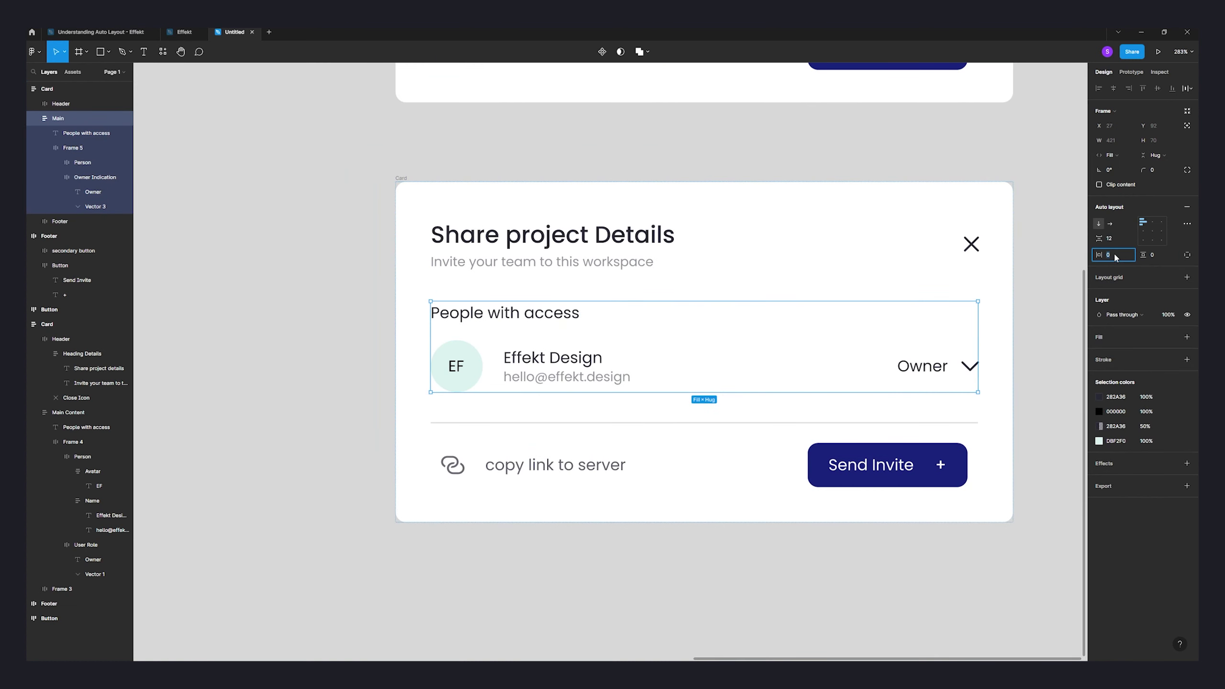
text(8)
click(339, 331)
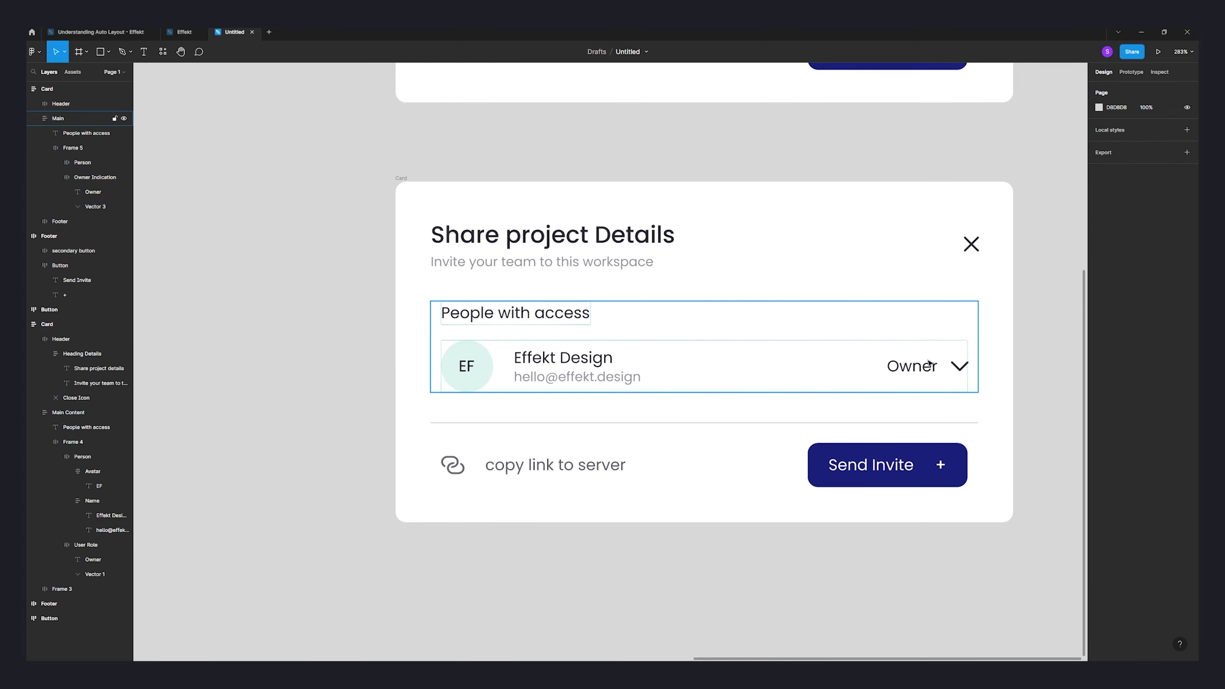
ctrl+scroll(928, 363, up, 5)
scroll(1020, 427, down, 4)
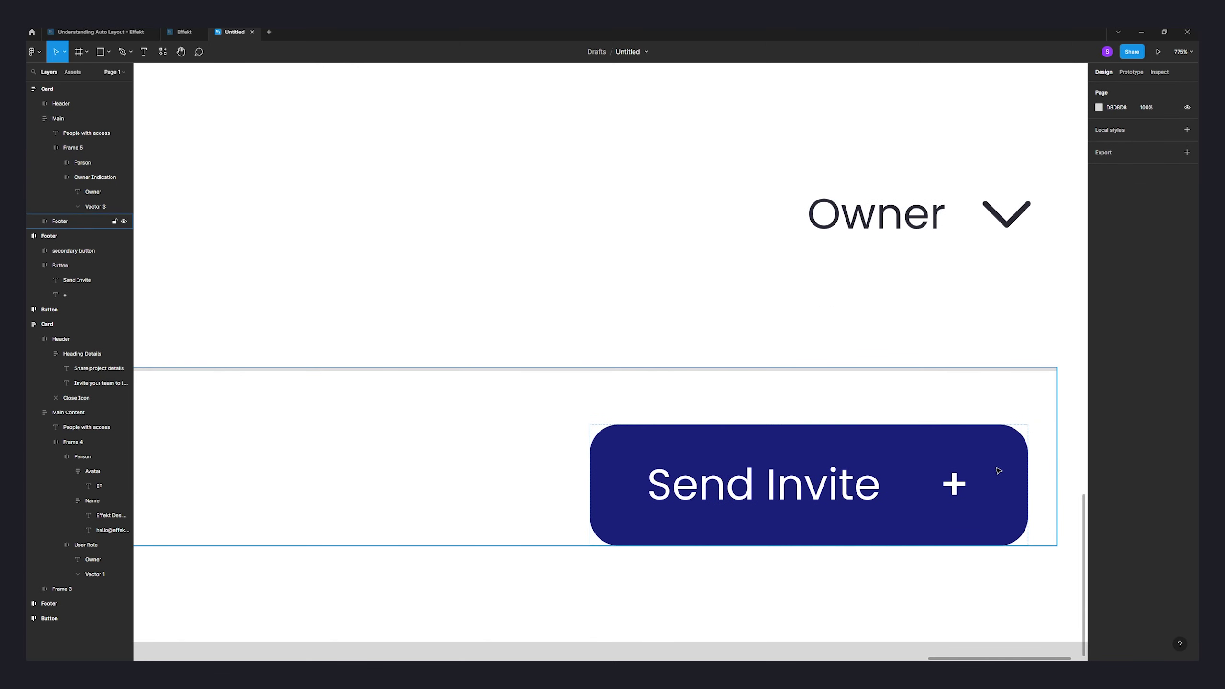
ctrl+scroll(998, 470, down, 5)
ctrl+scroll(999, 413, up, 7)
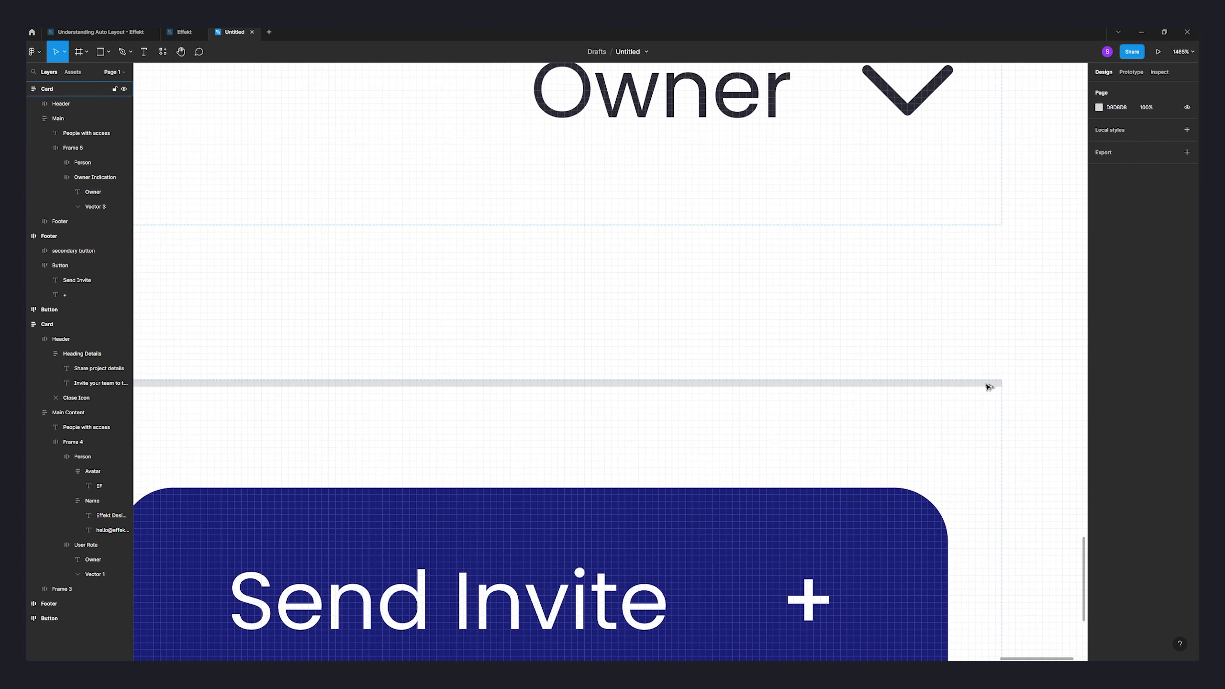
ctrl+scroll(989, 387, up, 4)
ctrl+scroll(1005, 389, down, 5)
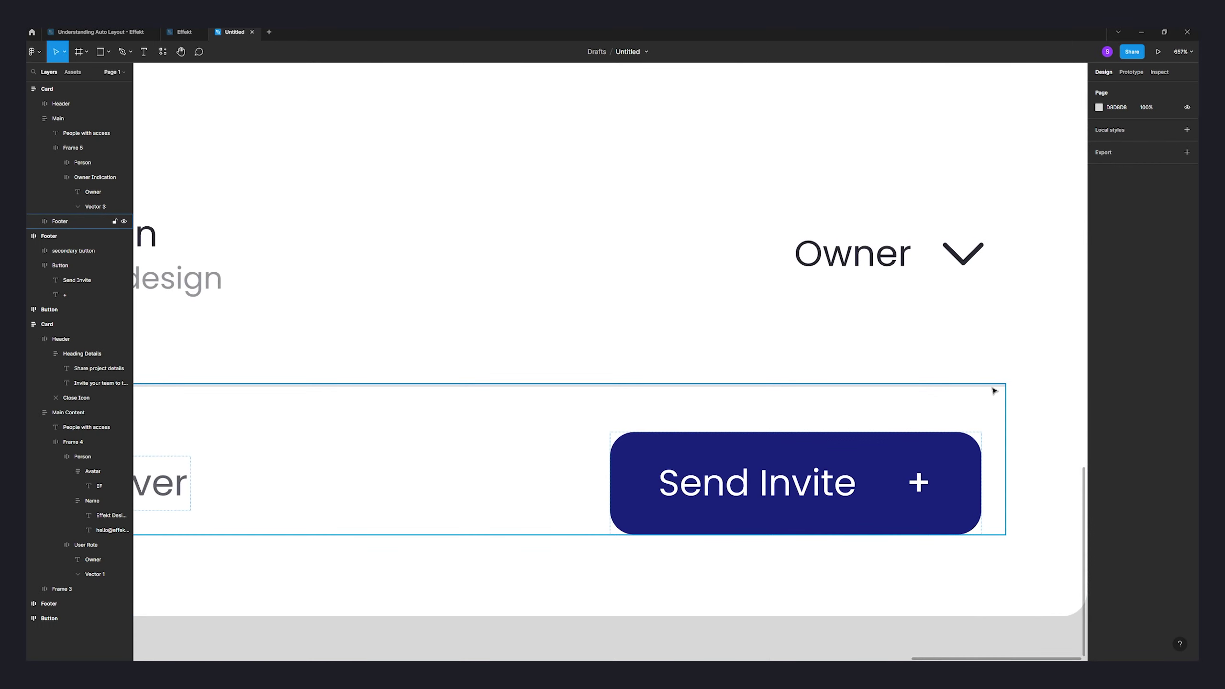
scroll(807, 402, left, 10)
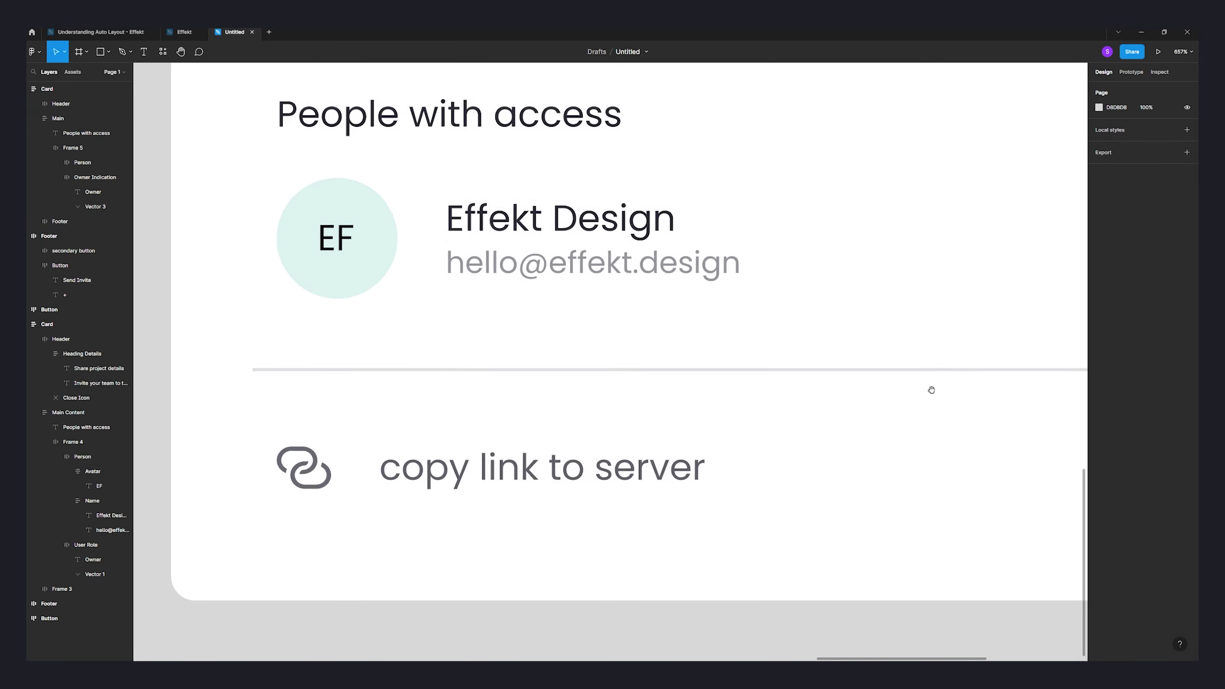
ctrl+scroll(590, 394, down, 4)
scroll(928, 380, up, 1)
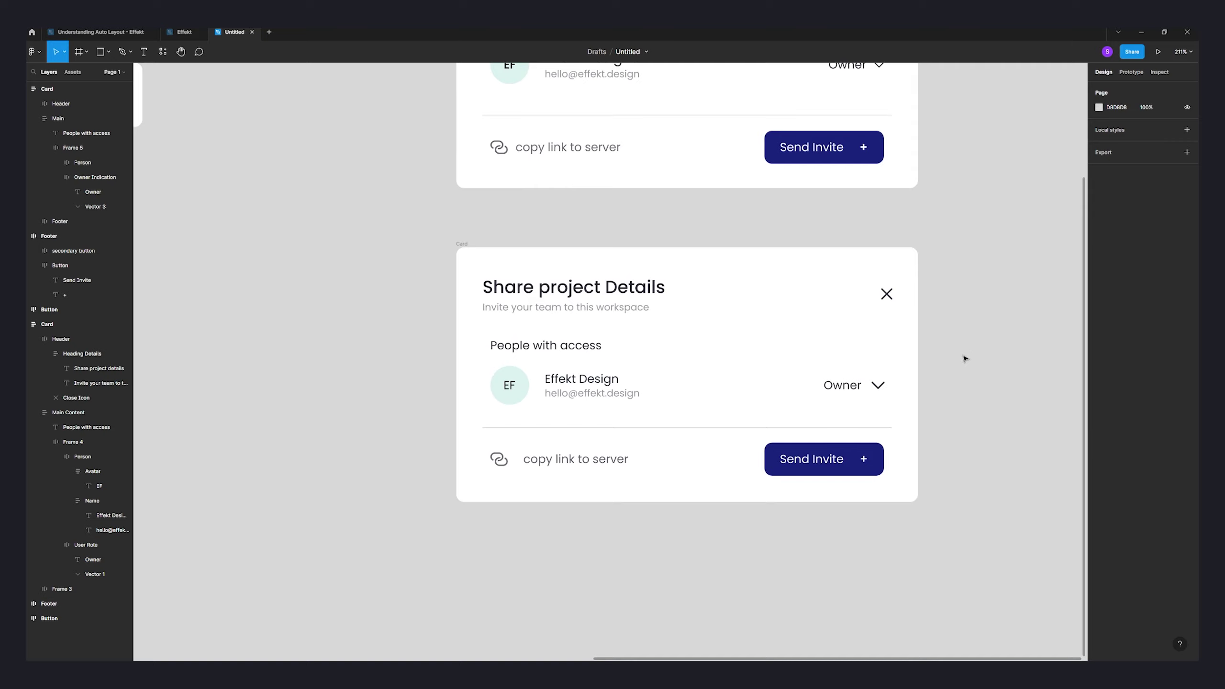
ctrl+scroll(965, 359, down, 3)
click(837, 170)
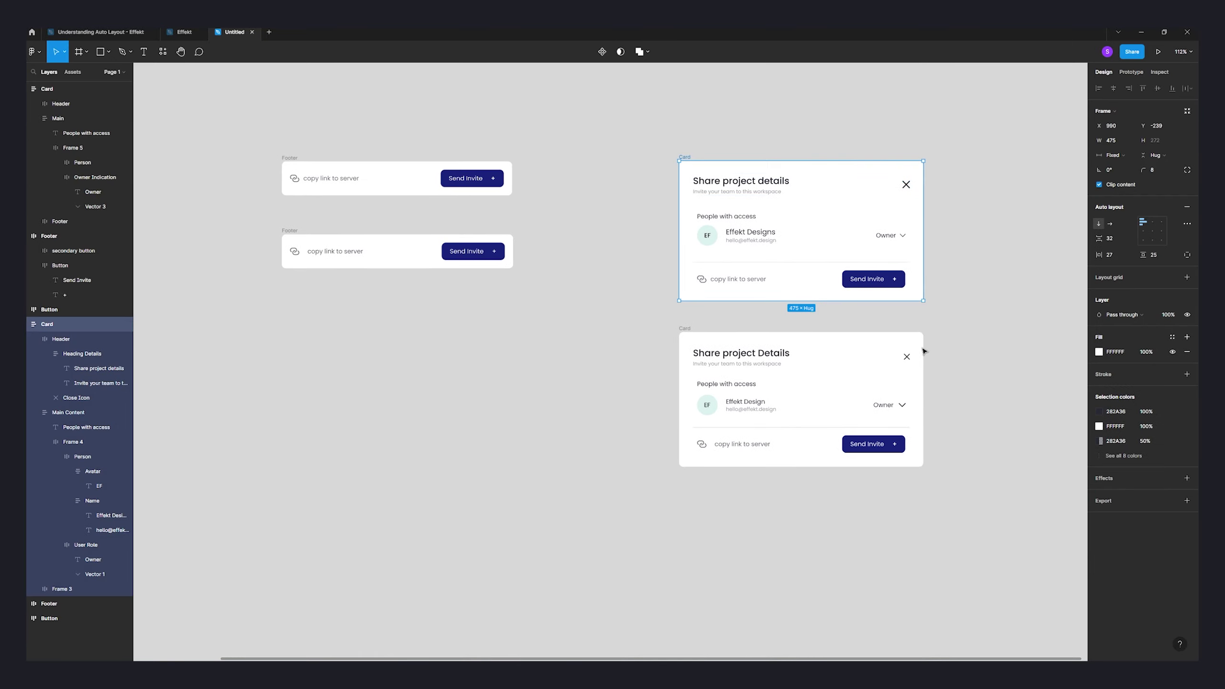